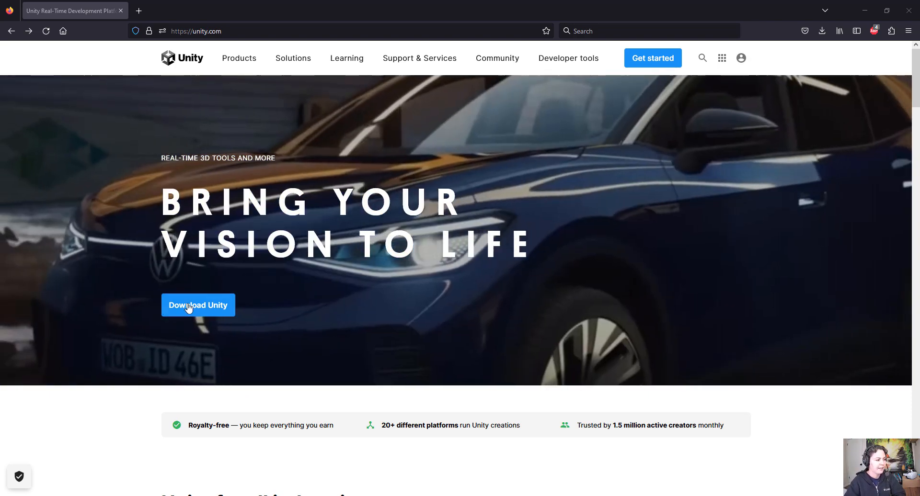
Download the Unity Hub installer for Windows from Unity's download page
{"action": "left_click", "coordinate": [190, 307]}
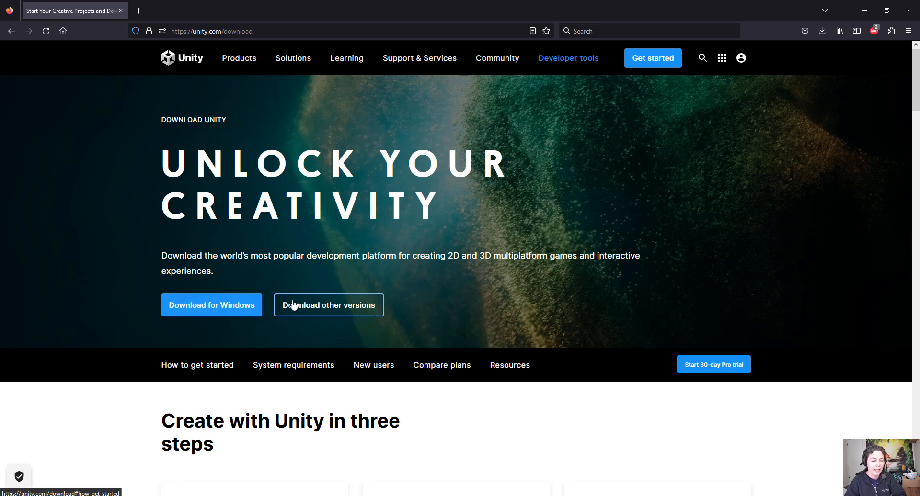
{"action": "left_click", "coordinate": [325, 306]}
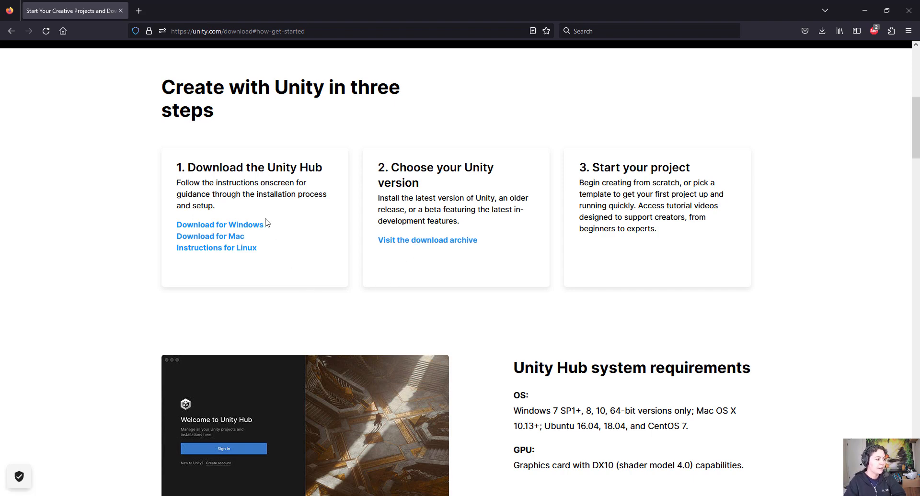
{"action": "left_click", "coordinate": [239, 225]}
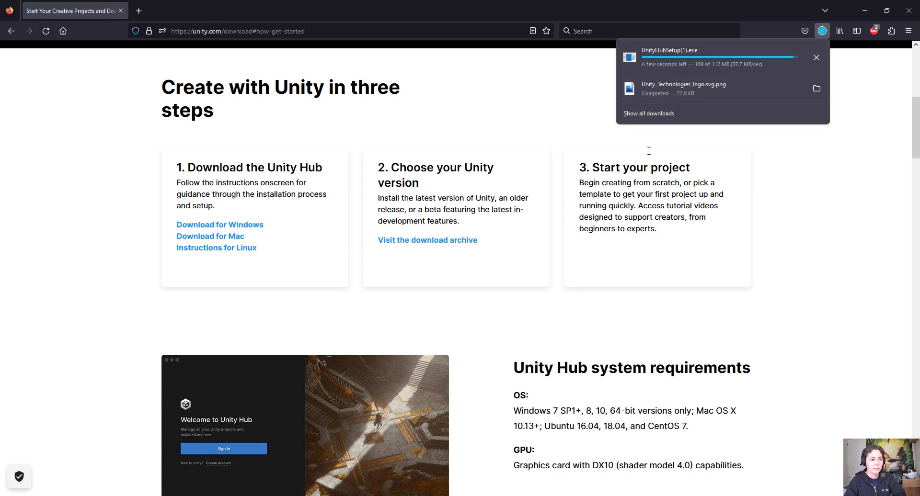
Run the downloaded Unity Hub setup, accept its license agreement and install it into C:\Program Files\Unity Hub
{"action": "left_click", "coordinate": [705, 55]}
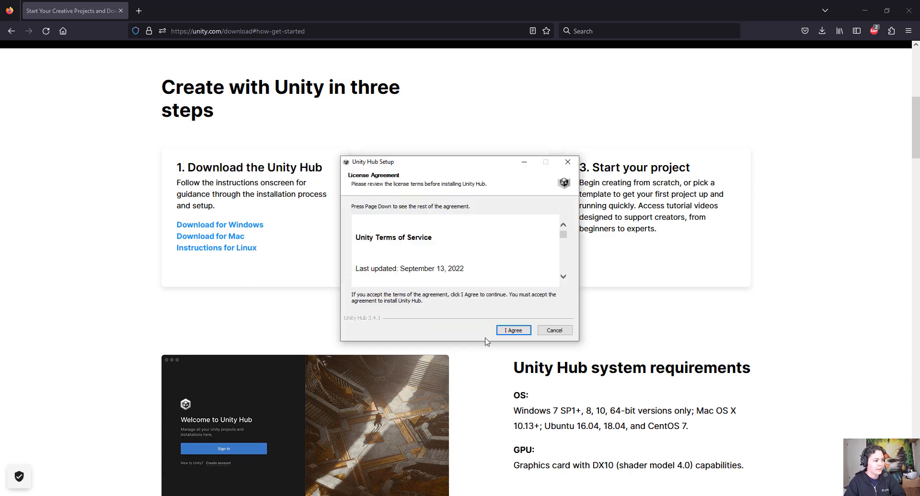
{"action": "left_click", "coordinate": [512, 333]}
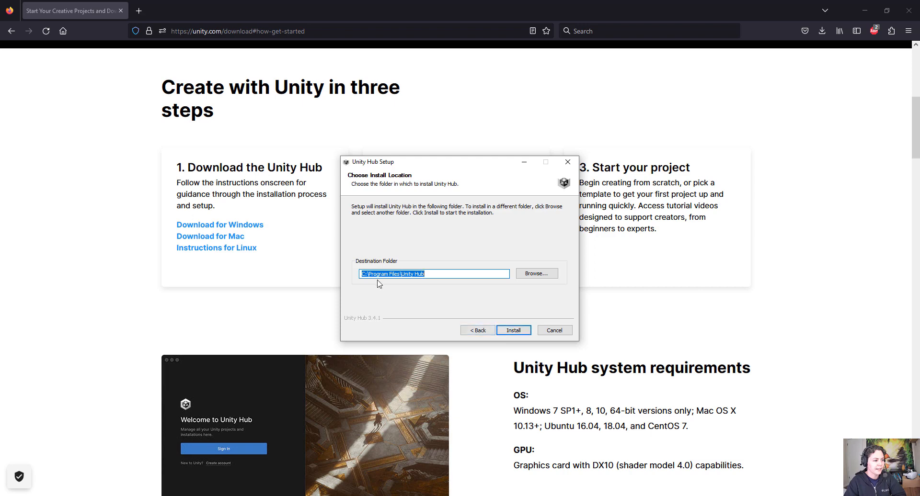
{"action": "left_click", "coordinate": [512, 331]}
Review the installed editors in Unity Hub and choose version 2022.2.4f1 as a new editor to install
{"action": "scroll", "coordinate": [449, 316], "scroll_direction": "down", "scroll_amount": 3}
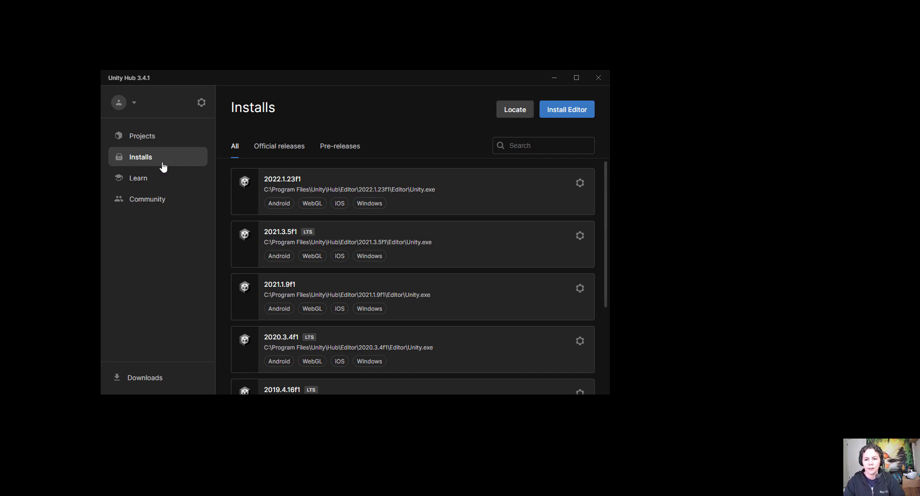
{"action": "scroll", "coordinate": [347, 237], "scroll_direction": "down", "scroll_amount": 3}
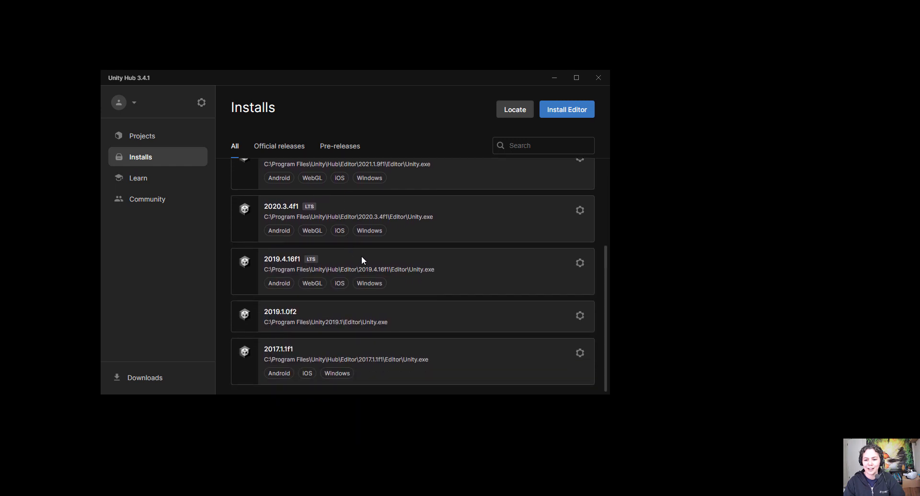
{"action": "scroll", "coordinate": [368, 261], "scroll_direction": "up", "scroll_amount": 1}
{"action": "scroll", "coordinate": [374, 271], "scroll_direction": "up", "scroll_amount": 2}
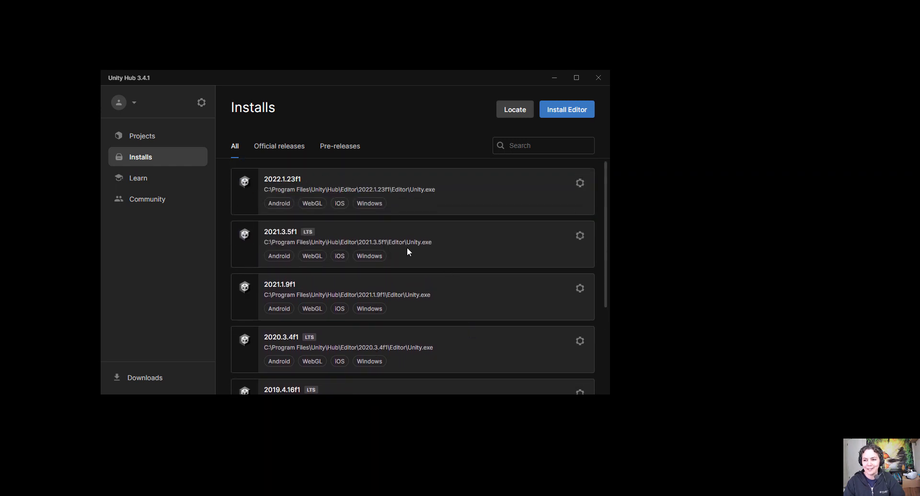
{"action": "left_click", "coordinate": [573, 113]}
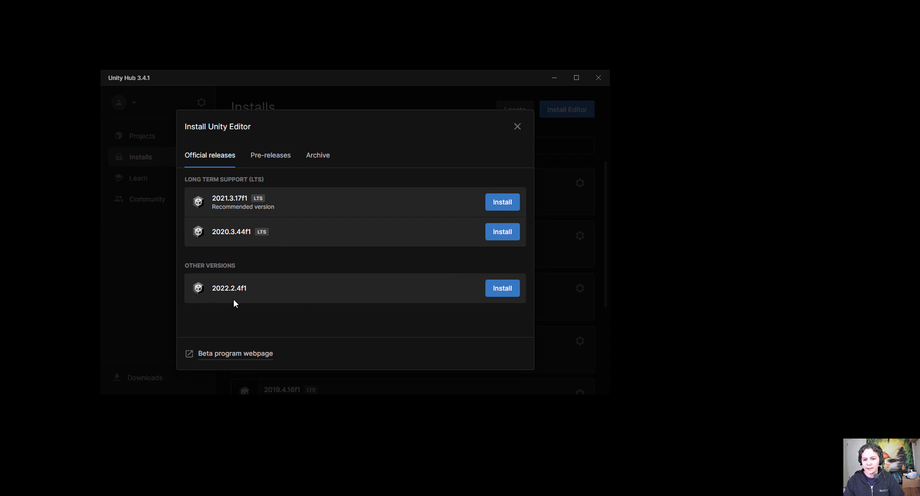
{"action": "left_click", "coordinate": [501, 292]}
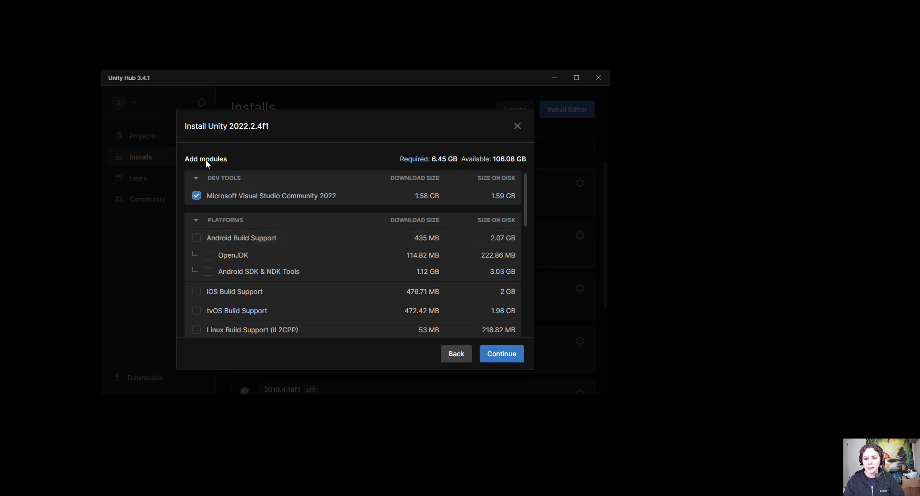
Add Android Build Support with OpenJDK and Android SDK & NDK Tools to the editor installation
{"action": "scroll", "coordinate": [264, 230], "scroll_direction": "down", "scroll_amount": 5}
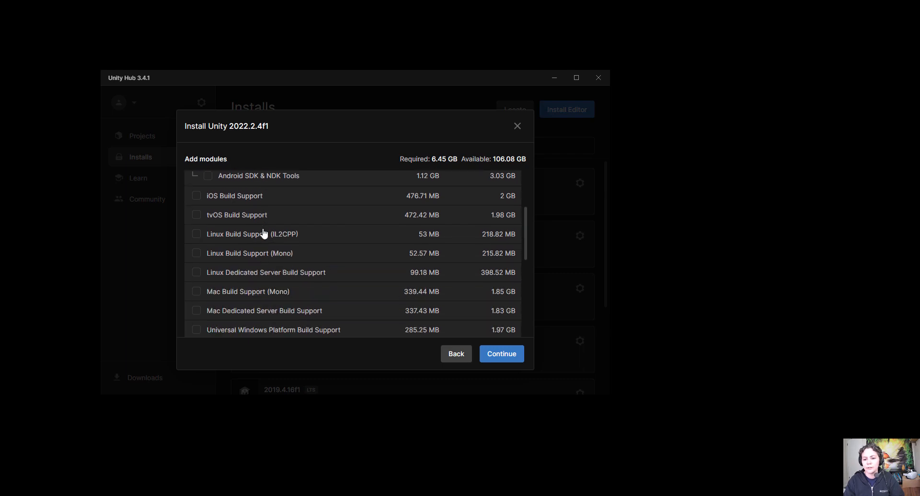
{"action": "scroll", "coordinate": [264, 233], "scroll_direction": "up", "scroll_amount": 5}
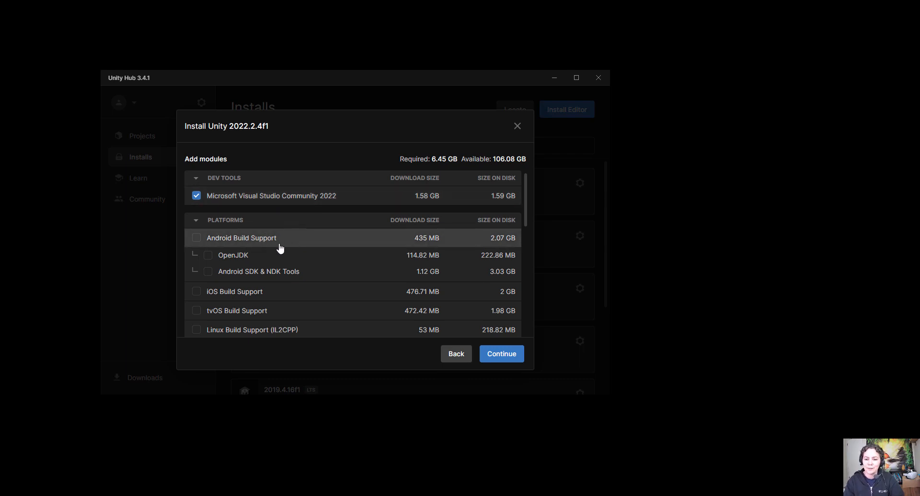
{"action": "scroll", "coordinate": [279, 247], "scroll_direction": "down", "scroll_amount": 2}
{"action": "scroll", "coordinate": [250, 246], "scroll_direction": "up", "scroll_amount": 2}
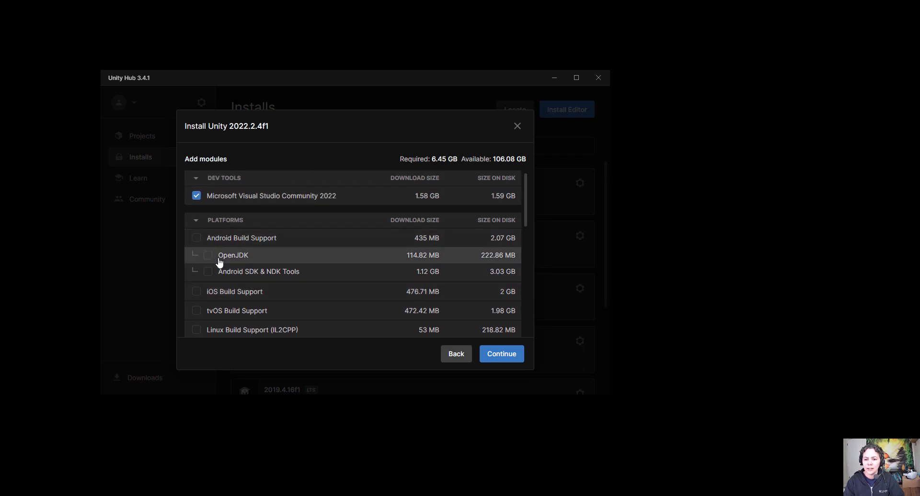
{"action": "scroll", "coordinate": [219, 261], "scroll_direction": "down", "scroll_amount": 2}
{"action": "scroll", "coordinate": [214, 273], "scroll_direction": "up", "scroll_amount": 2}
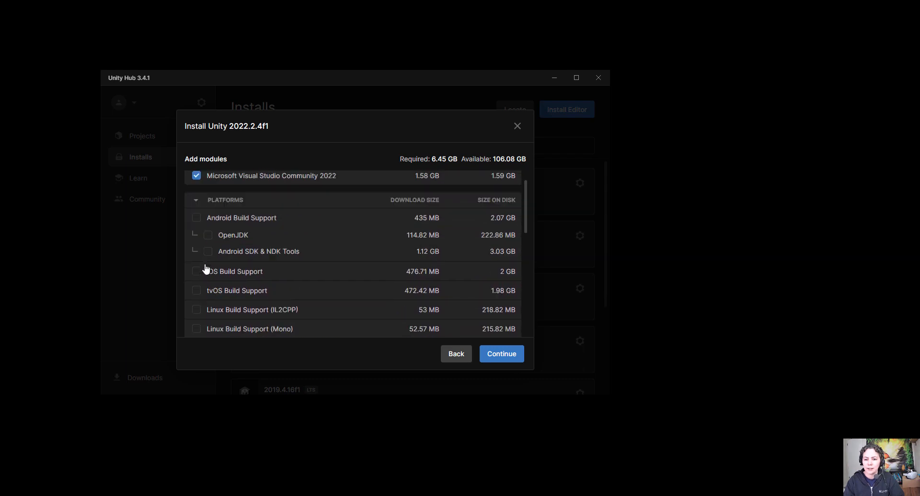
{"action": "left_click", "coordinate": [196, 238]}
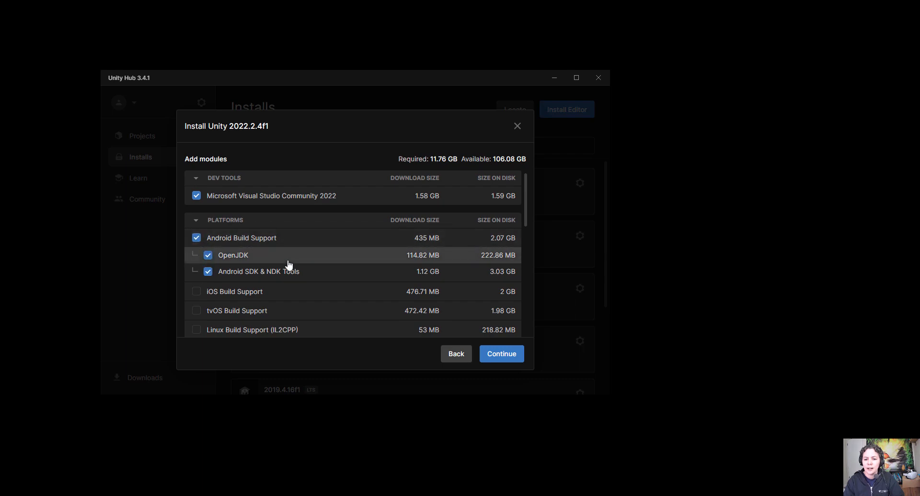
Add WebGL Build Support to the editor installation and leave iOS Build Support unselected
{"action": "left_click", "coordinate": [197, 292]}
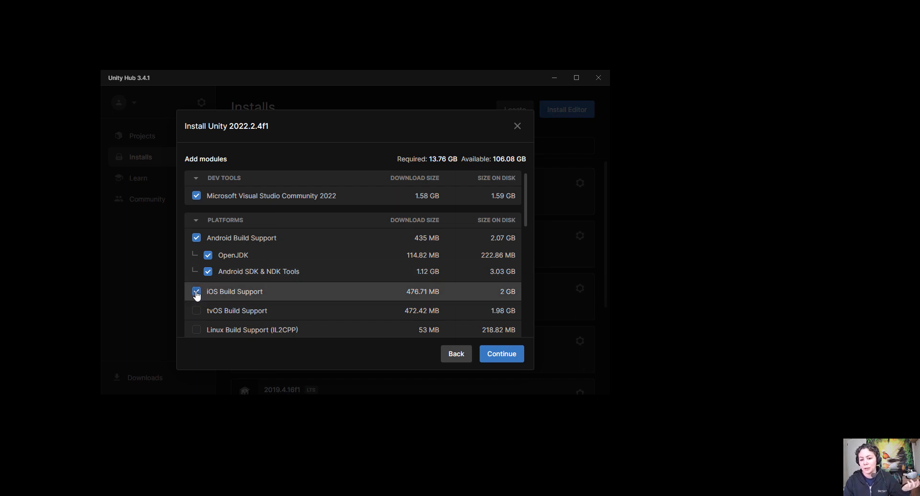
{"action": "left_click", "coordinate": [196, 292]}
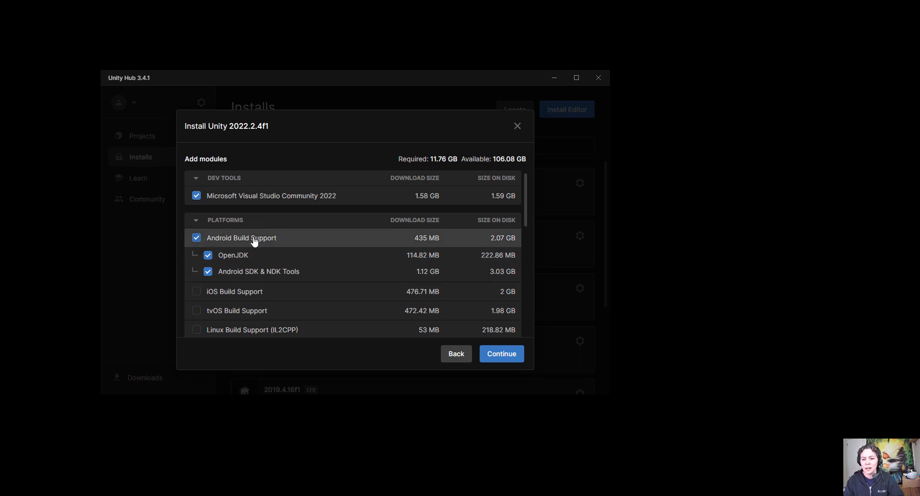
{"action": "scroll", "coordinate": [343, 297], "scroll_direction": "down", "scroll_amount": 4}
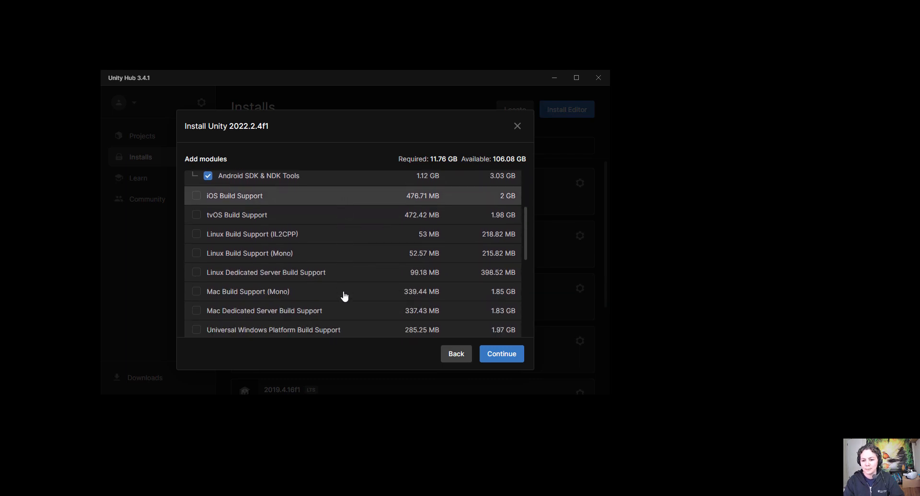
{"action": "left_click", "coordinate": [196, 253]}
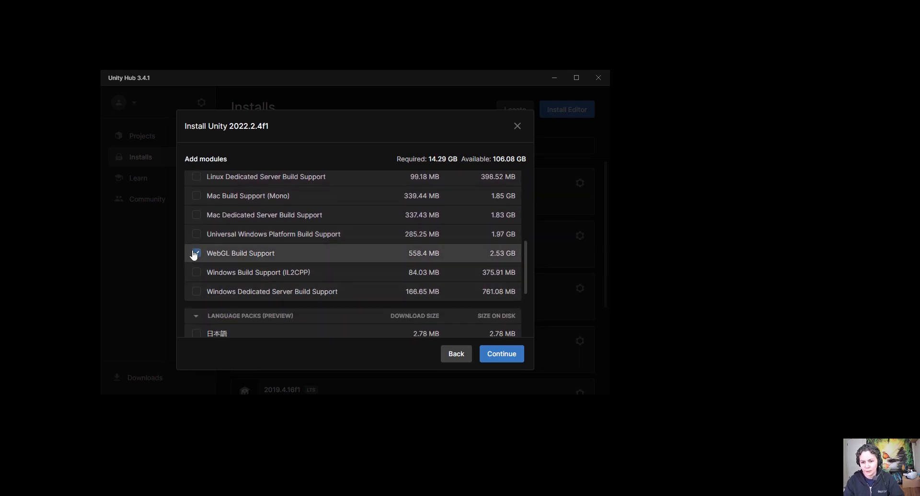
{"action": "scroll", "coordinate": [319, 268], "scroll_direction": "up", "scroll_amount": 1}
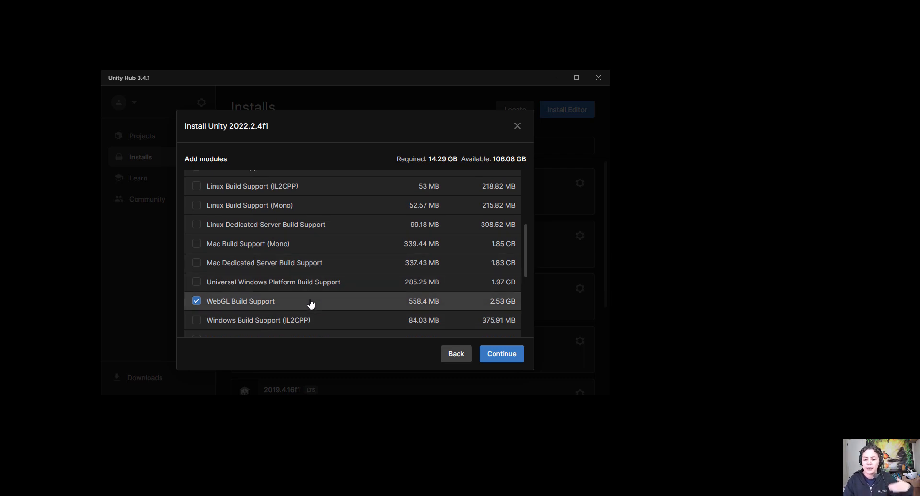
{"action": "scroll", "coordinate": [310, 304], "scroll_direction": "up", "scroll_amount": 2}
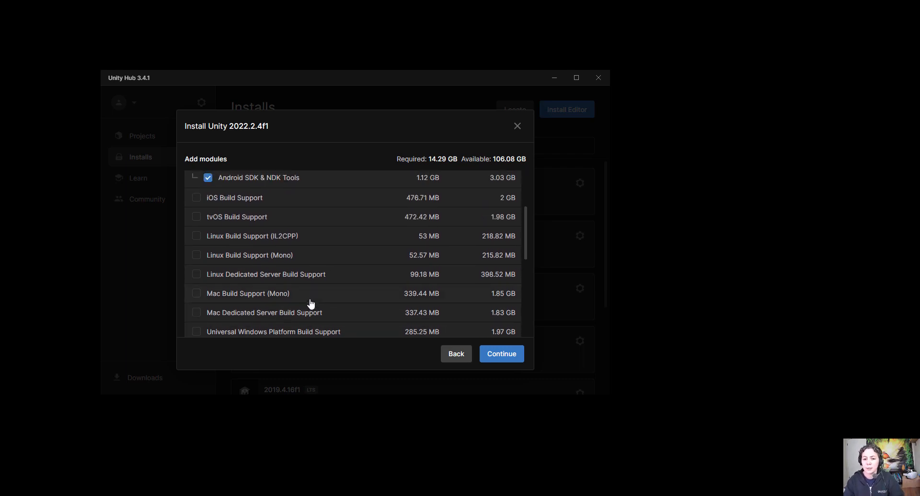
{"action": "scroll", "coordinate": [310, 304], "scroll_direction": "up", "scroll_amount": 4}
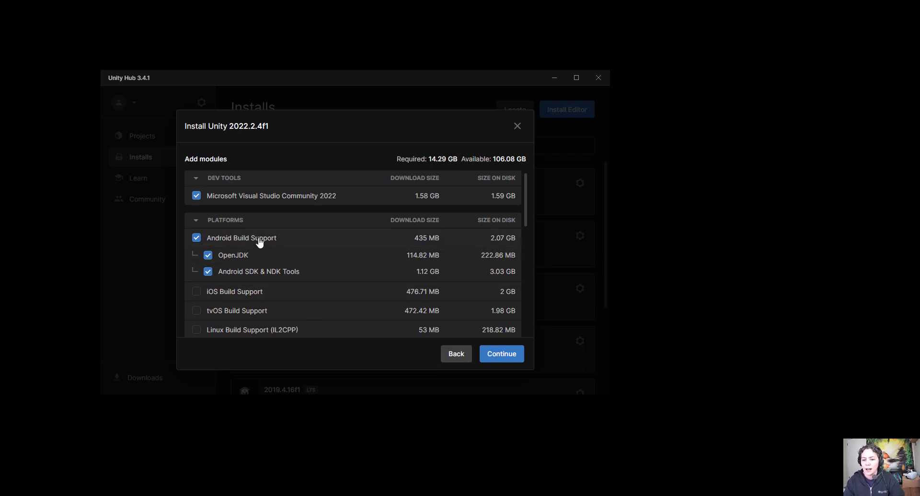
Accept the Visual Studio 2022 Community and Android SDK and NDK license terms and start the editor installation
{"action": "left_click", "coordinate": [489, 354]}
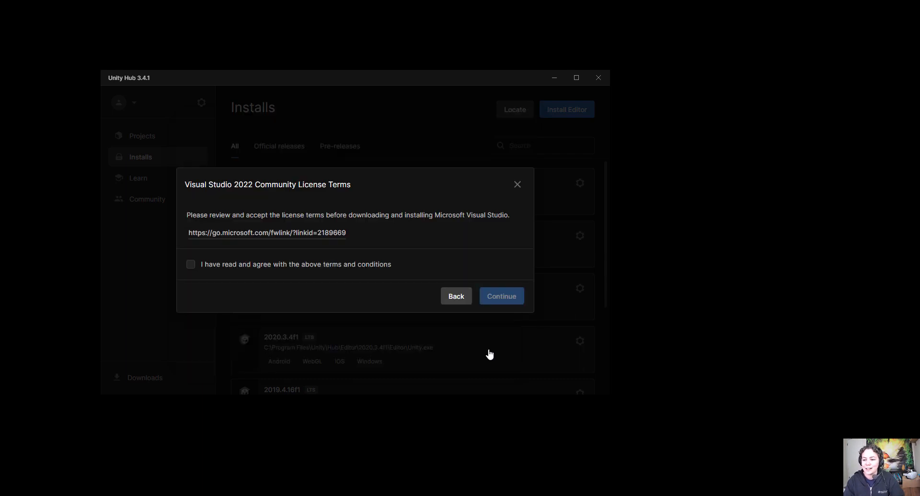
{"action": "left_click", "coordinate": [233, 264]}
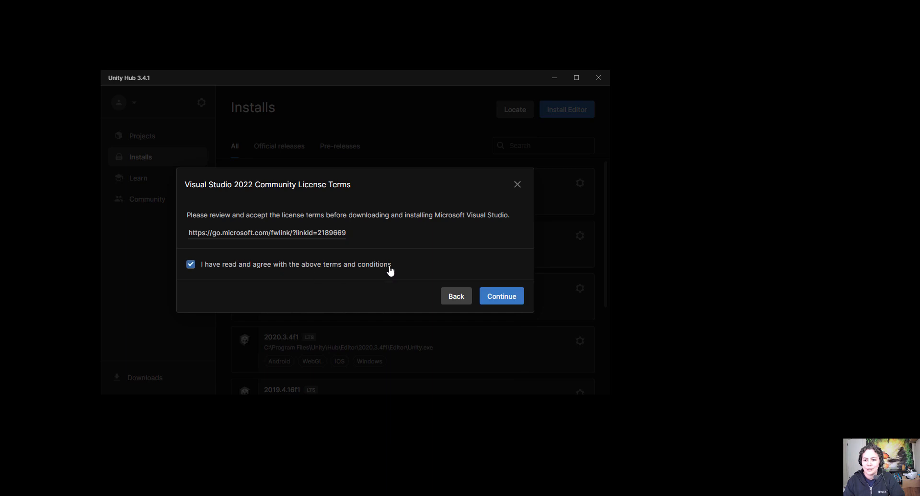
{"action": "left_click", "coordinate": [500, 295]}
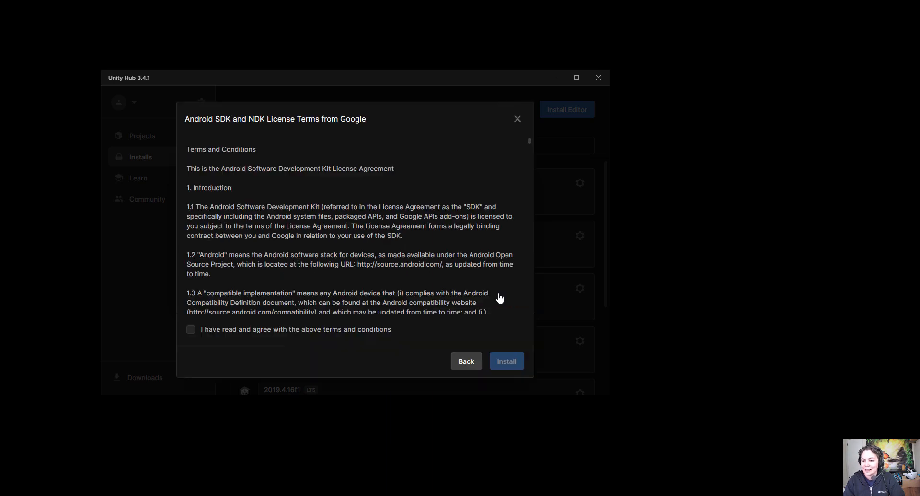
{"action": "left_click", "coordinate": [190, 330]}
{"action": "left_click", "coordinate": [499, 362]}
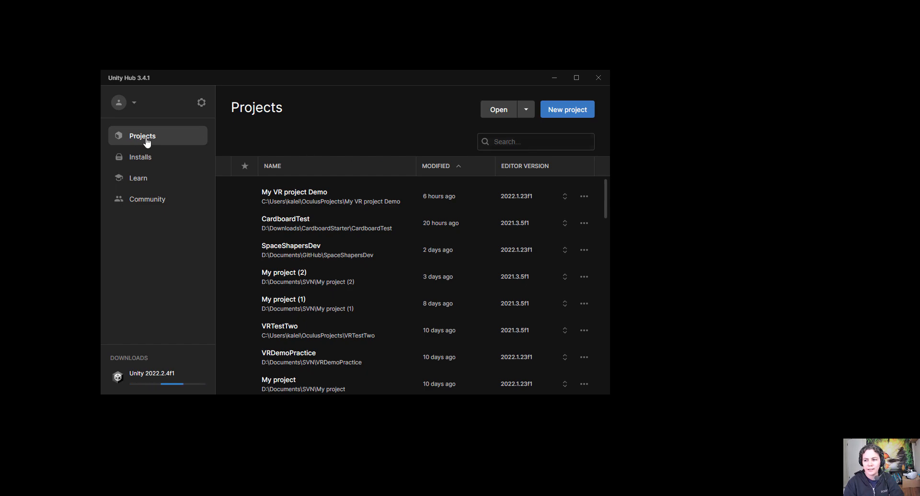
Start a new project with the 3D Core template and editor version 2022.1.23f1
{"action": "left_click", "coordinate": [565, 112]}
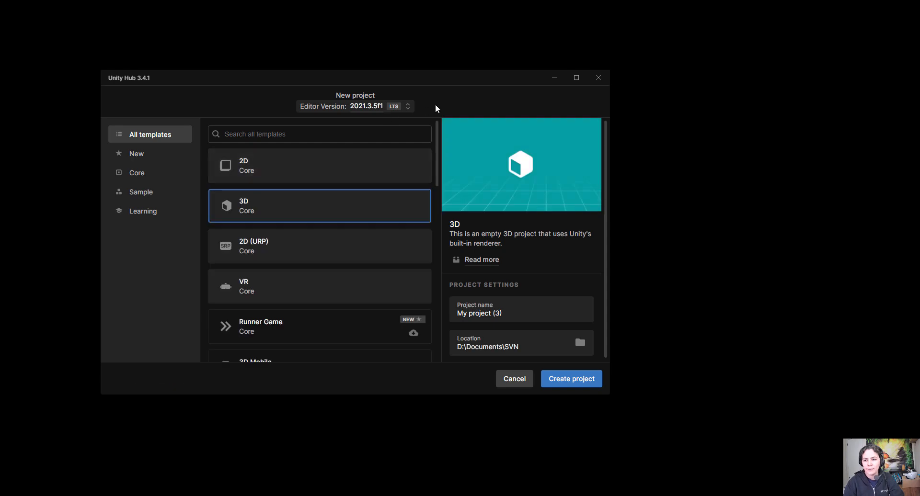
{"action": "left_click", "coordinate": [407, 107]}
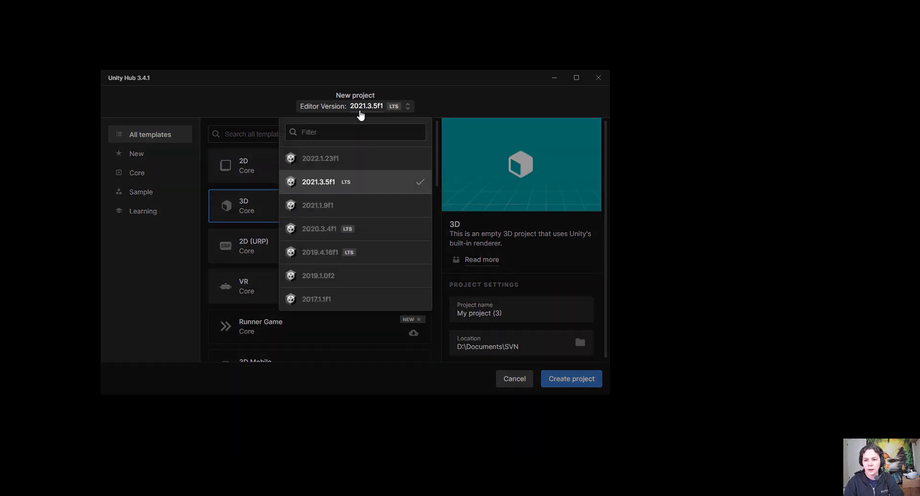
{"action": "left_click", "coordinate": [334, 164]}
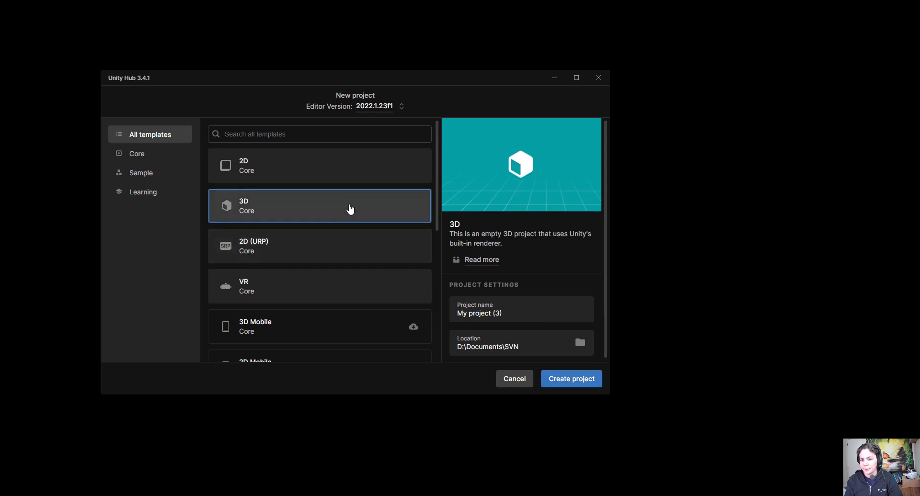
Name the new project UnityBasics2022 and create it
{"action": "left_click", "coordinate": [524, 312]}
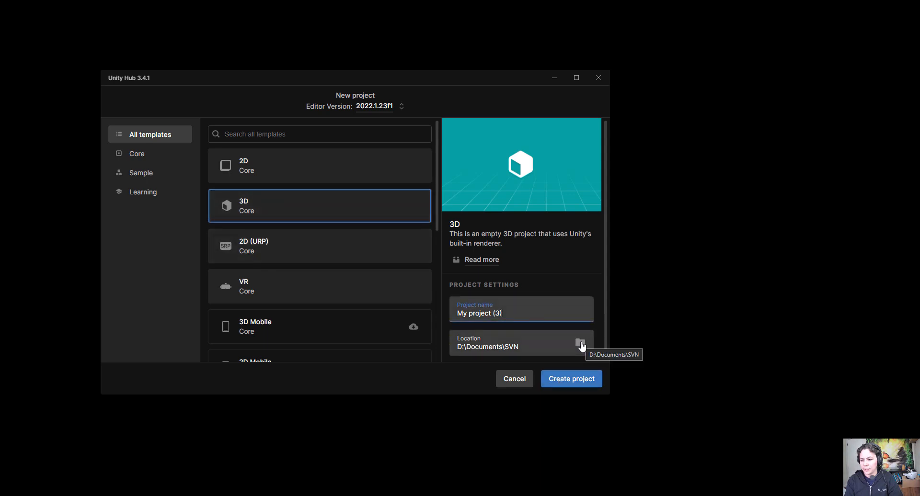
{"action": "key", "text": "ctrl+a"}
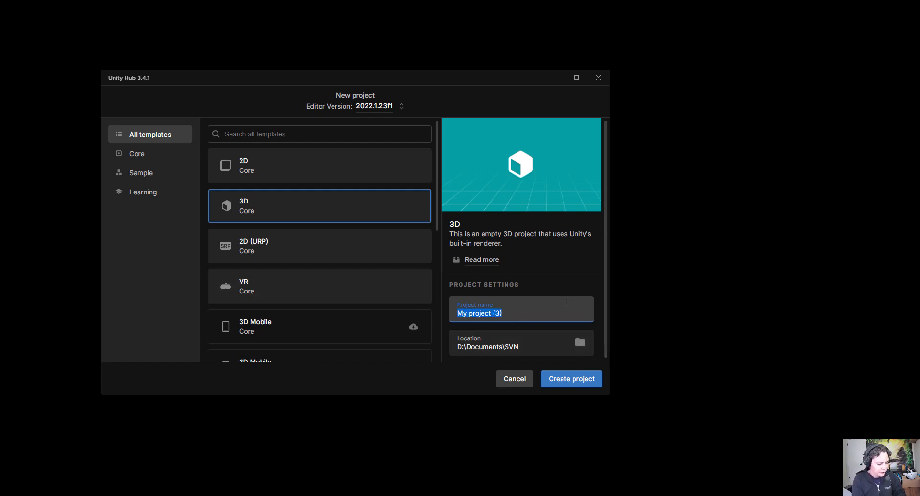
{"action": "type", "text": "UnityBasic"}
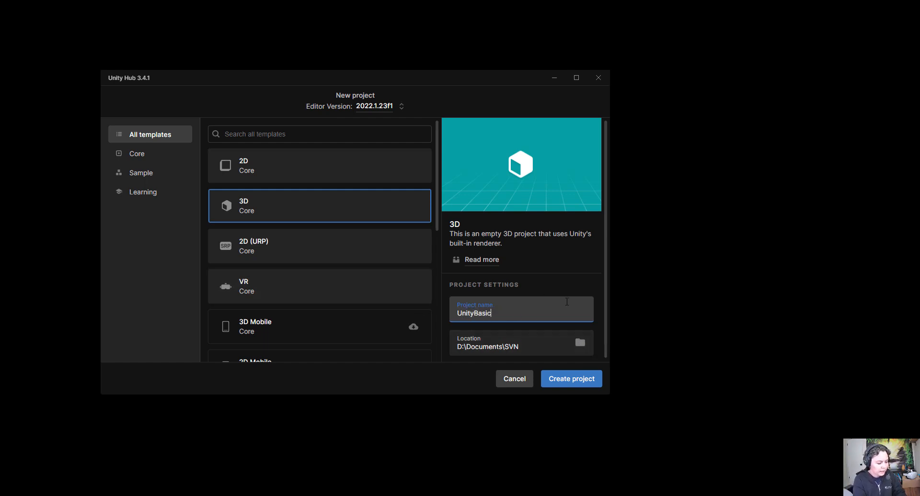
{"action": "type", "text": "s2022"}
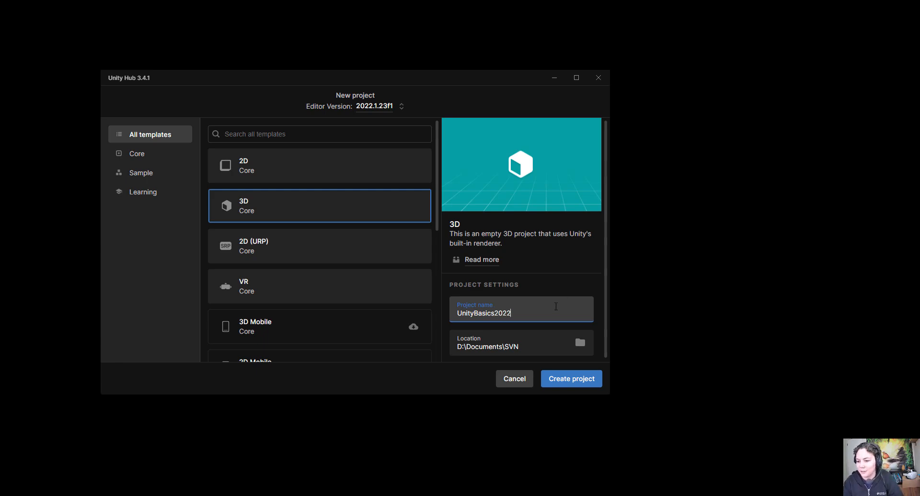
{"action": "left_click", "coordinate": [560, 381]}
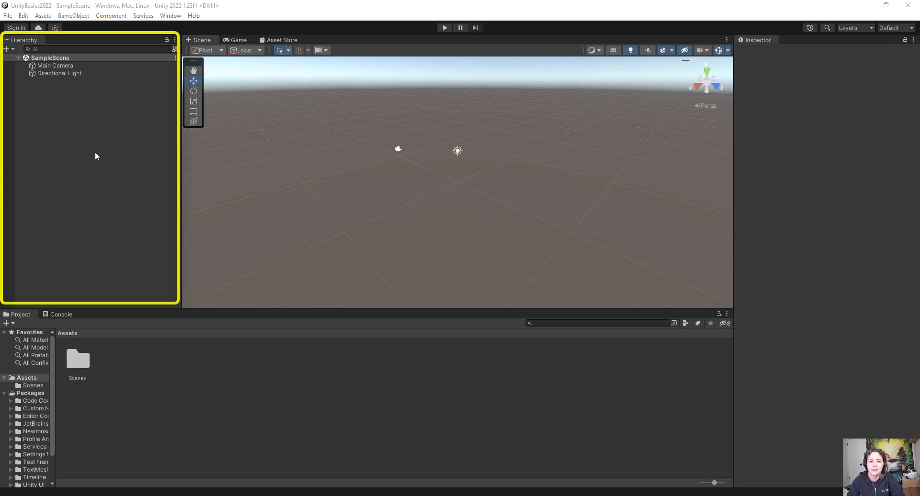
Select the Main Camera in SampleScene to inspect its components
{"action": "left_click", "coordinate": [71, 65]}
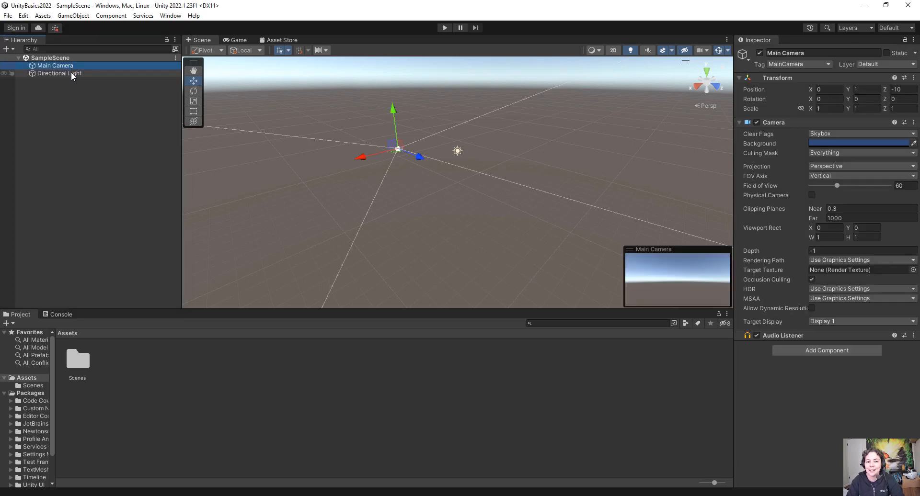
Inspect the Directional Light's components and compare them with those of the Main Camera
{"action": "left_click", "coordinate": [71, 73]}
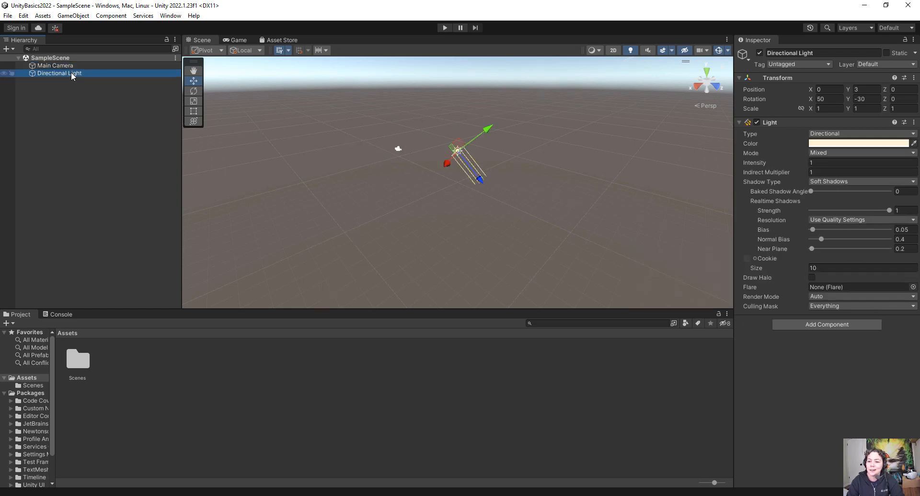
{"action": "left_click", "coordinate": [71, 65]}
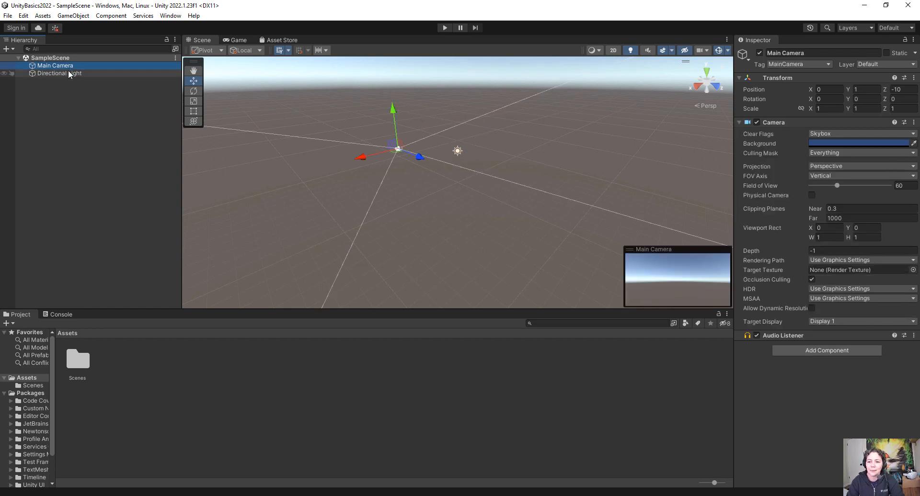
{"action": "left_click", "coordinate": [67, 71]}
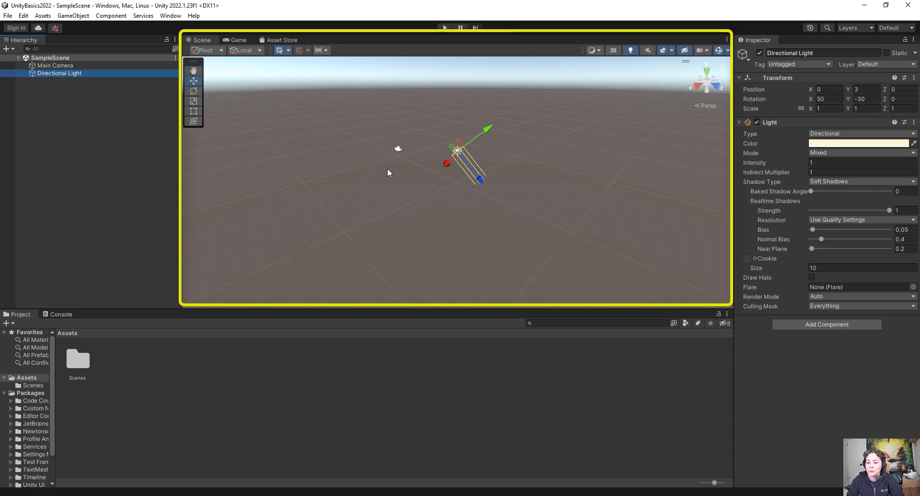
Pan and look around the scene from different angles, and reselect the Main Camera to review its components
{"action": "middle_click_drag", "start_coordinate": [387, 152], "coordinate": [344, 156]}
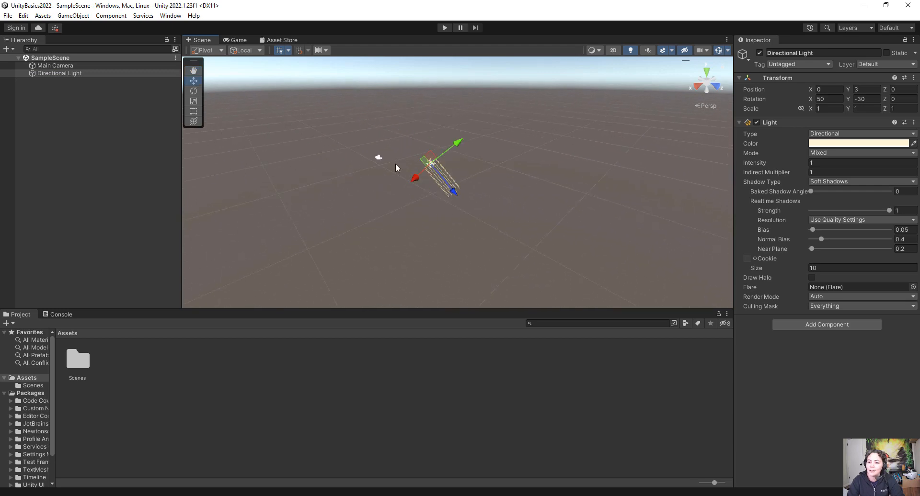
{"action": "right_click_drag", "start_coordinate": [409, 168], "coordinate": [469, 170]}
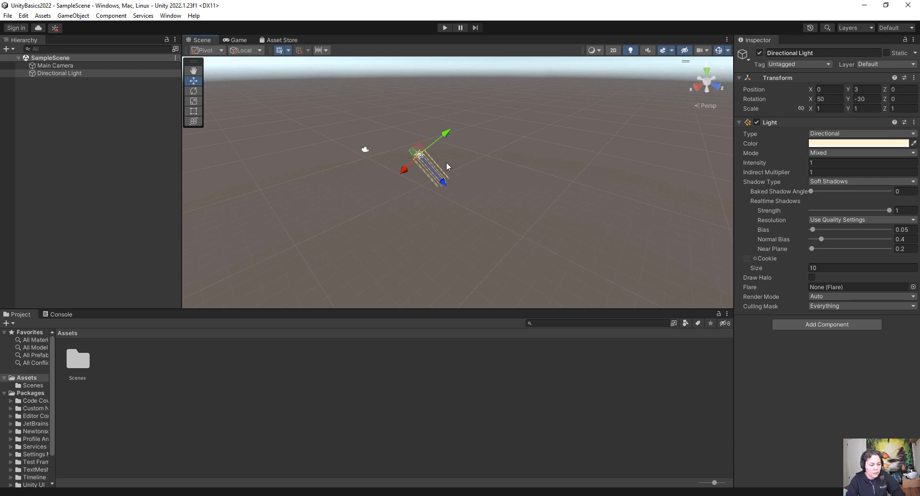
{"action": "right_click_drag", "start_coordinate": [364, 168], "coordinate": [478, 186]}
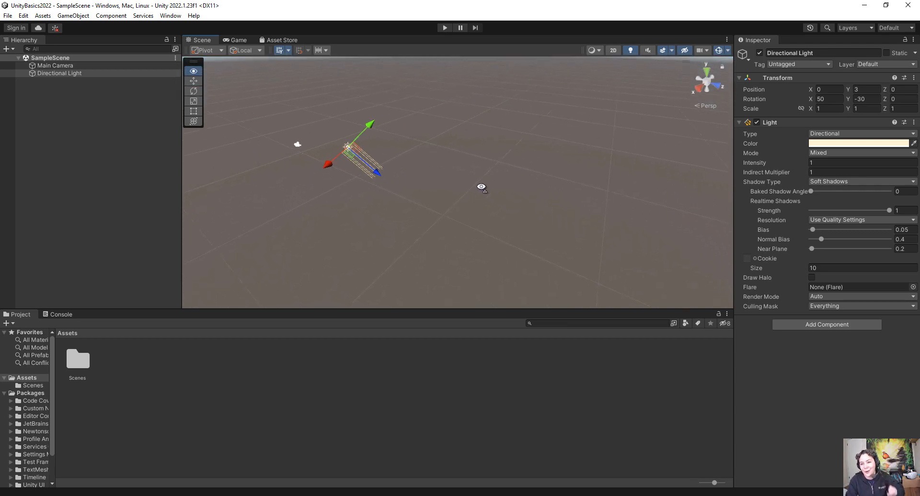
{"action": "mouse_move", "coordinate": [385, 181]}
{"action": "right_mouse_down"}
{"action": "mouse_move", "coordinate": [401, 193]}
{"action": "mouse_move", "coordinate": [573, 193]}
{"action": "mouse_move", "coordinate": [597, 179]}
{"action": "mouse_move", "coordinate": [400, 177]}
{"action": "mouse_move", "coordinate": [407, 158]}
{"action": "mouse_move", "coordinate": [386, 226]}
{"action": "mouse_move", "coordinate": [509, 234]}
{"action": "mouse_move", "coordinate": [577, 208]}
{"action": "mouse_move", "coordinate": [599, 164]}
{"action": "mouse_move", "coordinate": [381, 196]}
{"action": "right_mouse_up"}
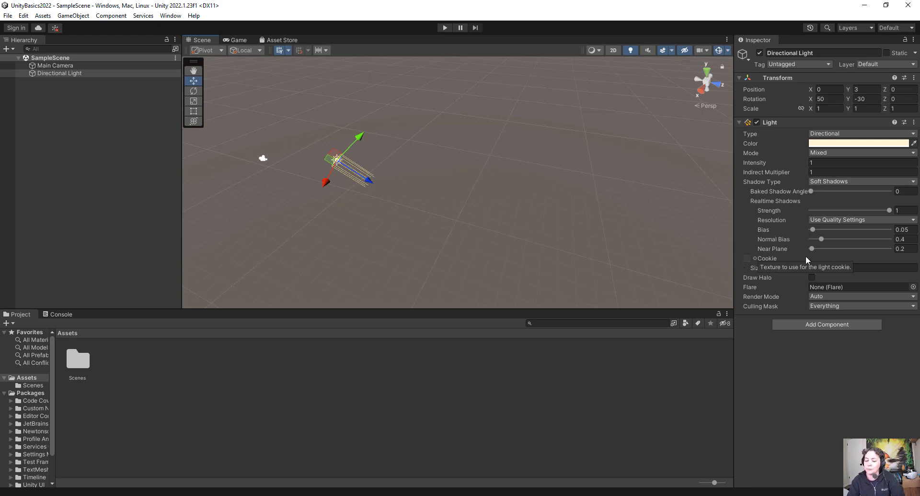
{"action": "left_click", "coordinate": [76, 65]}
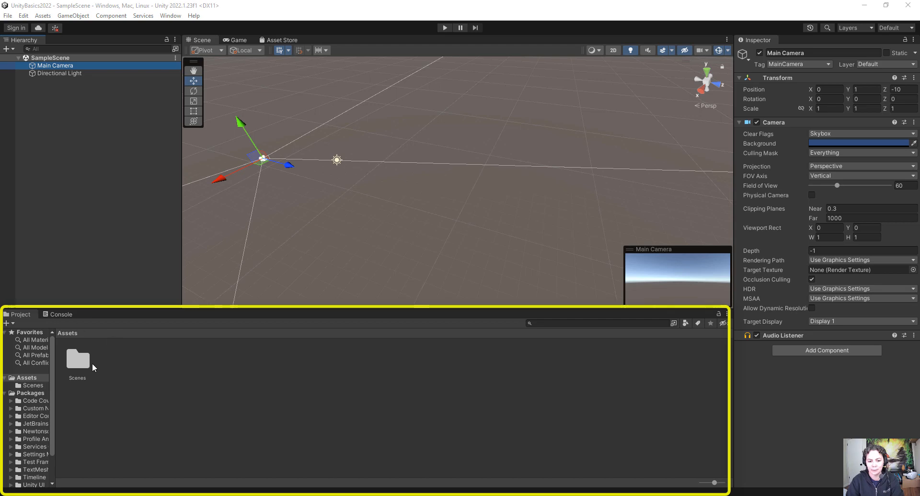
Examine the SampleScene asset inside the Scenes folder and return to the Assets root
{"action": "left_click", "coordinate": [77, 360]}
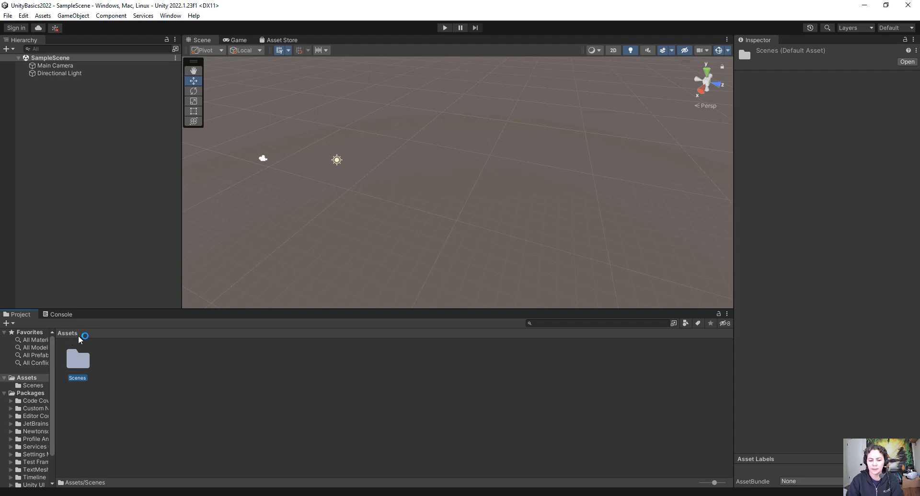
{"action": "double_click", "coordinate": [80, 366]}
{"action": "left_click", "coordinate": [75, 366]}
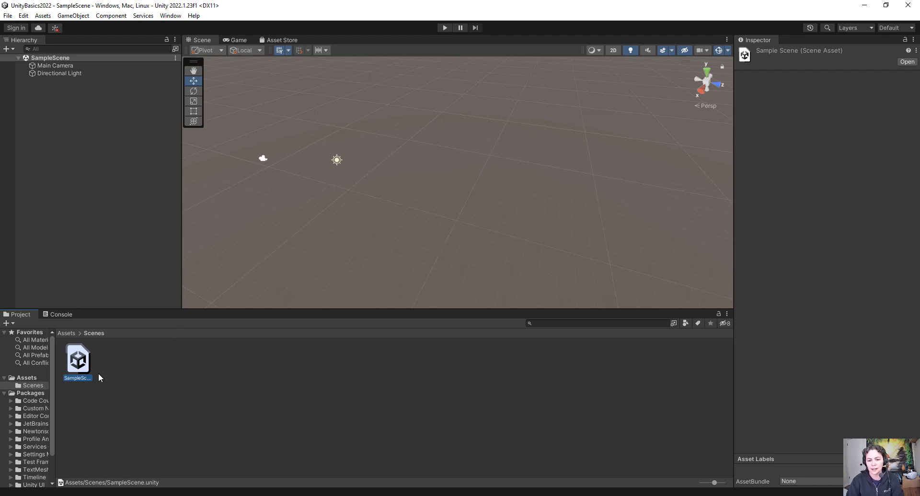
{"action": "left_click", "coordinate": [67, 333]}
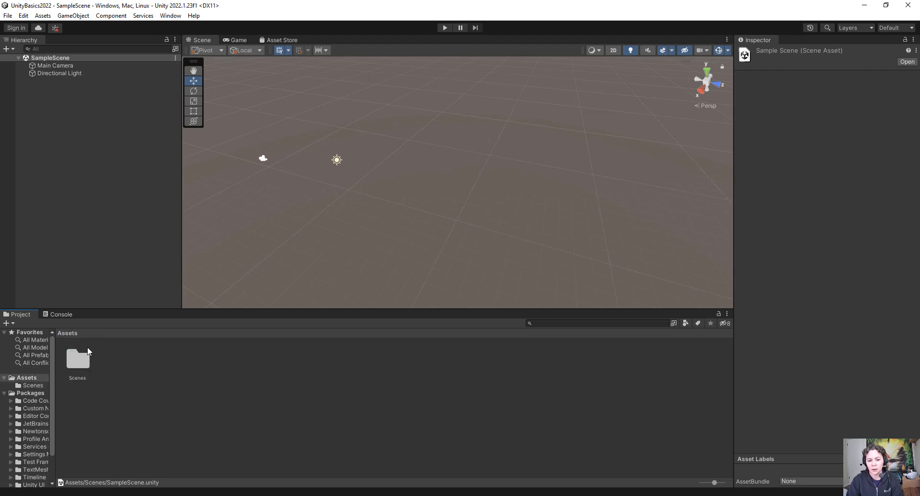
Create a folder named Audio in Assets, check inside it and return to the Assets root
{"action": "right_click", "coordinate": [108, 368]}
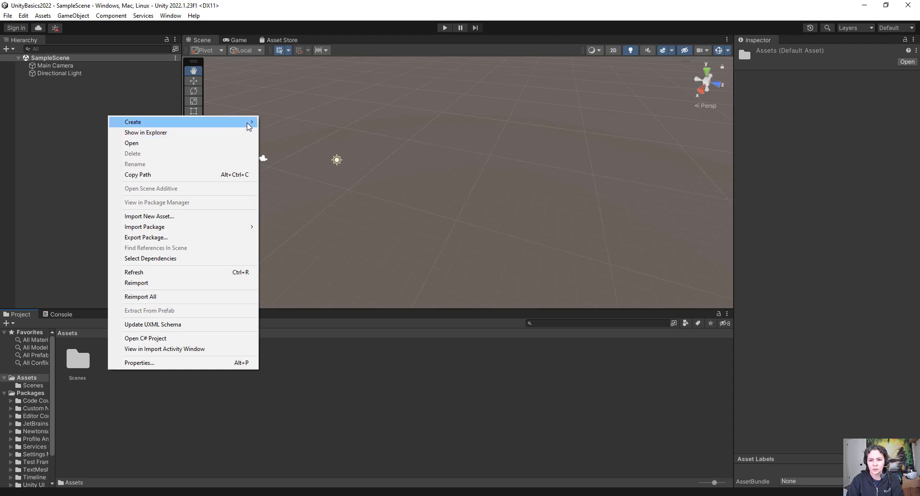
{"action": "mouse_move", "coordinate": [246, 123]}
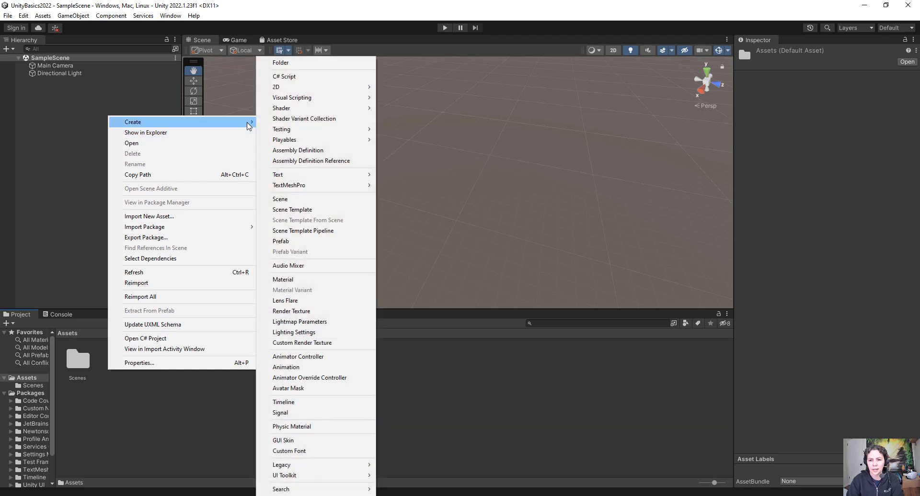
{"action": "left_click", "coordinate": [298, 64]}
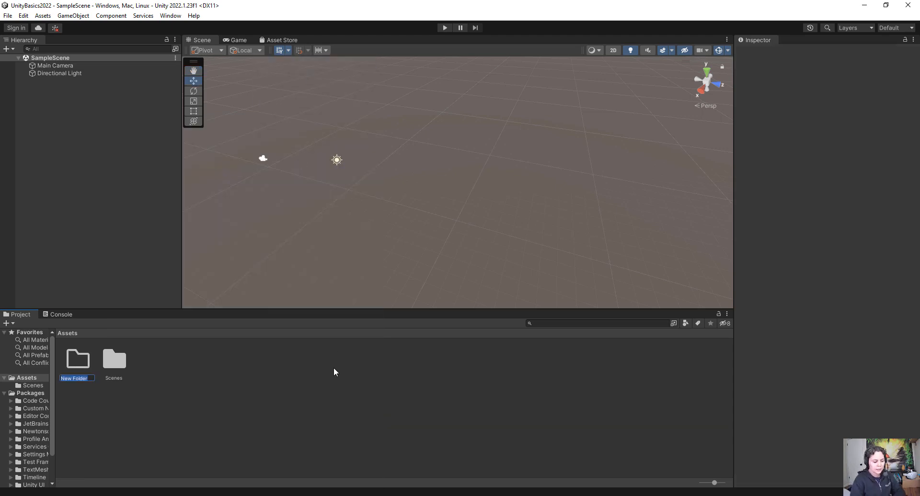
{"action": "type", "text": "Audio"}
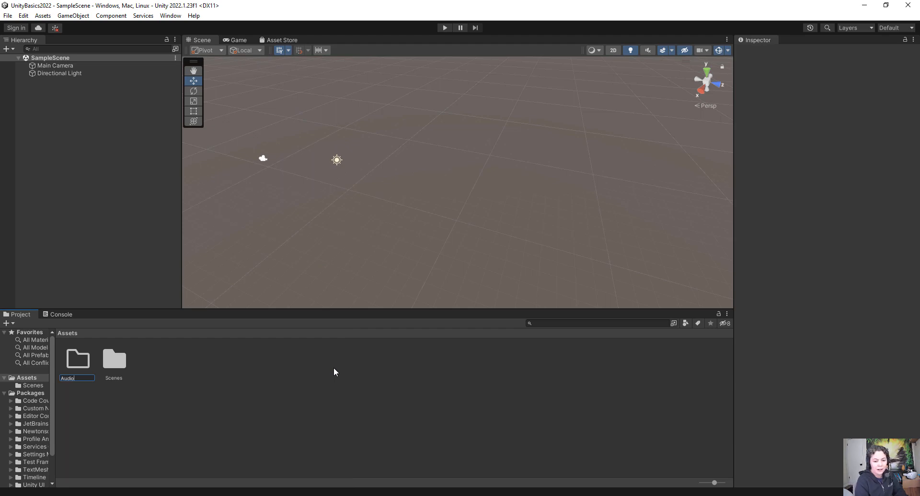
{"action": "key", "text": "Return"}
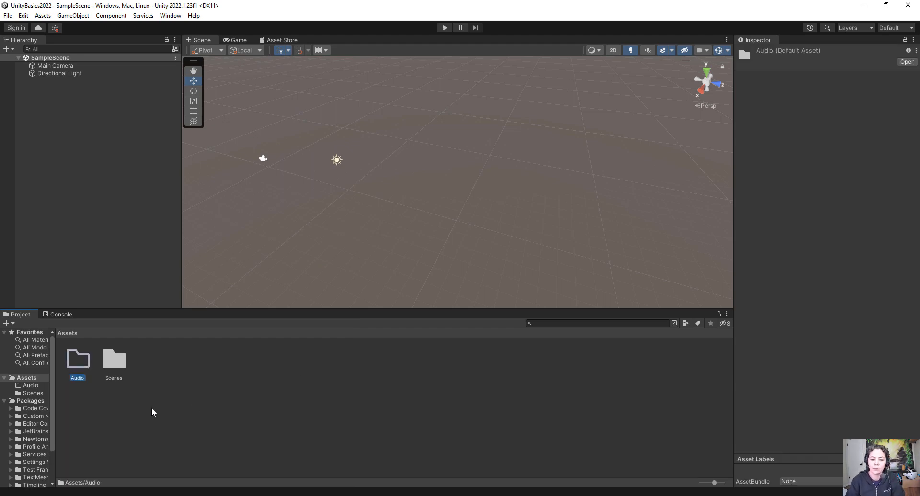
{"action": "double_click", "coordinate": [81, 363]}
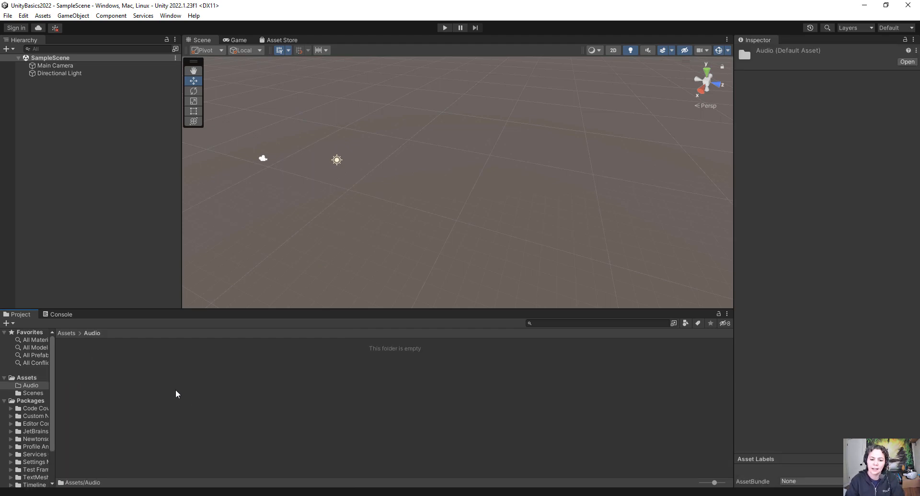
{"action": "left_click", "coordinate": [66, 333]}
Create a folder named Art in the Assets root
{"action": "right_click", "coordinate": [212, 399]}
{"action": "mouse_move", "coordinate": [307, 152]}
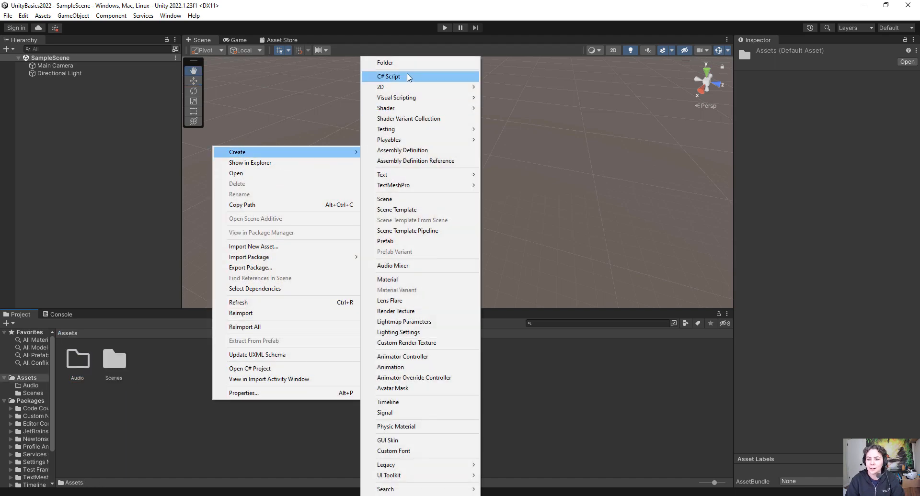
{"action": "left_click", "coordinate": [460, 61]}
{"action": "type", "text": "Art"}
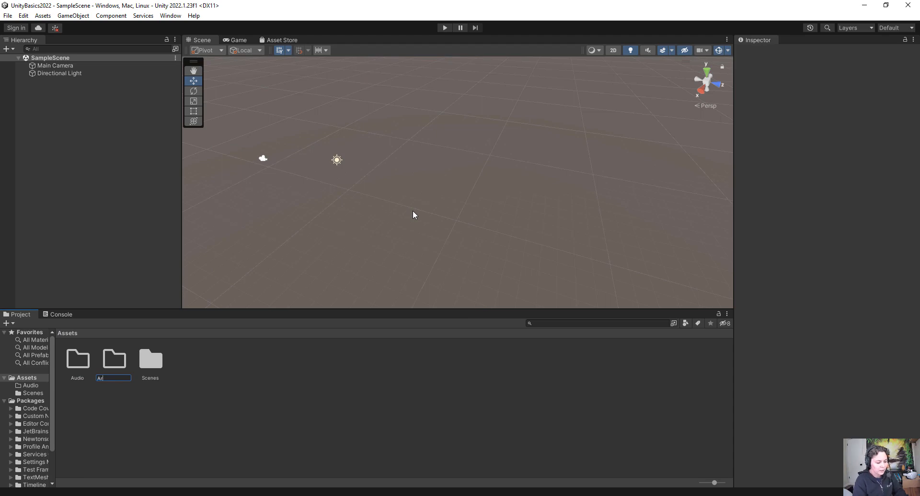
{"action": "key", "text": "Return"}
Create a folder named Animations in the Assets root
{"action": "right_click", "coordinate": [278, 410]}
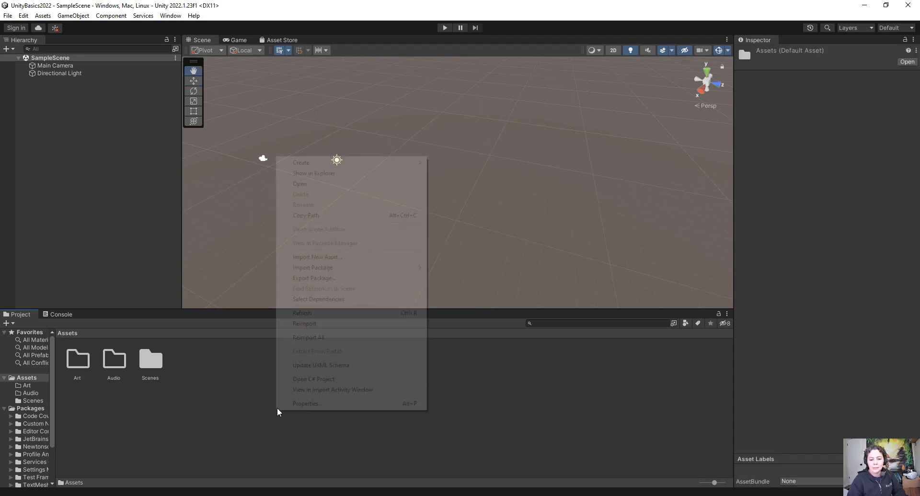
{"action": "mouse_move", "coordinate": [365, 163]}
{"action": "left_click", "coordinate": [477, 63]}
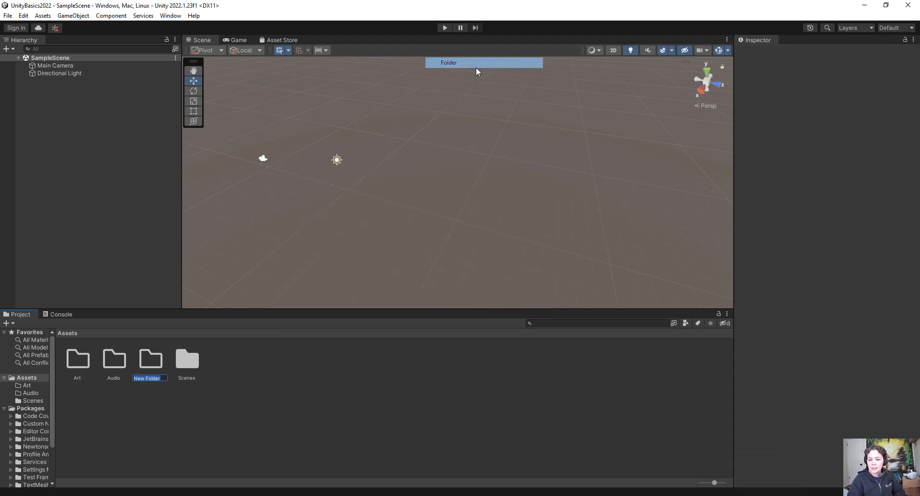
{"action": "type", "text": "Animation"}
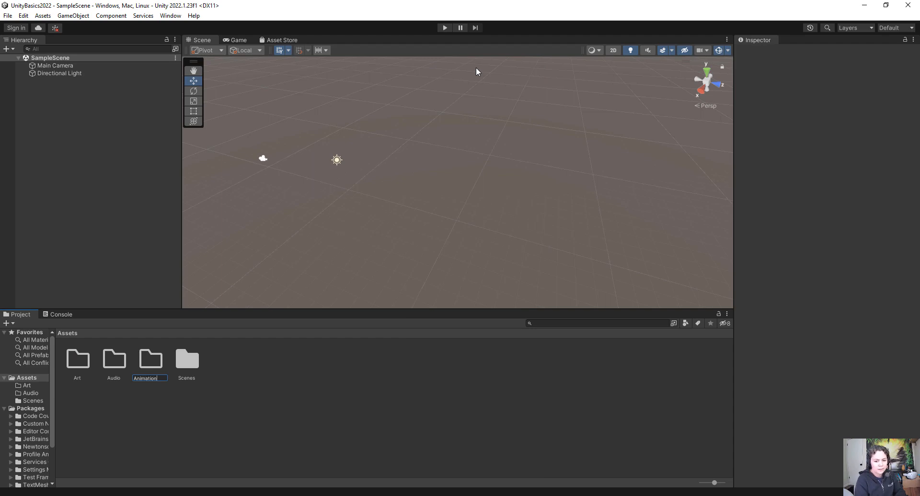
{"action": "type", "text": "s"}
{"action": "key", "text": "Return"}
Create a folder named Scripts in the Assets root and clear the selection
{"action": "right_click", "coordinate": [328, 396]}
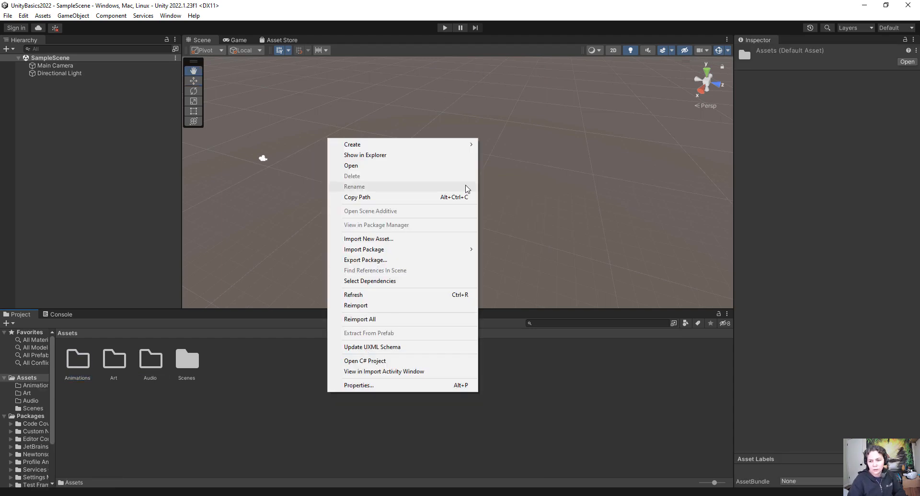
{"action": "mouse_move", "coordinate": [472, 145]}
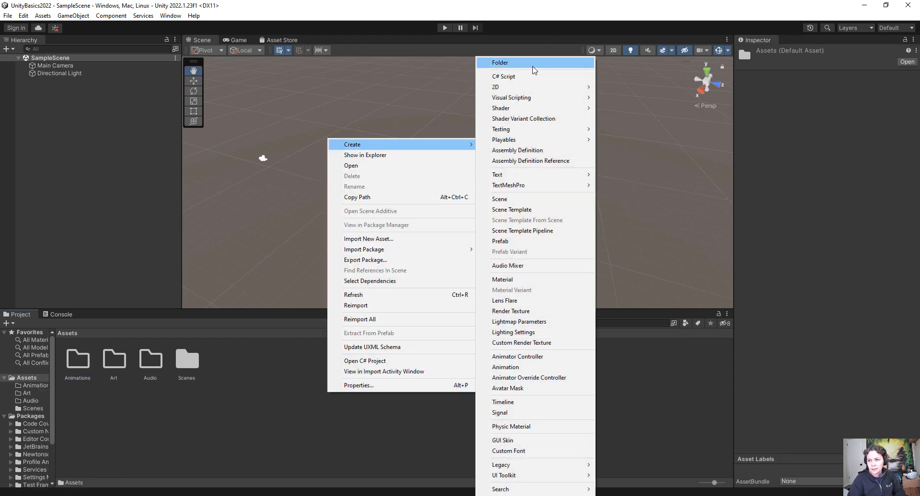
{"action": "left_click", "coordinate": [534, 70]}
{"action": "type", "text": "Script"}
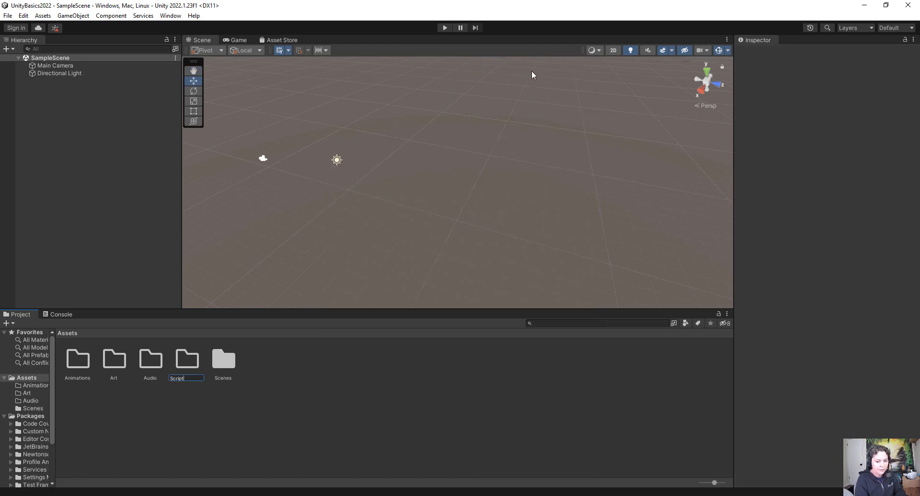
{"action": "type", "text": "s"}
{"action": "key", "text": "Return"}
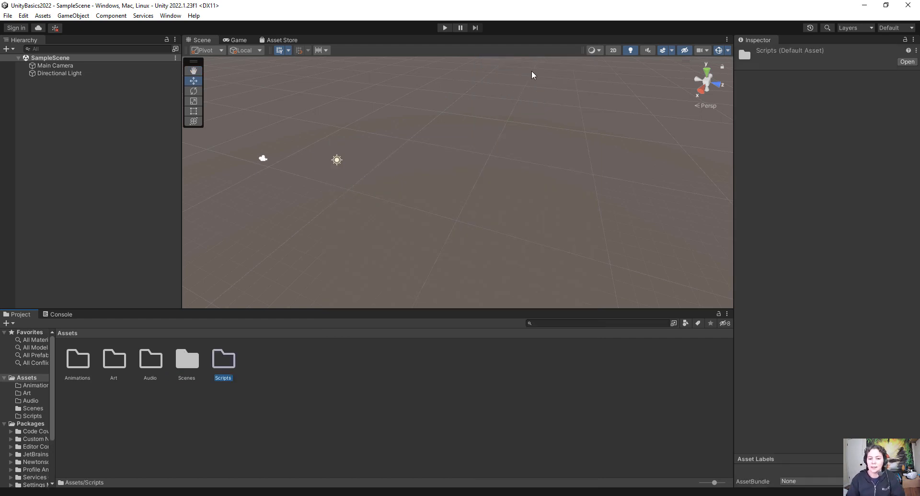
{"action": "left_click", "coordinate": [313, 411]}
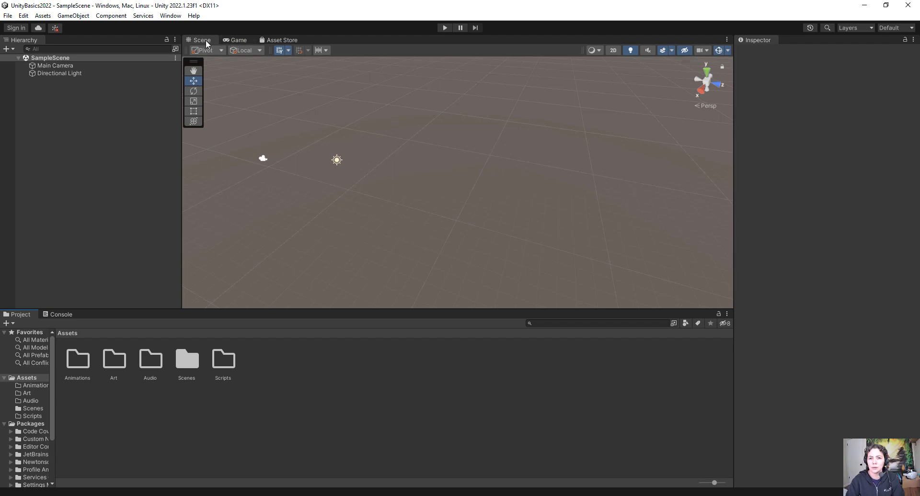
Compare the Game view with the Scene view while the Main Camera is selected, looking around the scene, and end in the Scene view
{"action": "left_click", "coordinate": [239, 40]}
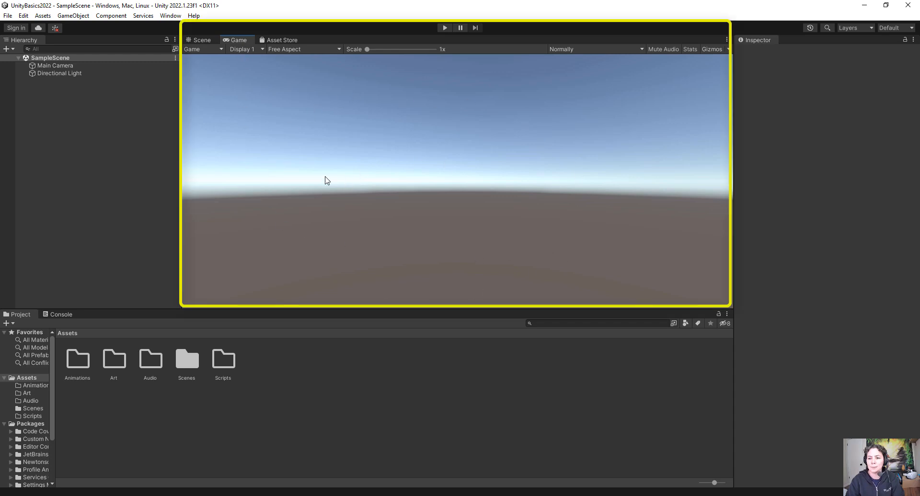
{"action": "left_click", "coordinate": [59, 67]}
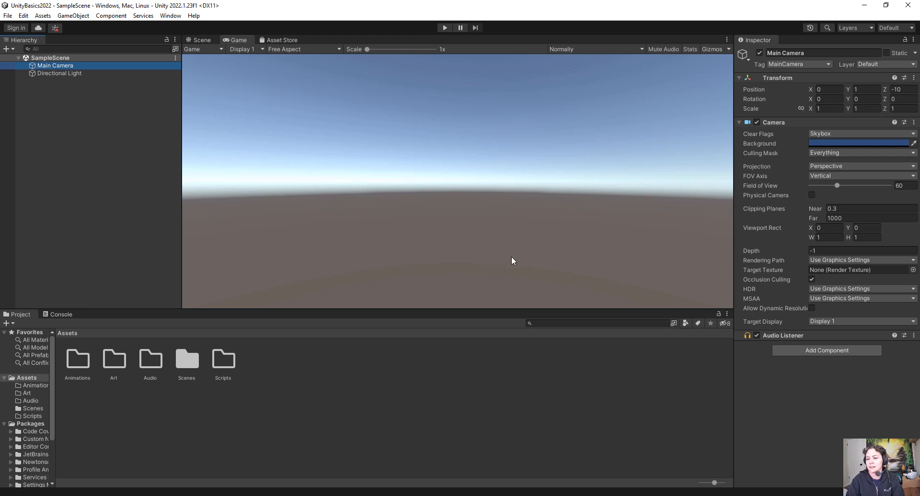
{"action": "left_click", "coordinate": [201, 40]}
{"action": "right_click_drag", "start_coordinate": [383, 200], "coordinate": [588, 150]}
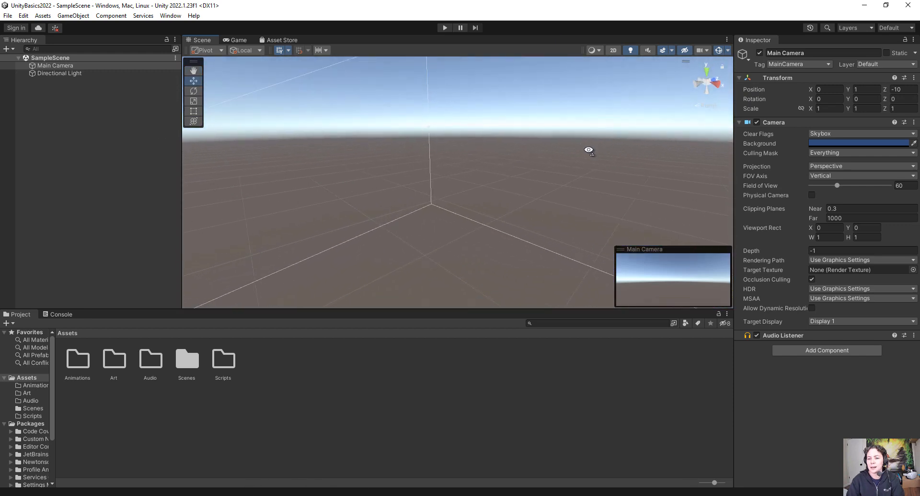
{"action": "left_click", "coordinate": [238, 40]}
{"action": "left_click", "coordinate": [204, 41]}
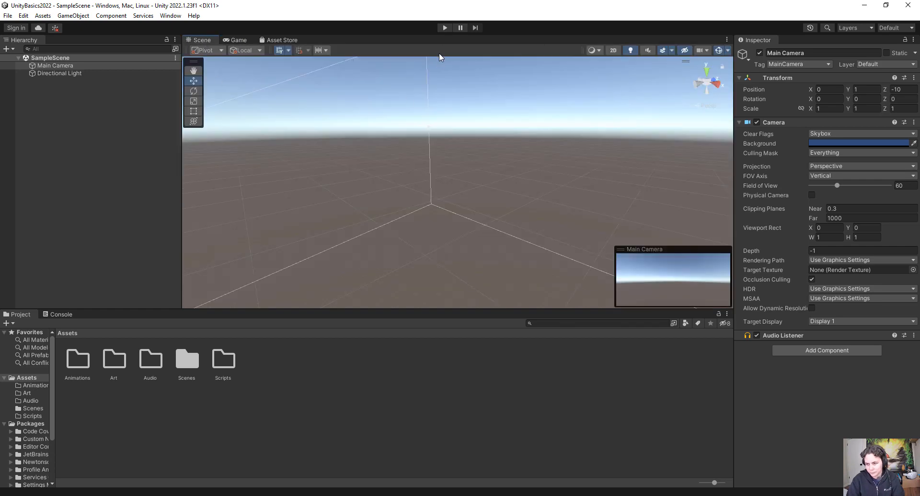
Run SampleScene in Play mode to preview the game, and stop it again
{"action": "left_click", "coordinate": [444, 28]}
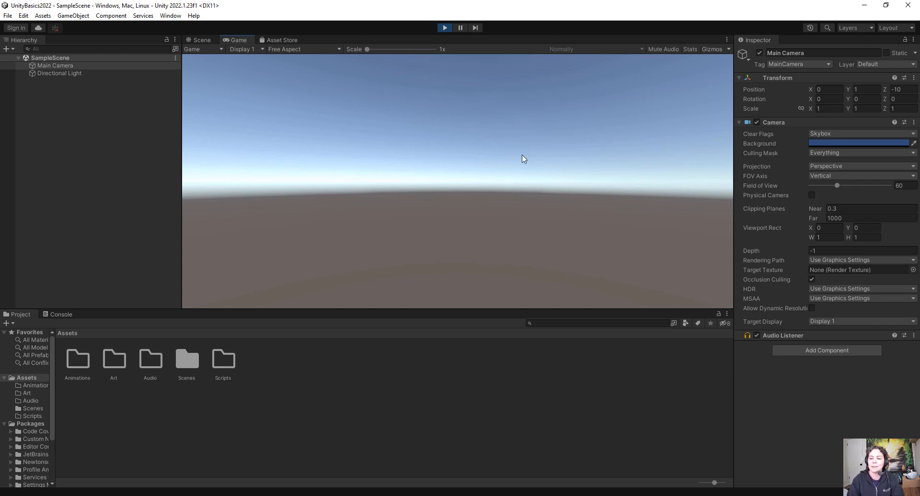
{"action": "left_click", "coordinate": [446, 27]}
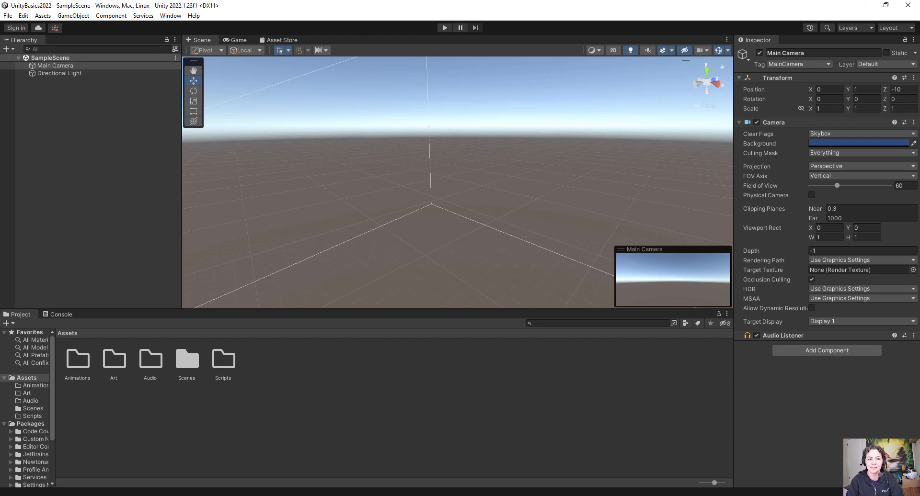
Add a 3D plane to the scene and name it Ground
{"action": "left_click", "coordinate": [116, 201]}
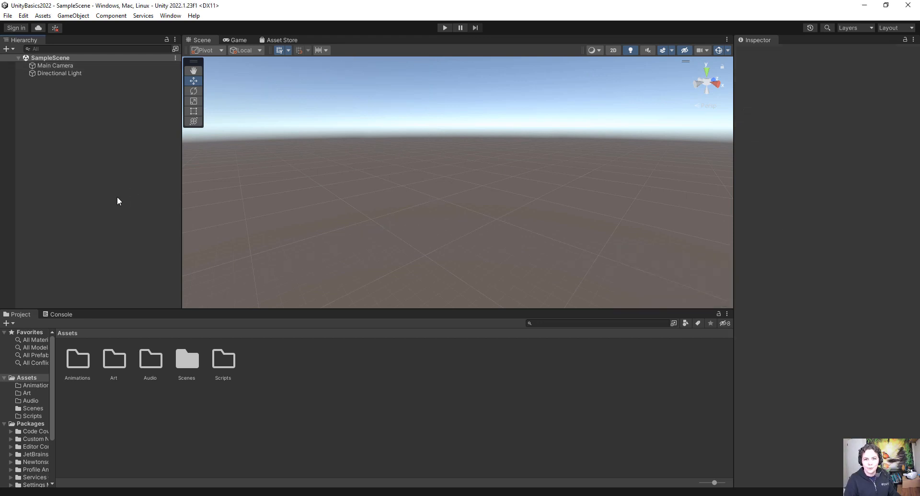
{"action": "left_click", "coordinate": [76, 16]}
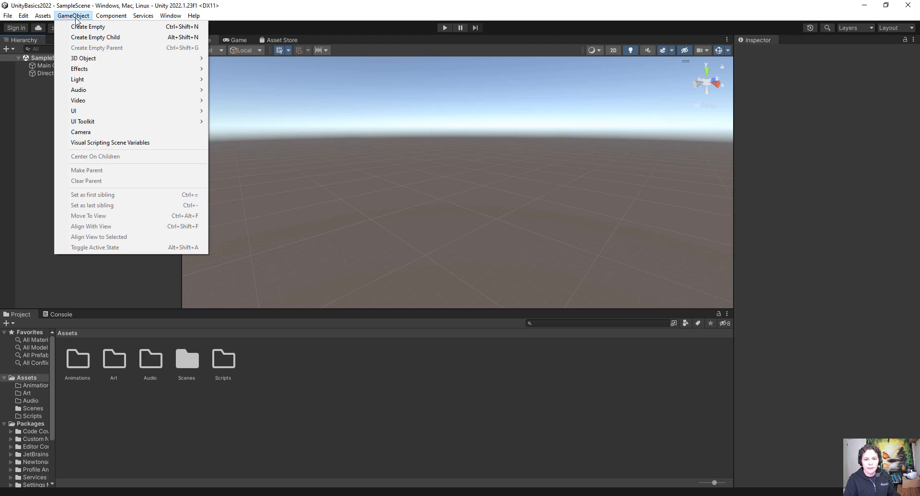
{"action": "mouse_move", "coordinate": [112, 64]}
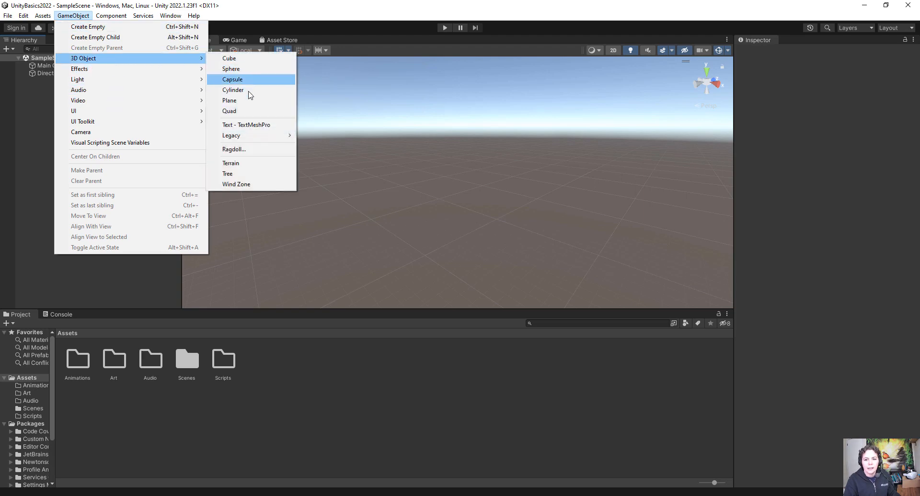
{"action": "left_click", "coordinate": [250, 101]}
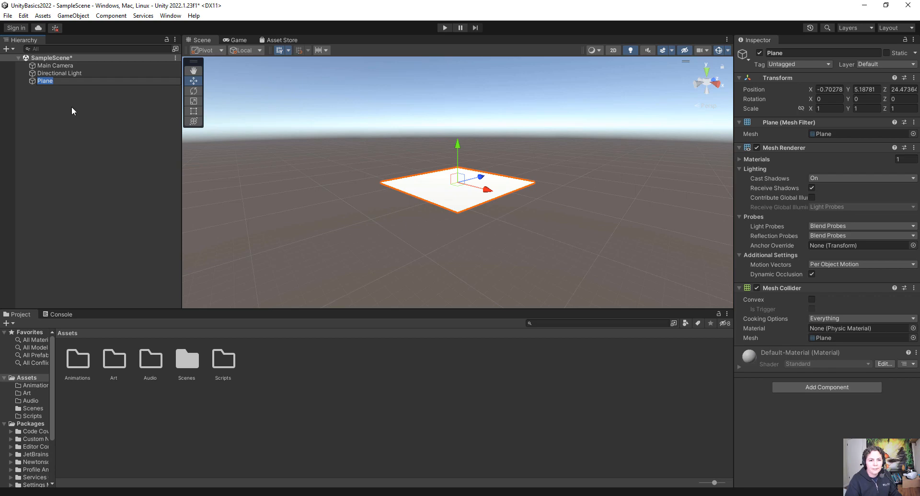
{"action": "type", "text": "Ground"}
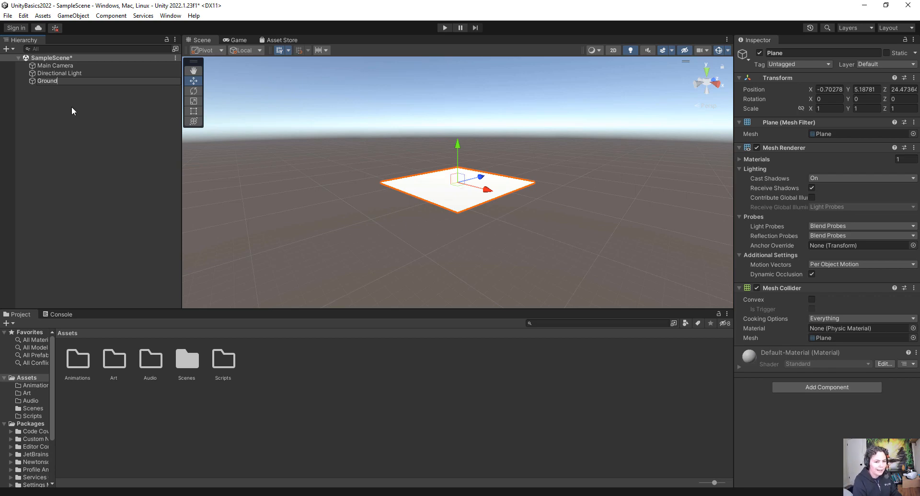
{"action": "key", "text": "Return"}
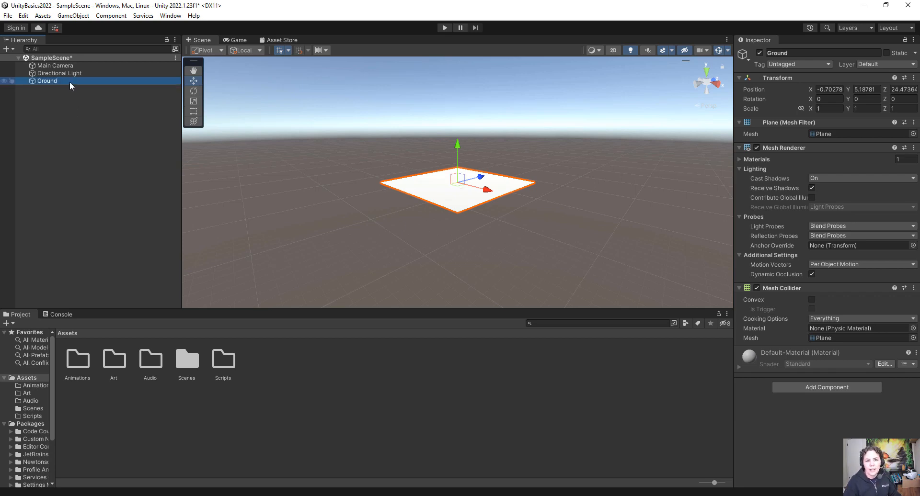
Set the Ground plane's position to 0 on X, Y and Z, and frame it in the Scene view
{"action": "double_click", "coordinate": [69, 83]}
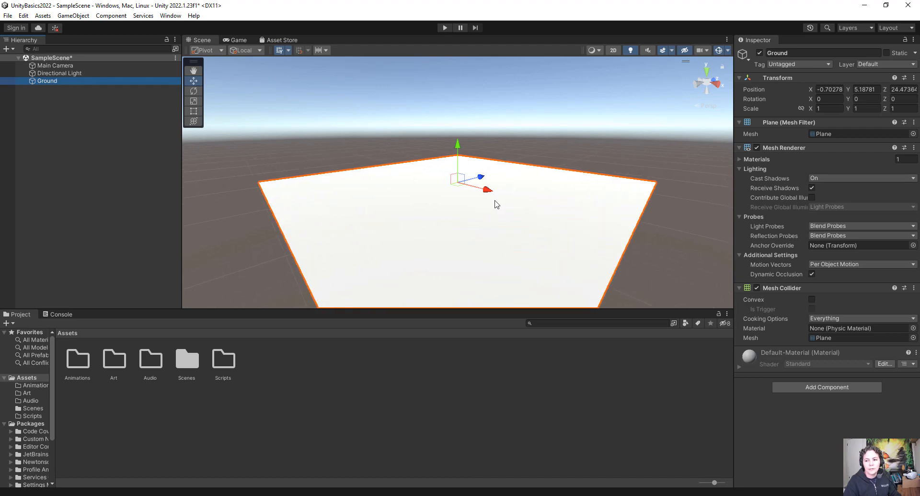
{"action": "left_click_drag", "start_coordinate": [447, 197], "coordinate": [518, 182], "text": "alt"}
{"action": "scroll", "coordinate": [516, 181], "scroll_direction": "down", "scroll_amount": 4}
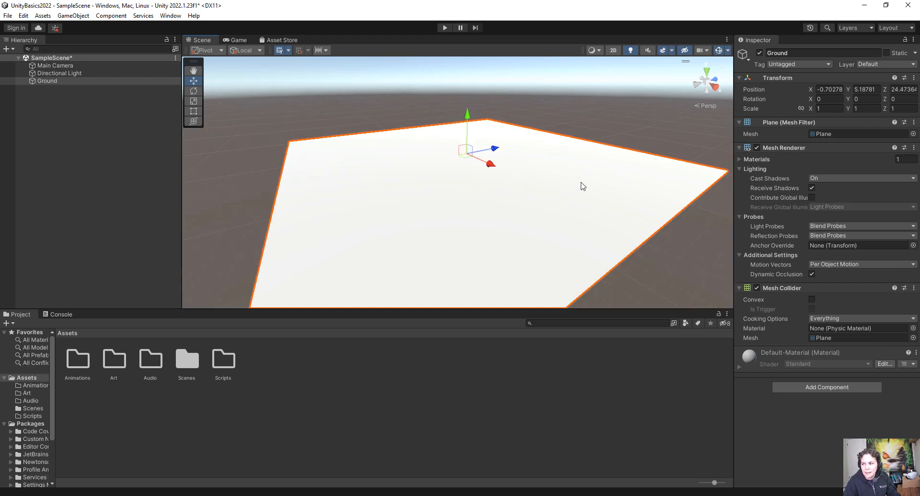
{"action": "scroll", "coordinate": [580, 187], "scroll_direction": "down", "scroll_amount": 2}
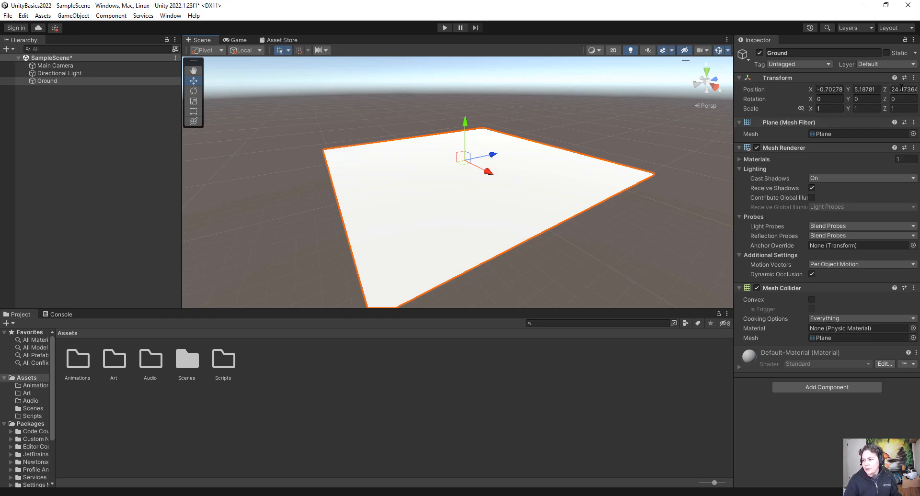
{"action": "left_click", "coordinate": [902, 90]}
{"action": "type", "text": "0"}
{"action": "left_click", "coordinate": [867, 89]}
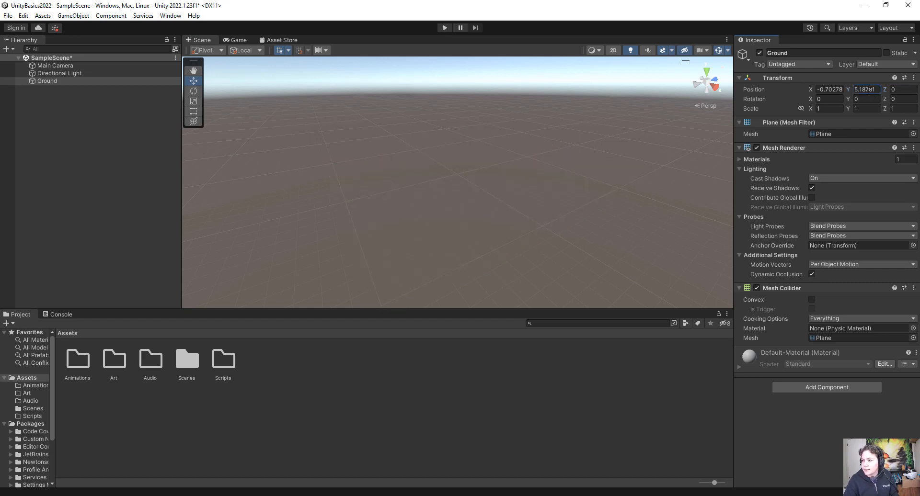
{"action": "type", "text": "0"}
{"action": "left_click", "coordinate": [833, 91]}
{"action": "type", "text": "0"}
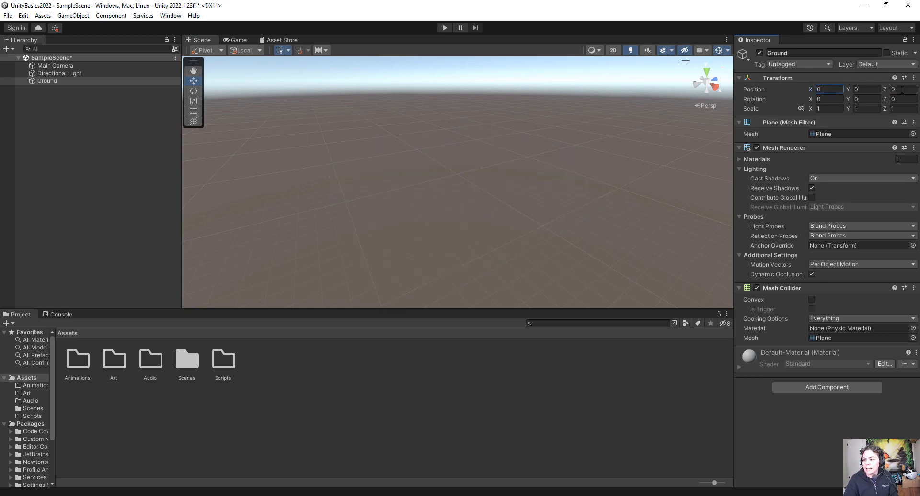
{"action": "left_click", "coordinate": [773, 92]}
{"action": "double_click", "coordinate": [53, 80]}
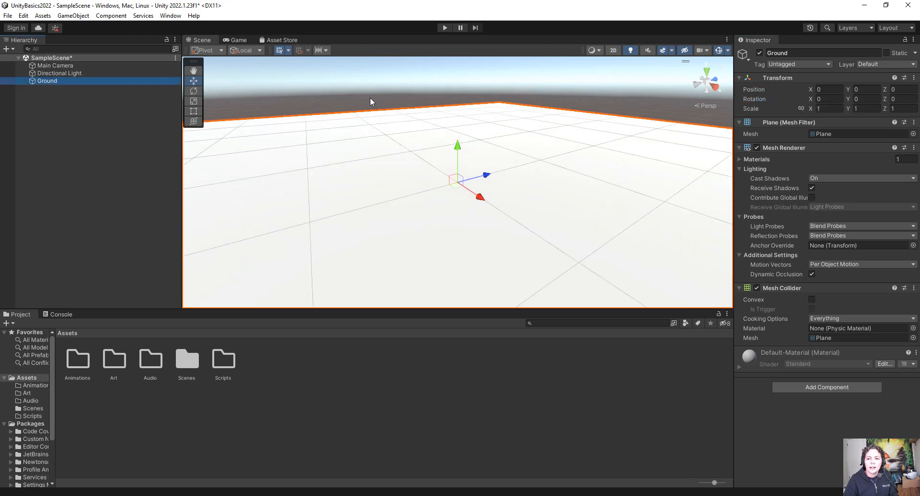
{"action": "scroll", "coordinate": [420, 141], "scroll_direction": "down", "scroll_amount": 20}
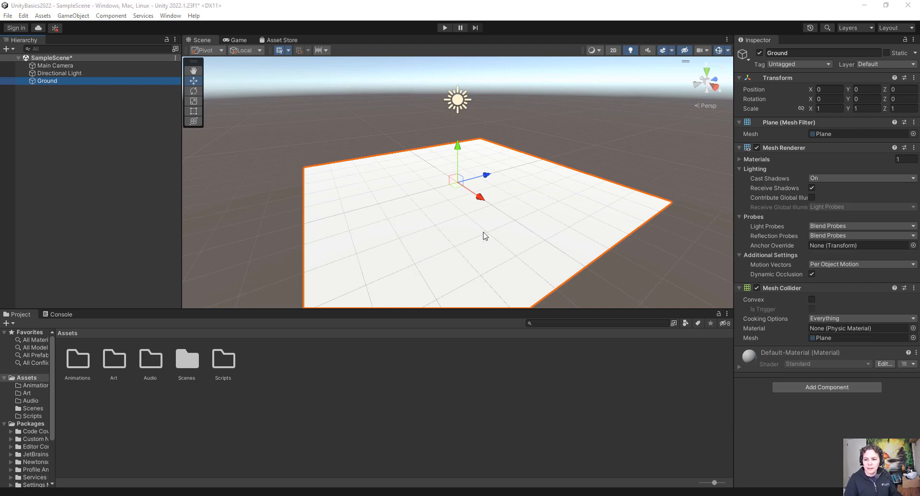
Create a folder named Materials in the Assets root
{"action": "left_click", "coordinate": [286, 379]}
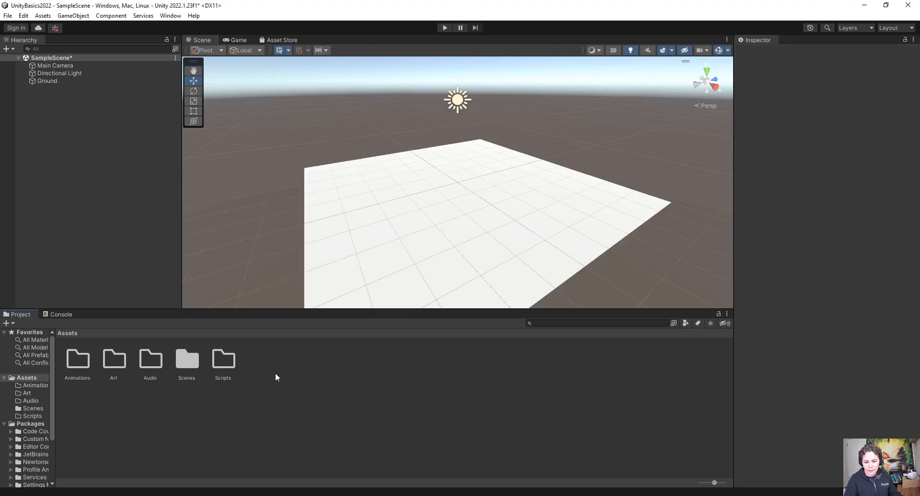
{"action": "right_click", "coordinate": [254, 368]}
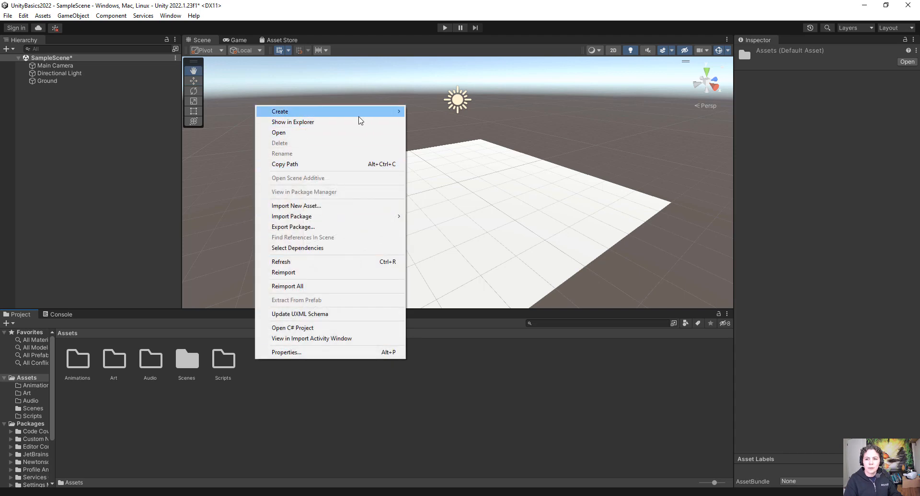
{"action": "mouse_move", "coordinate": [360, 112]}
{"action": "left_click", "coordinate": [472, 65]}
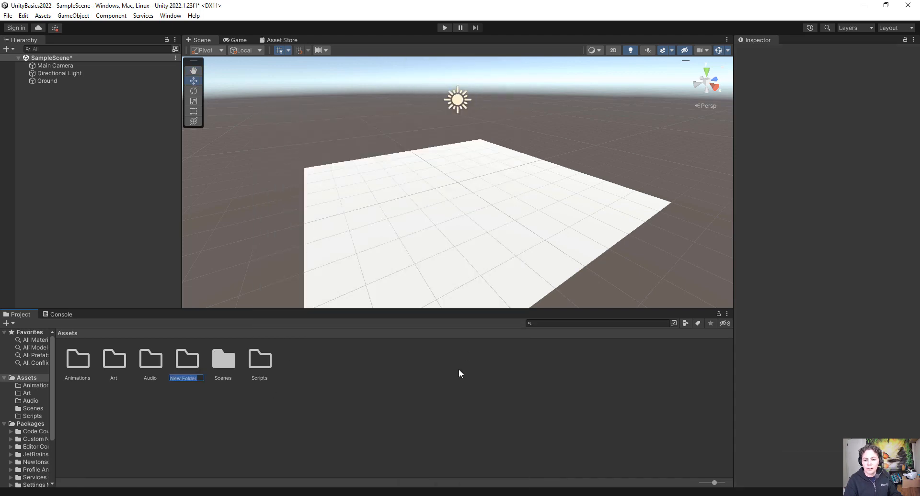
{"action": "type", "text": "M"}
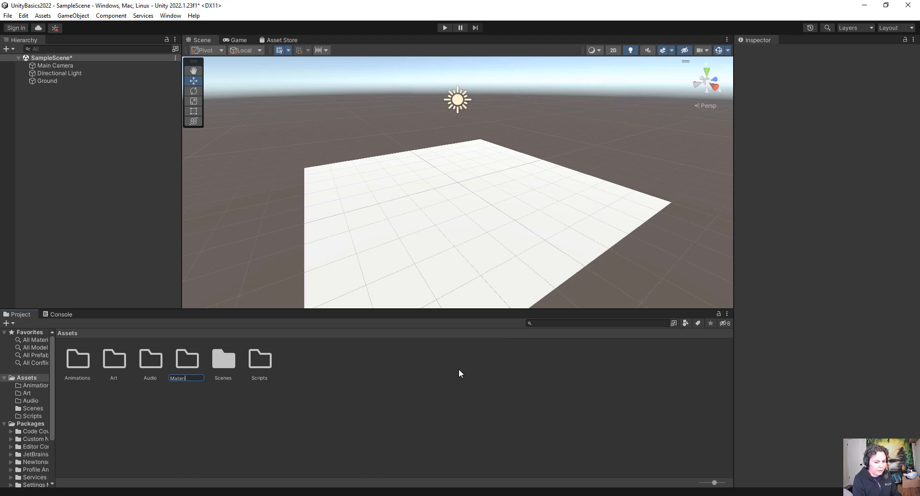
{"action": "type", "text": "aterials"}
{"action": "key", "text": "Return"}
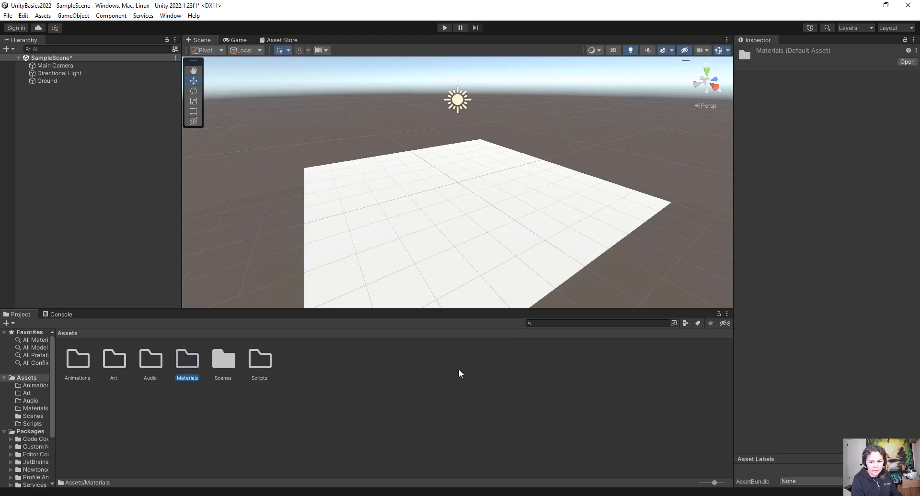
Create a material named GroundMat inside the Materials folder
{"action": "double_click", "coordinate": [187, 362]}
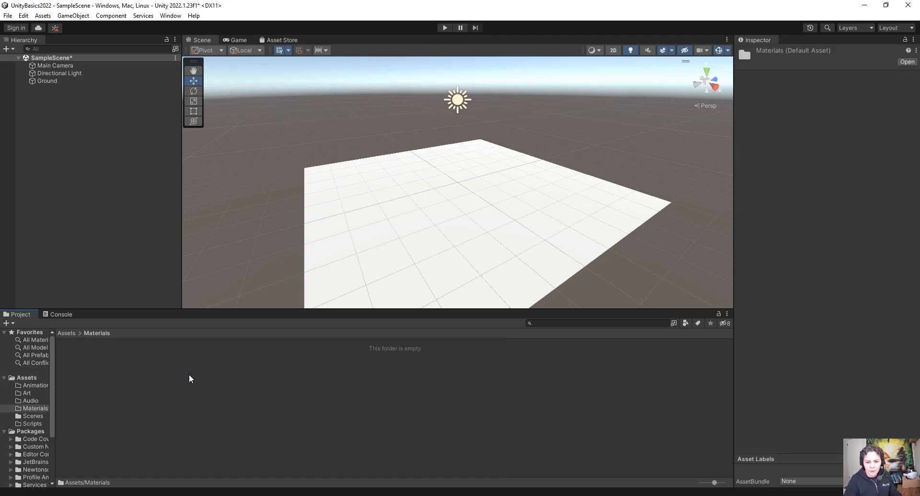
{"action": "right_click", "coordinate": [187, 380]}
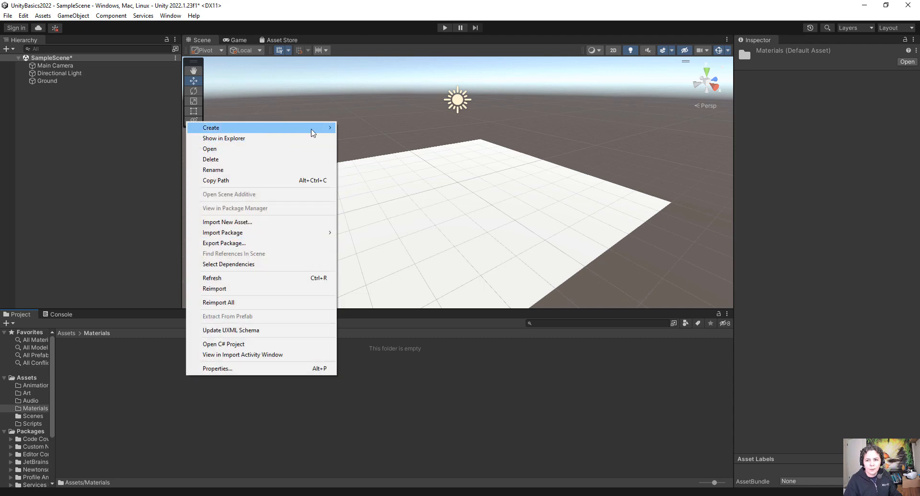
{"action": "mouse_move", "coordinate": [312, 131]}
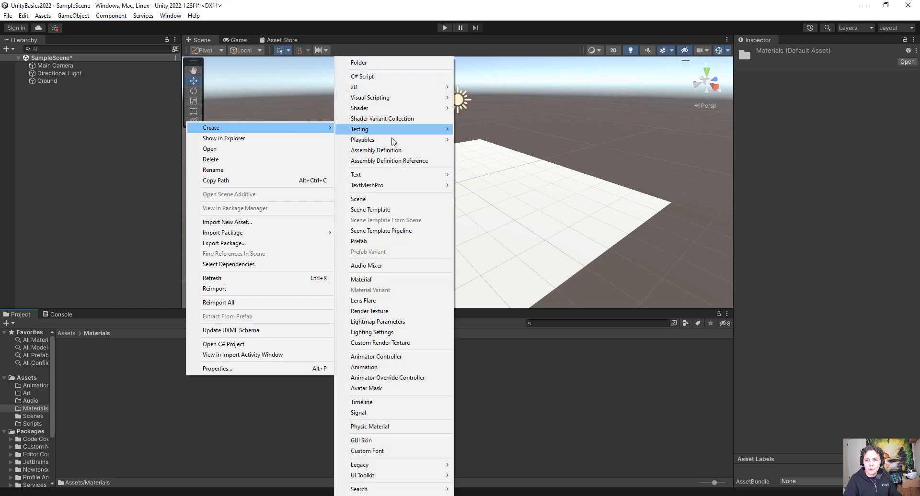
{"action": "left_click", "coordinate": [396, 283]}
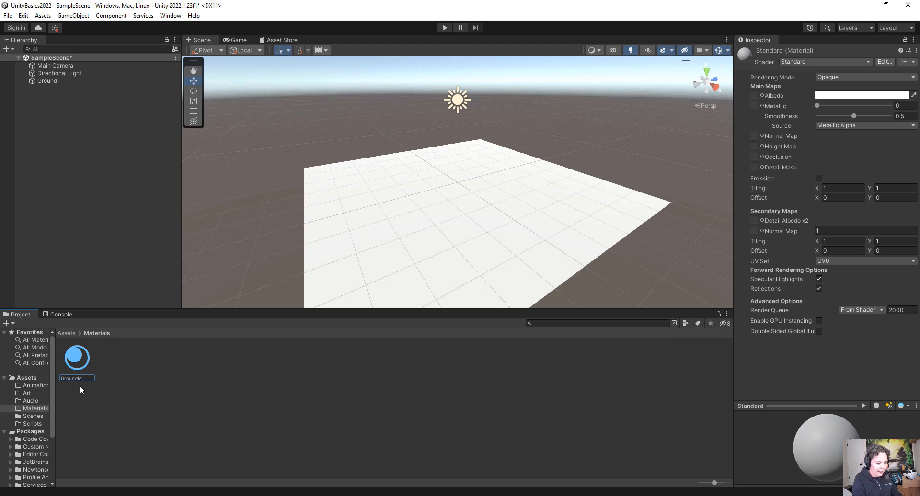
{"action": "key", "text": "Return"}
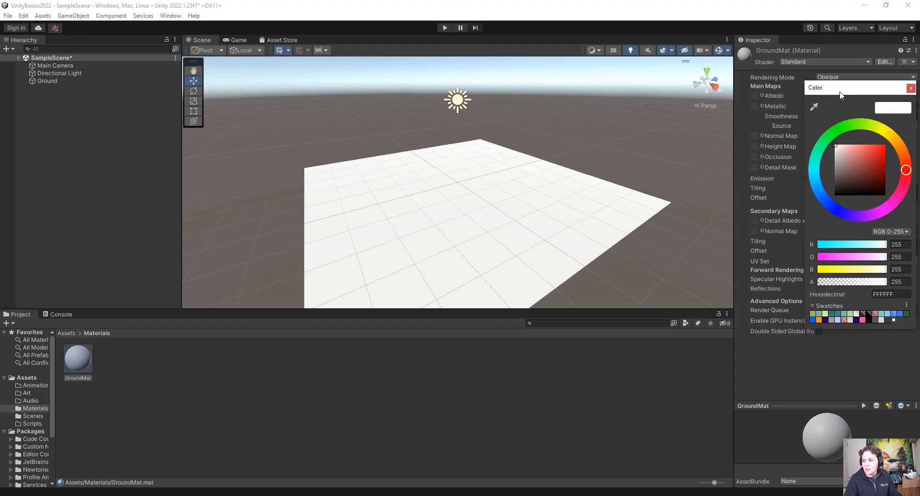
Try brown, dark green and blue albedo colours on GroundMat
{"action": "left_click", "coordinate": [878, 169]}
{"action": "left_click_drag", "start_coordinate": [905, 170], "coordinate": [880, 174]}
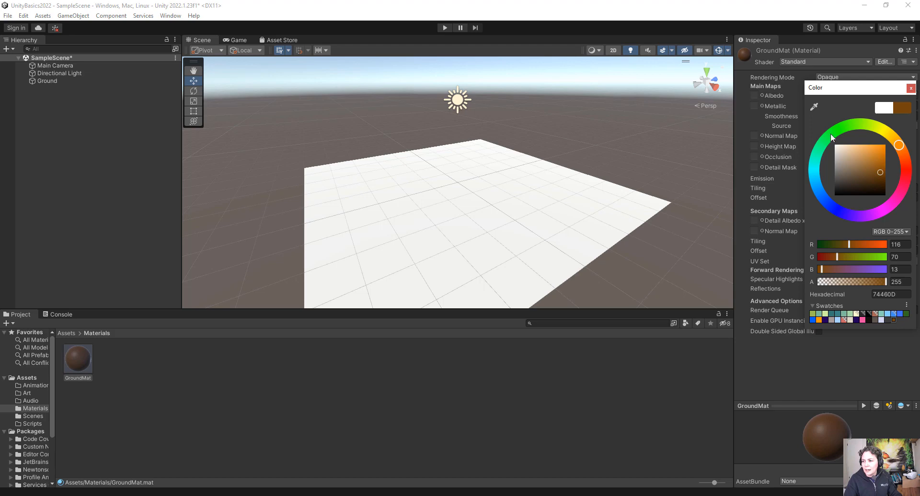
{"action": "left_click_drag", "start_coordinate": [830, 133], "coordinate": [848, 126]}
{"action": "left_click_drag", "start_coordinate": [884, 176], "coordinate": [883, 177]}
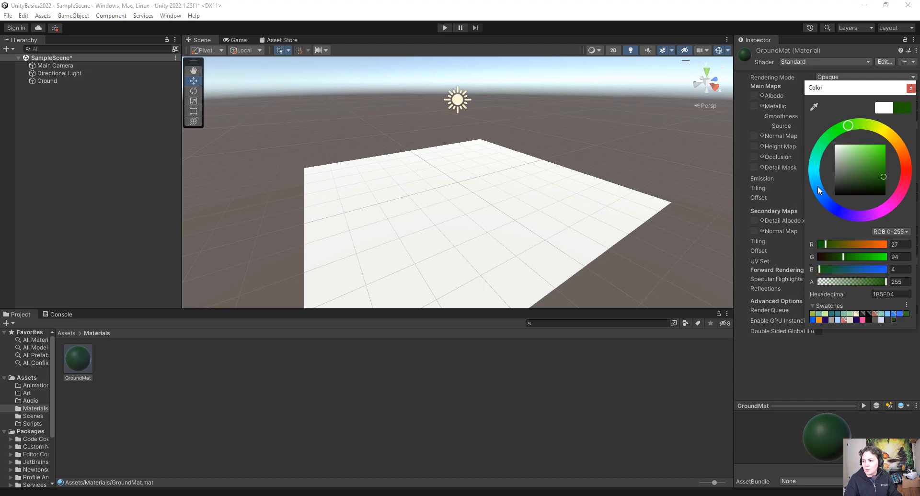
{"action": "left_click_drag", "start_coordinate": [843, 214], "coordinate": [823, 198]}
{"action": "mouse_move", "coordinate": [875, 175]}
{"action": "left_mouse_down"}
{"action": "mouse_move", "coordinate": [878, 156]}
{"action": "mouse_move", "coordinate": [882, 164]}
{"action": "left_mouse_up"}
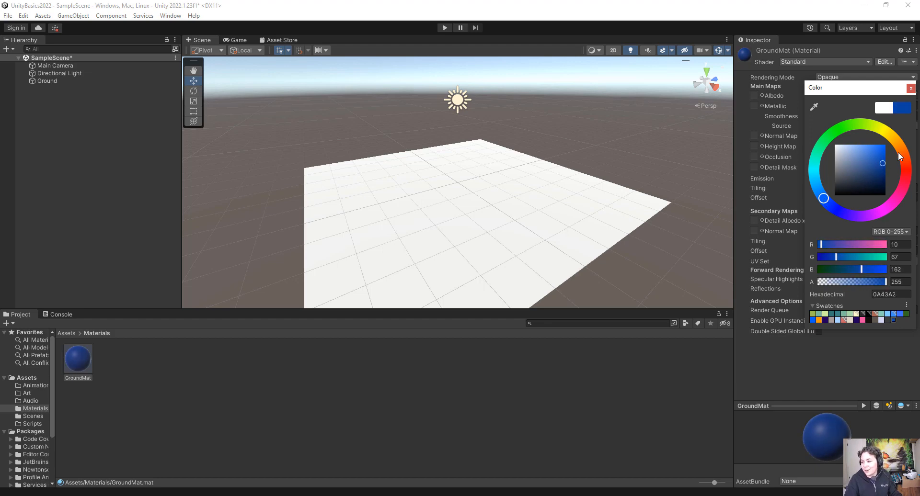
Set GroundMat's albedo colour to green 46911A and its smoothness to 0
{"action": "left_click_drag", "start_coordinate": [838, 130], "coordinate": [844, 127]}
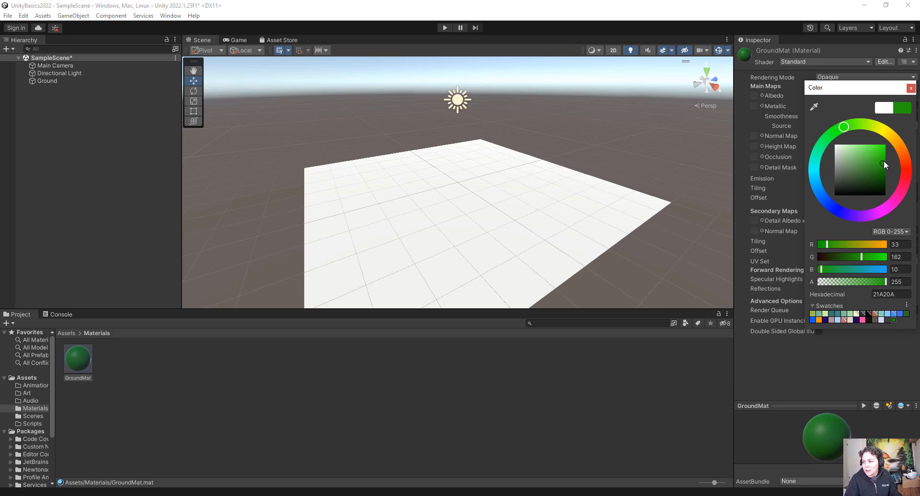
{"action": "left_click_drag", "start_coordinate": [883, 162], "coordinate": [877, 166]}
{"action": "left_click", "coordinate": [854, 125]}
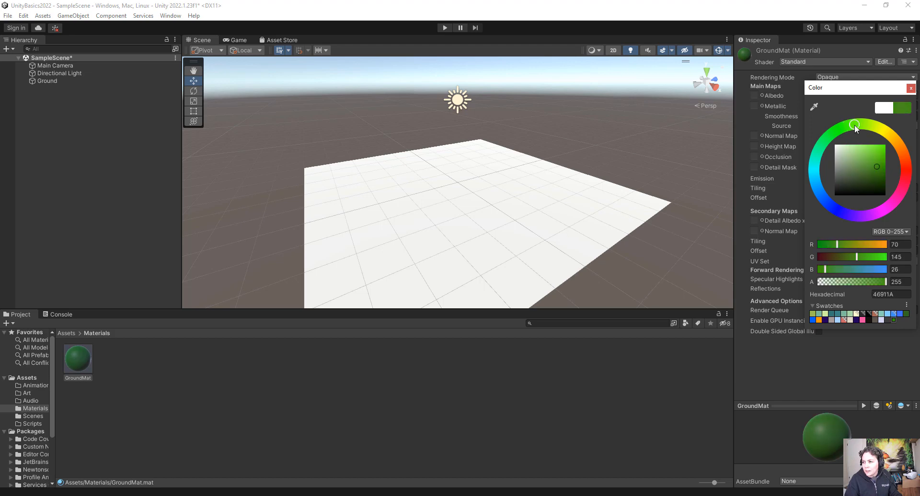
{"action": "left_click", "coordinate": [912, 89]}
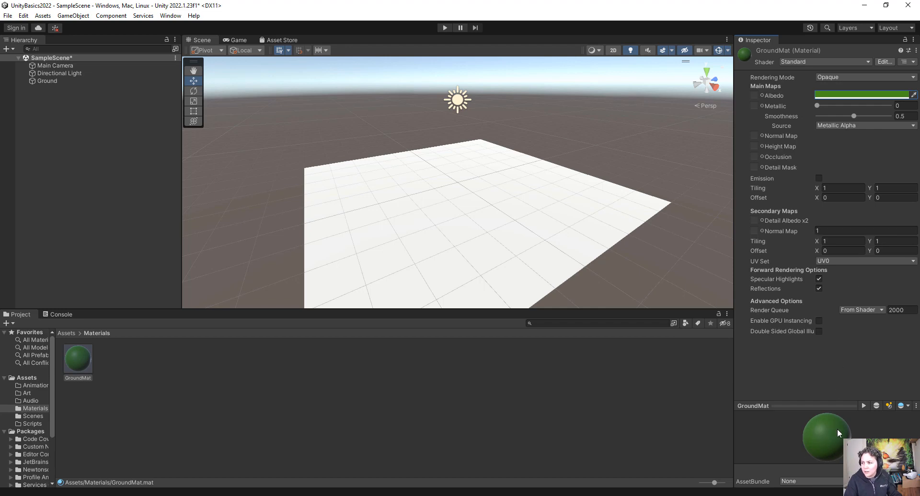
{"action": "left_click_drag", "start_coordinate": [851, 116], "coordinate": [878, 118]}
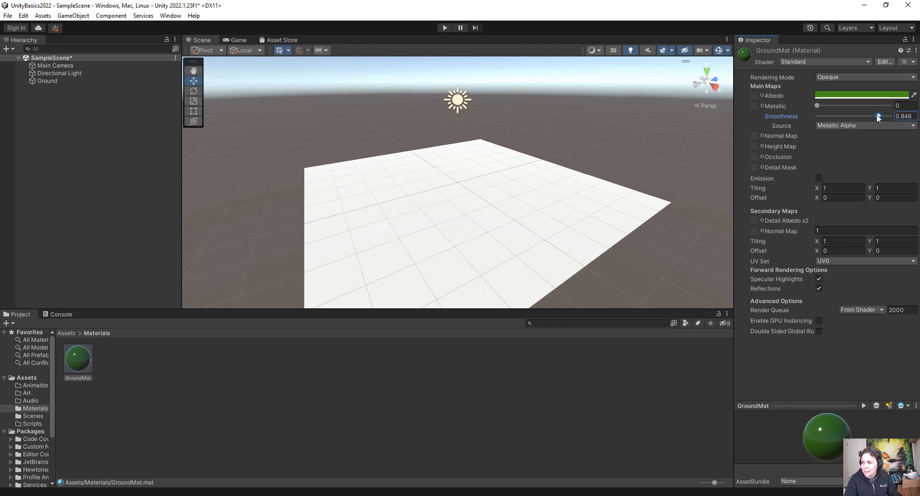
{"action": "left_click_drag", "start_coordinate": [878, 117], "coordinate": [809, 121]}
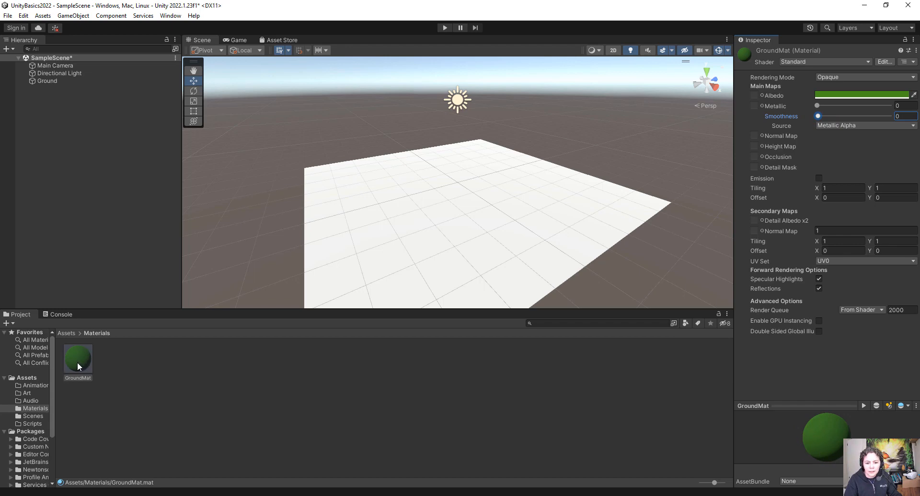
Apply GroundMat to the Ground plane in the scene and select the plane to inspect it
{"action": "left_click_drag", "start_coordinate": [77, 362], "coordinate": [542, 220]}
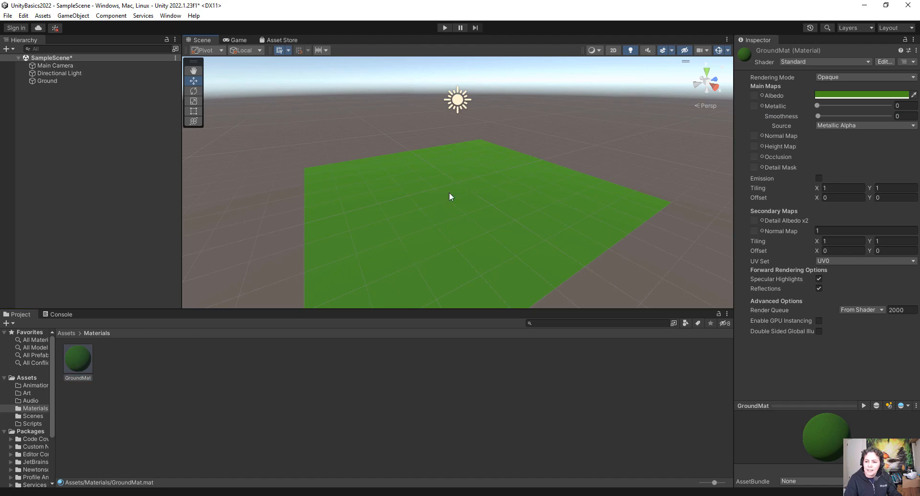
{"action": "left_click", "coordinate": [461, 222]}
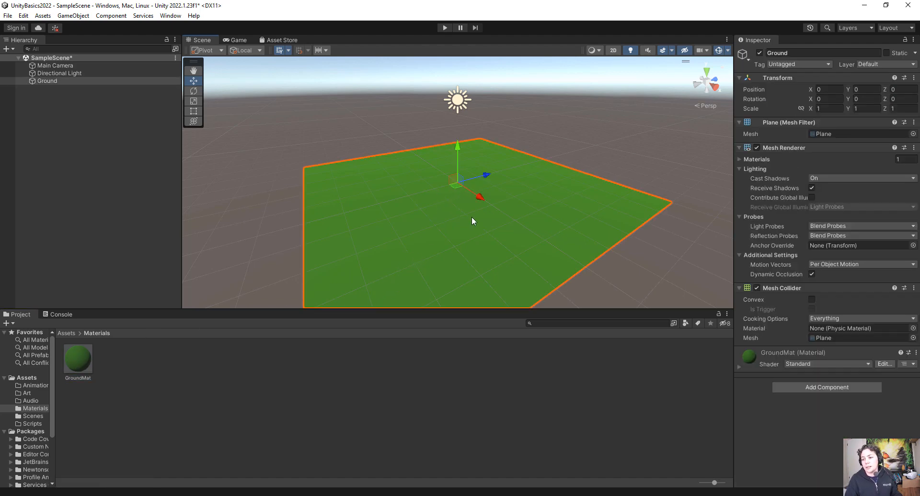
{"action": "scroll", "coordinate": [482, 223], "scroll_direction": "up", "scroll_amount": 8}
{"action": "scroll", "coordinate": [482, 223], "scroll_direction": "down", "scroll_amount": 4}
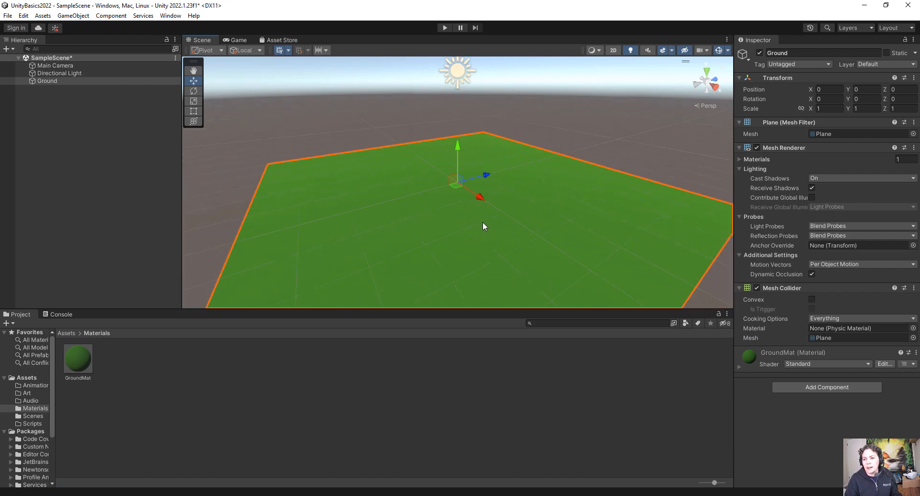
{"action": "scroll", "coordinate": [486, 216], "scroll_direction": "up", "scroll_amount": 2}
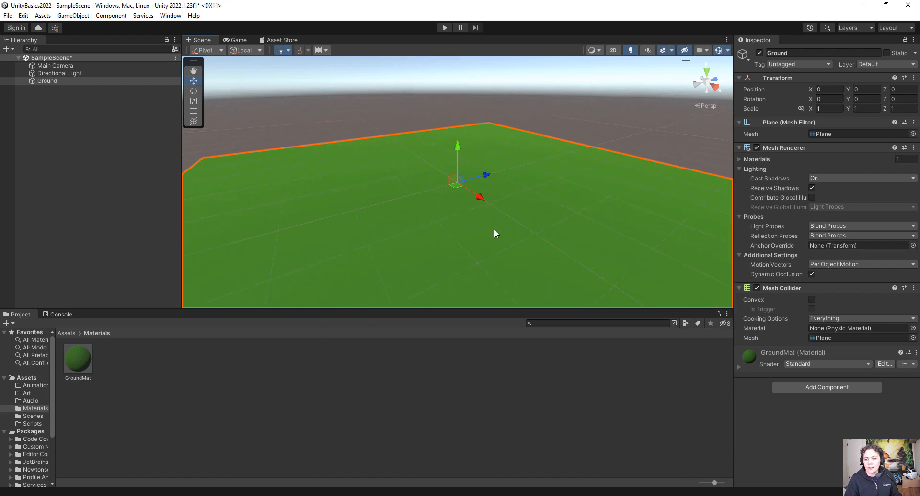
Check how the green Ground plane appears in the Game view, and return to the Scene view
{"action": "scroll", "coordinate": [498, 216], "scroll_direction": "down", "scroll_amount": 2}
{"action": "scroll", "coordinate": [411, 229], "scroll_direction": "down", "scroll_amount": 2}
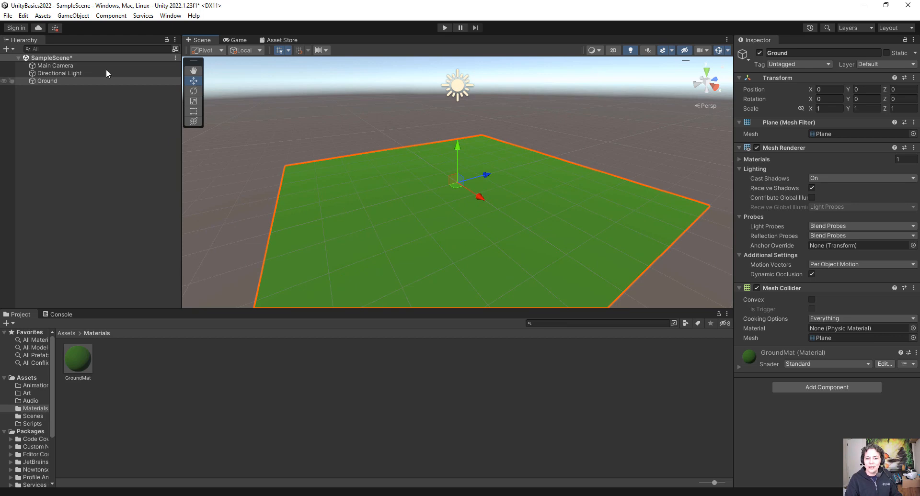
{"action": "left_click", "coordinate": [235, 40]}
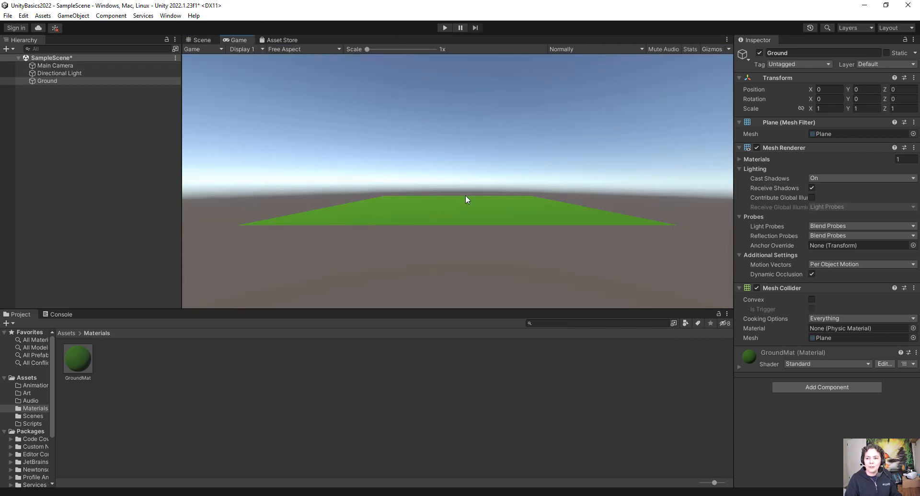
{"action": "left_click", "coordinate": [204, 41]}
Focus on the Main Camera and move it forward over the Ground plane to about Z -3.52
{"action": "left_click", "coordinate": [102, 65]}
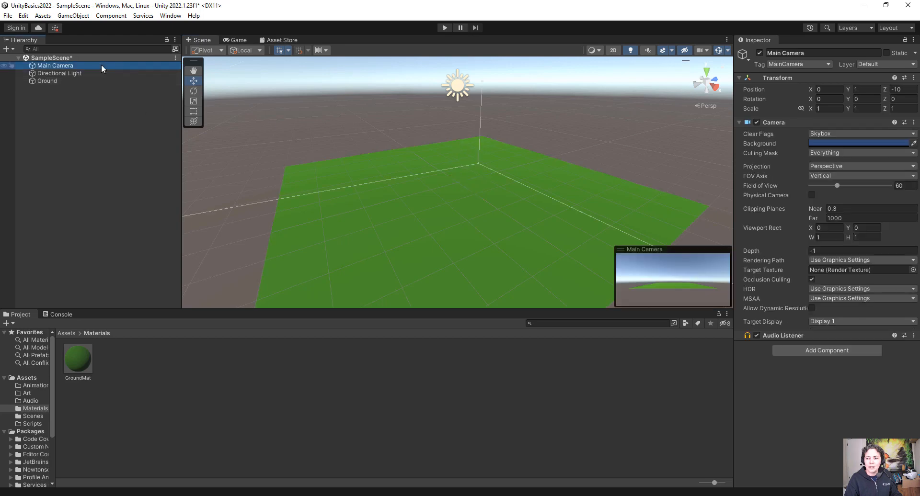
{"action": "double_click", "coordinate": [102, 65]}
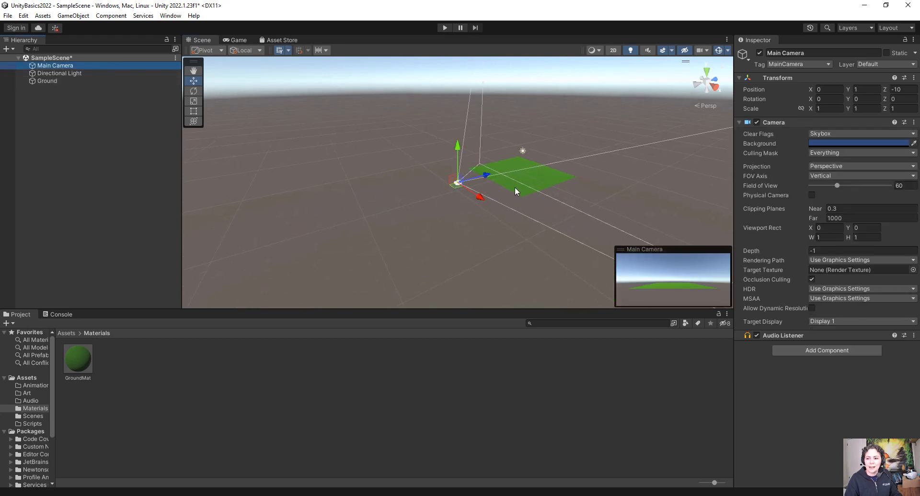
{"action": "scroll", "coordinate": [516, 186], "scroll_direction": "up", "scroll_amount": 8}
{"action": "middle_click_drag", "start_coordinate": [507, 192], "coordinate": [304, 198]}
{"action": "left_click_drag", "start_coordinate": [298, 185], "coordinate": [428, 179]}
{"action": "scroll", "coordinate": [483, 196], "scroll_direction": "up", "scroll_amount": 5}
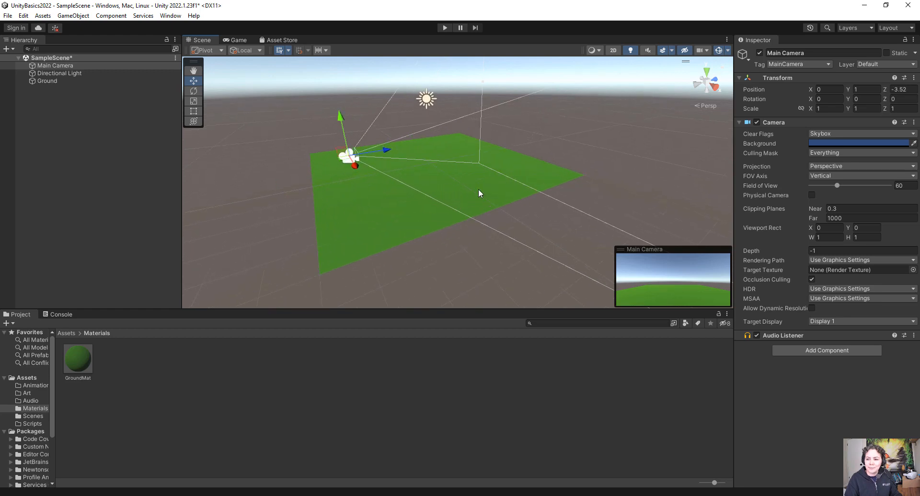
Scale the Ground plane to about 6.25 in X and 3.84 in Z, and check its coverage through the Main Camera
{"action": "left_click", "coordinate": [347, 230]}
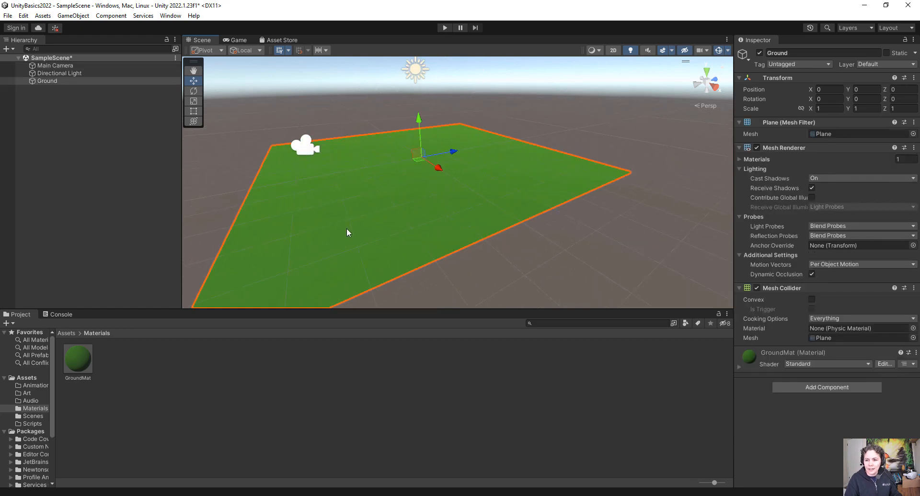
{"action": "left_click", "coordinate": [194, 102]}
{"action": "left_click_drag", "start_coordinate": [439, 168], "coordinate": [498, 239]}
{"action": "left_click_drag", "start_coordinate": [453, 152], "coordinate": [543, 151]}
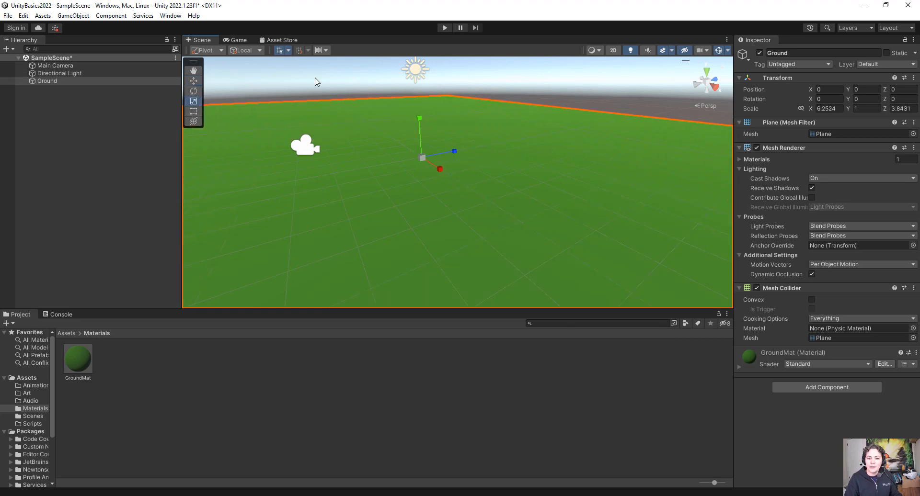
{"action": "left_click", "coordinate": [302, 149]}
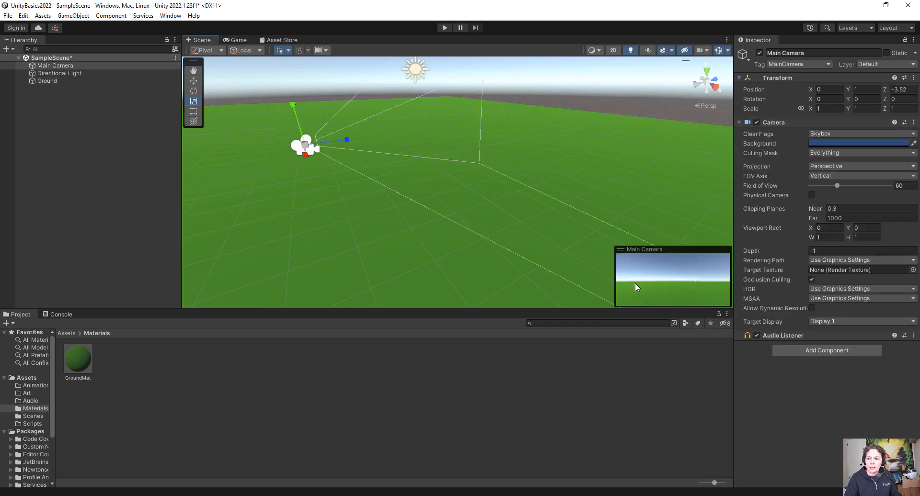
{"action": "left_click", "coordinate": [237, 41]}
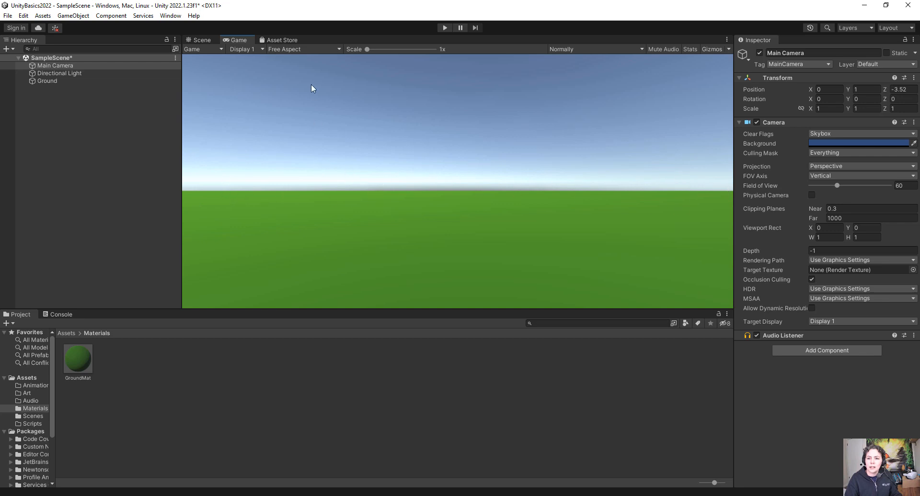
{"action": "left_click", "coordinate": [199, 39]}
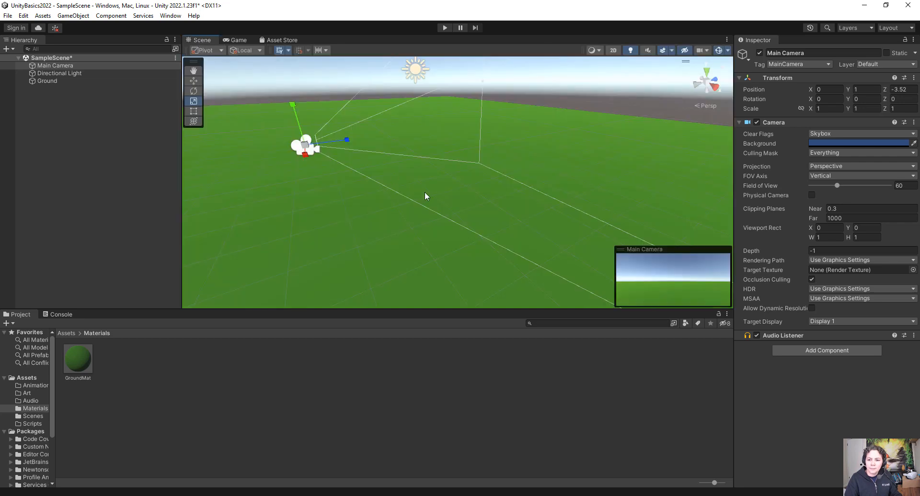
Add a 3D cube to the scene and move it into the camera's view, at about X 1.16 and Z 0.76
{"action": "left_click", "coordinate": [92, 124]}
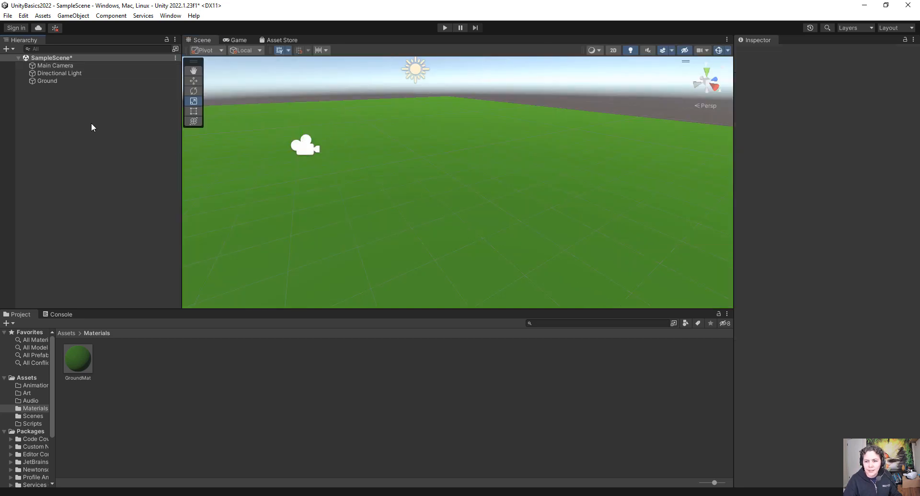
{"action": "left_click", "coordinate": [70, 16]}
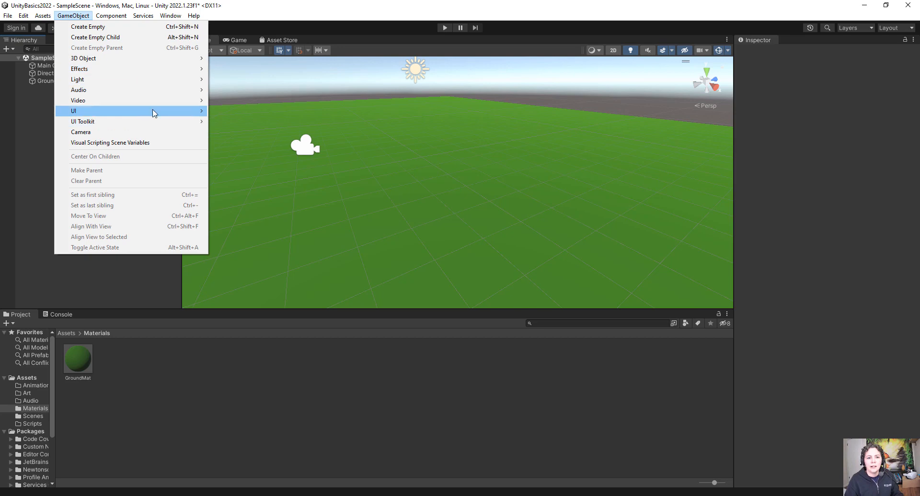
{"action": "mouse_move", "coordinate": [185, 58]}
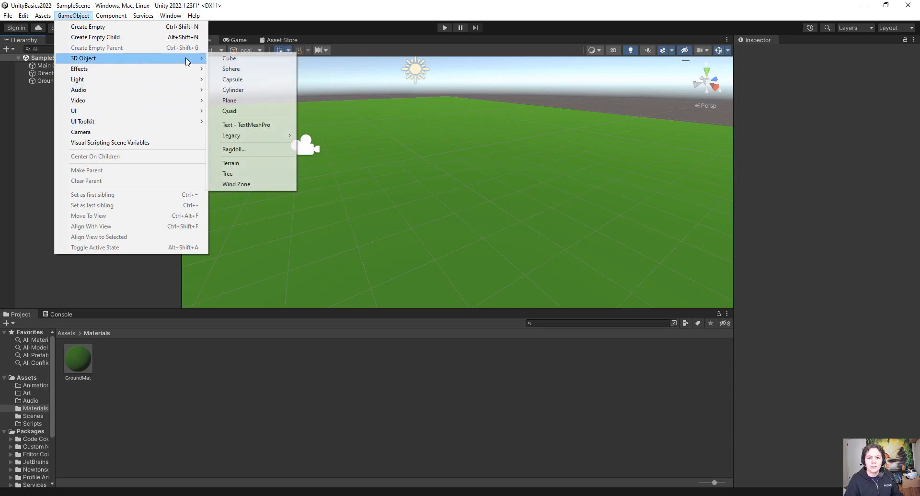
{"action": "left_click", "coordinate": [228, 60]}
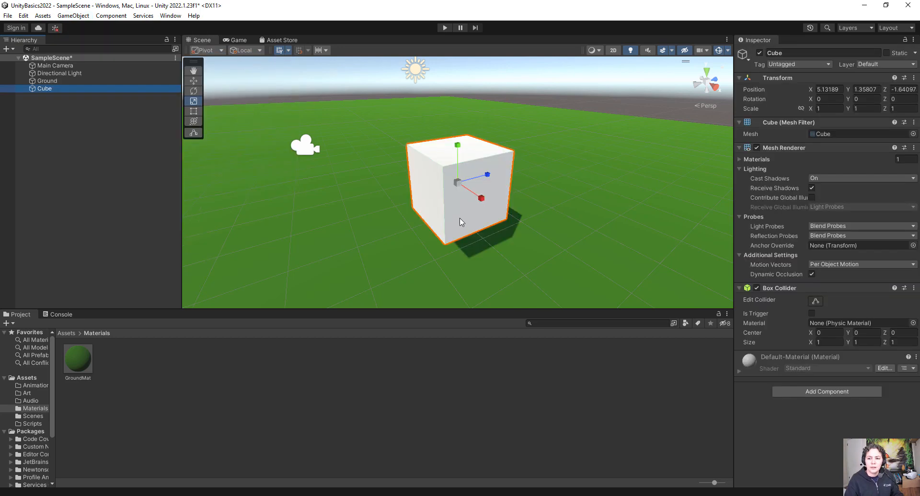
{"action": "left_click", "coordinate": [193, 81]}
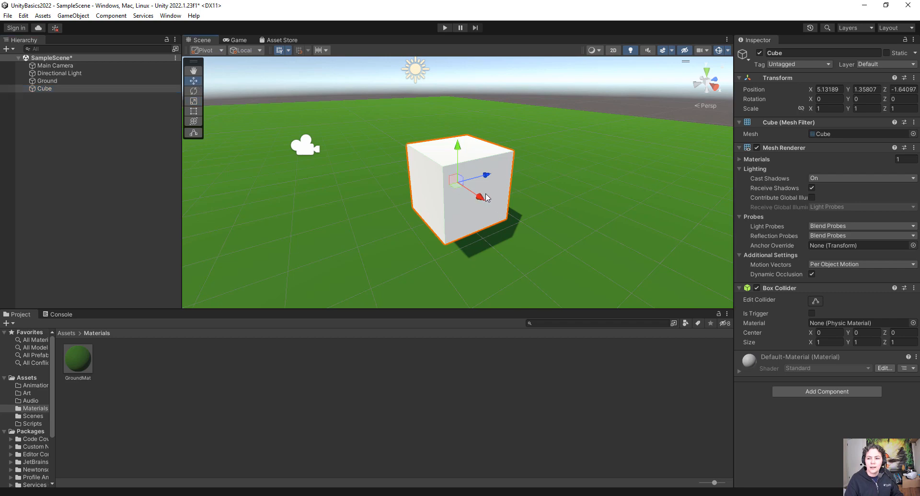
{"action": "left_click_drag", "start_coordinate": [486, 196], "coordinate": [508, 132]}
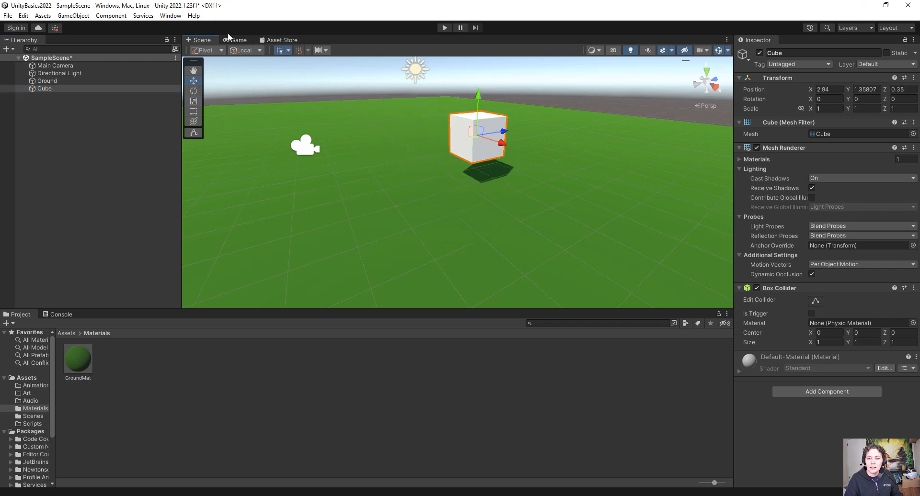
{"action": "left_click", "coordinate": [238, 41]}
{"action": "left_click", "coordinate": [196, 40]}
{"action": "left_click_drag", "start_coordinate": [505, 148], "coordinate": [486, 120]}
Create a material named Cube inside the Materials folder
{"action": "left_click", "coordinate": [124, 378]}
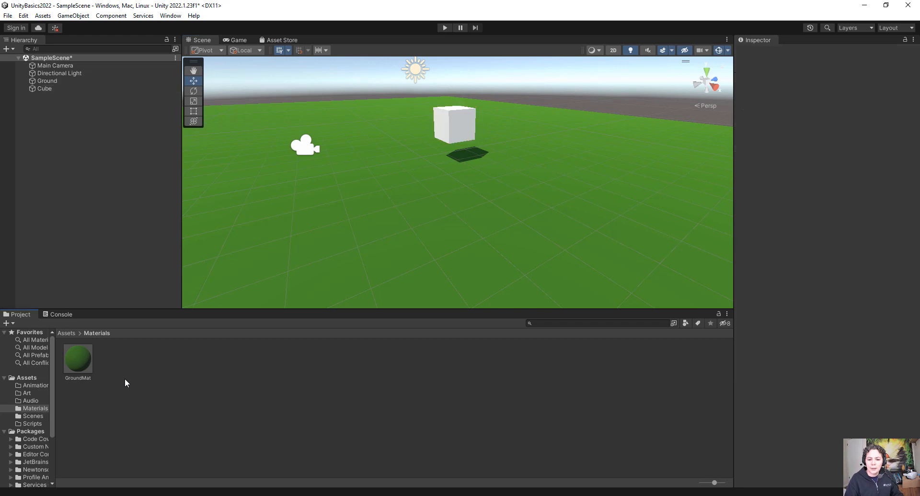
{"action": "right_click", "coordinate": [125, 379]}
{"action": "mouse_move", "coordinate": [255, 133]}
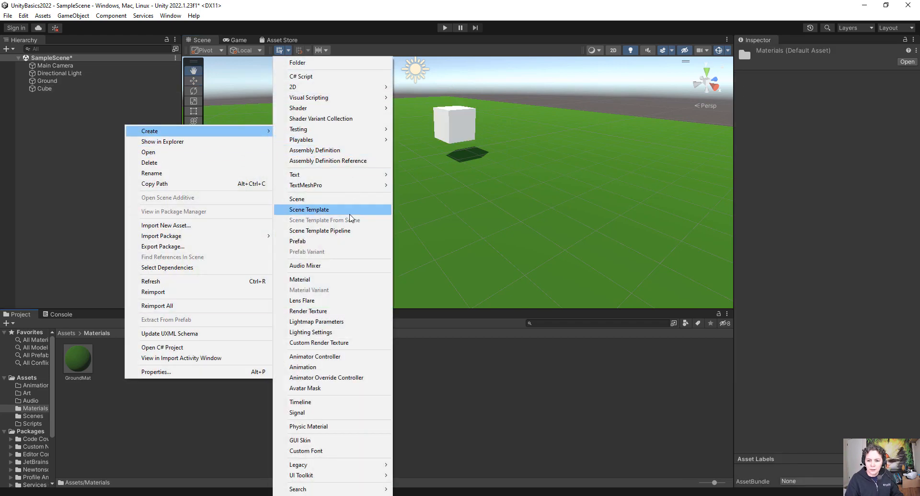
{"action": "left_click", "coordinate": [323, 280]}
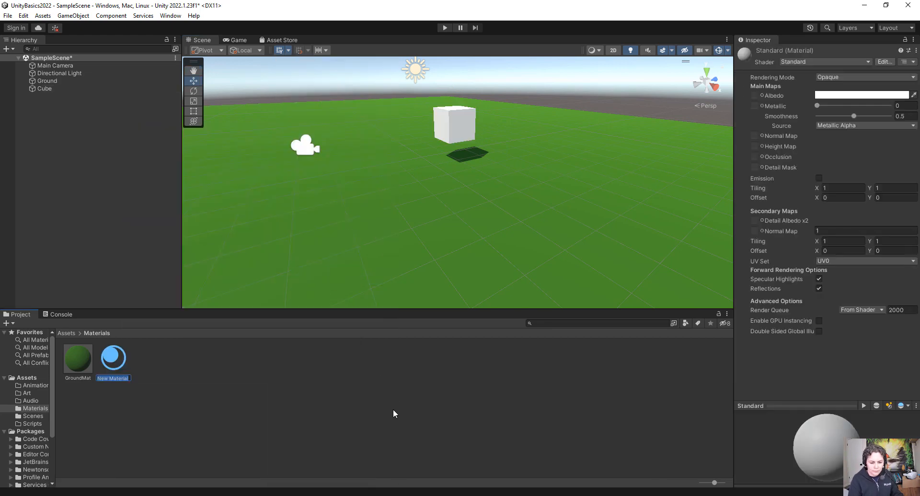
{"action": "type", "text": "Cube"}
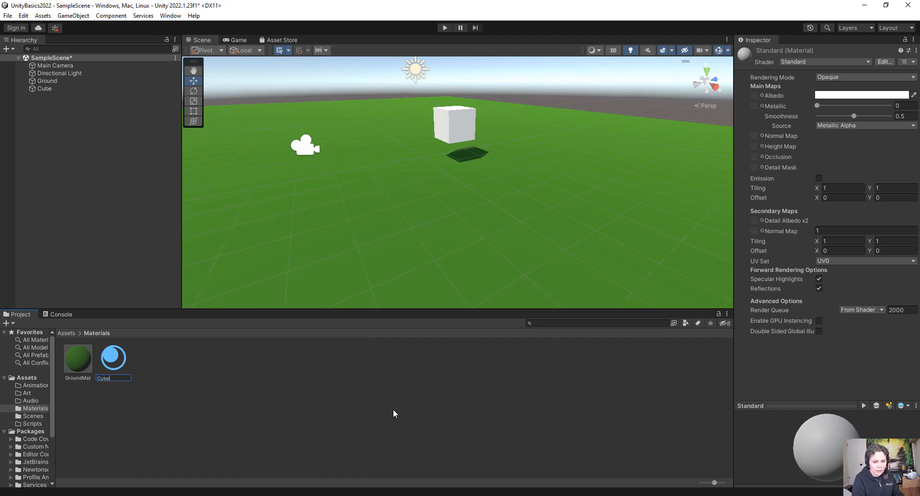
{"action": "key", "text": "Return"}
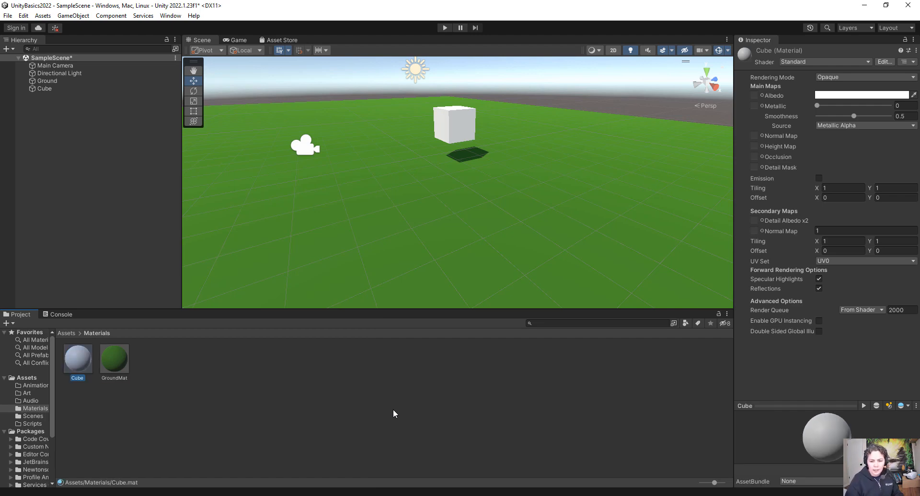
Set the Cube material's albedo colour to red, about BF1515, and its smoothness to 0
{"action": "left_click", "coordinate": [856, 95]}
{"action": "left_click_drag", "start_coordinate": [877, 171], "coordinate": [880, 157]}
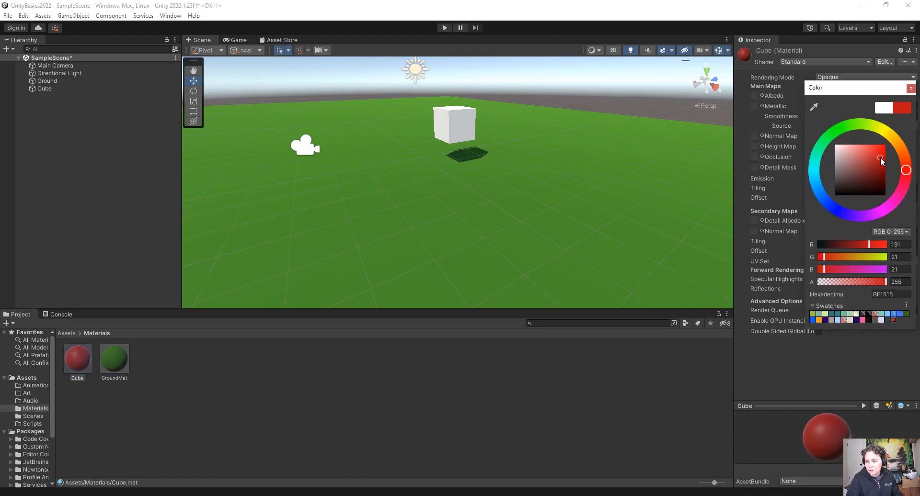
{"action": "left_click", "coordinate": [911, 88]}
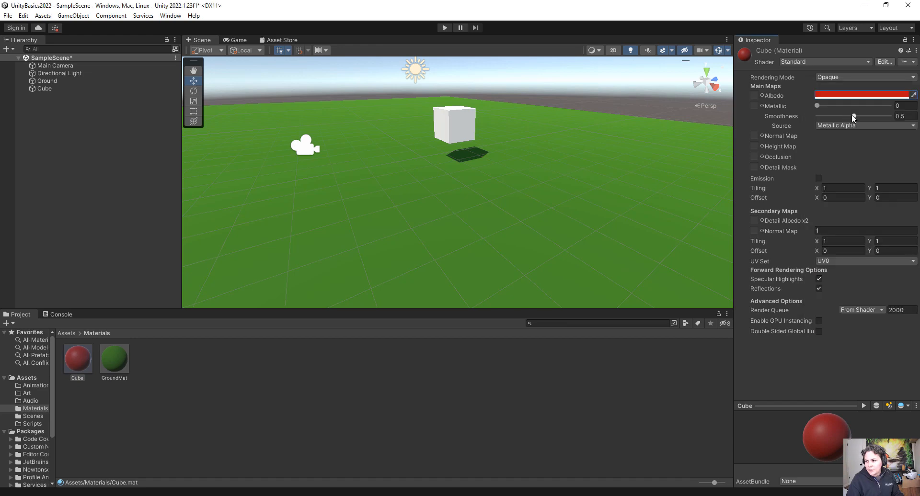
{"action": "left_click_drag", "start_coordinate": [854, 117], "coordinate": [811, 125]}
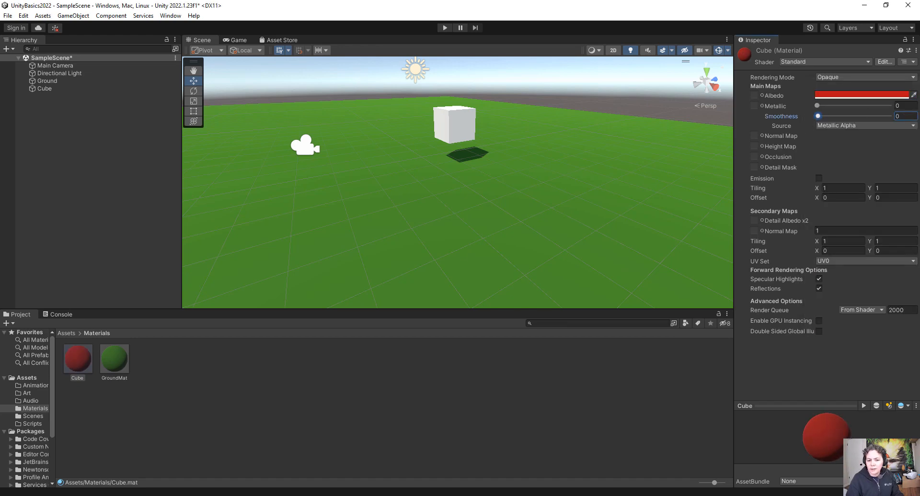
Apply the red Cube material to the cube in the scene and check it in the Game view
{"action": "left_click_drag", "start_coordinate": [74, 369], "coordinate": [239, 277]}
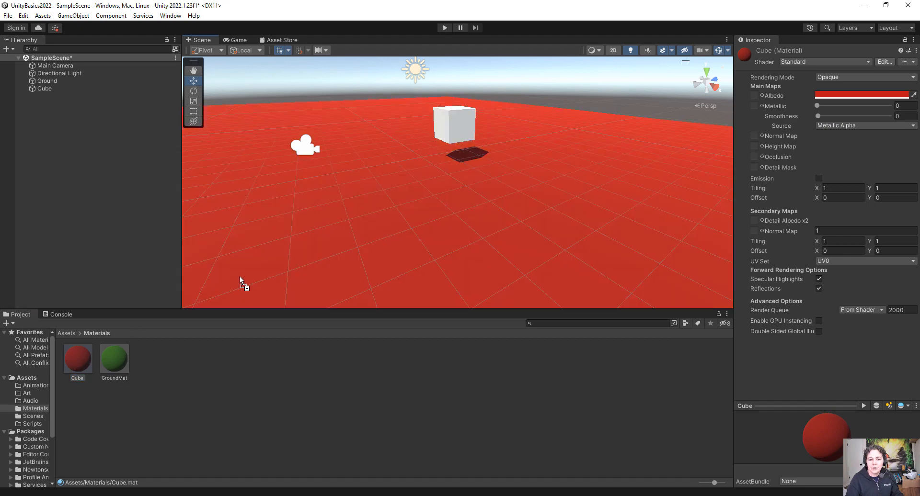
{"action": "left_click_drag", "start_coordinate": [346, 162], "coordinate": [453, 120]}
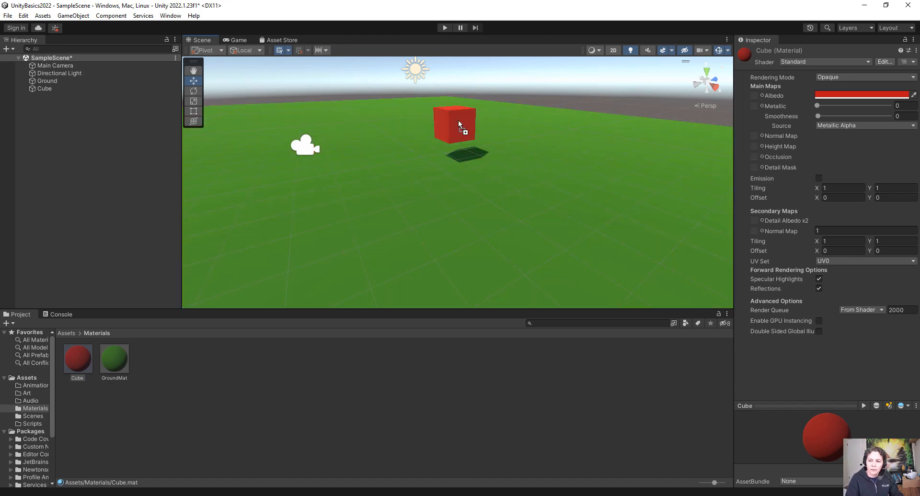
{"action": "left_click", "coordinate": [238, 40]}
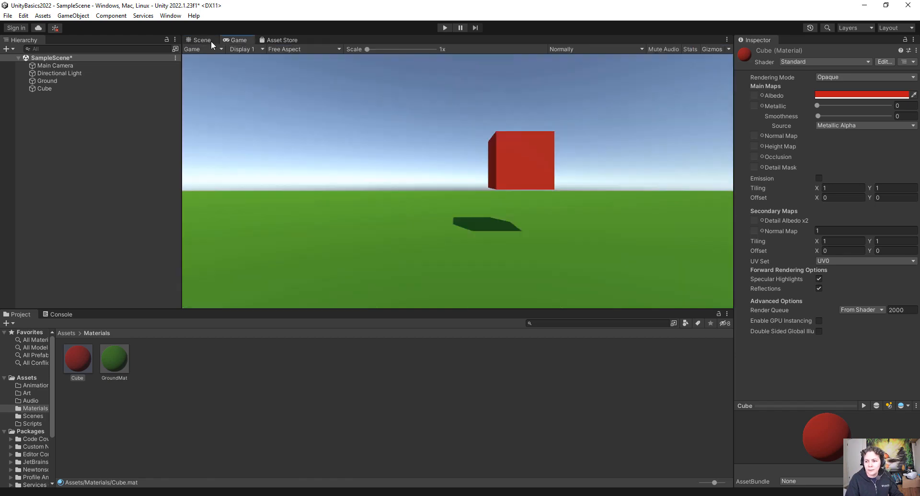
{"action": "left_click", "coordinate": [201, 40]}
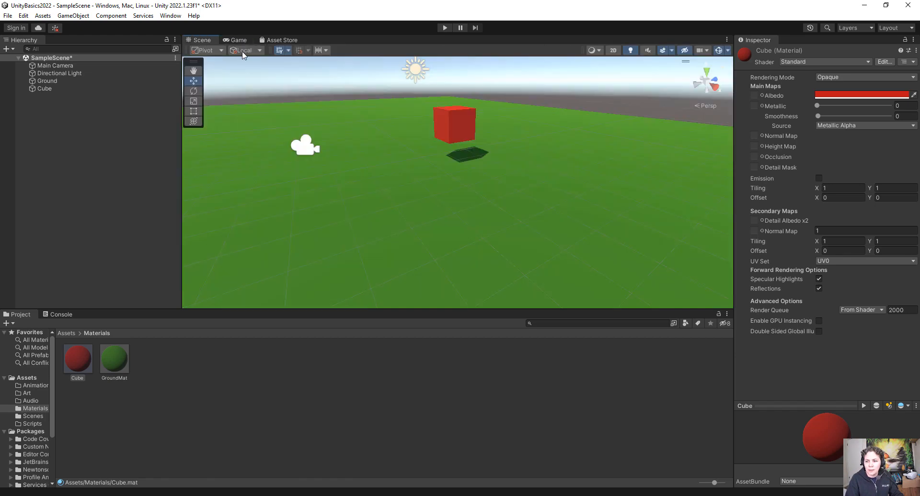
Scale the cube to about 0.54 in X and Z and 0.34 in Y, and lower it to about Y 0.63
{"action": "left_click", "coordinate": [450, 131]}
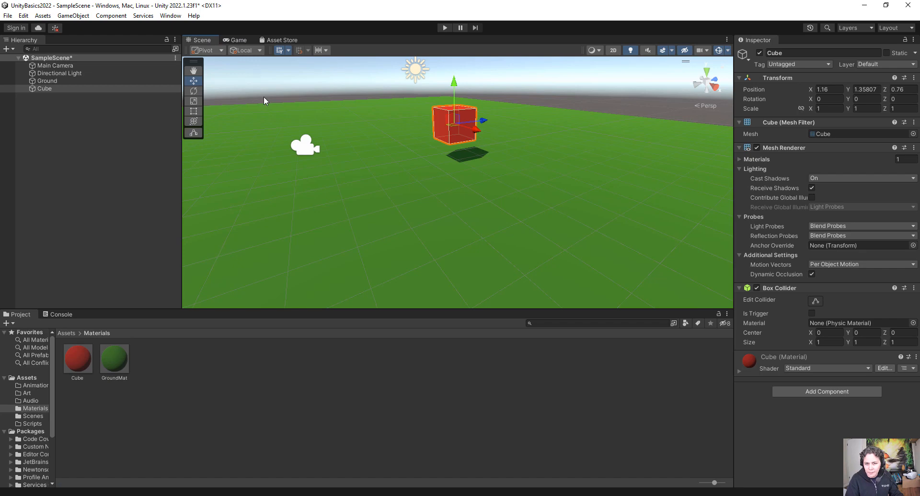
{"action": "left_click", "coordinate": [194, 102]}
{"action": "left_click_drag", "start_coordinate": [455, 124], "coordinate": [426, 122]}
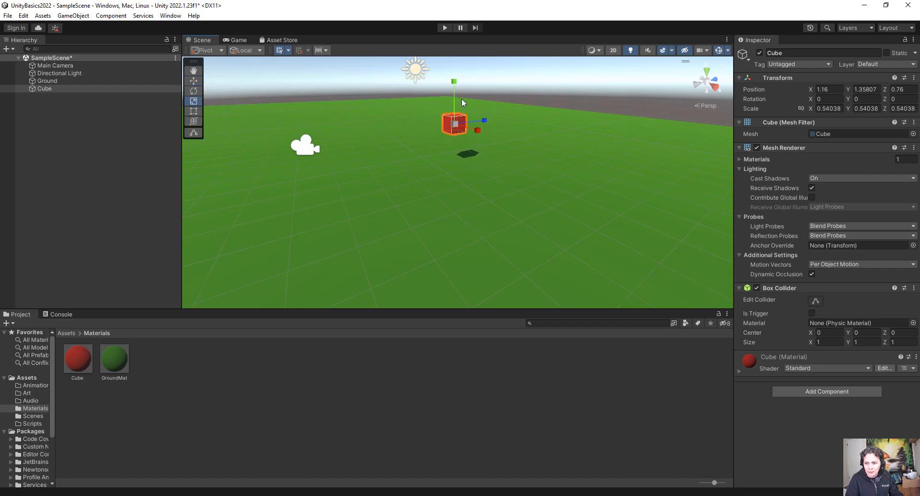
{"action": "left_click_drag", "start_coordinate": [453, 79], "coordinate": [454, 105]}
{"action": "left_click", "coordinate": [194, 80]}
{"action": "left_click", "coordinate": [238, 41]}
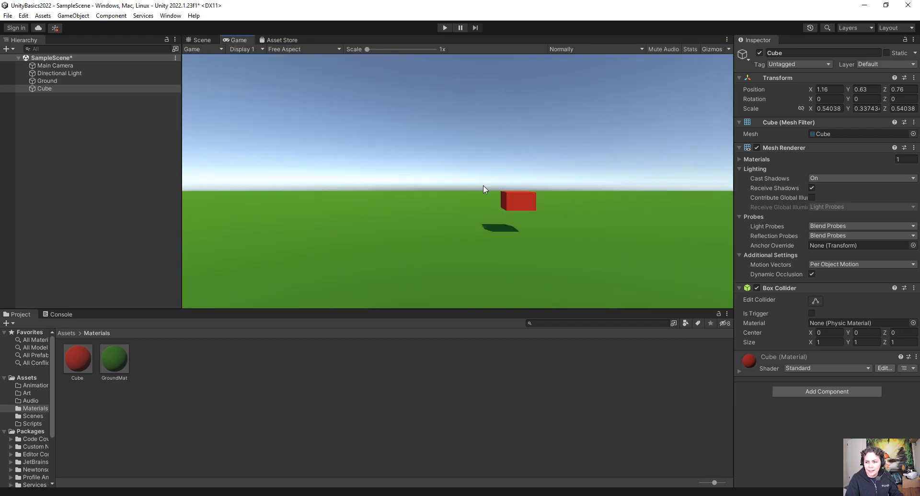
{"action": "left_click", "coordinate": [202, 40]}
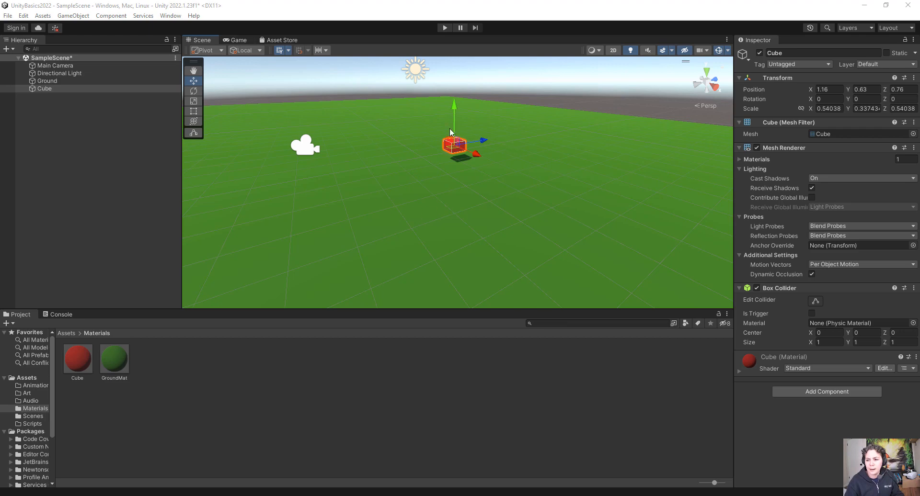
Check the cube's height above the ground in the Game view and lower it to Y 0.5
{"action": "left_click", "coordinate": [236, 40]}
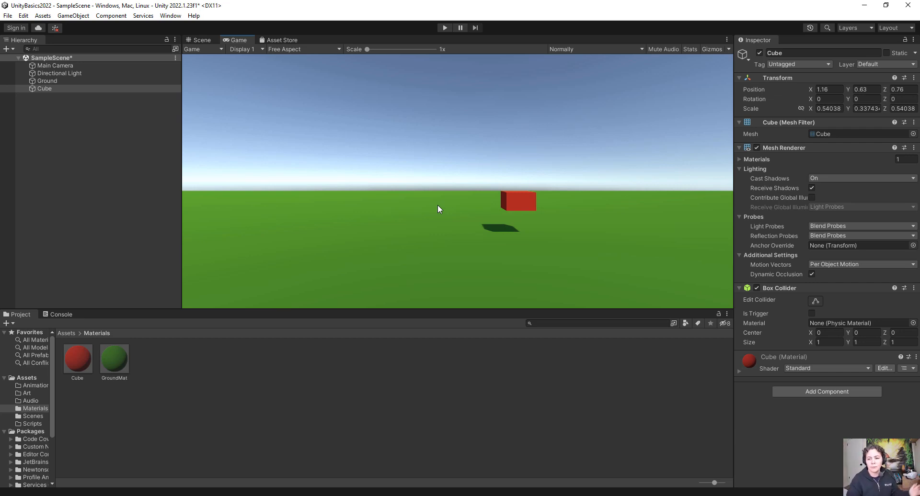
{"action": "left_click", "coordinate": [202, 40]}
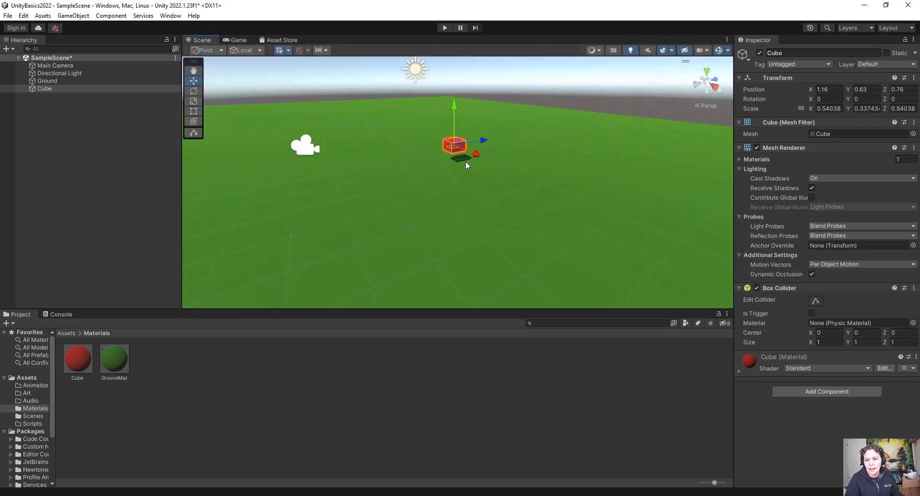
{"action": "left_click_drag", "start_coordinate": [453, 102], "coordinate": [445, 193]}
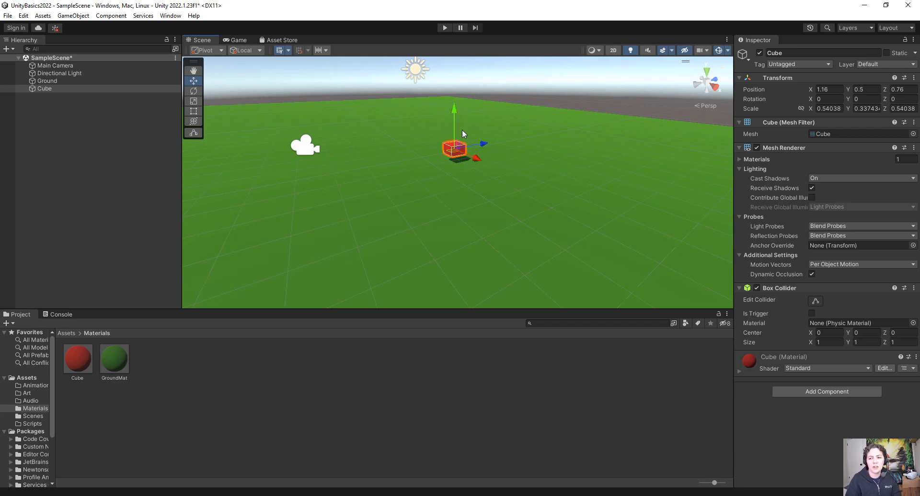
Add a 3D sphere to the scene
{"action": "left_click", "coordinate": [73, 16]}
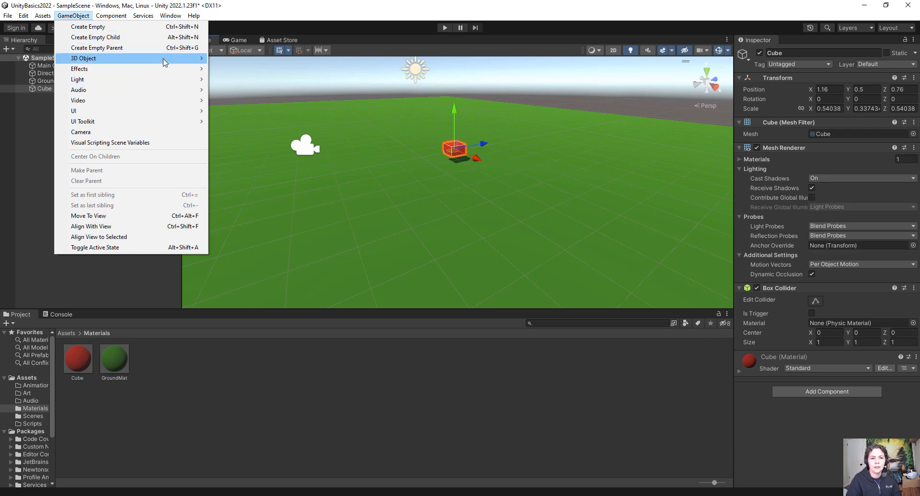
{"action": "mouse_move", "coordinate": [164, 58]}
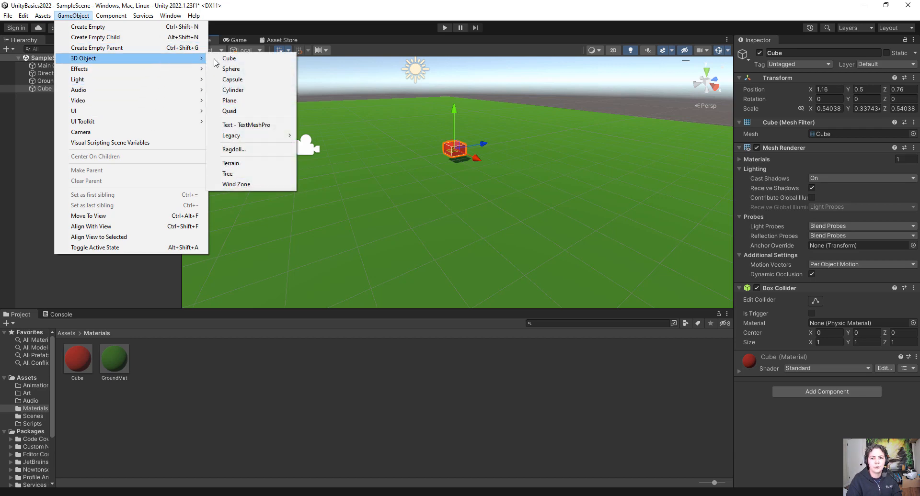
{"action": "left_click", "coordinate": [264, 69]}
Place the sphere above the red cube at about X 1.14, Y 1.57, Z 0.76 and scale it uniformly to about 0.67
{"action": "left_click_drag", "start_coordinate": [418, 174], "coordinate": [476, 134]}
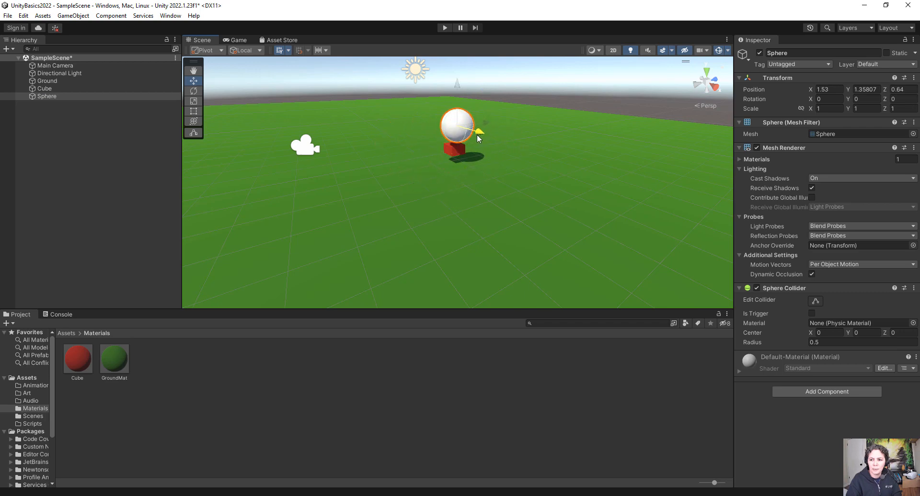
{"action": "mouse_move", "coordinate": [456, 85]}
{"action": "left_mouse_down"}
{"action": "mouse_move", "coordinate": [456, 94]}
{"action": "mouse_move", "coordinate": [453, 78]}
{"action": "left_mouse_up"}
{"action": "scroll", "coordinate": [458, 170], "scroll_direction": "up", "scroll_amount": 4}
{"action": "left_click_drag", "start_coordinate": [483, 106], "coordinate": [472, 121]}
{"action": "left_click_drag", "start_coordinate": [455, 72], "coordinate": [453, 45]}
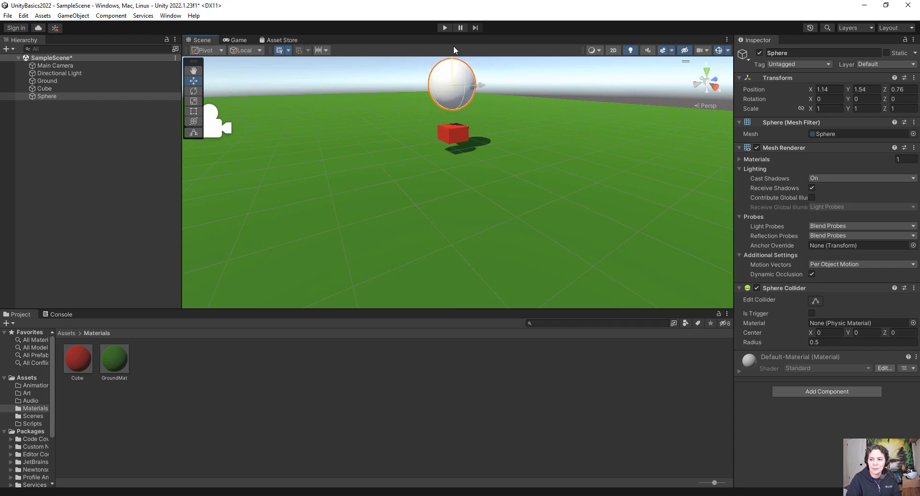
{"action": "left_click", "coordinate": [193, 101]}
{"action": "left_click_drag", "start_coordinate": [452, 84], "coordinate": [450, 89]}
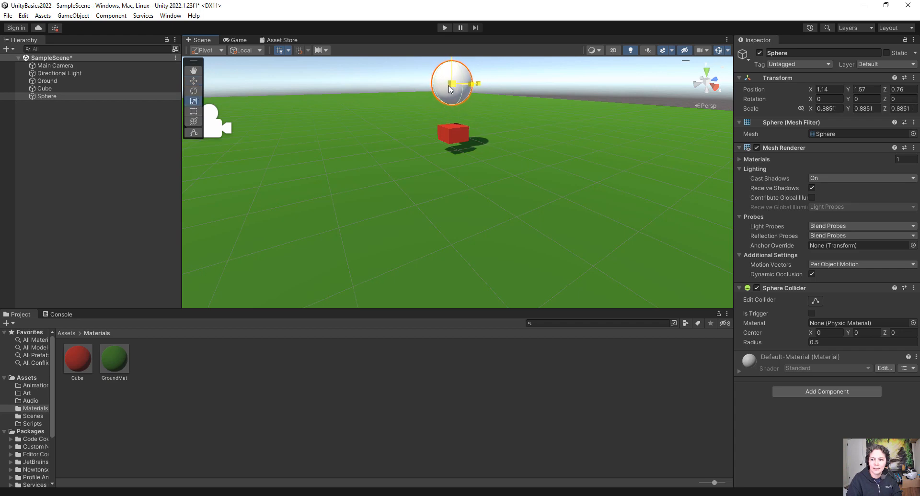
Create a new material named Ball in the Materials folder
{"action": "left_click", "coordinate": [197, 369]}
{"action": "right_click", "coordinate": [197, 369]}
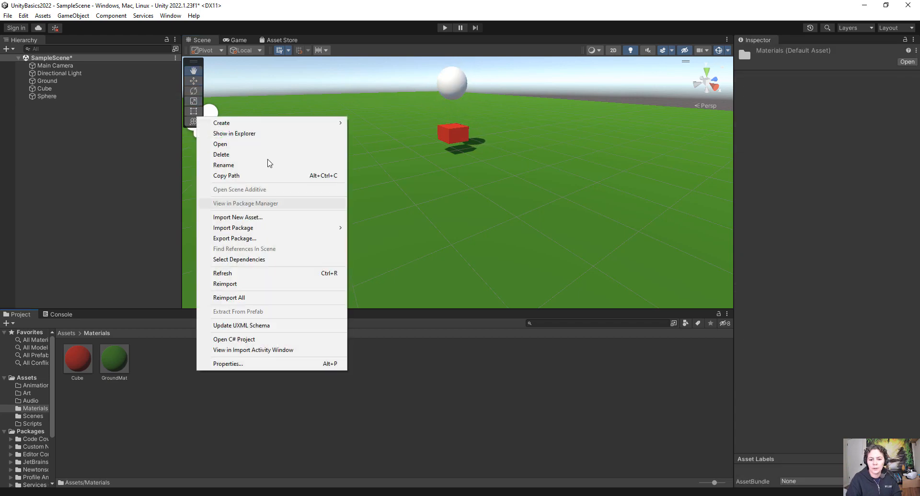
{"action": "mouse_move", "coordinate": [303, 124]}
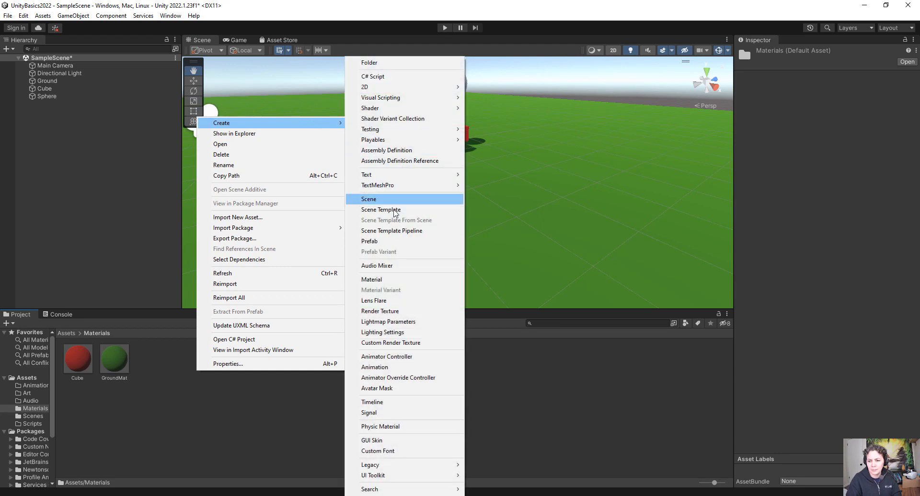
{"action": "left_click", "coordinate": [386, 279]}
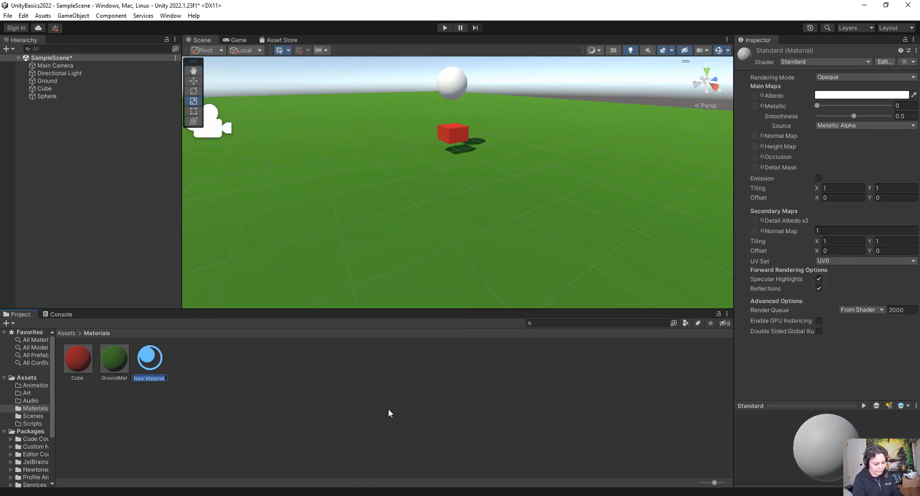
{"action": "type", "text": "Ball"}
{"action": "key", "text": "Return"}
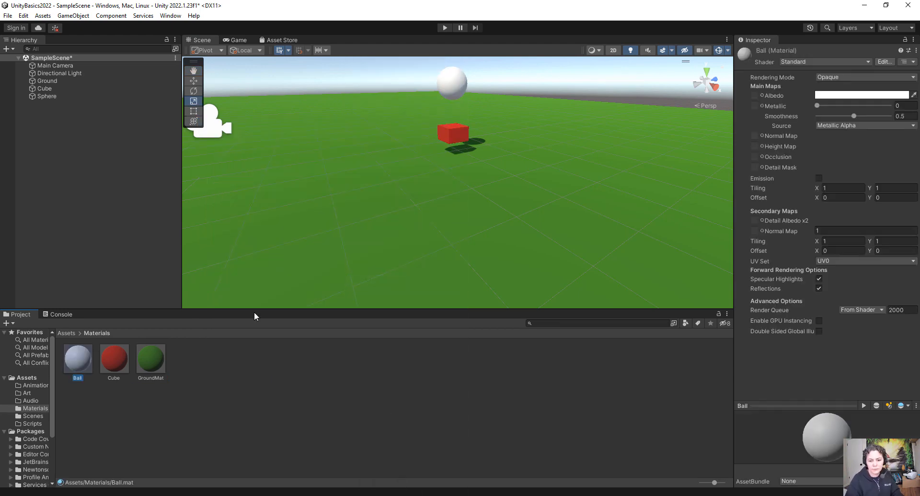
Set the Ball material's albedo colour to a bright blue
{"action": "left_click", "coordinate": [870, 96]}
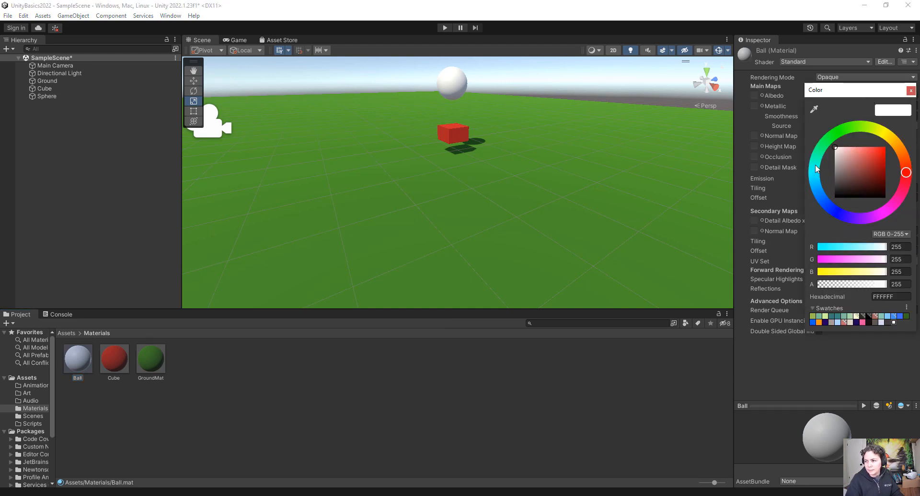
{"action": "left_click_drag", "start_coordinate": [817, 169], "coordinate": [818, 191]}
{"action": "left_click", "coordinate": [887, 155]}
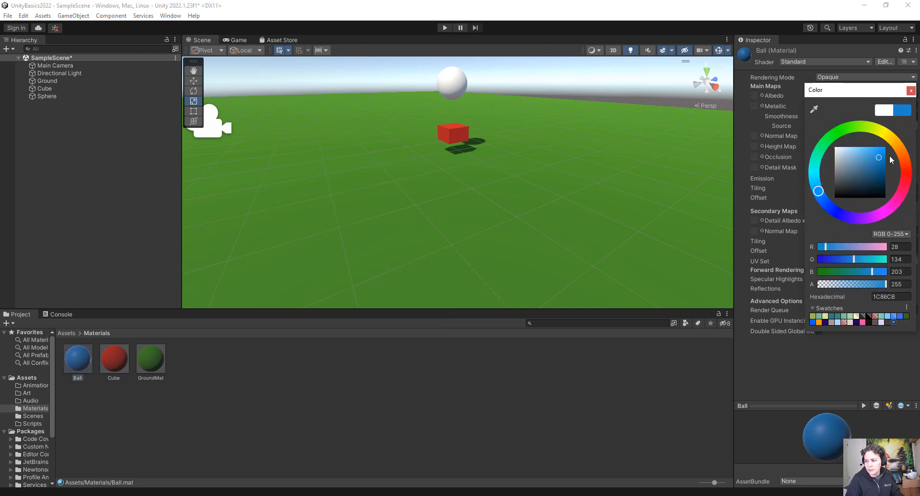
{"action": "left_click", "coordinate": [910, 90]}
Apply the blue Ball material to the sphere, then check the shadows in the Game view and the Directional Light's settings
{"action": "left_click_drag", "start_coordinate": [72, 366], "coordinate": [467, 83]}
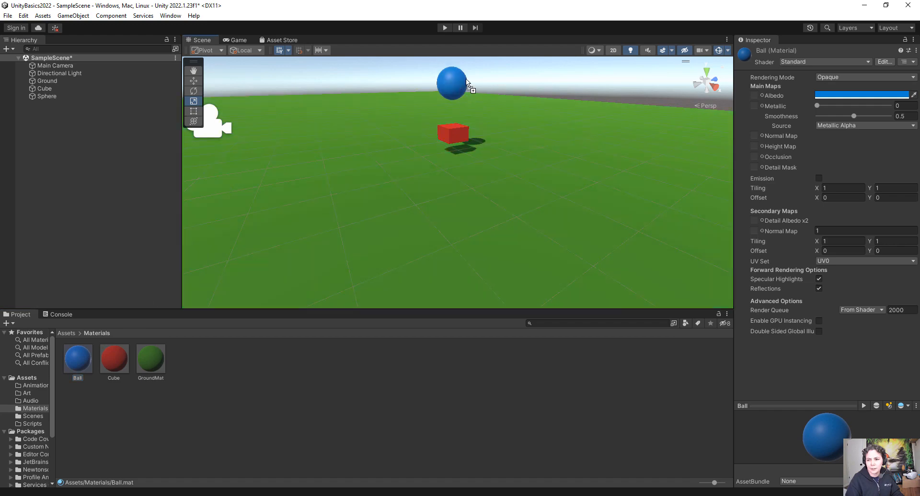
{"action": "left_click", "coordinate": [455, 82]}
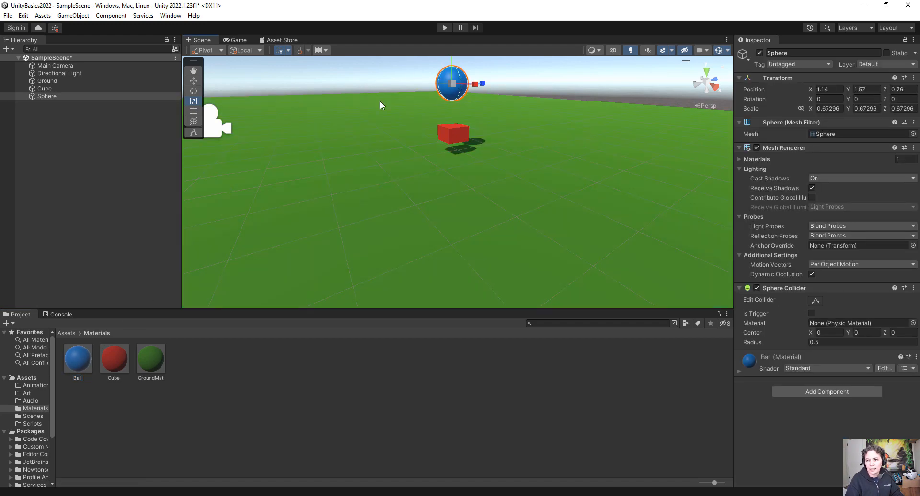
{"action": "left_click", "coordinate": [238, 41]}
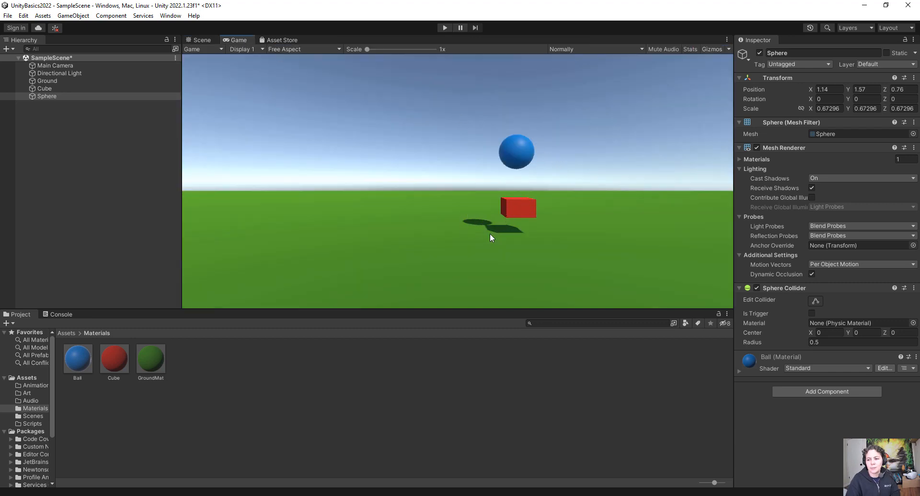
{"action": "left_click", "coordinate": [87, 73]}
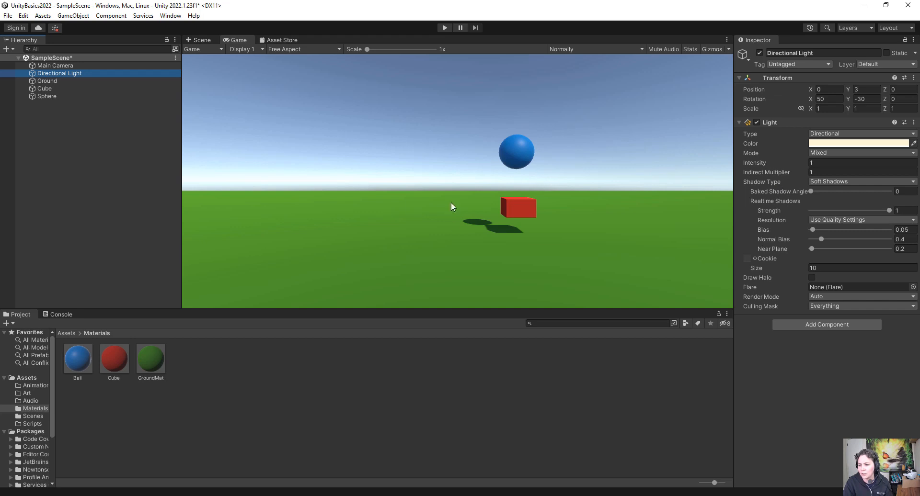
{"action": "left_click", "coordinate": [198, 38]}
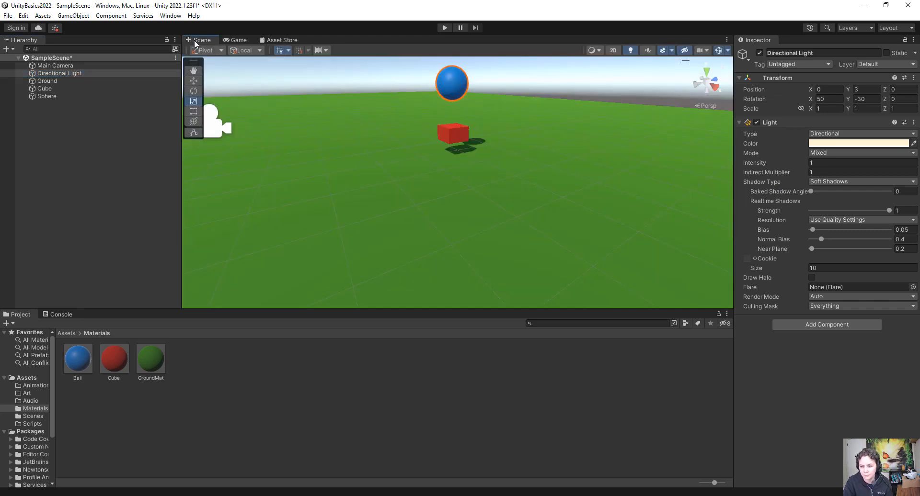
Rename the Sphere object as Ball and the Cube object as Button
{"action": "left_click", "coordinate": [56, 96]}
{"action": "left_click", "coordinate": [66, 96]}
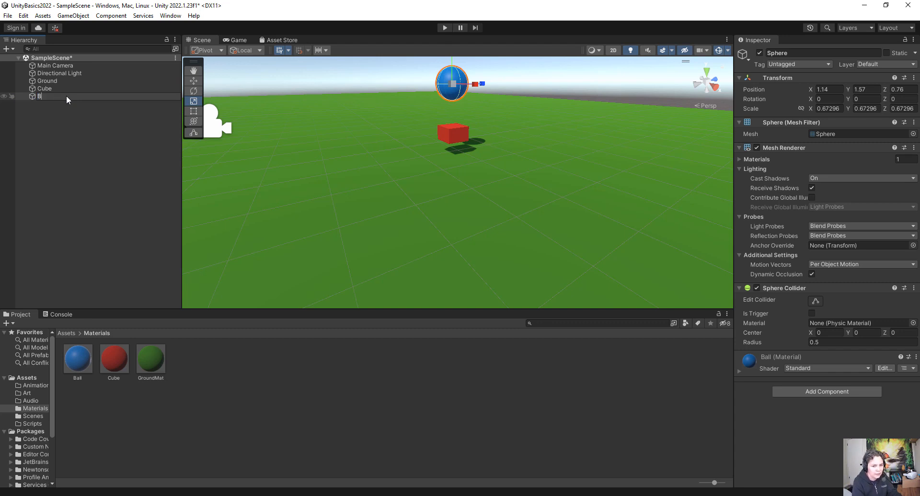
{"action": "key", "text": "Return"}
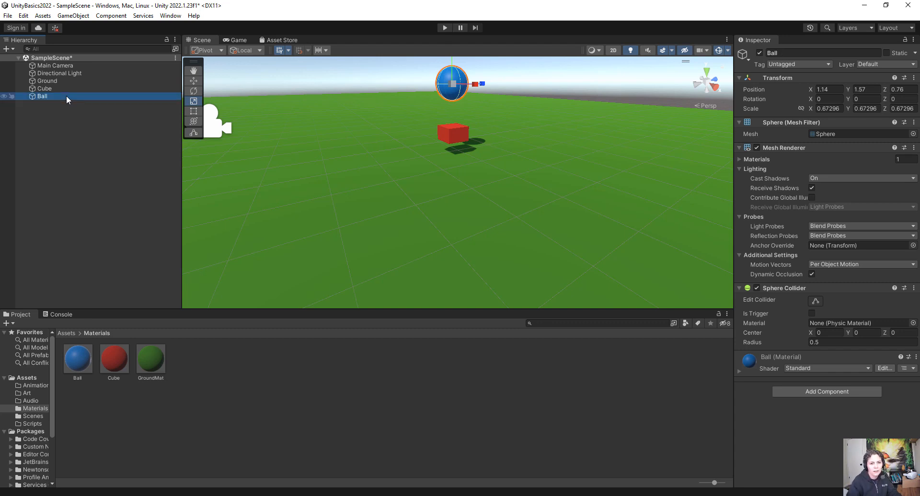
{"action": "left_click", "coordinate": [68, 88]}
{"action": "left_click", "coordinate": [56, 88]}
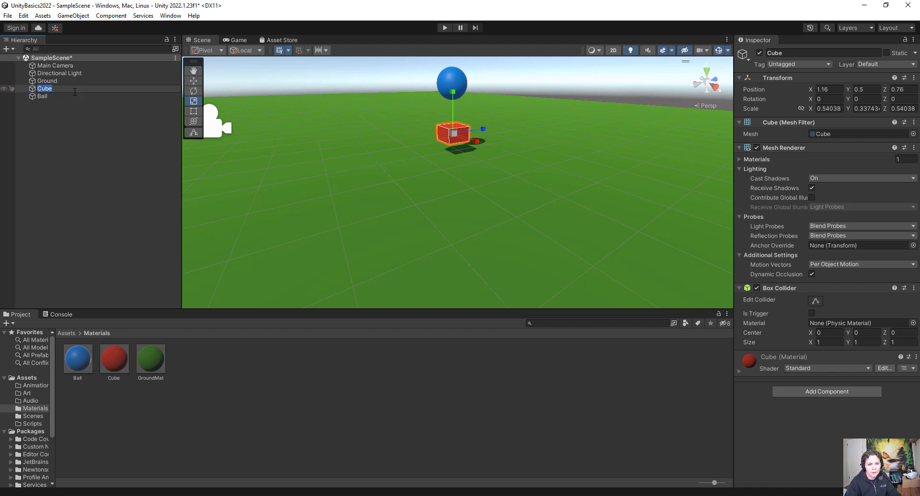
{"action": "type", "text": "Button"}
{"action": "key", "text": "Return"}
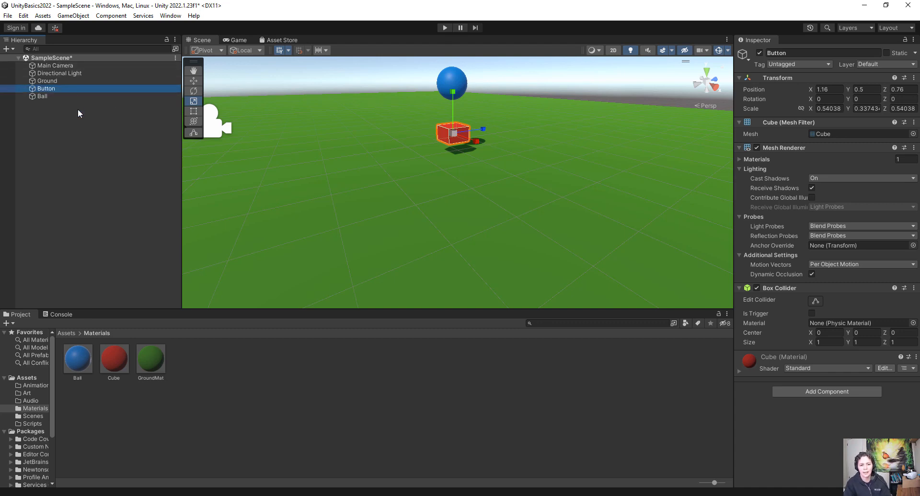
Clear the selection, return to the root Assets folder and save the scene
{"action": "left_click", "coordinate": [70, 184]}
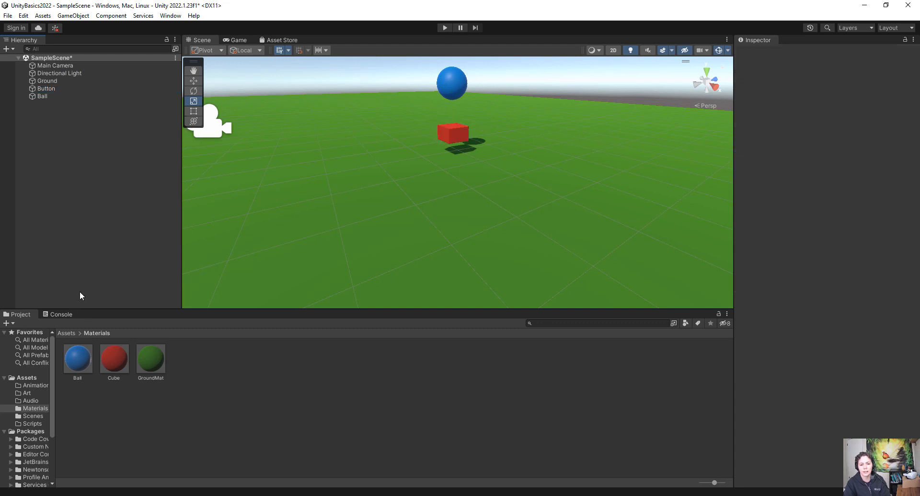
{"action": "left_click", "coordinate": [66, 333]}
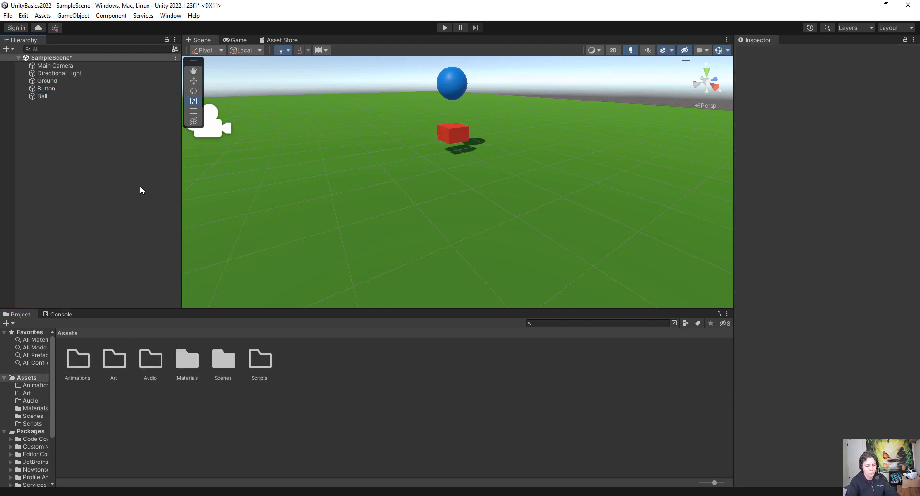
{"action": "key", "text": "ctrl+s"}
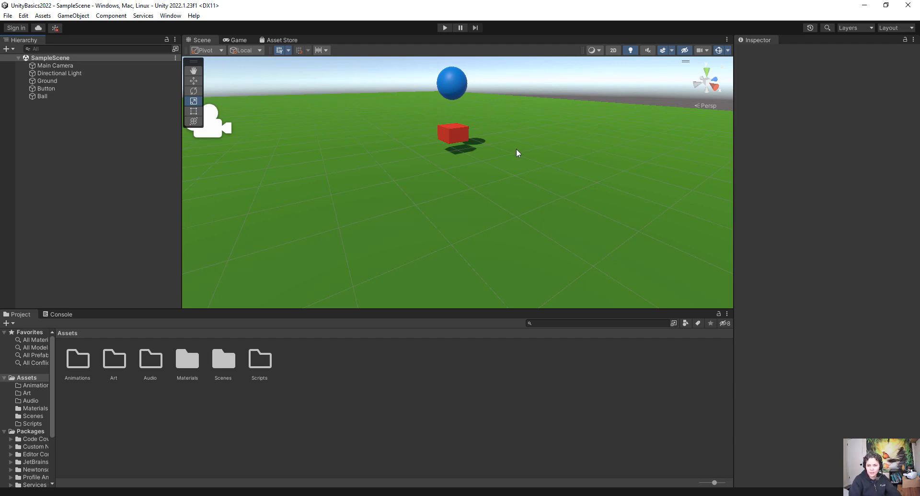
Examine the contents of the Scenes and Materials folders and return to the root Assets folder
{"action": "double_click", "coordinate": [226, 366]}
{"action": "left_click", "coordinate": [78, 361]}
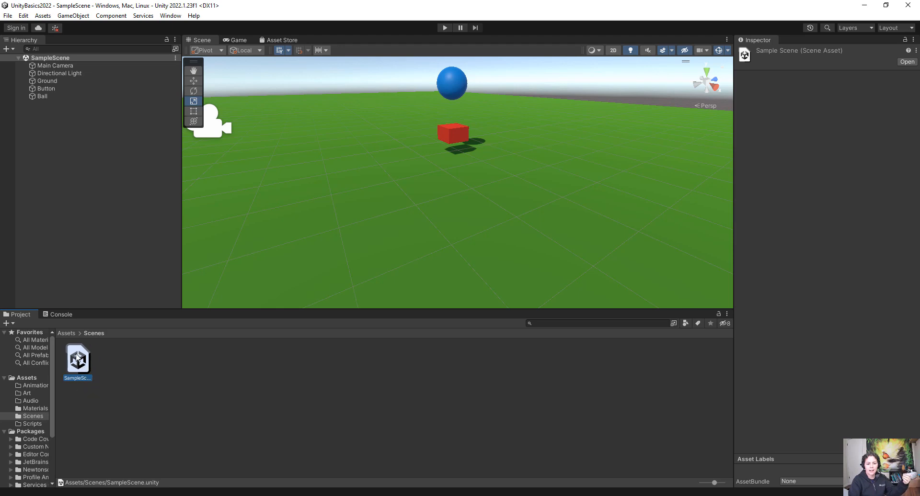
{"action": "left_click", "coordinate": [66, 333]}
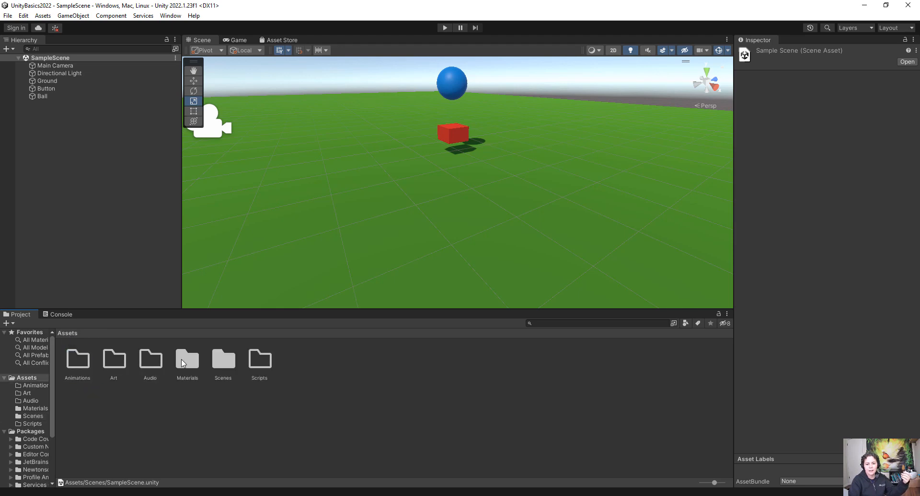
{"action": "double_click", "coordinate": [185, 358]}
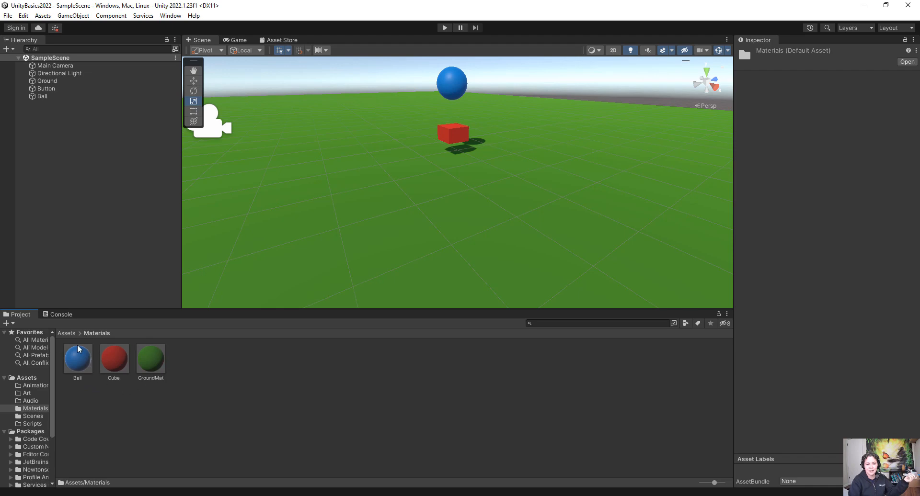
{"action": "left_click", "coordinate": [67, 333]}
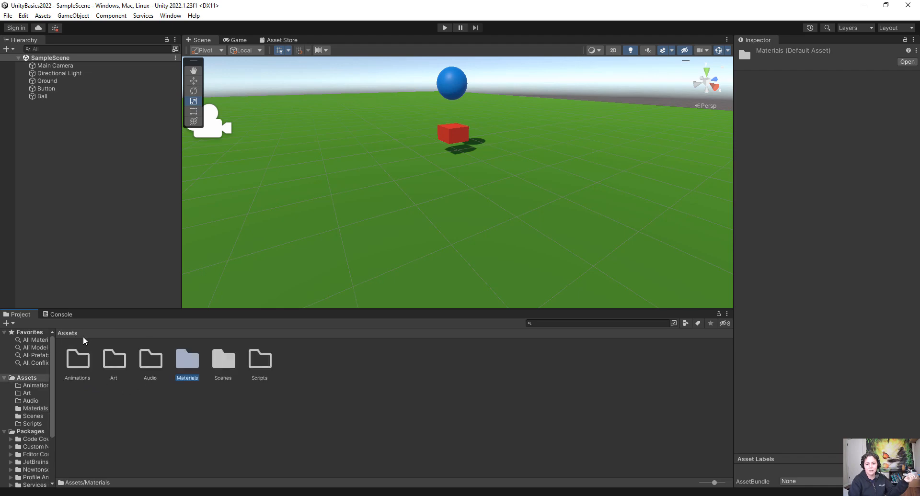
{"action": "left_click", "coordinate": [243, 413]}
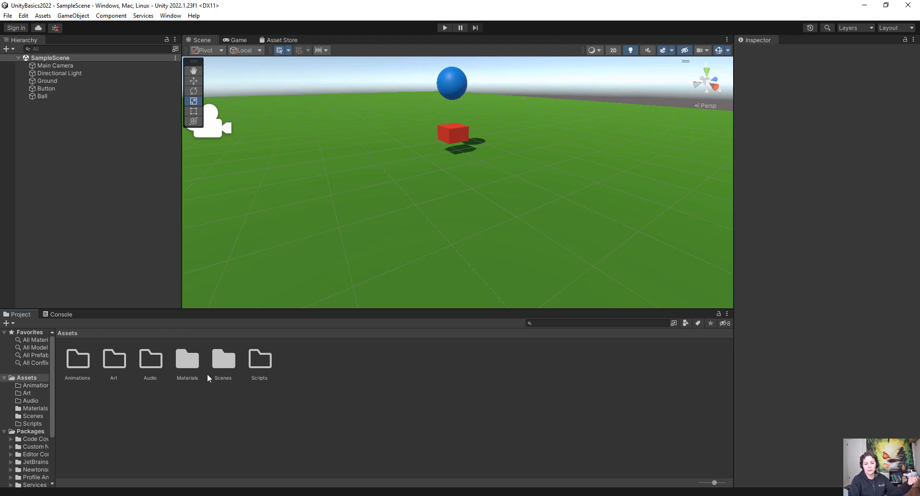
{"action": "double_click", "coordinate": [219, 368]}
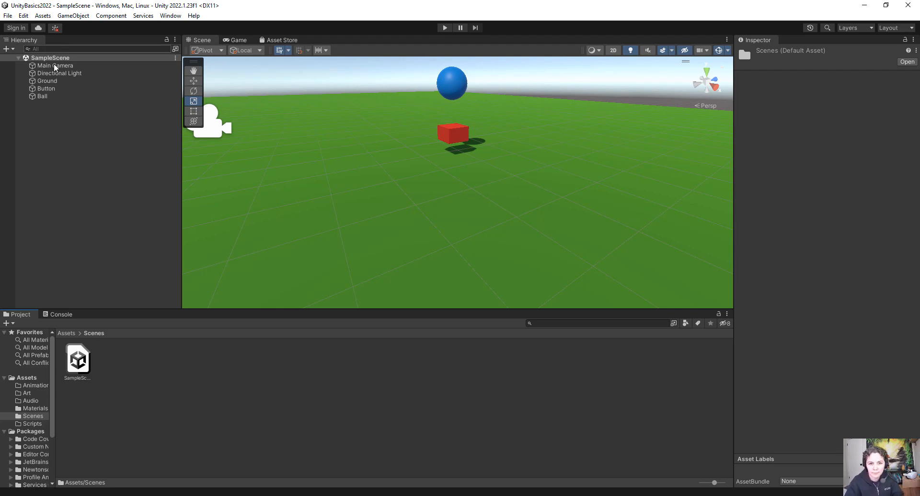
{"action": "left_click", "coordinate": [67, 334]}
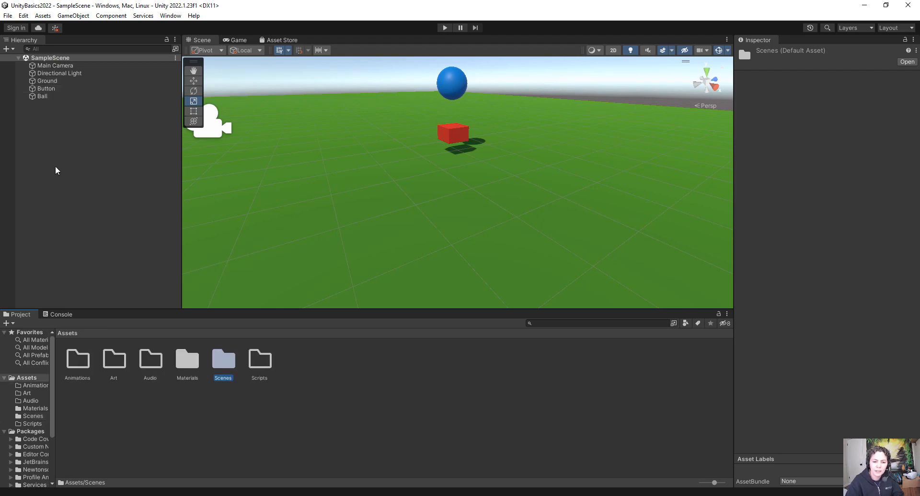
Add a Rigidbody component to the blue Ball sphere and view its settings
{"action": "double_click", "coordinate": [52, 91]}
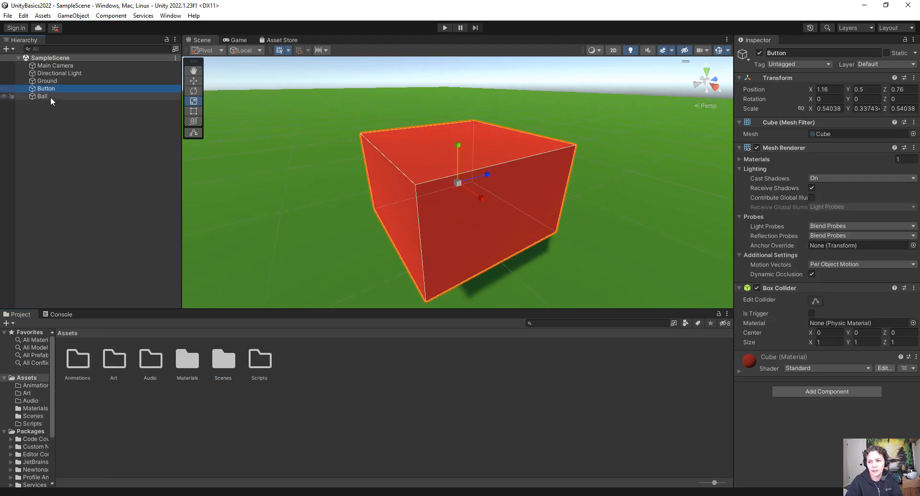
{"action": "scroll", "coordinate": [389, 162], "scroll_direction": "down", "scroll_amount": 10}
{"action": "scroll", "coordinate": [498, 103], "scroll_direction": "down", "scroll_amount": 4}
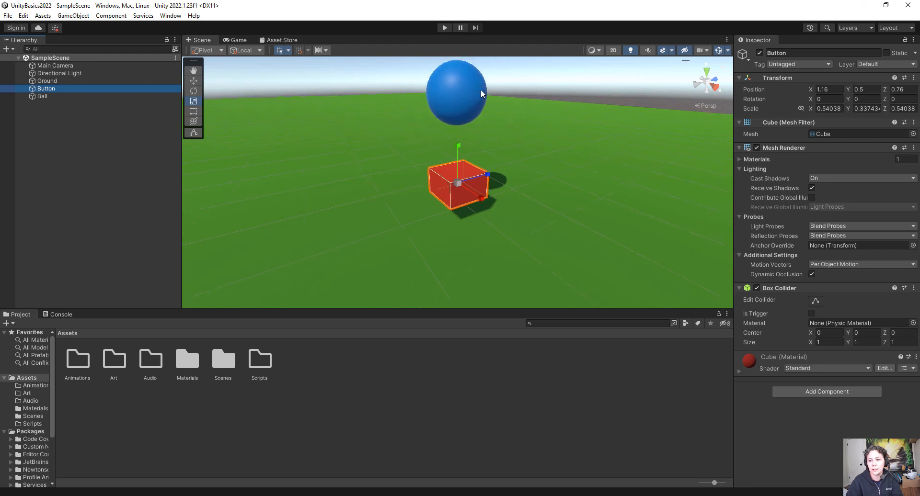
{"action": "left_click", "coordinate": [457, 104]}
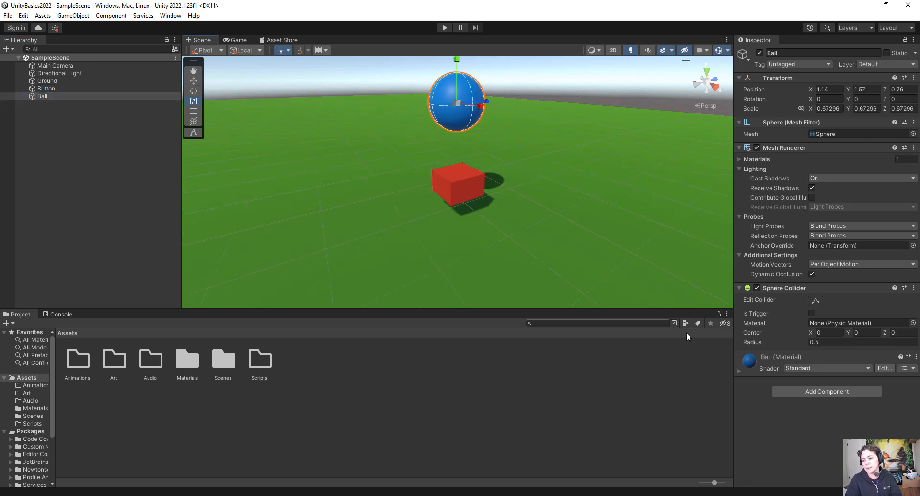
{"action": "left_click", "coordinate": [802, 393]}
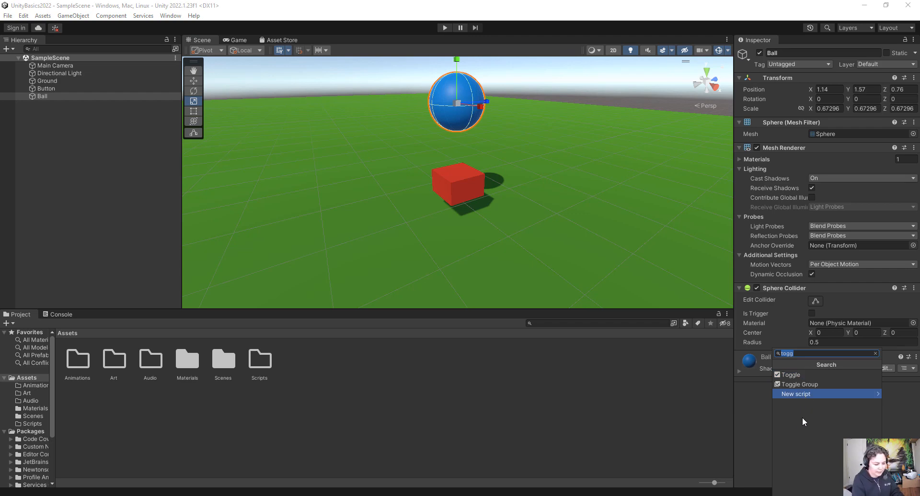
{"action": "type", "text": "rigi"}
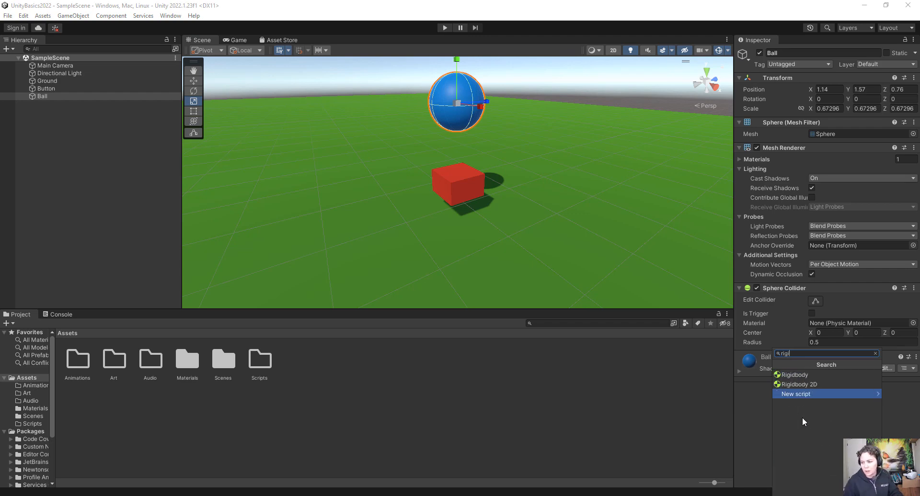
{"action": "left_click", "coordinate": [819, 375]}
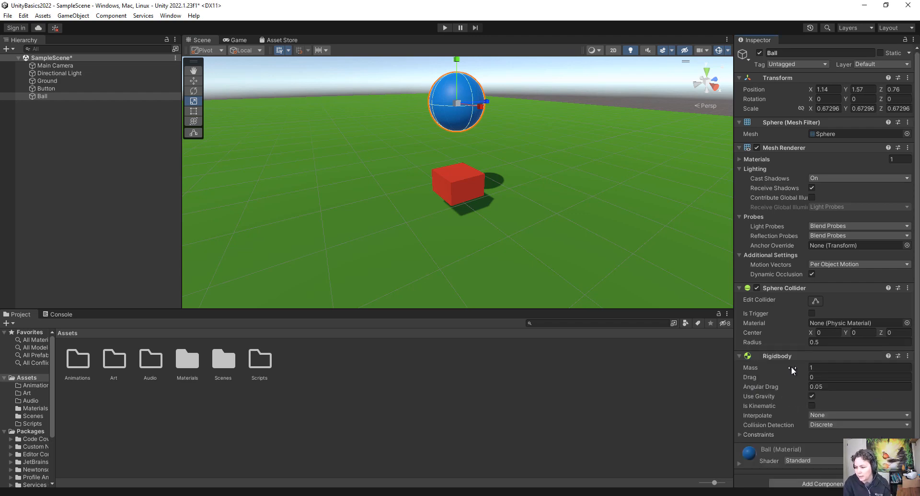
{"action": "scroll", "coordinate": [780, 378], "scroll_direction": "down", "scroll_amount": 1}
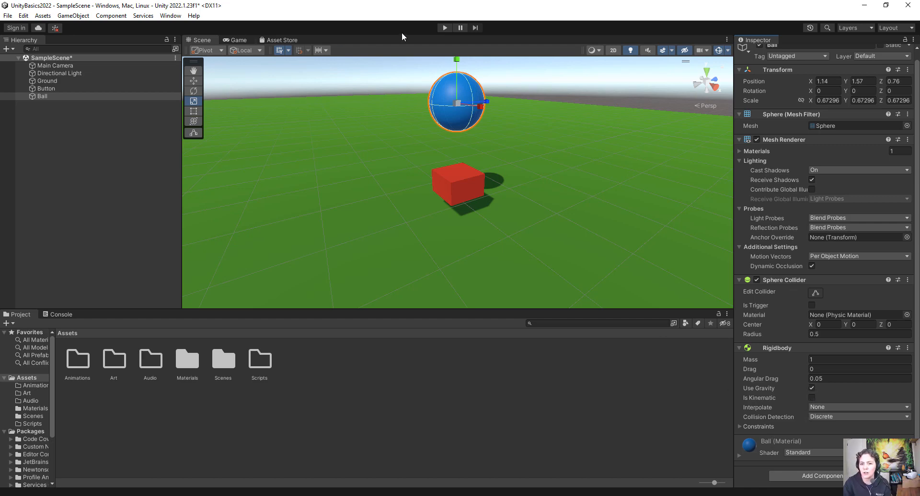
Run the scene twice in Play mode to check how the Ball falls onto the Button, stopping after each run
{"action": "left_click", "coordinate": [444, 28]}
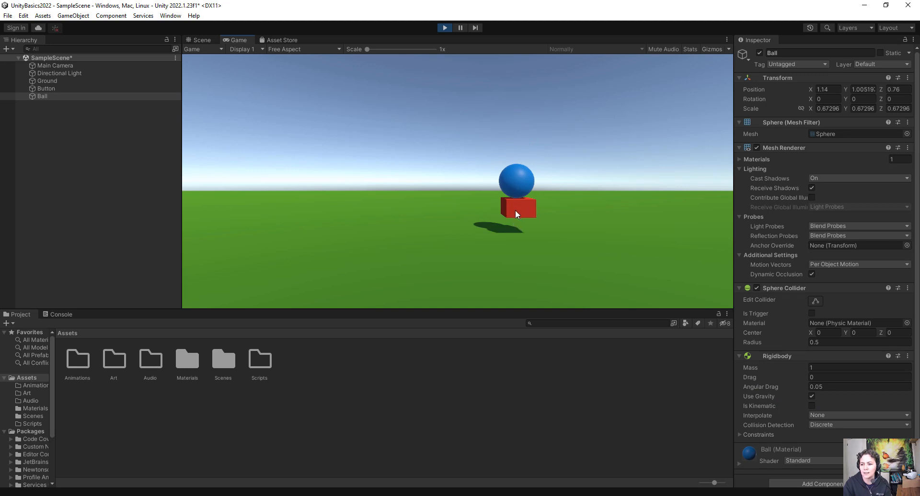
{"action": "left_click", "coordinate": [444, 28]}
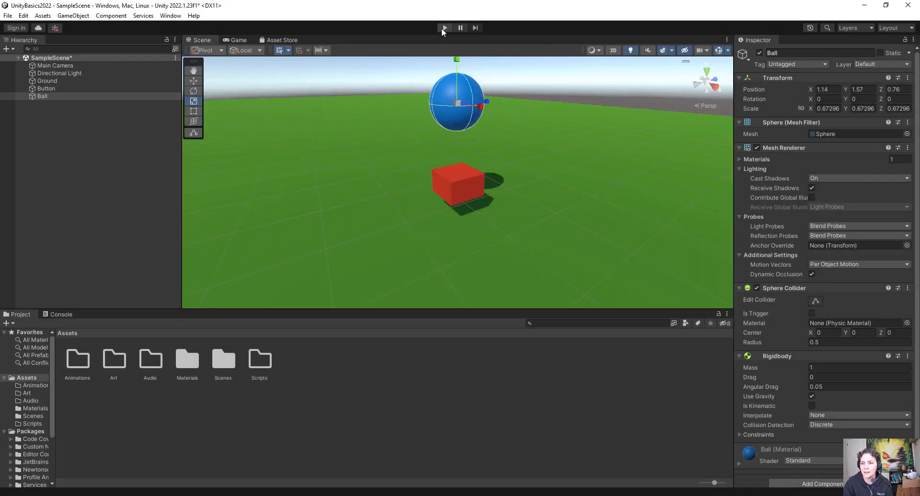
{"action": "left_click", "coordinate": [445, 28]}
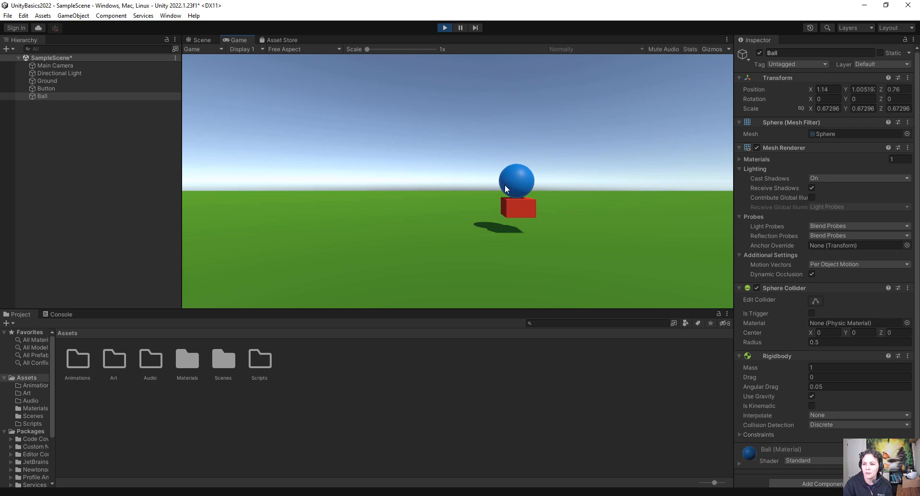
{"action": "left_click", "coordinate": [445, 28]}
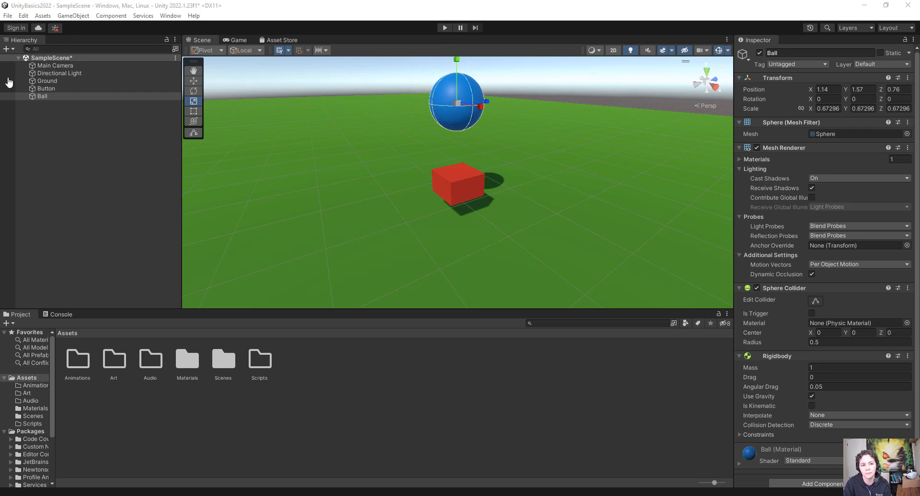
Add a Rigidbody component to the red Button cube and turn off Use Gravity
{"action": "left_click", "coordinate": [448, 185]}
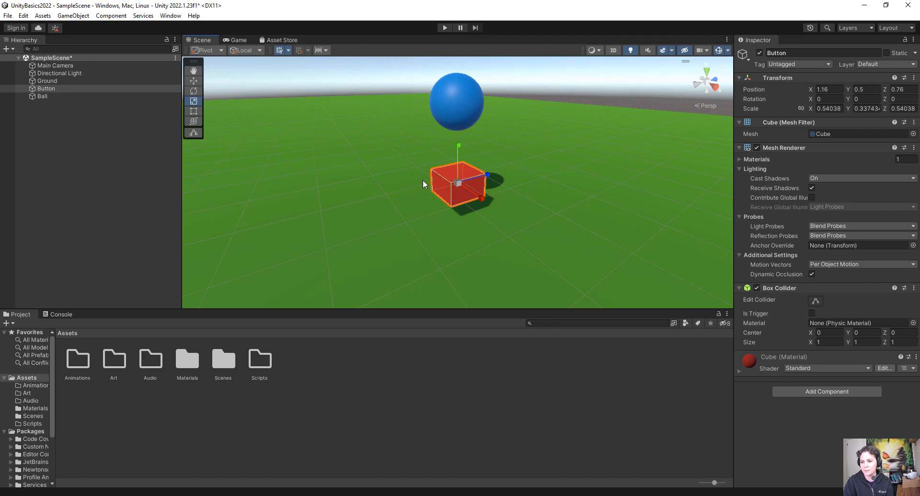
{"action": "left_click", "coordinate": [817, 393]}
{"action": "type", "text": "rigi"}
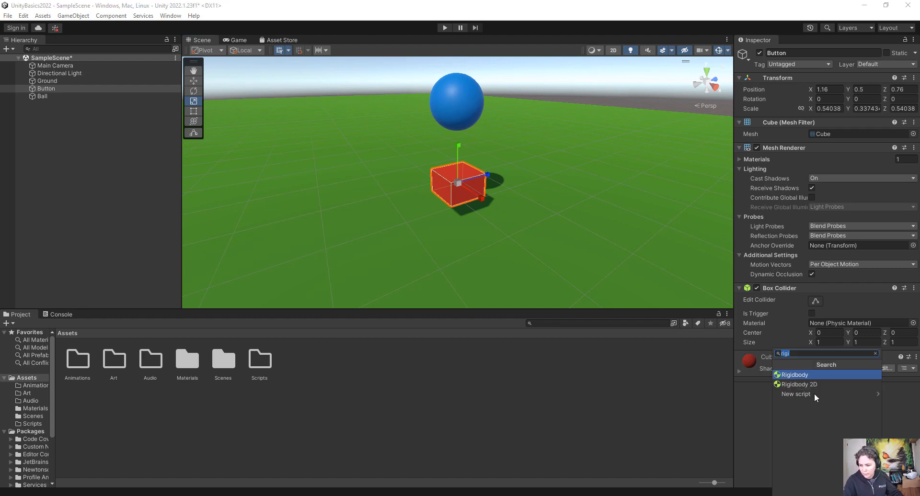
{"action": "left_click", "coordinate": [809, 376]}
{"action": "scroll", "coordinate": [821, 400], "scroll_direction": "down", "scroll_amount": 1}
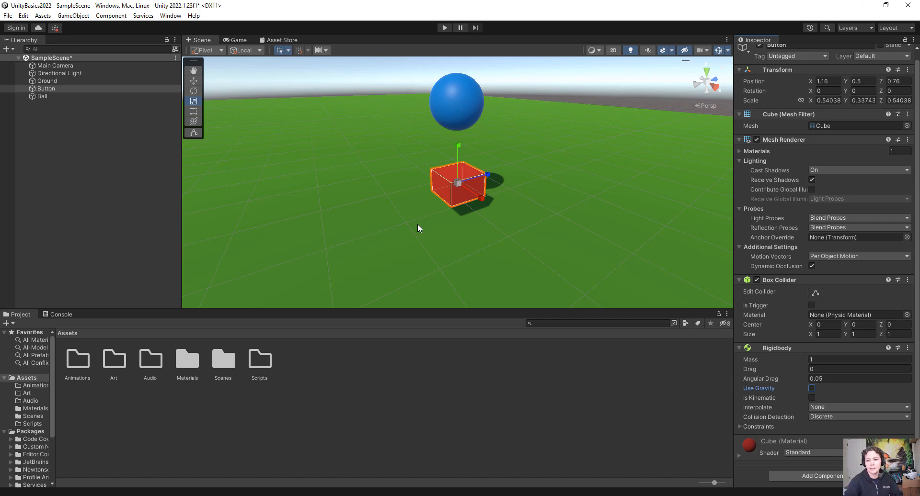
Test in Play mode how the Ball and the gravity-free Button interact, then stop the run
{"action": "left_click", "coordinate": [444, 27]}
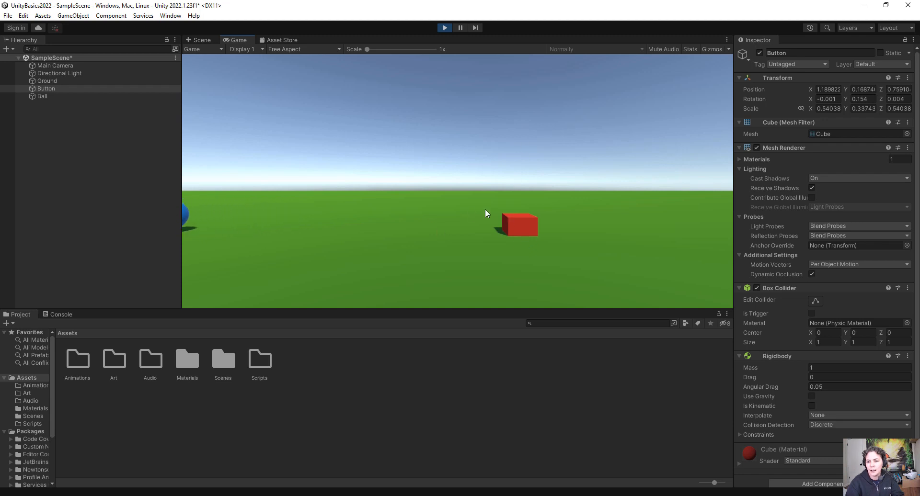
{"action": "left_click", "coordinate": [445, 27]}
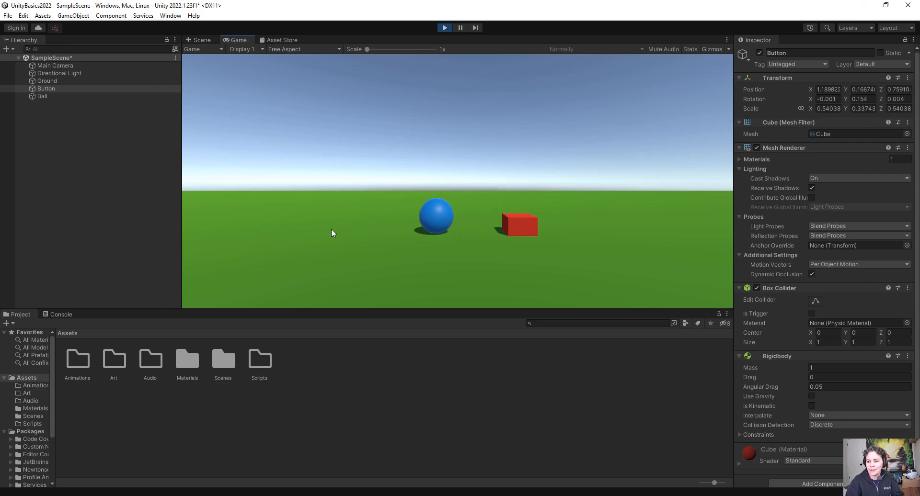
{"action": "left_click", "coordinate": [445, 27]}
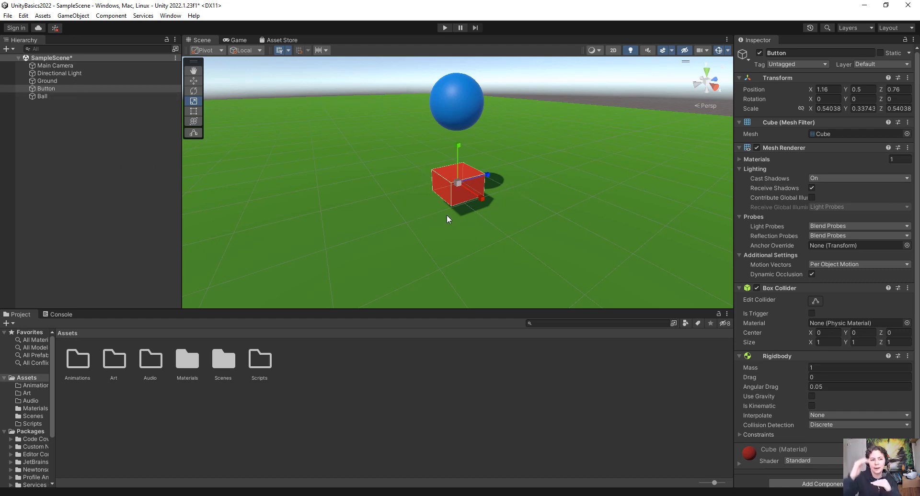
Clear the selection and add a new 3D cube to the scene
{"action": "left_click", "coordinate": [51, 130]}
{"action": "left_click", "coordinate": [76, 15]}
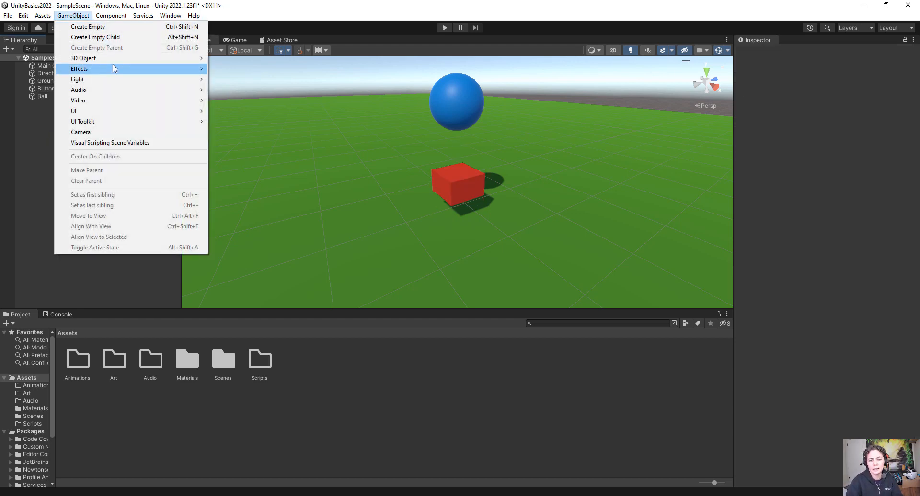
{"action": "mouse_move", "coordinate": [115, 59]}
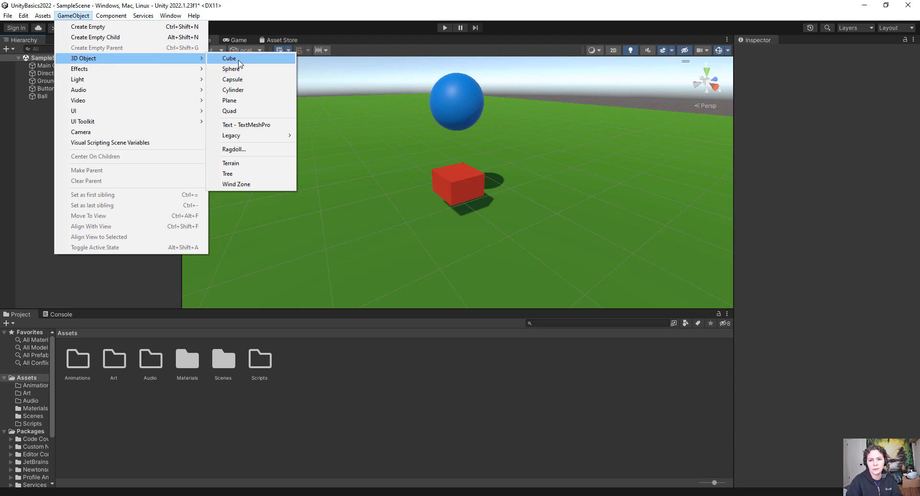
{"action": "left_click", "coordinate": [235, 58]}
Scale the new cube uniformly to about 0.6 and lower it to a Y position of about 0.243 beneath the Button
{"action": "left_click_drag", "start_coordinate": [458, 183], "coordinate": [429, 191]}
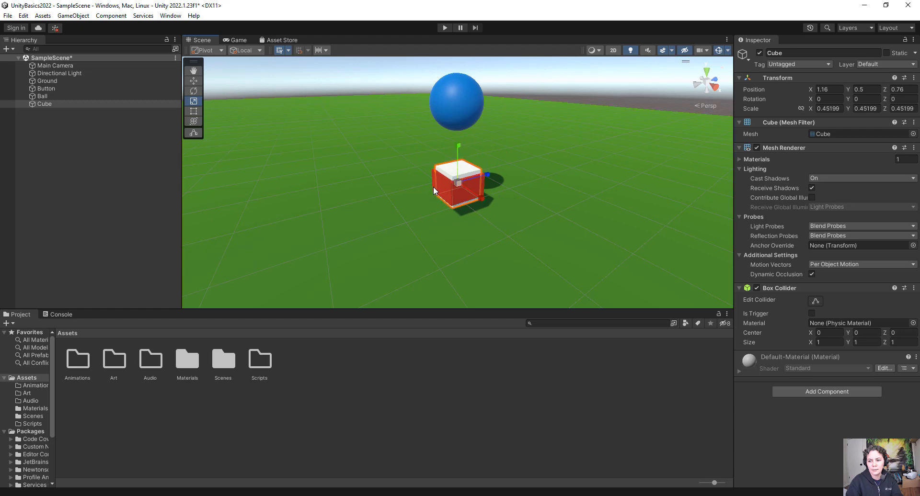
{"action": "scroll", "coordinate": [477, 211], "scroll_direction": "up", "scroll_amount": 3}
{"action": "scroll", "coordinate": [478, 211], "scroll_direction": "up", "scroll_amount": 2}
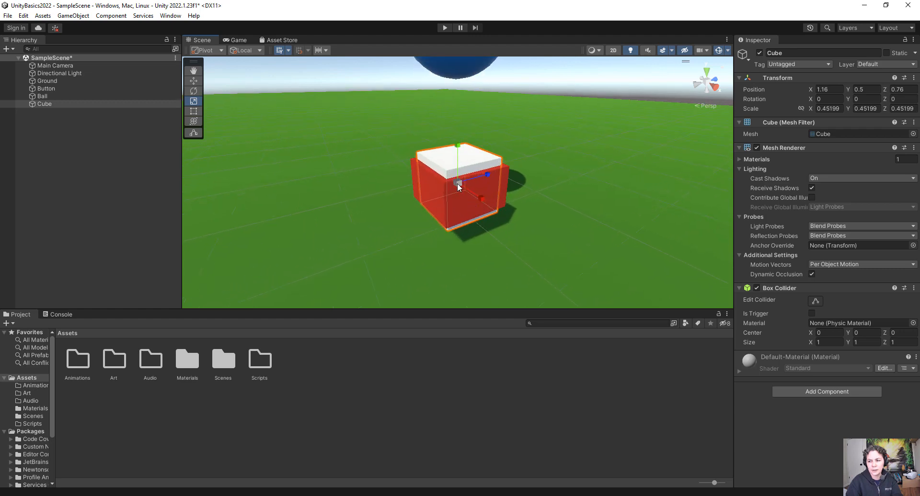
{"action": "left_click_drag", "start_coordinate": [458, 188], "coordinate": [480, 189]}
{"action": "key", "text": "w"}
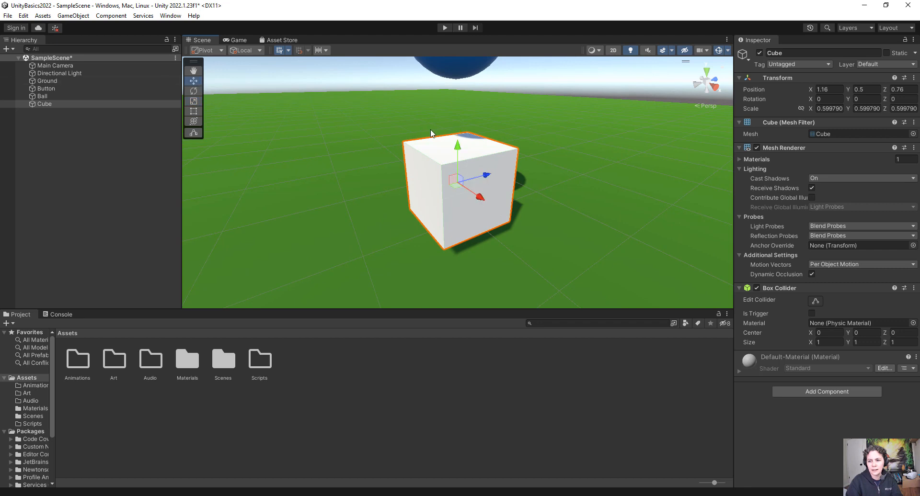
{"action": "left_click_drag", "start_coordinate": [459, 145], "coordinate": [458, 177]}
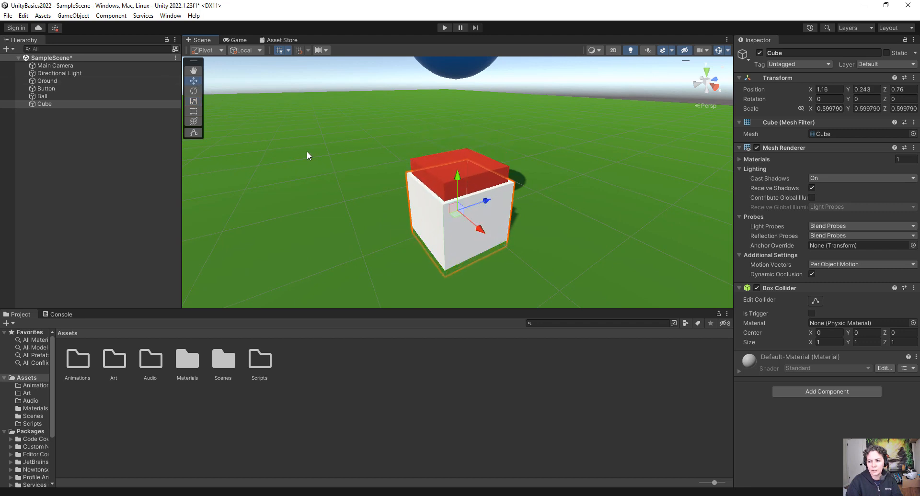
Scale the white cube to about 0.67 in X and Z and 0.51 in Y, then remove its Box Collider component
{"action": "left_click", "coordinate": [194, 101]}
{"action": "left_click_drag", "start_coordinate": [458, 214], "coordinate": [463, 214]}
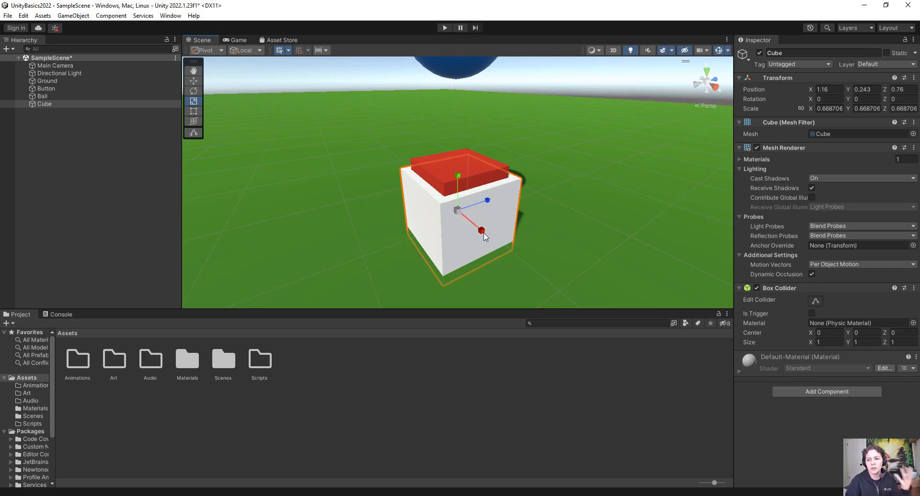
{"action": "left_click_drag", "start_coordinate": [458, 175], "coordinate": [457, 186]}
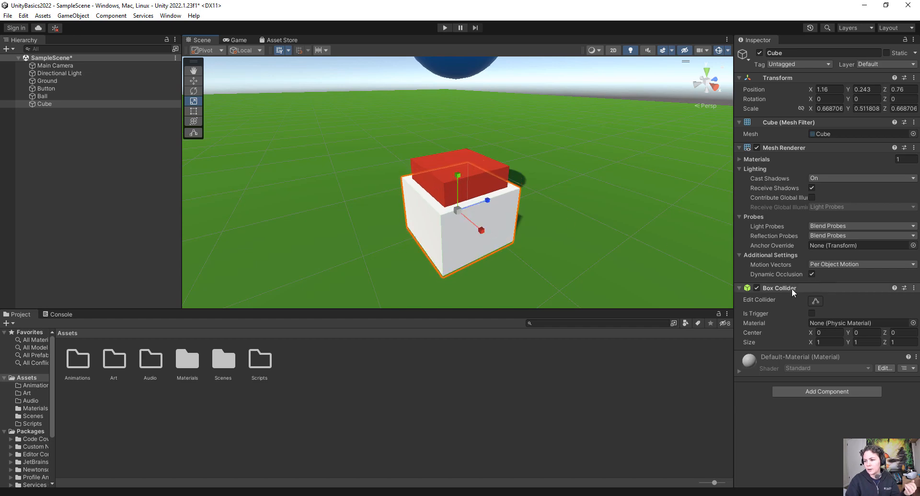
{"action": "right_click", "coordinate": [792, 289]}
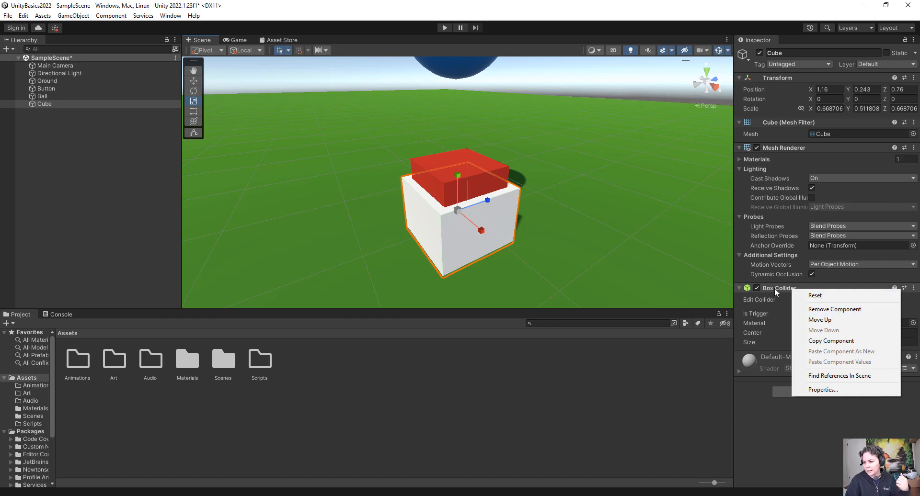
{"action": "left_click", "coordinate": [822, 311]}
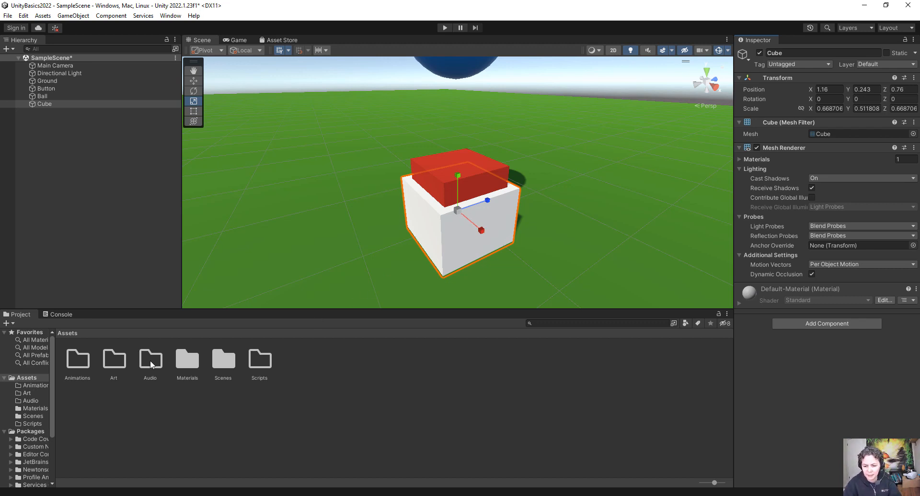
Create a new material named Container in the Materials folder
{"action": "double_click", "coordinate": [186, 360]}
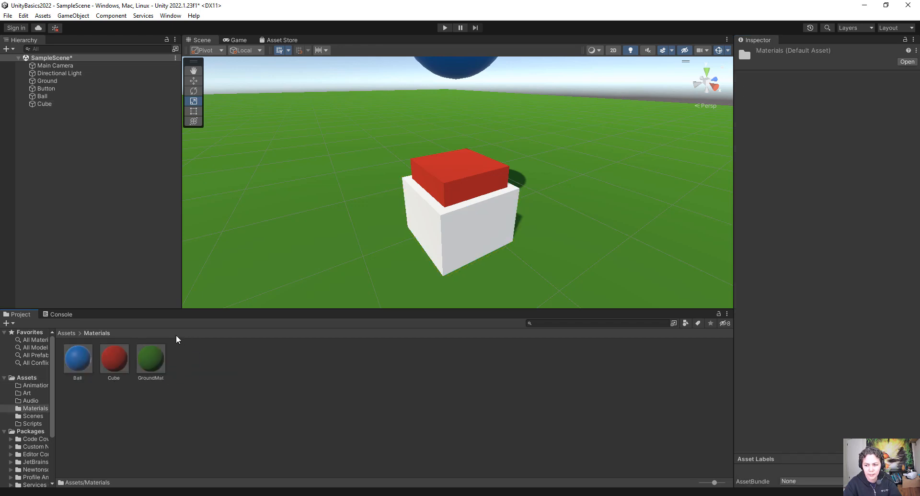
{"action": "right_click", "coordinate": [194, 368]}
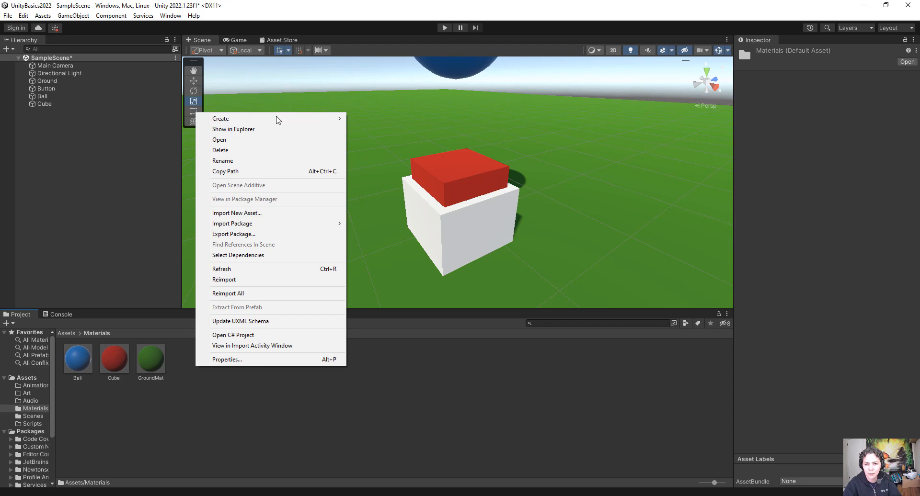
{"action": "mouse_move", "coordinate": [300, 124]}
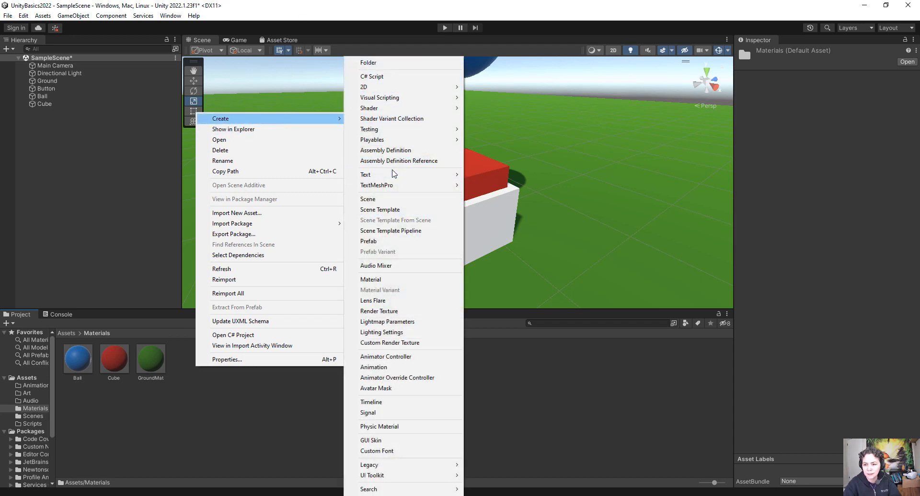
{"action": "left_click", "coordinate": [376, 280]}
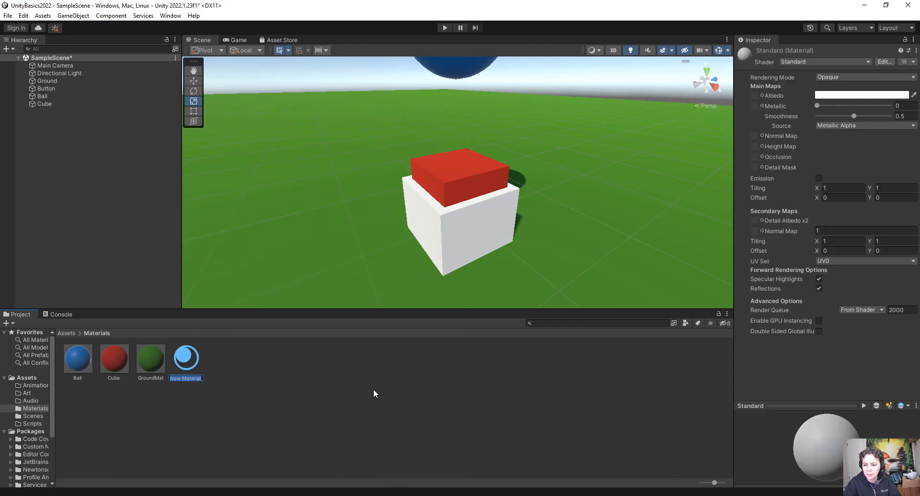
{"action": "type", "text": "Con"}
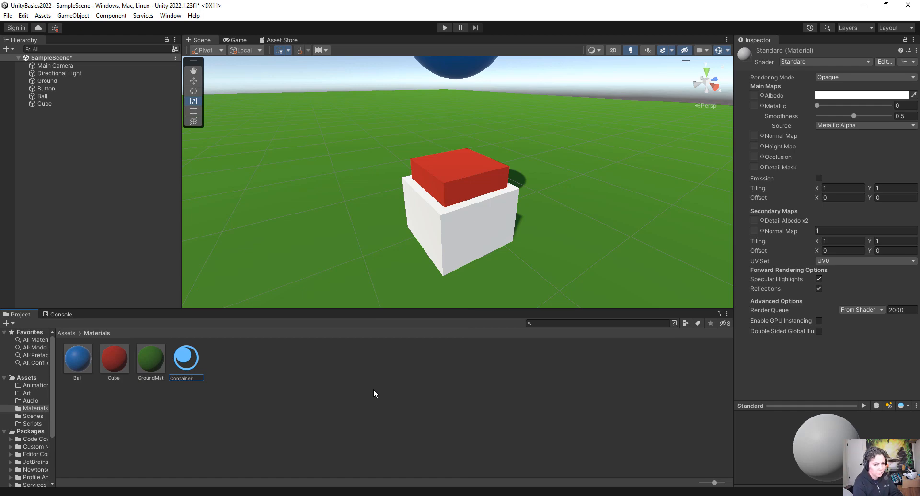
{"action": "type", "text": "tainer"}
{"action": "key", "text": "Return"}
Set the Container material's albedo color to a dark purple, about 49319F
{"action": "left_click", "coordinate": [837, 95]}
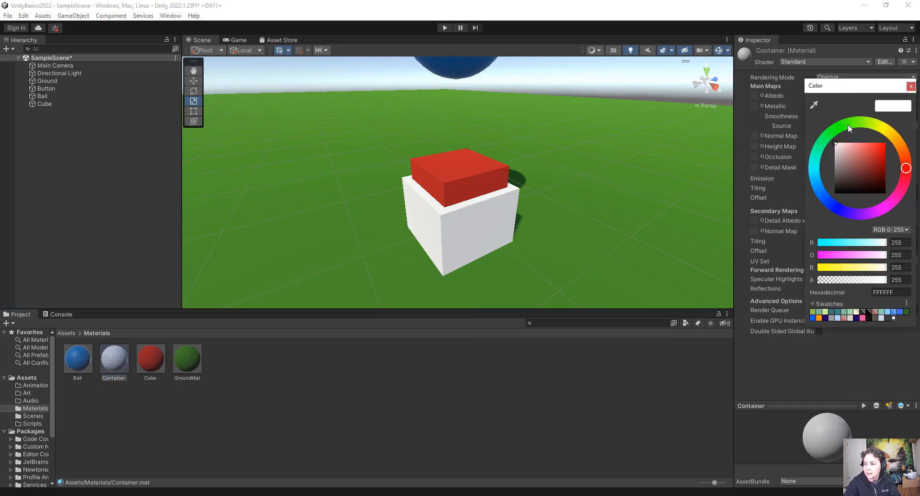
{"action": "left_click", "coordinate": [847, 211]}
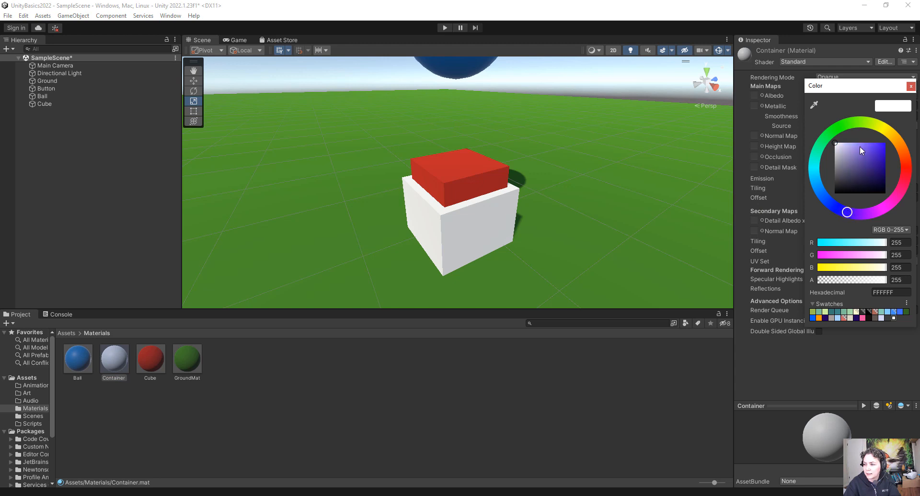
{"action": "left_click_drag", "start_coordinate": [860, 149], "coordinate": [870, 162]}
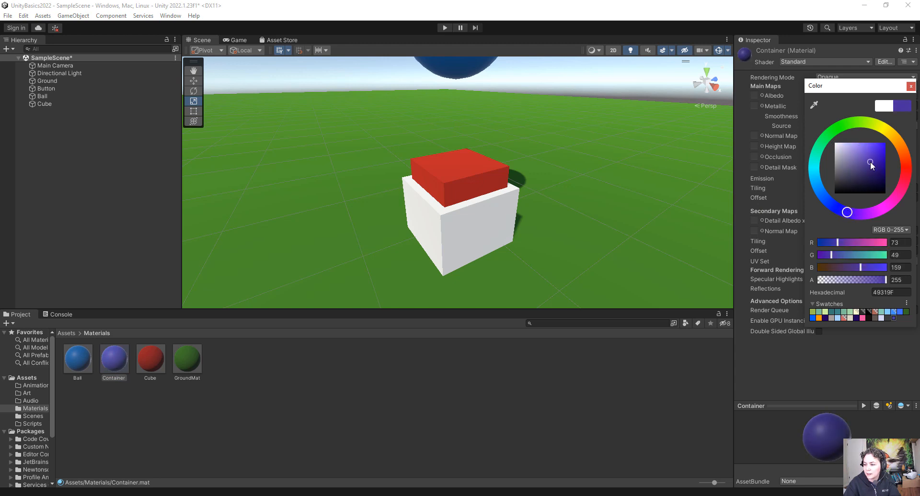
Set the Container material's smoothness to 0 and apply the material to the white cube beneath the Button
{"action": "left_click", "coordinate": [910, 87]}
{"action": "left_click_drag", "start_coordinate": [855, 116], "coordinate": [809, 117]}
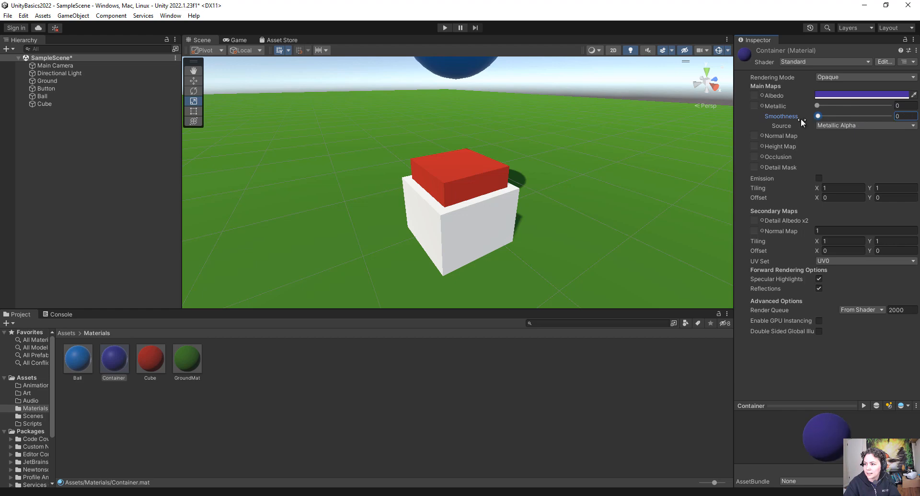
{"action": "left_click_drag", "start_coordinate": [109, 363], "coordinate": [439, 243]}
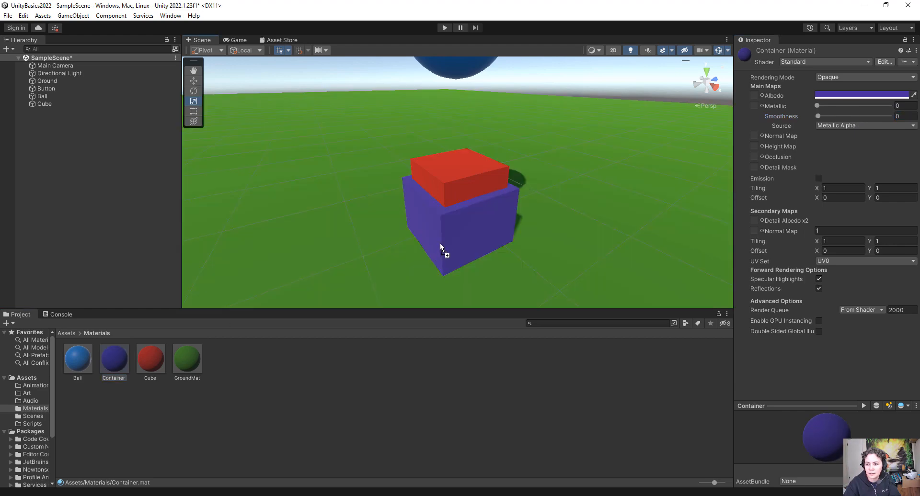
Darken the Container material's albedo color to a deep navy, about 2B2655
{"action": "left_click", "coordinate": [853, 95]}
{"action": "left_click_drag", "start_coordinate": [870, 173], "coordinate": [863, 179]}
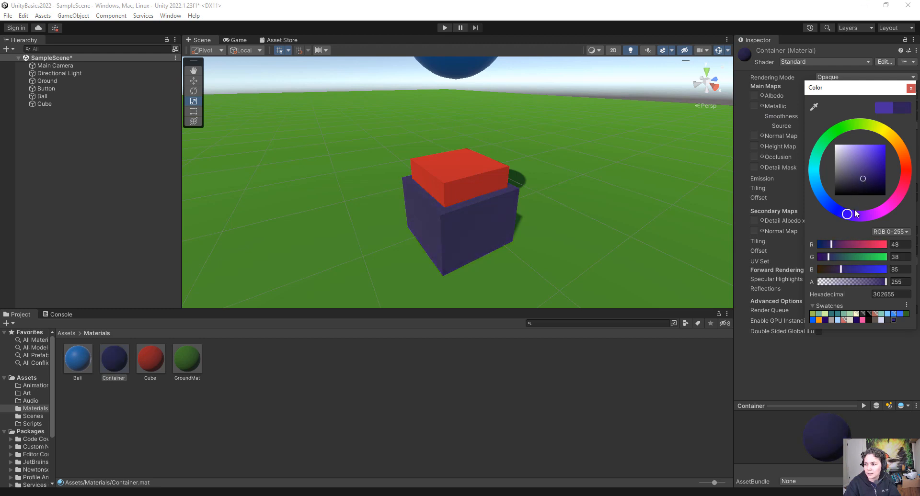
{"action": "left_click_drag", "start_coordinate": [847, 214], "coordinate": [842, 216]}
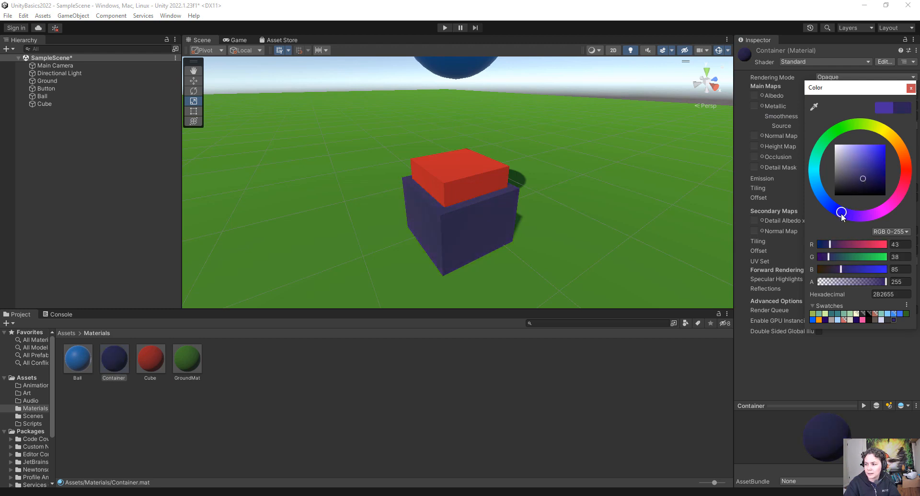
{"action": "left_click", "coordinate": [109, 207]}
Play and pause the scene, examine where the Button sits inside the container cube, and stop playback
{"action": "left_click", "coordinate": [444, 28]}
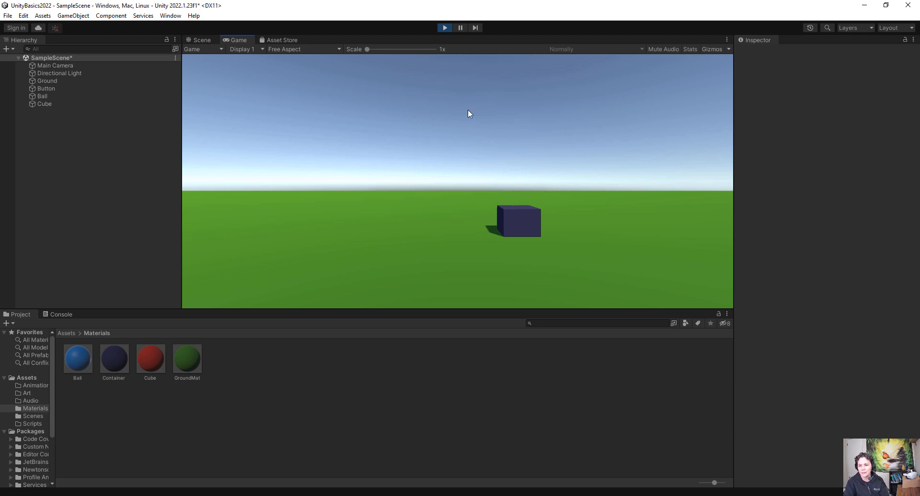
{"action": "left_click", "coordinate": [461, 28]}
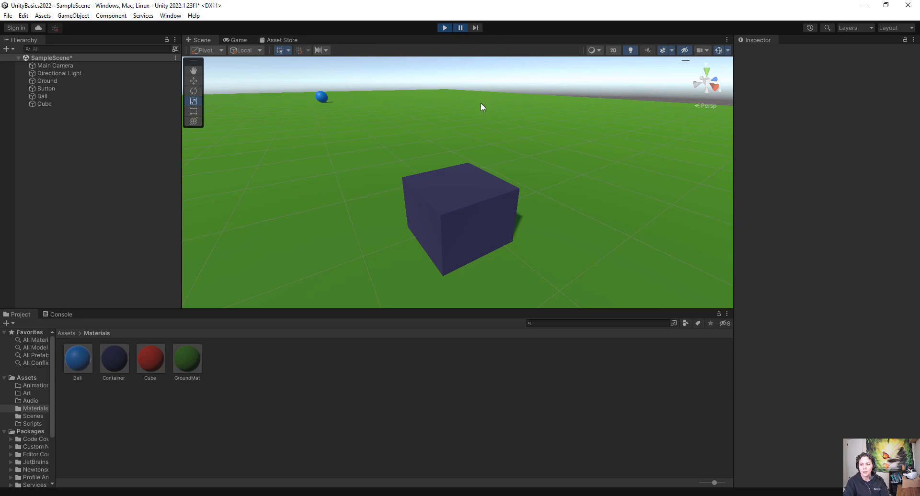
{"action": "left_click", "coordinate": [53, 103]}
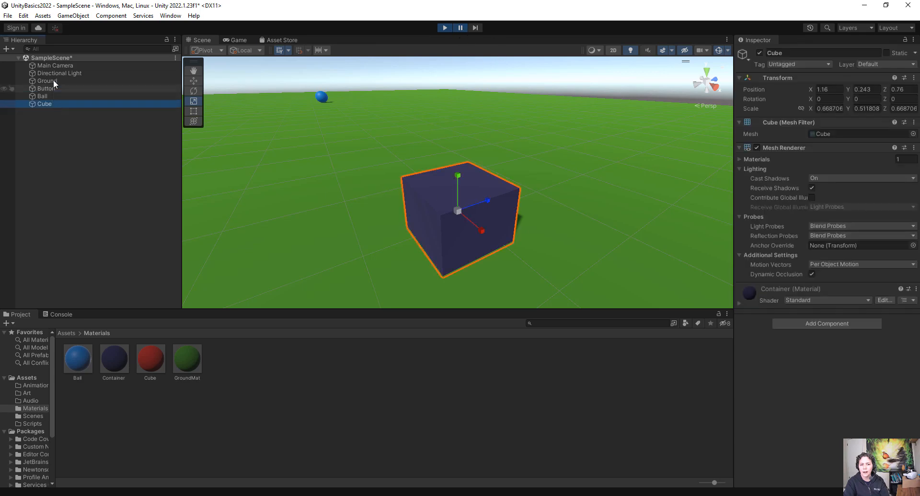
{"action": "left_click", "coordinate": [60, 90]}
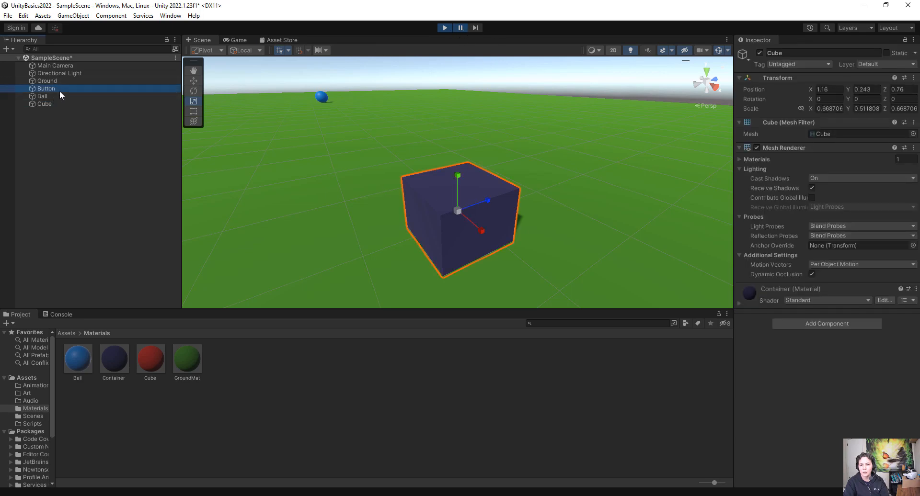
{"action": "middle_click_drag", "start_coordinate": [510, 249], "coordinate": [569, 184]}
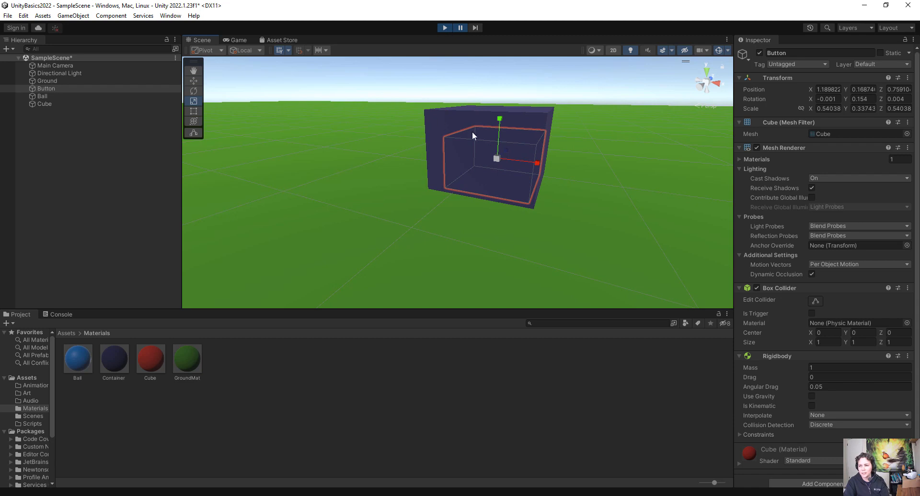
{"action": "middle_click_drag", "start_coordinate": [542, 141], "coordinate": [433, 163]}
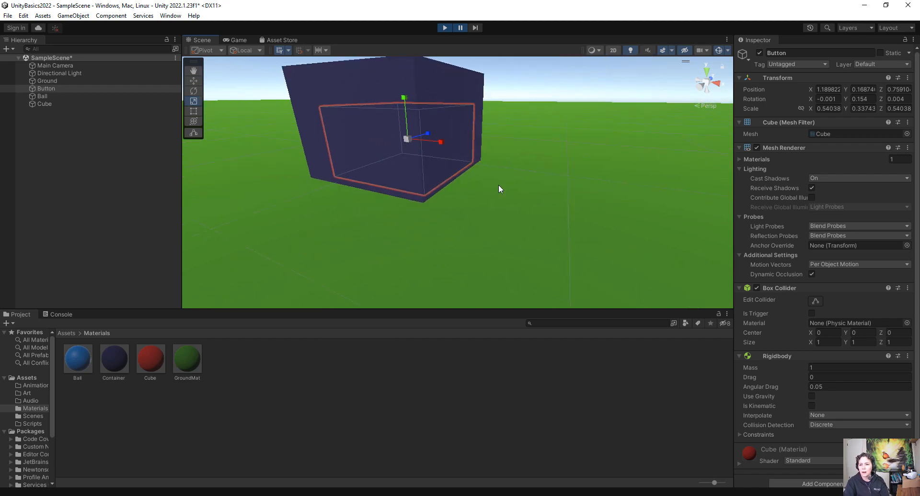
{"action": "right_click_drag", "start_coordinate": [499, 187], "coordinate": [495, 128]}
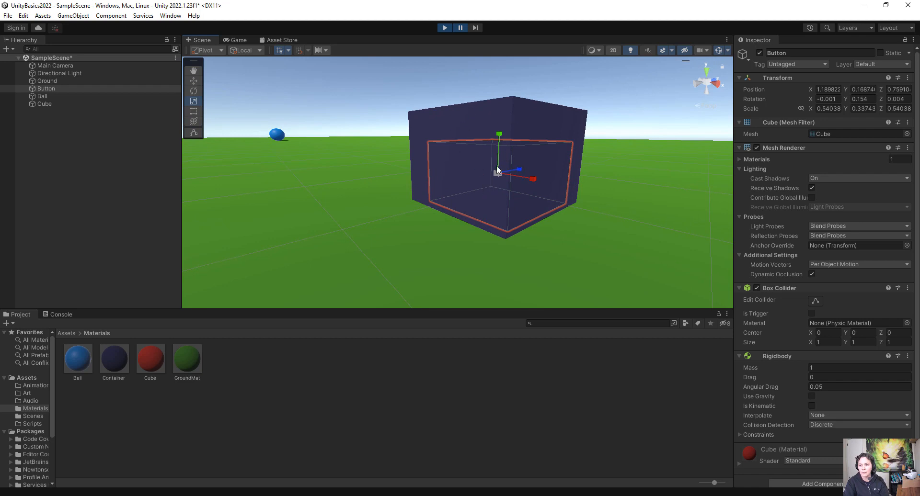
{"action": "left_click", "coordinate": [444, 29]}
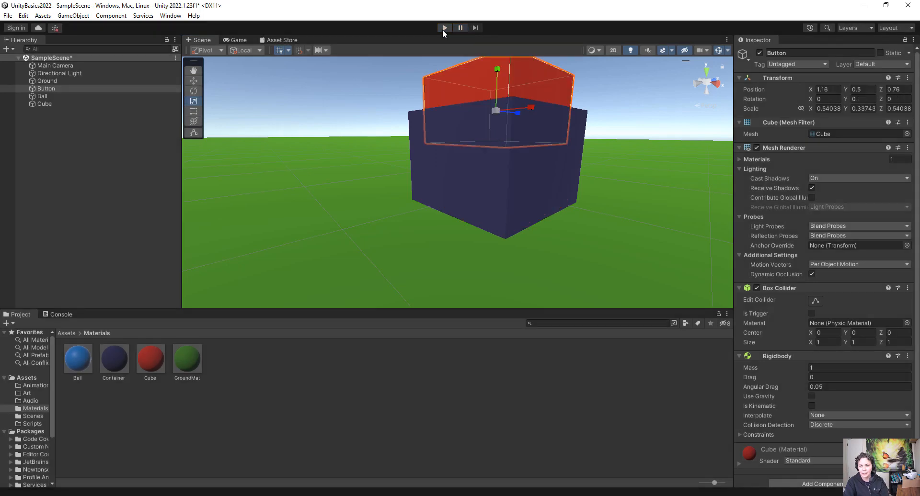
Shrink the container cube to a Y scale of about 0.378 at Y position 0.178, and test the scene in Play mode
{"action": "left_click", "coordinate": [481, 189]}
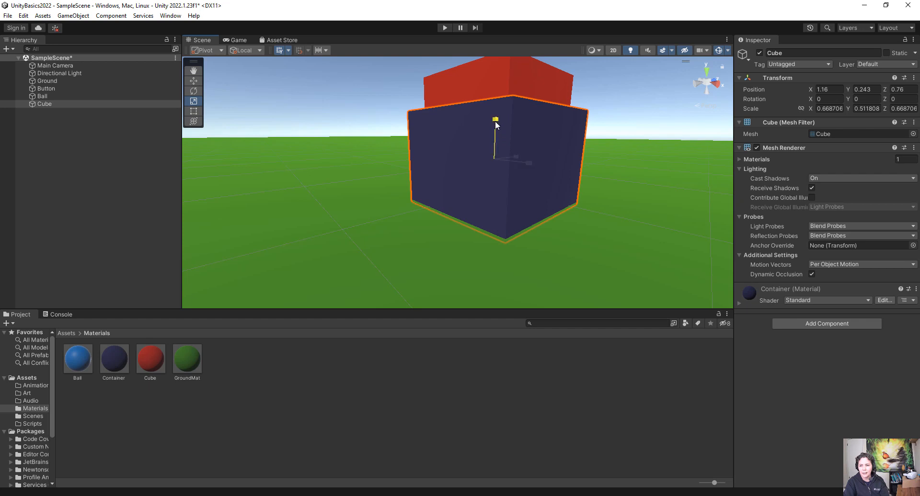
{"action": "left_click_drag", "start_coordinate": [495, 121], "coordinate": [501, 128]}
{"action": "left_click", "coordinate": [197, 81]}
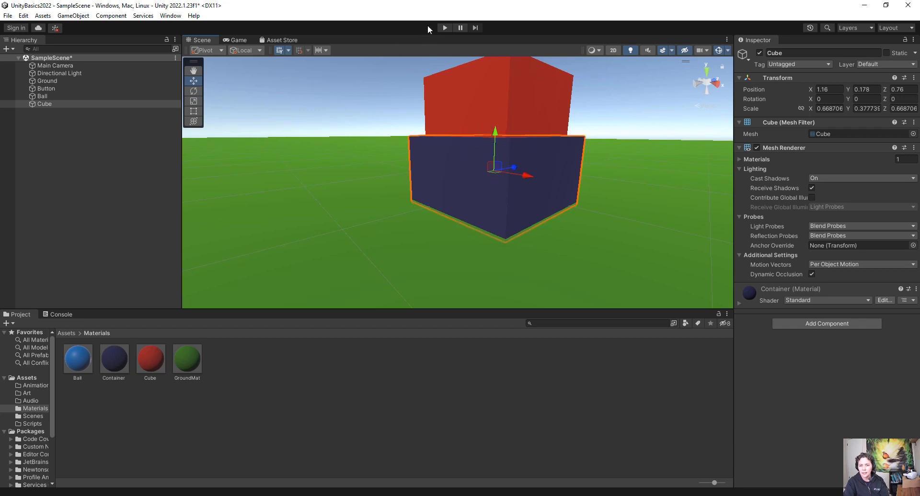
{"action": "left_click", "coordinate": [445, 27]}
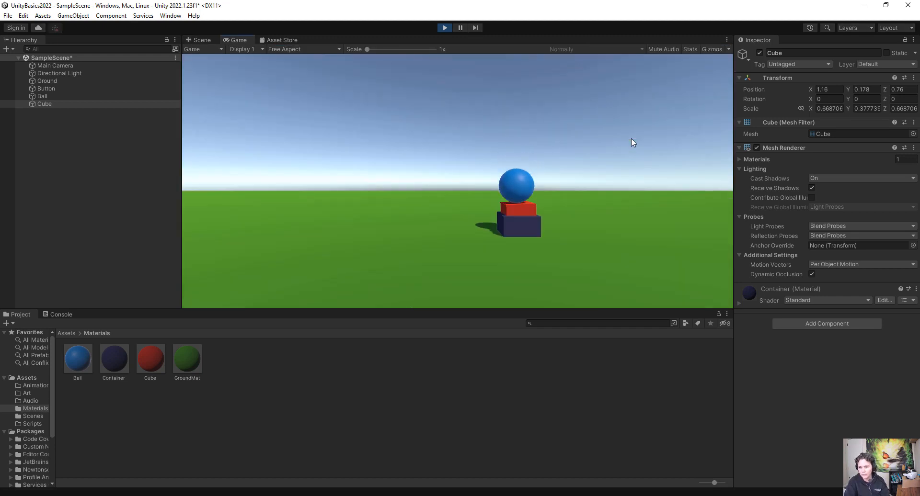
{"action": "left_click", "coordinate": [444, 28]}
Lower the Button slightly and the container cube to a Y position of about 0.146, checking the result in the Game view
{"action": "left_click_drag", "start_coordinate": [498, 135], "coordinate": [497, 133]}
{"action": "left_click", "coordinate": [492, 95]}
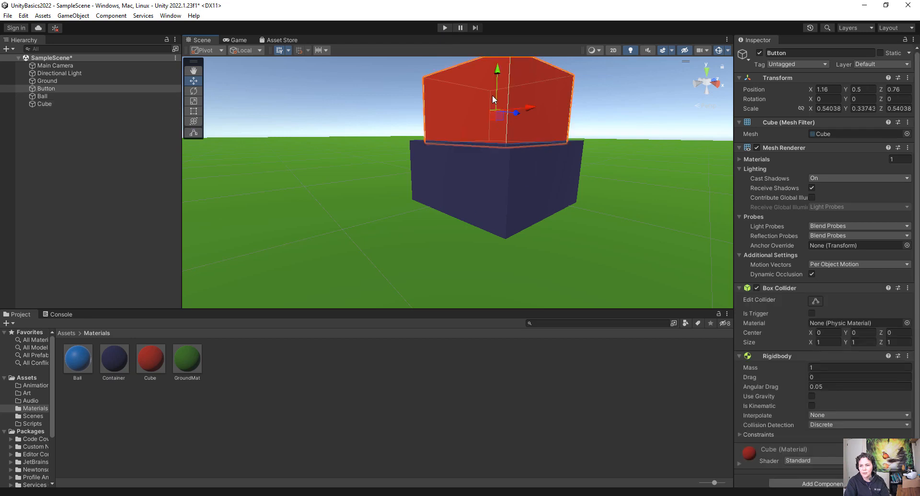
{"action": "left_click_drag", "start_coordinate": [496, 73], "coordinate": [496, 79]}
{"action": "left_click", "coordinate": [495, 140]}
{"action": "left_click_drag", "start_coordinate": [494, 140], "coordinate": [494, 143]}
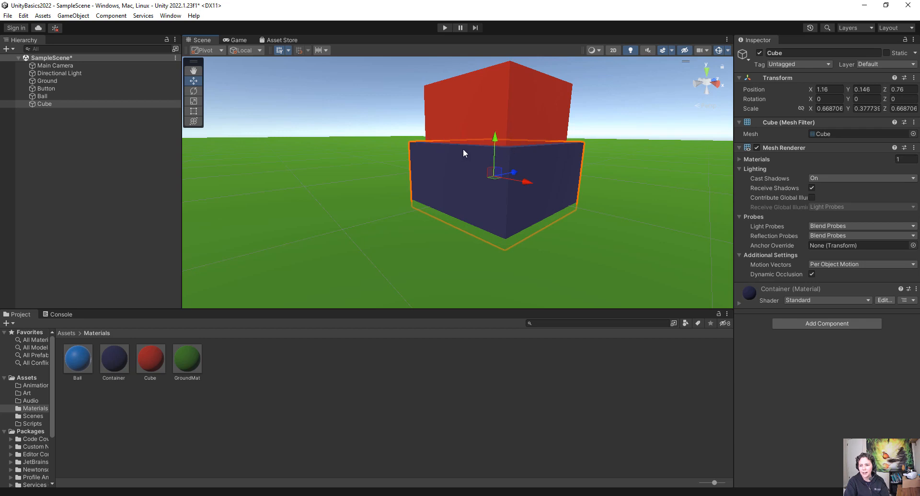
{"action": "left_click", "coordinate": [235, 39]}
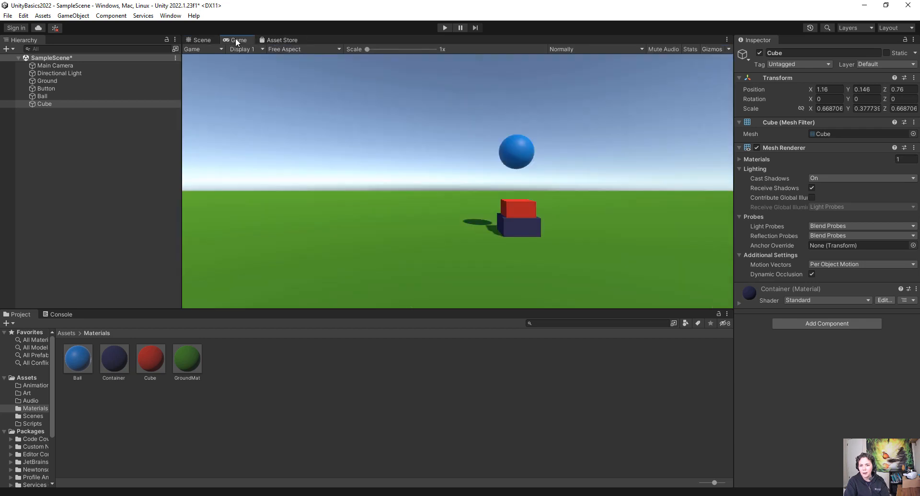
{"action": "left_click", "coordinate": [201, 39]}
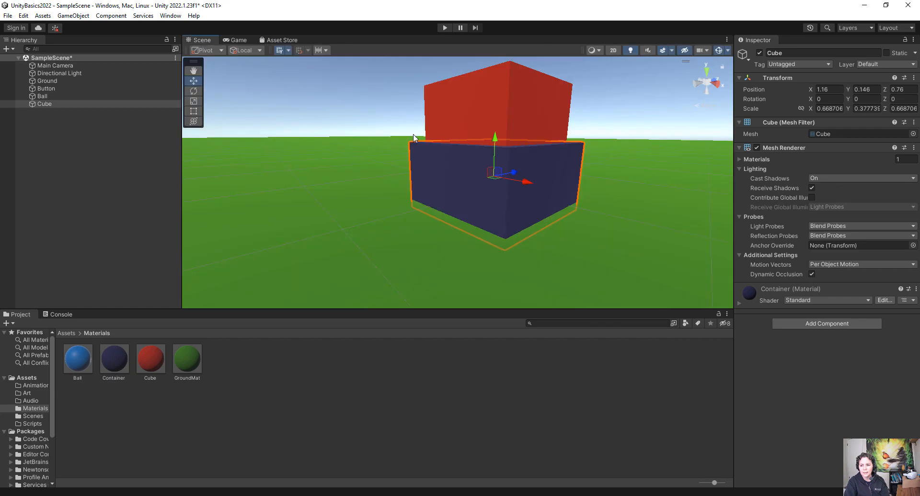
Move the Main Camera to about Y 1.7 and Z -3.15, and tilt it about 8.2 degrees around X
{"action": "left_click", "coordinate": [55, 65]}
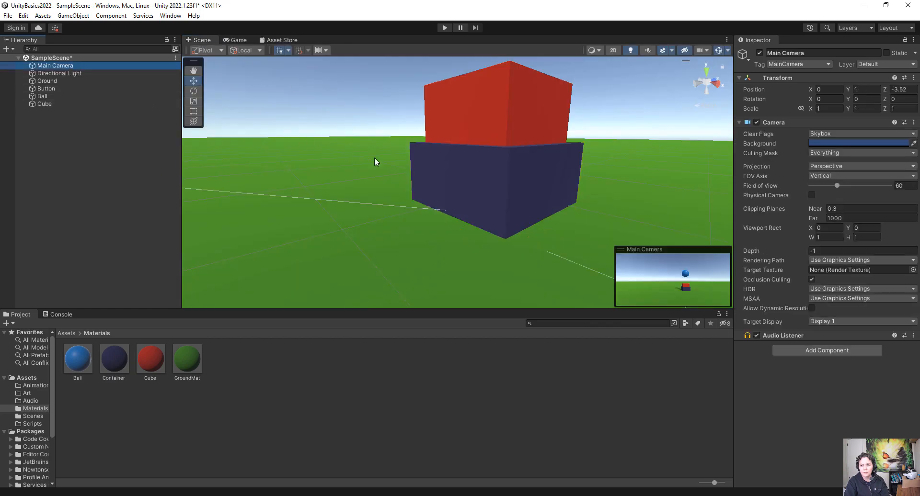
{"action": "scroll", "coordinate": [504, 165], "scroll_direction": "down", "scroll_amount": 10}
{"action": "scroll", "coordinate": [460, 185], "scroll_direction": "down", "scroll_amount": 5}
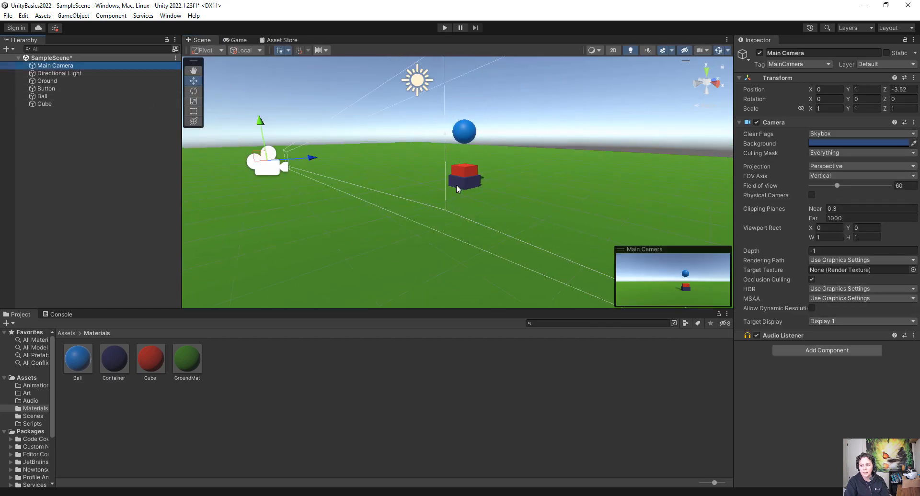
{"action": "left_click_drag", "start_coordinate": [254, 150], "coordinate": [253, 134]}
{"action": "left_click_drag", "start_coordinate": [302, 165], "coordinate": [317, 163]}
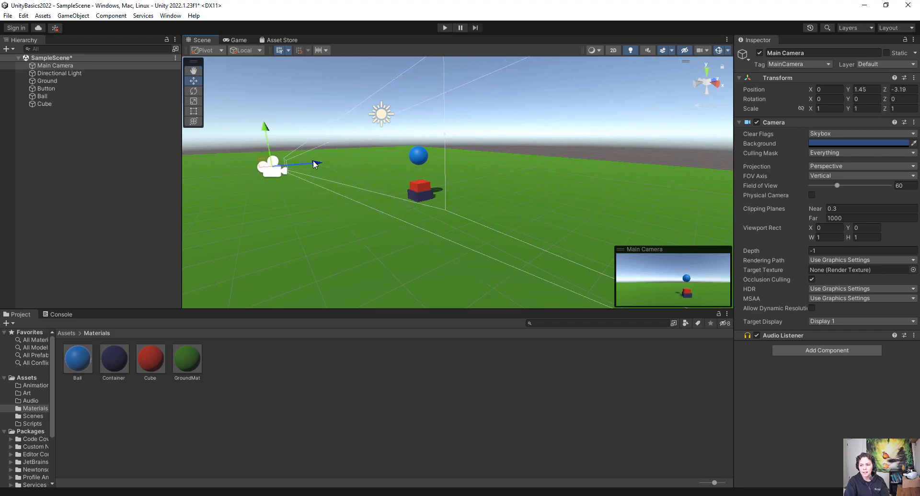
{"action": "left_click", "coordinate": [197, 92]}
{"action": "left_click_drag", "start_coordinate": [247, 137], "coordinate": [270, 117]}
{"action": "left_click", "coordinate": [193, 81]}
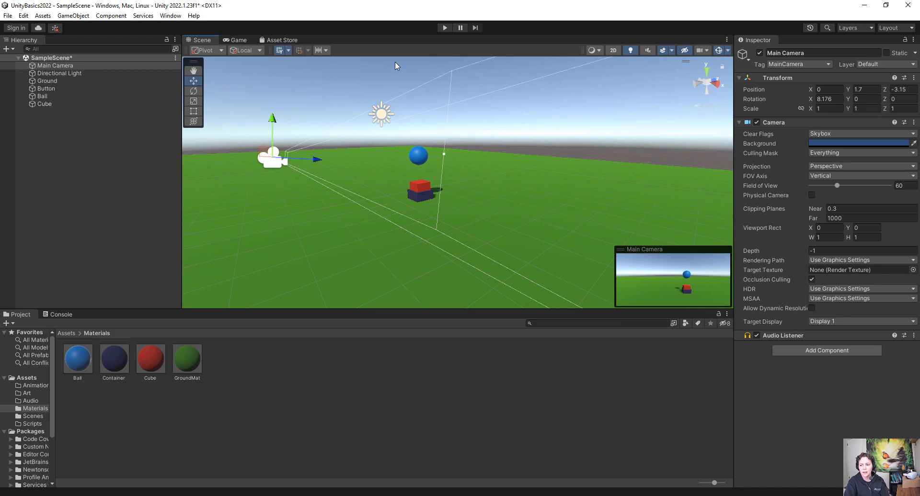
Test the scene in Play mode from the new camera angle, and raise the Ball to a Y position of about 1.76
{"action": "left_click", "coordinate": [444, 28]}
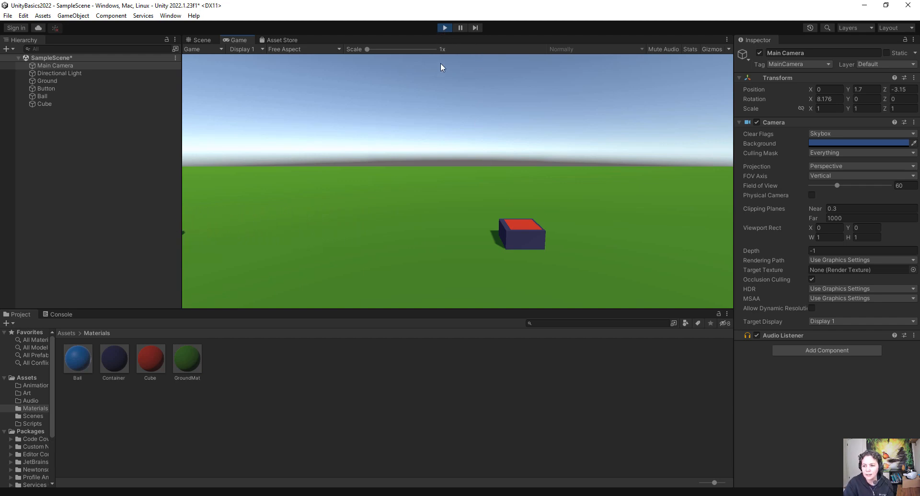
{"action": "left_click", "coordinate": [444, 28]}
{"action": "left_click", "coordinate": [421, 154]}
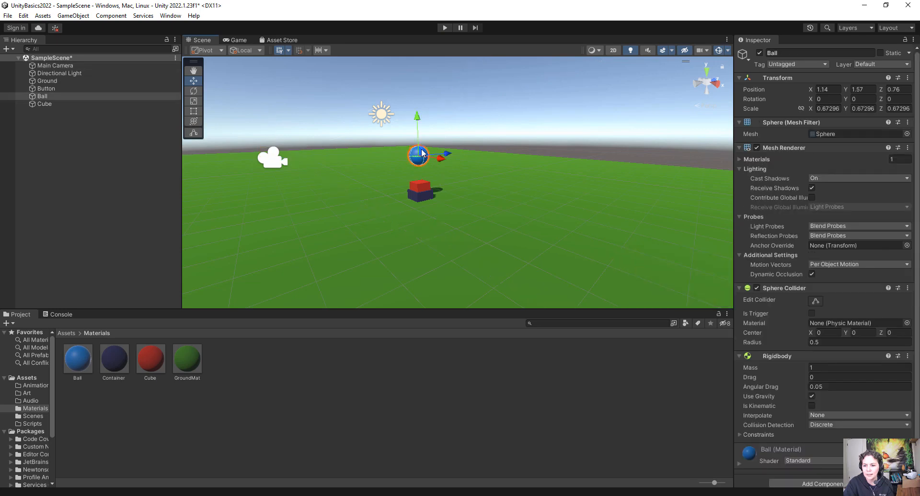
{"action": "left_click_drag", "start_coordinate": [418, 121], "coordinate": [420, 114]}
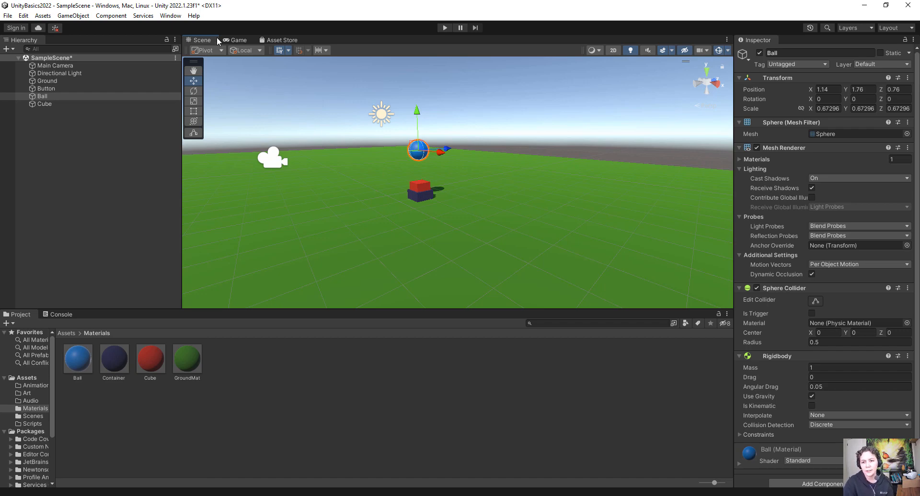
Add a 3D Cylinder to the scene and move it to about X -2.43 and Z -0.5
{"action": "middle_click_drag", "start_coordinate": [336, 209], "coordinate": [408, 200]}
{"action": "right_click_drag", "start_coordinate": [339, 206], "coordinate": [448, 236]}
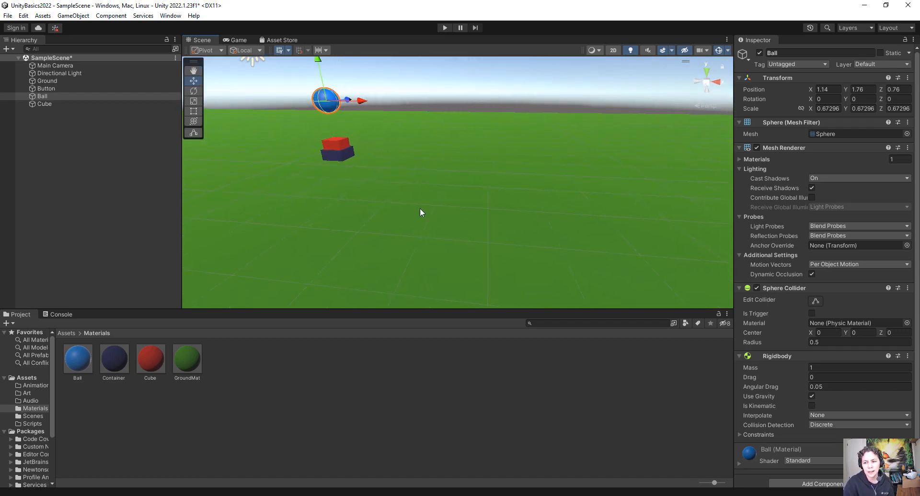
{"action": "middle_click_drag", "start_coordinate": [419, 209], "coordinate": [615, 252]}
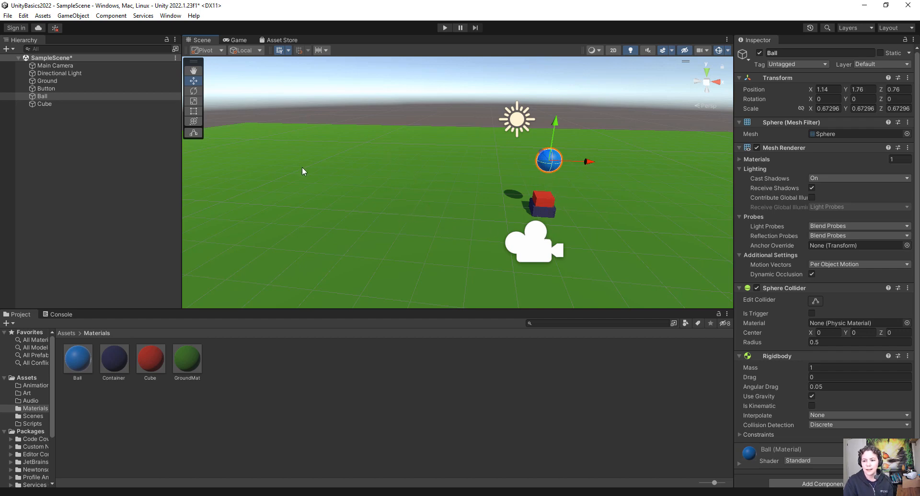
{"action": "left_click", "coordinate": [71, 164]}
{"action": "left_click", "coordinate": [81, 17]}
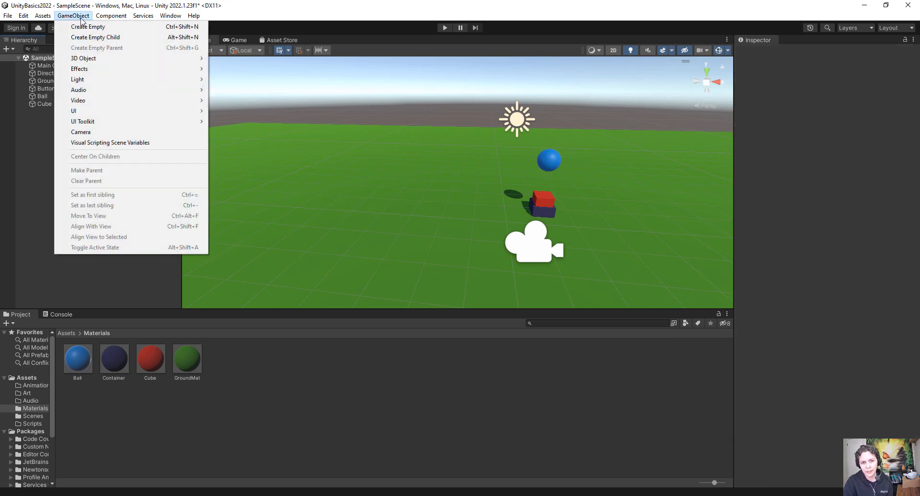
{"action": "mouse_move", "coordinate": [206, 59]}
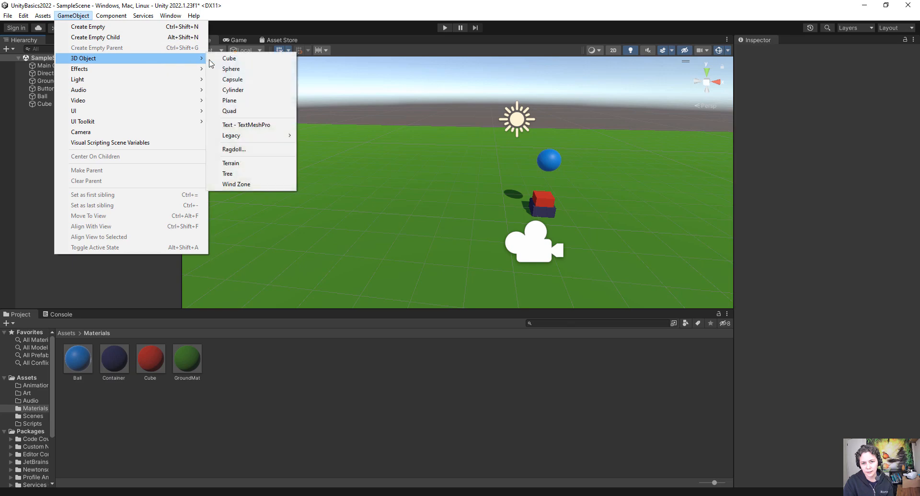
{"action": "left_click", "coordinate": [257, 92]}
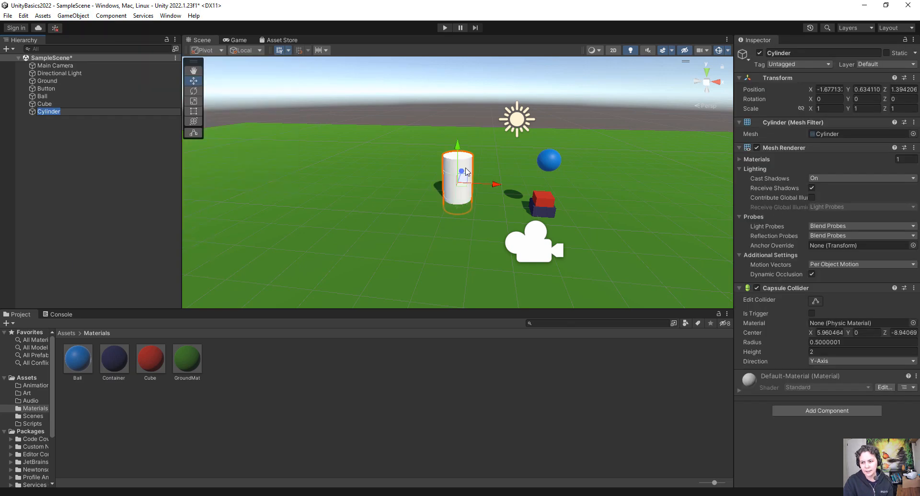
{"action": "left_click_drag", "start_coordinate": [466, 171], "coordinate": [442, 195]}
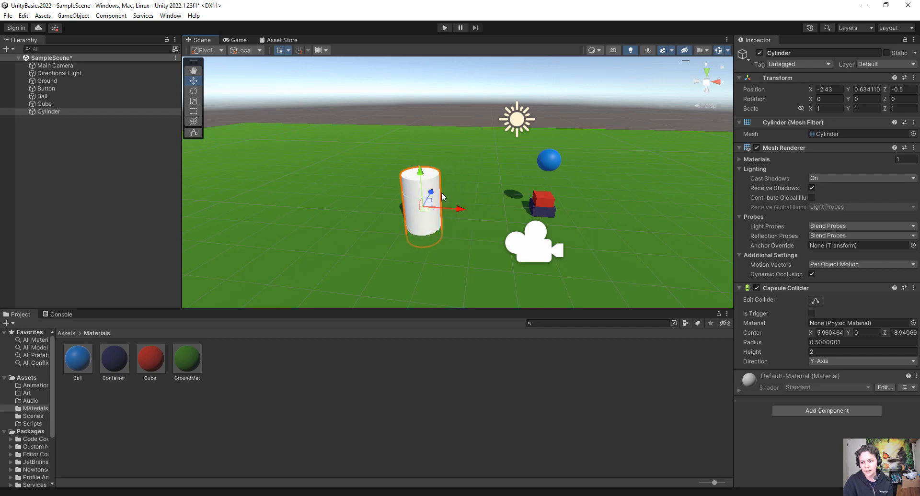
Flatten the Cylinder to a Y scale of about 0.092 and set its X rotation to 90
{"action": "left_click", "coordinate": [195, 101]}
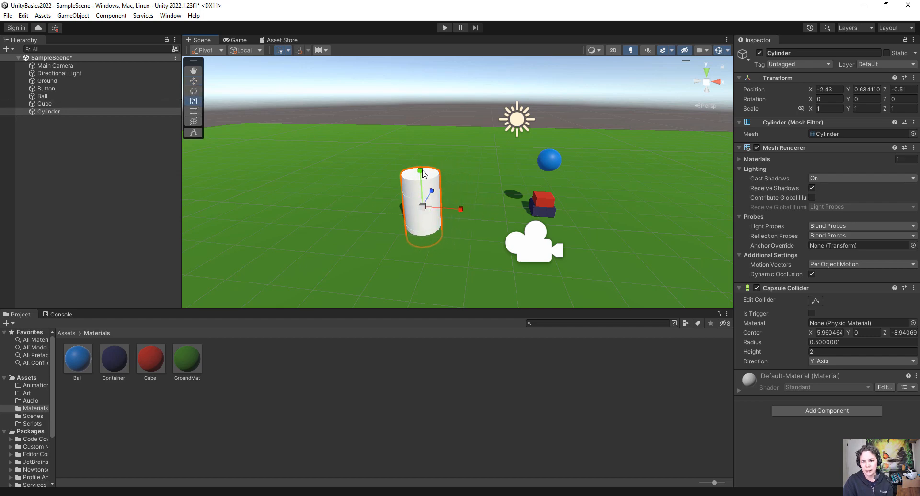
{"action": "left_click_drag", "start_coordinate": [420, 171], "coordinate": [421, 203]}
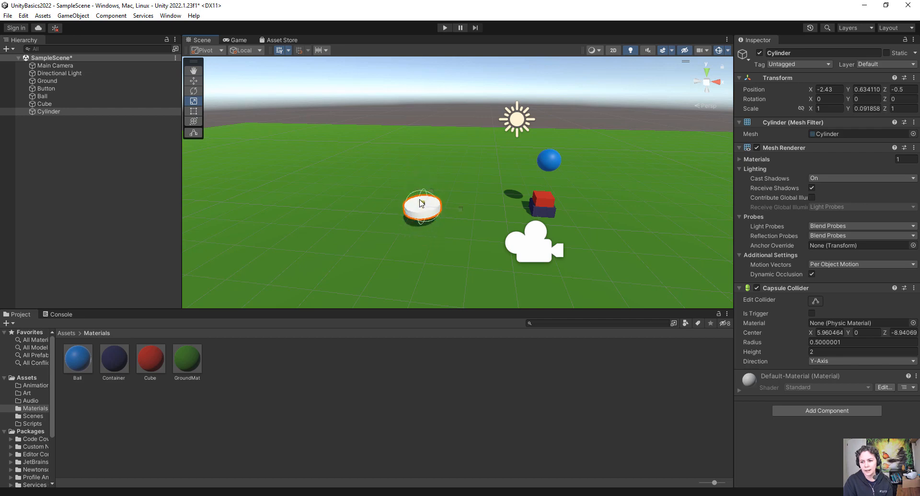
{"action": "left_click", "coordinate": [195, 91]}
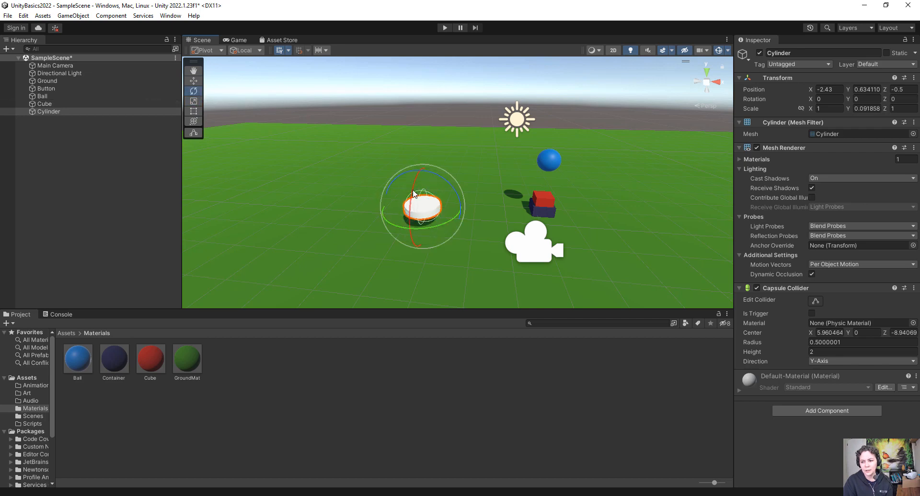
{"action": "left_click_drag", "start_coordinate": [414, 194], "coordinate": [420, 295]}
{"action": "left_click", "coordinate": [827, 99]}
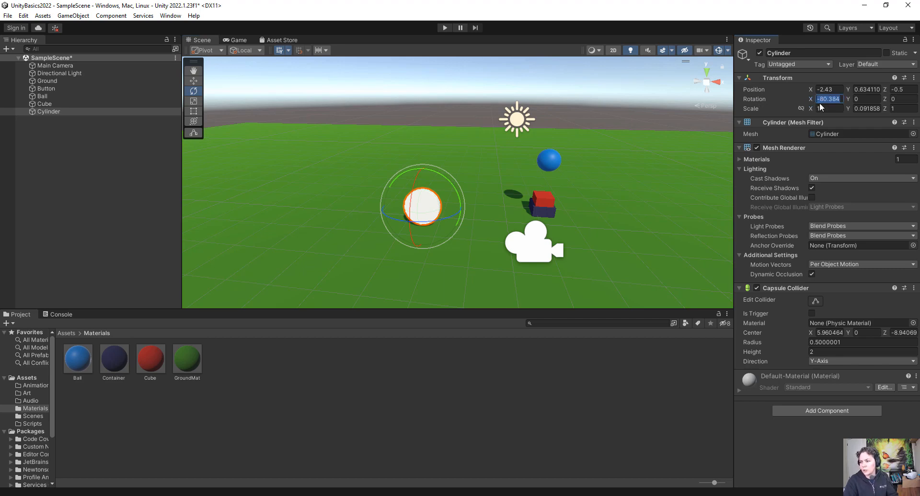
{"action": "type", "text": "90"}
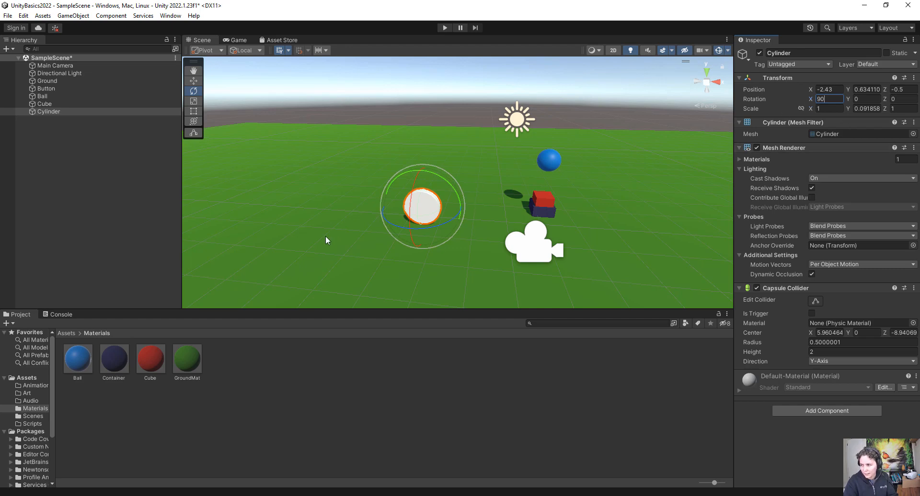
Turn the flattened Cylinder back and forth around its Z rotation axis, leaving it at about 47.8 degrees
{"action": "left_click_drag", "start_coordinate": [452, 219], "coordinate": [368, 237]}
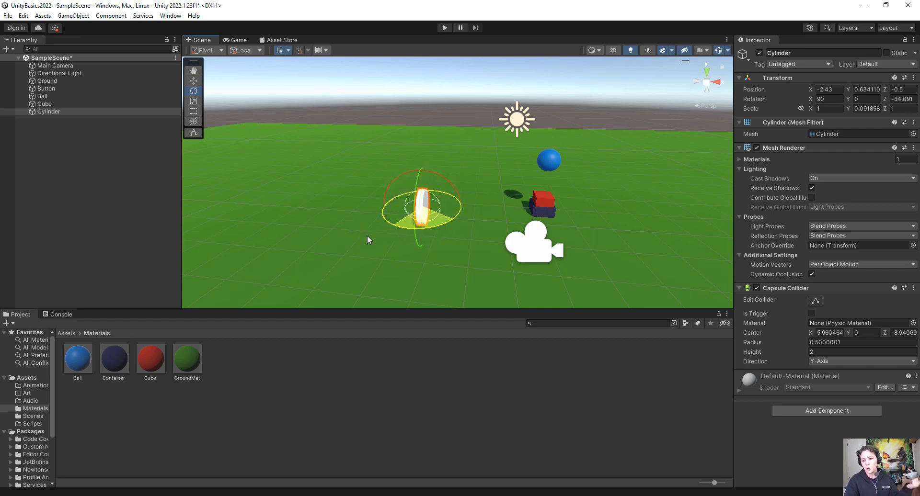
{"action": "left_click_drag", "start_coordinate": [367, 236], "coordinate": [405, 246]}
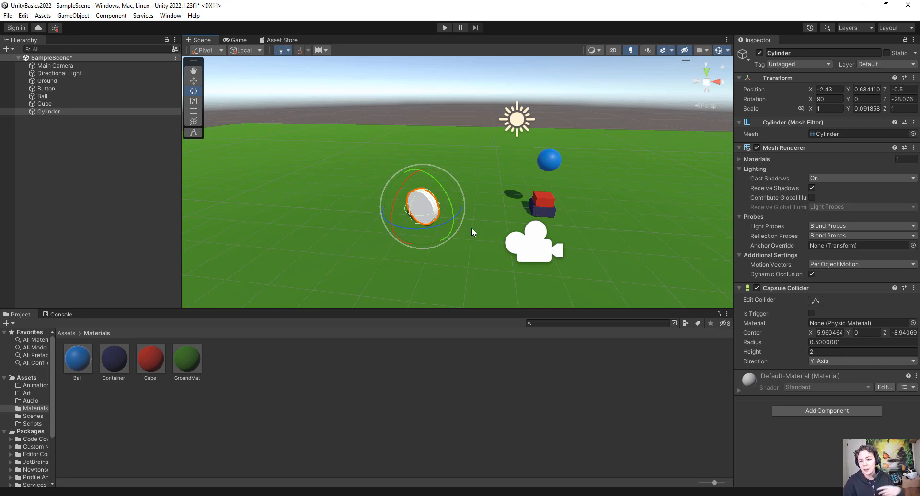
{"action": "mouse_move", "coordinate": [443, 226]}
{"action": "left_mouse_down"}
{"action": "mouse_move", "coordinate": [357, 229]}
{"action": "mouse_move", "coordinate": [430, 236]}
{"action": "mouse_move", "coordinate": [445, 216]}
{"action": "left_mouse_up"}
Save the scene and create a new material named coin in the Materials folder
{"action": "key", "text": "ctrl+s"}
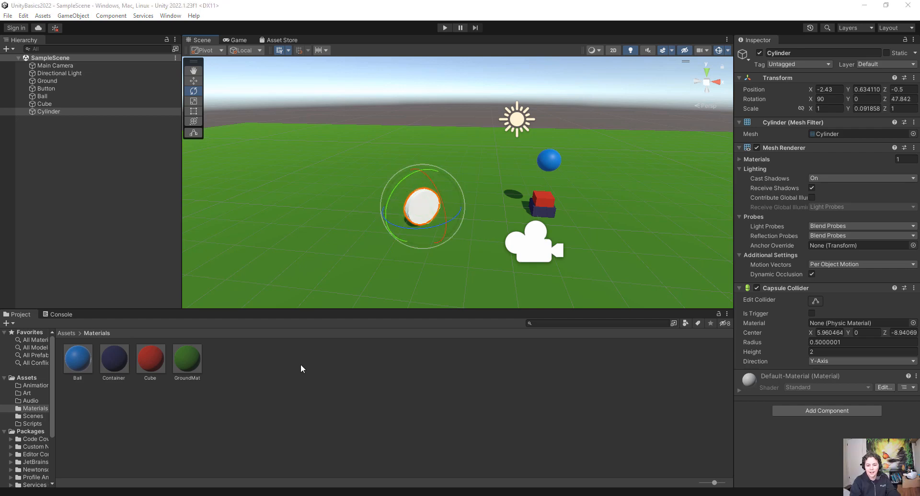
{"action": "right_click", "coordinate": [263, 381]}
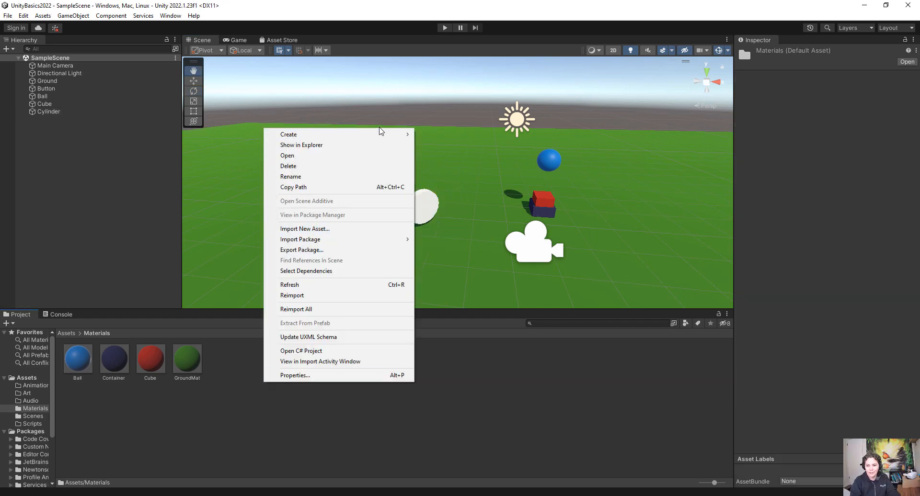
{"action": "mouse_move", "coordinate": [383, 137]}
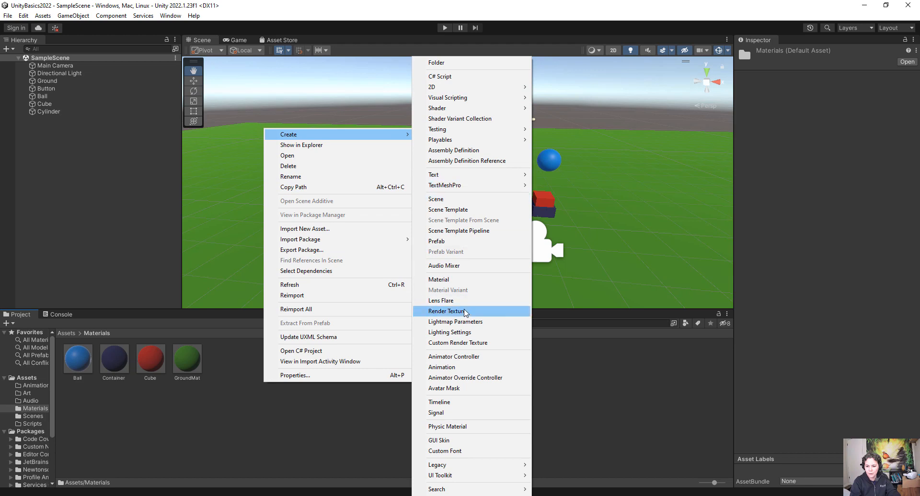
{"action": "left_click", "coordinate": [469, 280]}
{"action": "type", "text": "col"}
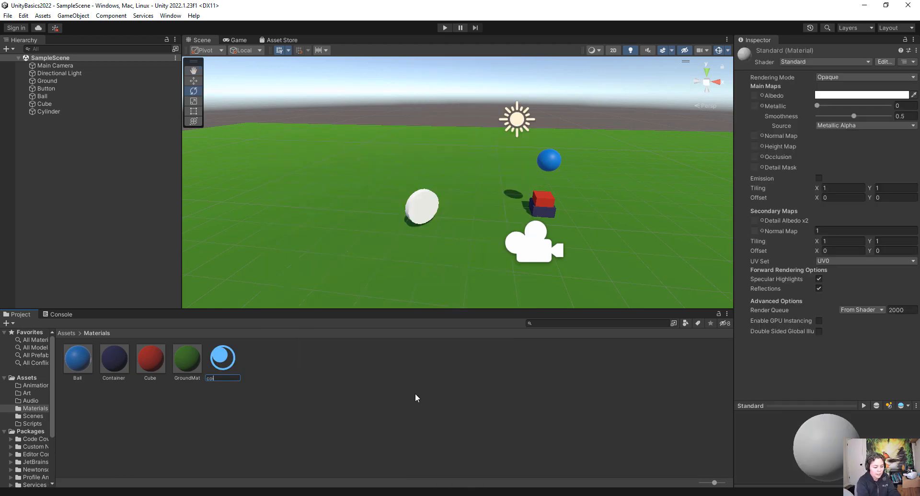
{"action": "key", "text": "Return"}
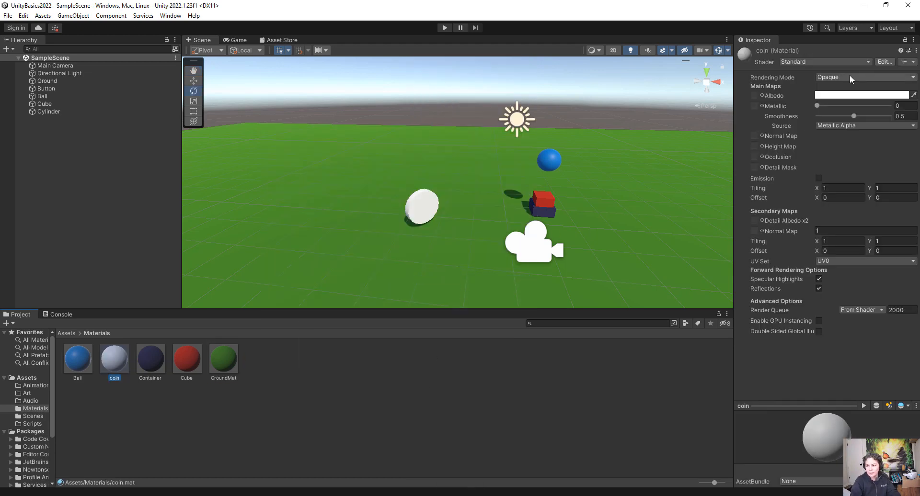
Set the coin material's albedo to golden yellow and apply it to the Cylinder, checking it in the Game view
{"action": "left_click", "coordinate": [840, 95]}
{"action": "left_click", "coordinate": [882, 132]}
{"action": "left_click_drag", "start_coordinate": [884, 152], "coordinate": [897, 154]}
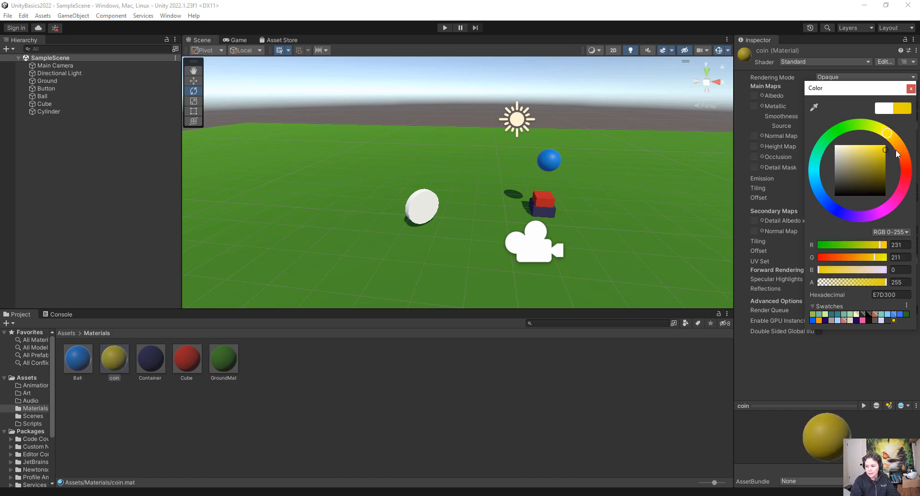
{"action": "left_click", "coordinate": [910, 88]}
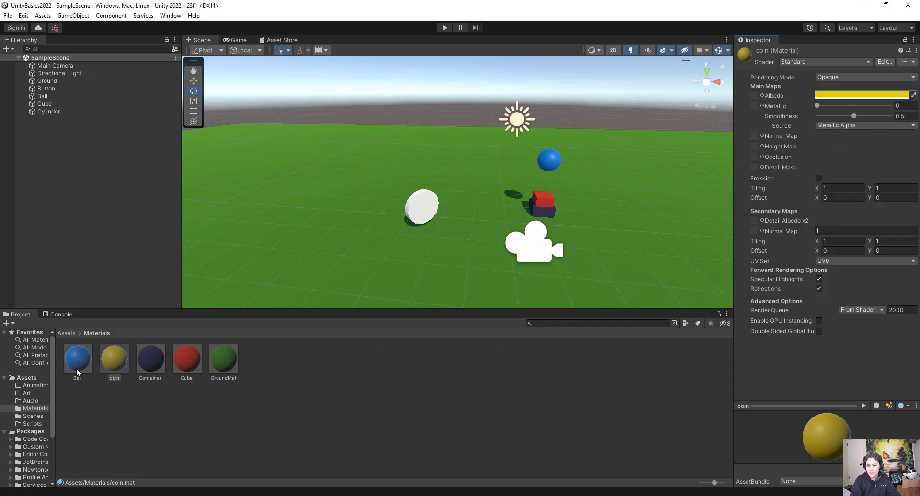
{"action": "left_click_drag", "start_coordinate": [105, 356], "coordinate": [379, 249]}
{"action": "left_click", "coordinate": [238, 40]}
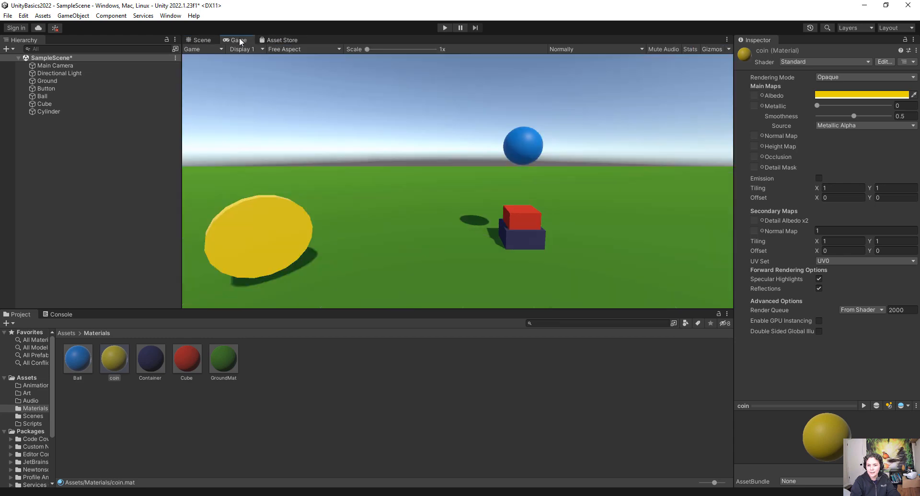
{"action": "left_click", "coordinate": [211, 41]}
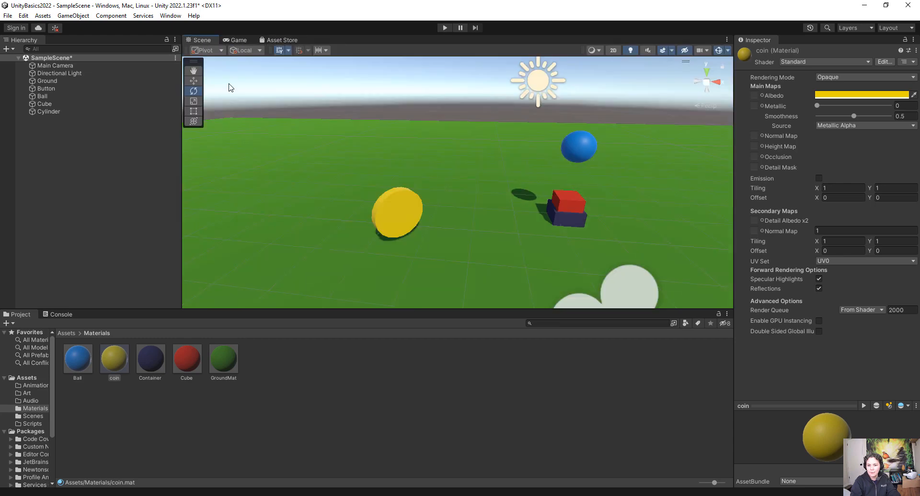
Set the Cylinder's Z rotation to 0
{"action": "left_click", "coordinate": [422, 218]}
{"action": "key", "text": "w"}
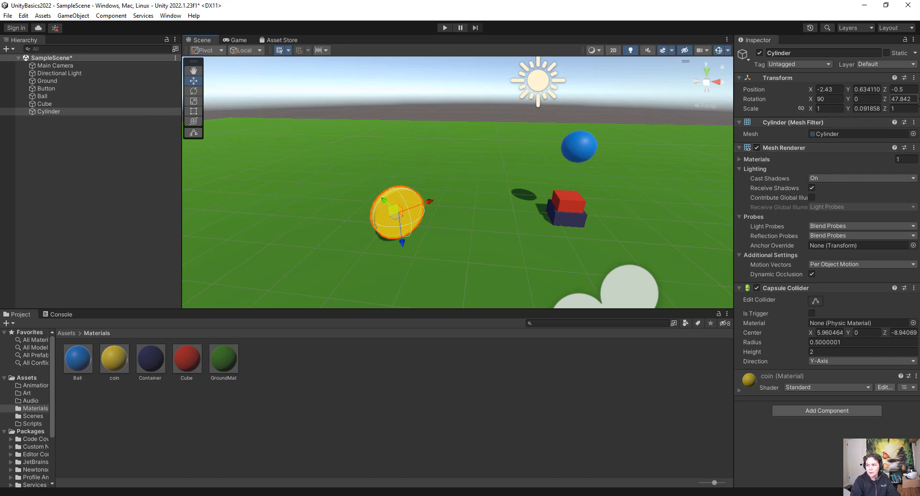
{"action": "left_click", "coordinate": [901, 99]}
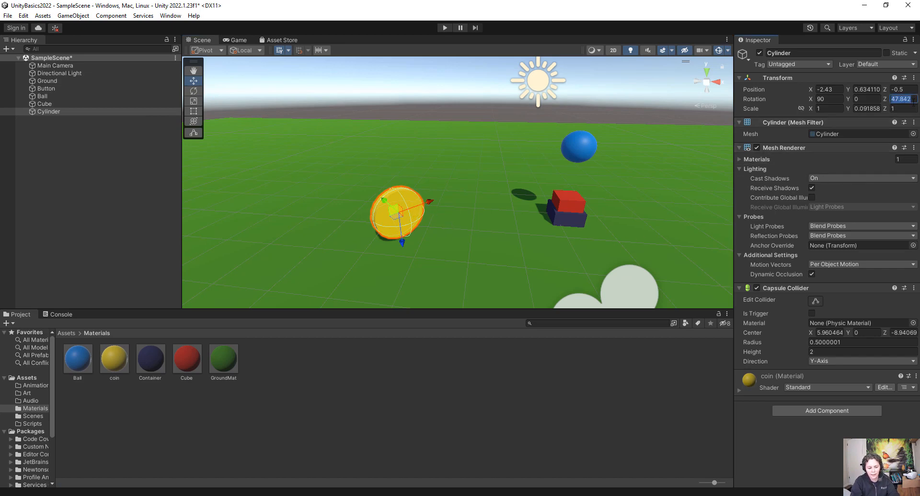
{"action": "type", "text": "0"}
Move the Cylinder to about X -2.18, Y 0.63, Z 1.49 and shrink it uniformly to about 0.83 in X and Z scale
{"action": "left_click_drag", "start_coordinate": [415, 197], "coordinate": [445, 165]}
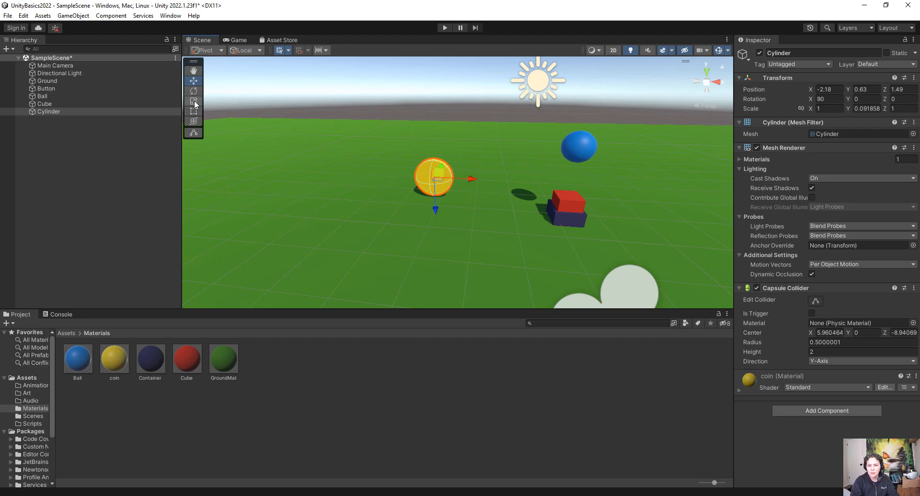
{"action": "left_click", "coordinate": [194, 101]}
{"action": "left_click_drag", "start_coordinate": [438, 177], "coordinate": [427, 210]}
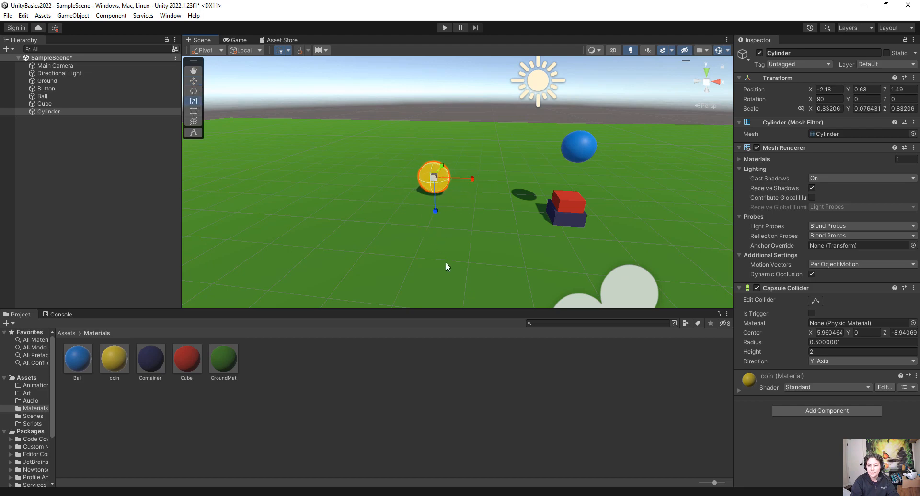
Create an animation clip named spin in the Animations folder
{"action": "left_click", "coordinate": [68, 332]}
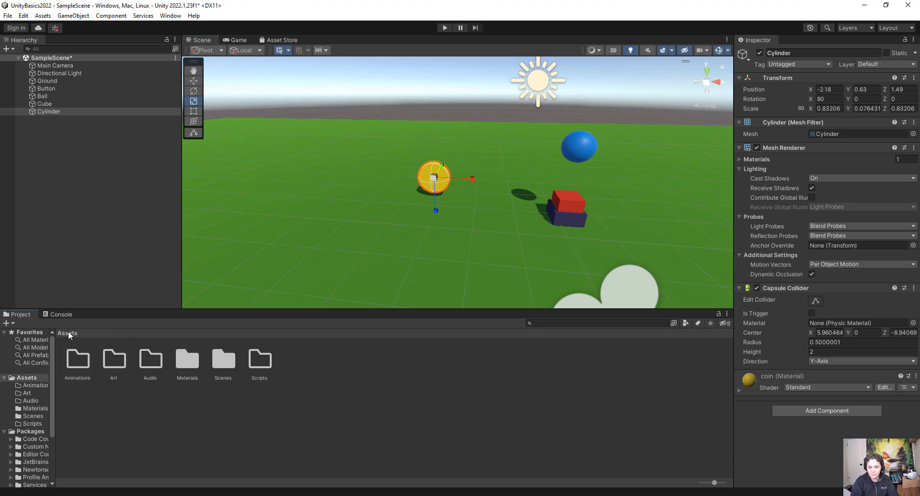
{"action": "double_click", "coordinate": [78, 360]}
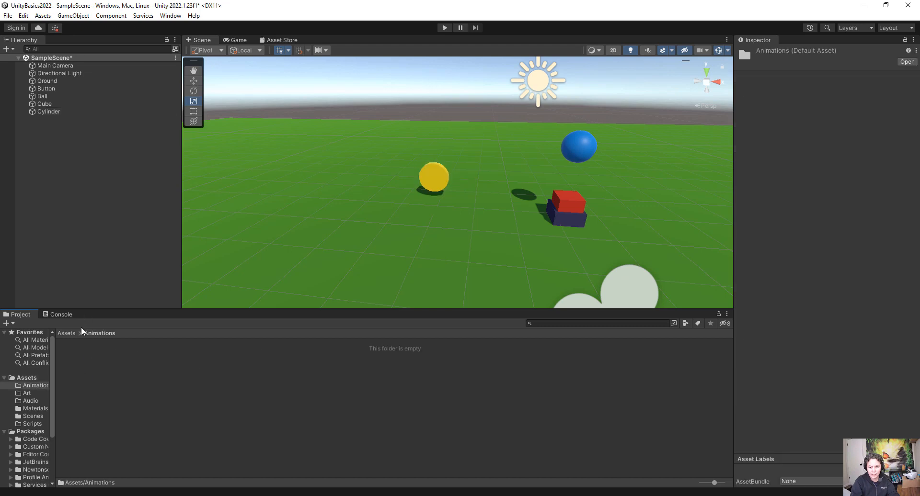
{"action": "right_click", "coordinate": [135, 372]}
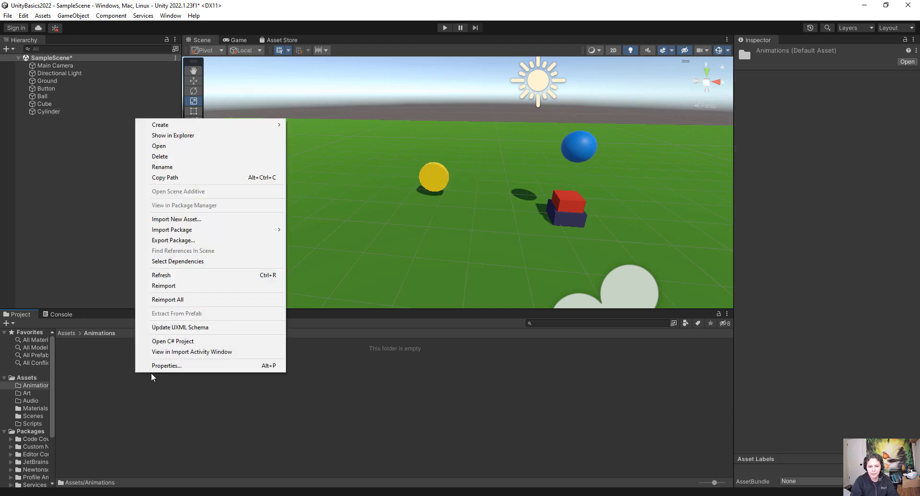
{"action": "mouse_move", "coordinate": [262, 127]}
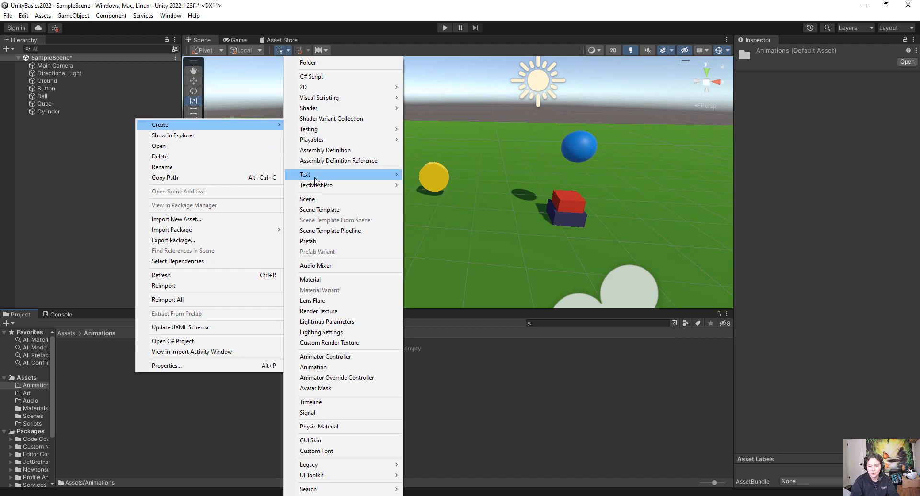
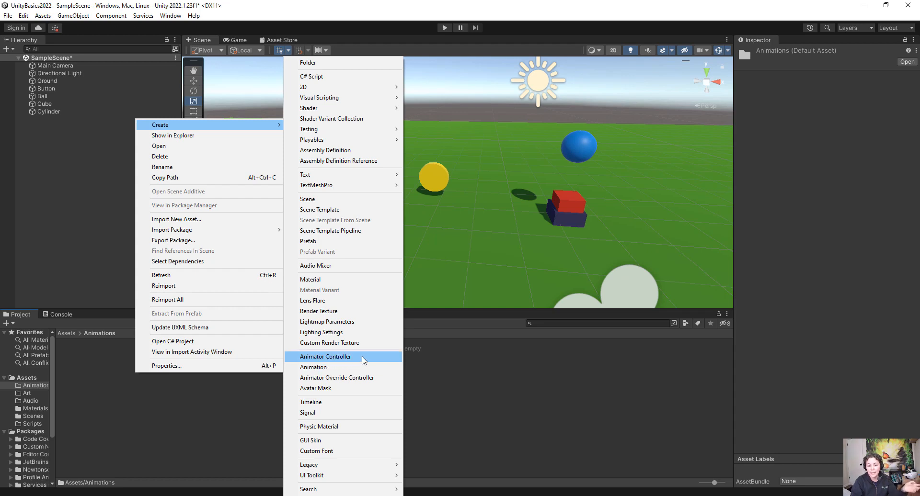
{"action": "left_click", "coordinate": [338, 368]}
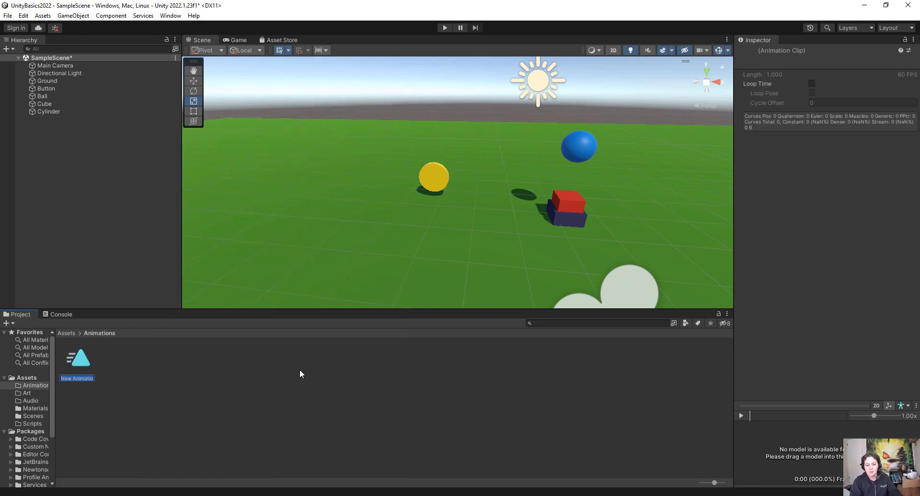
{"action": "type", "text": "spin"}
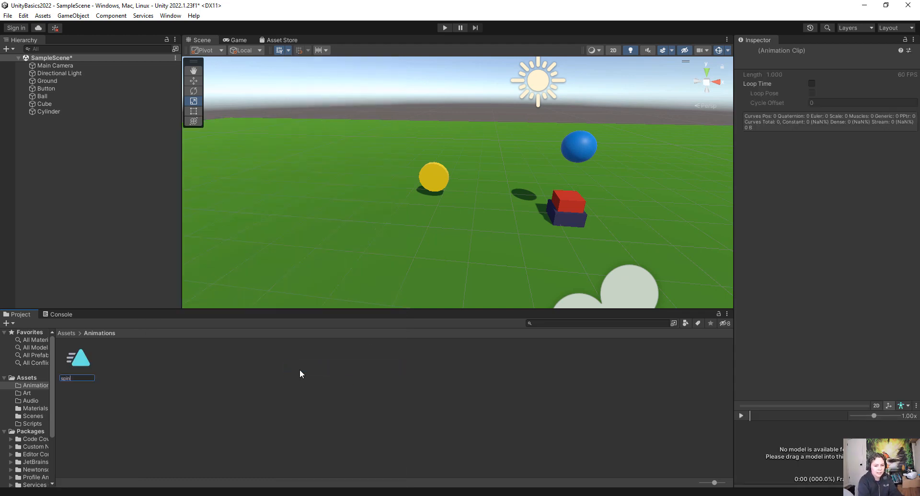
{"action": "key", "text": "Return"}
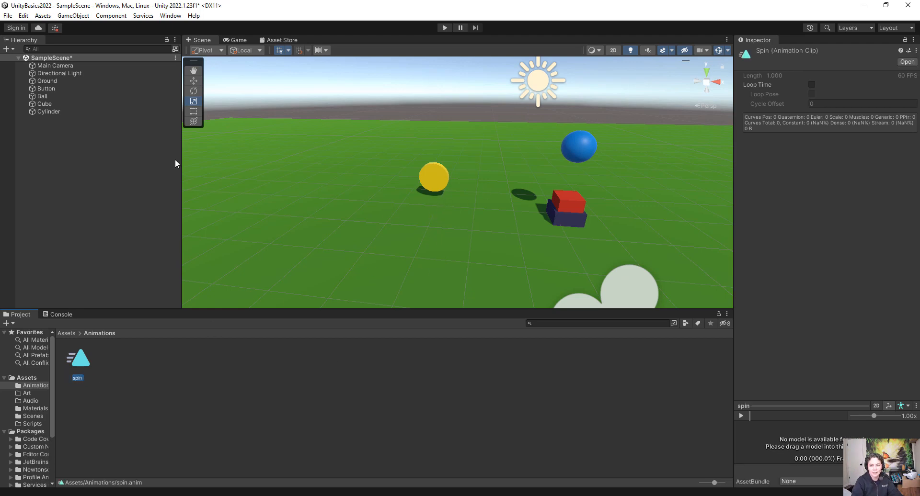
Rename the Cylinder object in the scene as Coin
{"action": "left_click", "coordinate": [54, 112]}
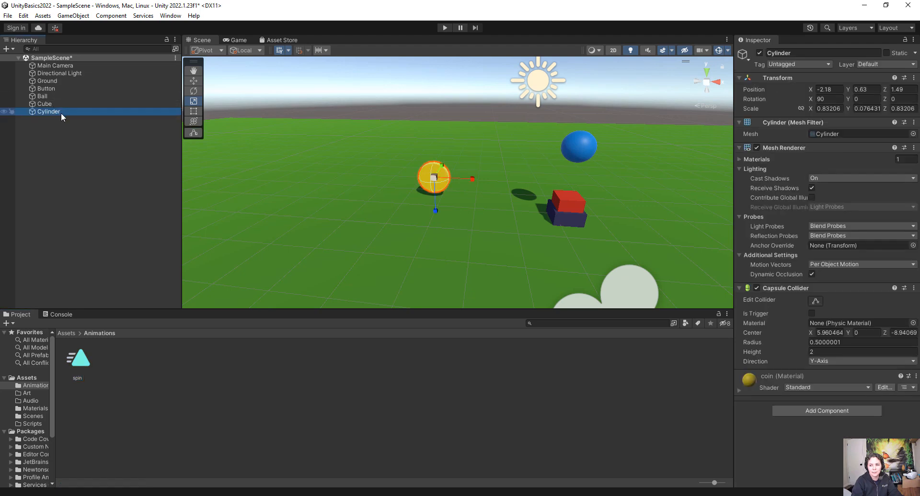
{"action": "key", "text": "F2"}
{"action": "type", "text": "Coi"}
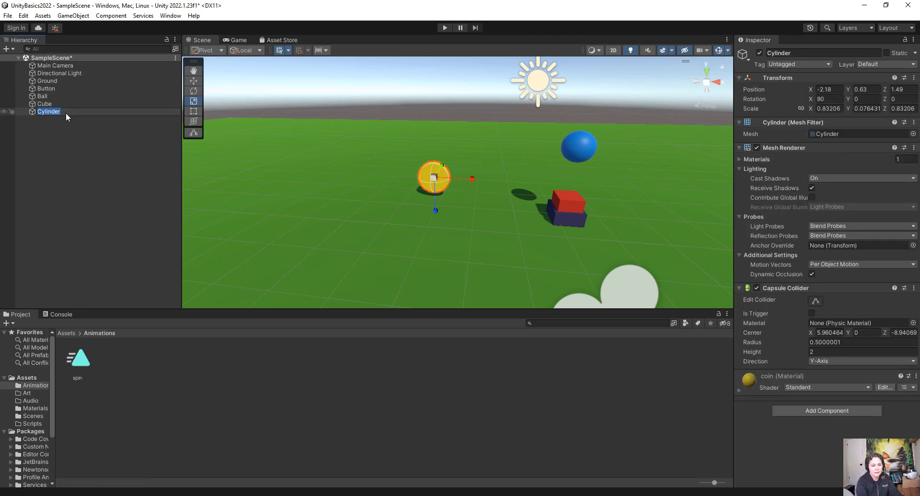
{"action": "type", "text": "n"}
{"action": "key", "text": "Return"}
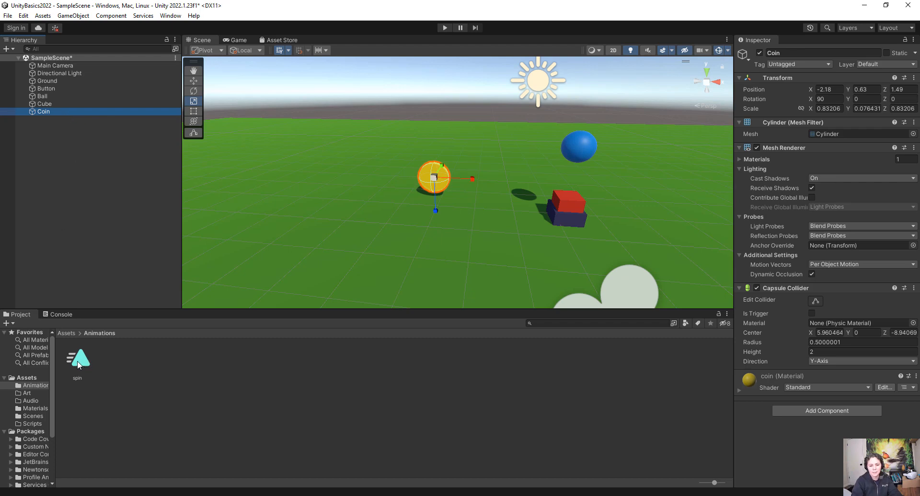
Attach the spin animation to the Coin object, review its Animator component and select its controller asset
{"action": "left_click_drag", "start_coordinate": [79, 366], "coordinate": [832, 412]}
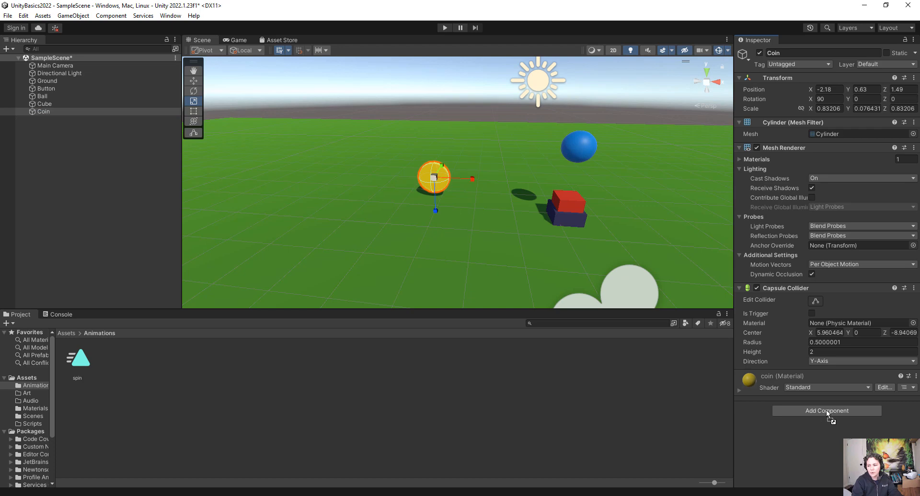
{"action": "left_click_drag", "start_coordinate": [807, 407], "coordinate": [827, 412]}
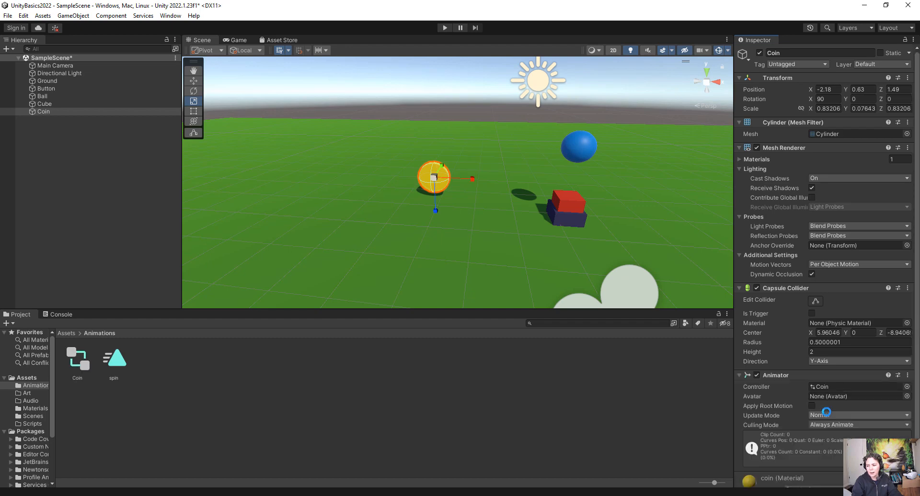
{"action": "scroll", "coordinate": [775, 402], "scroll_direction": "down", "scroll_amount": 1}
{"action": "scroll", "coordinate": [775, 401], "scroll_direction": "down", "scroll_amount": 1}
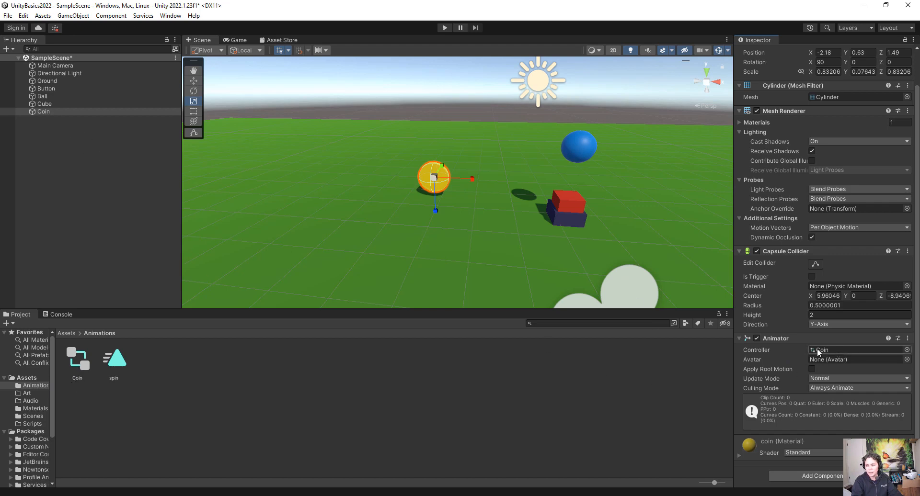
{"action": "left_click", "coordinate": [74, 363]}
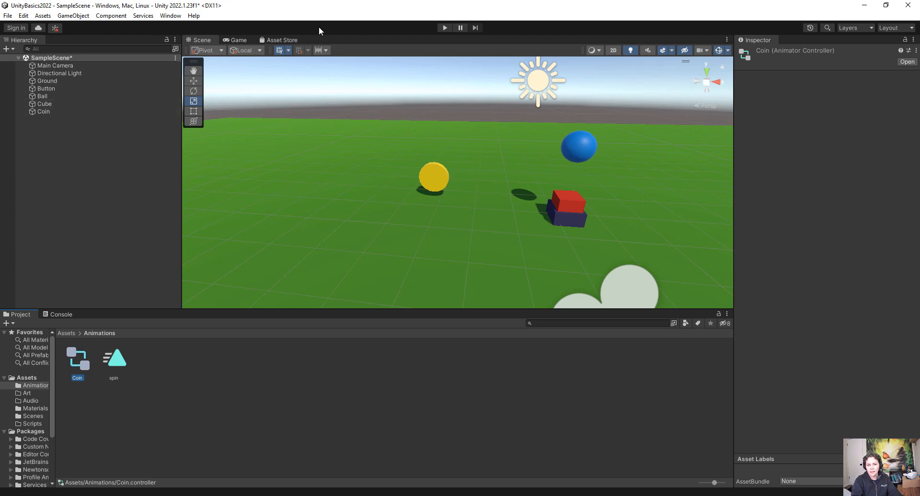
Open the Coin controller in the Animator, move the spin state slightly away from Any State, and close the Animator
{"action": "left_click", "coordinate": [168, 16]}
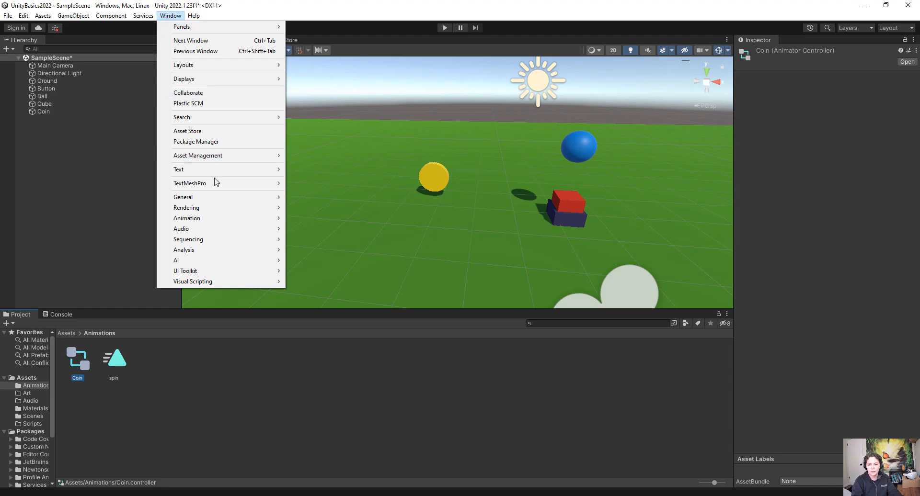
{"action": "mouse_move", "coordinate": [231, 222]}
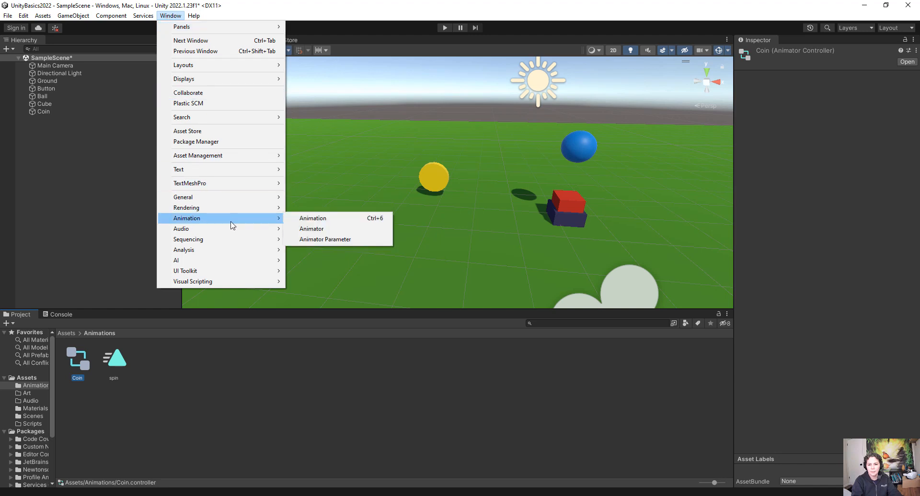
{"action": "left_click", "coordinate": [323, 230]}
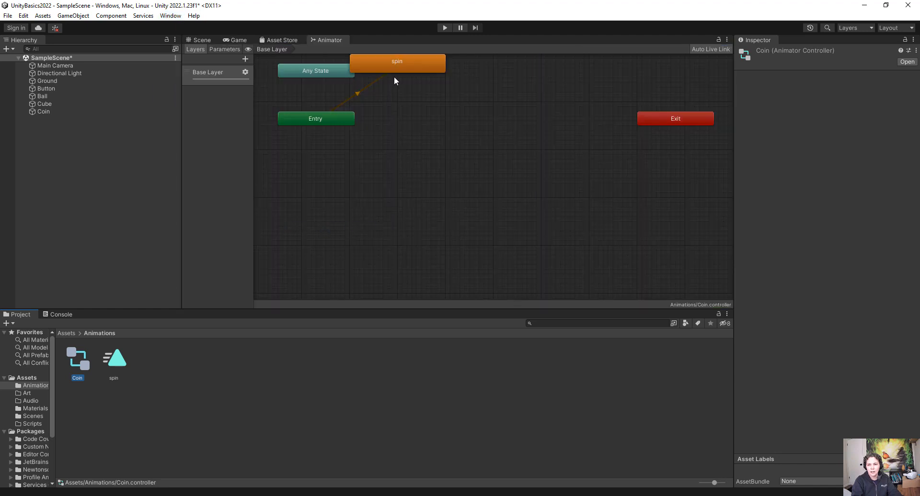
{"action": "left_click_drag", "start_coordinate": [394, 65], "coordinate": [435, 82]}
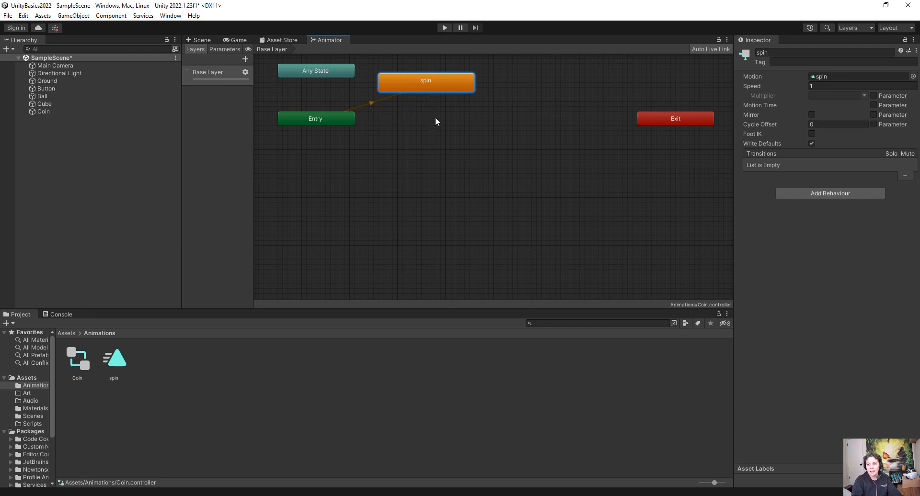
{"action": "right_click", "coordinate": [321, 39]}
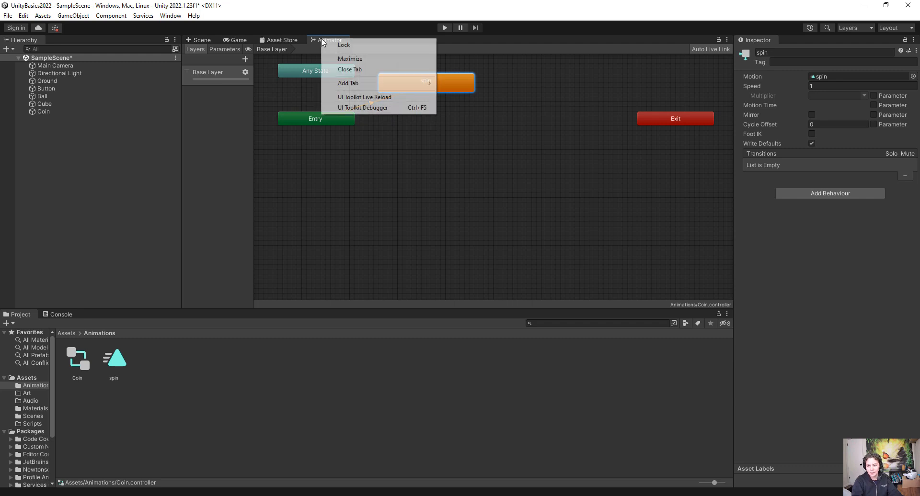
{"action": "left_click", "coordinate": [375, 71]}
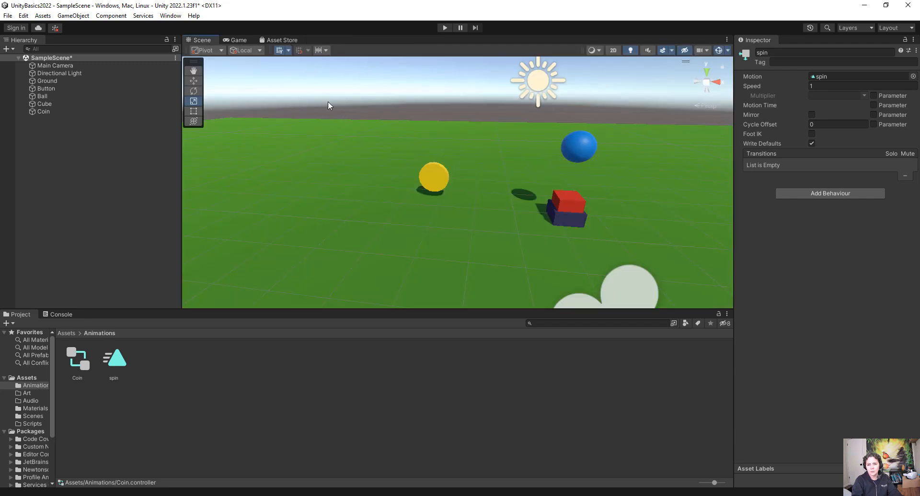
Open the Animation window and dock it as a tab beside the Console
{"action": "left_click", "coordinate": [169, 16]}
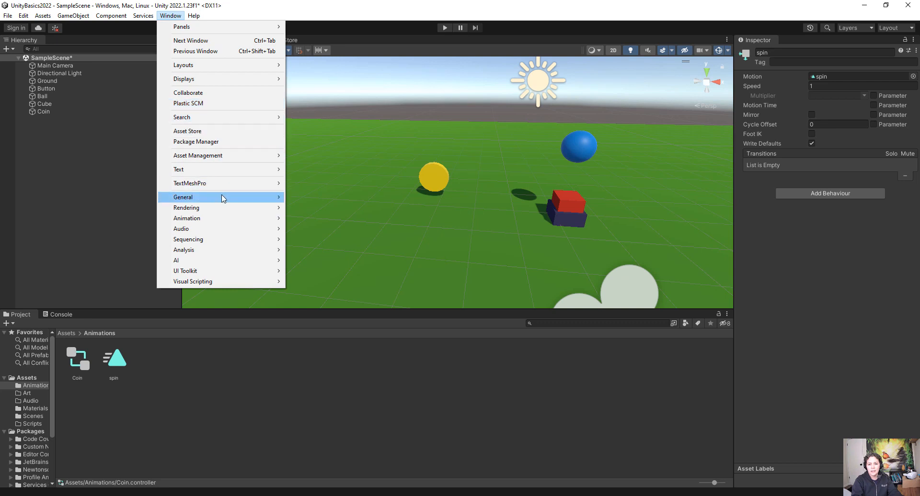
{"action": "mouse_move", "coordinate": [248, 221]}
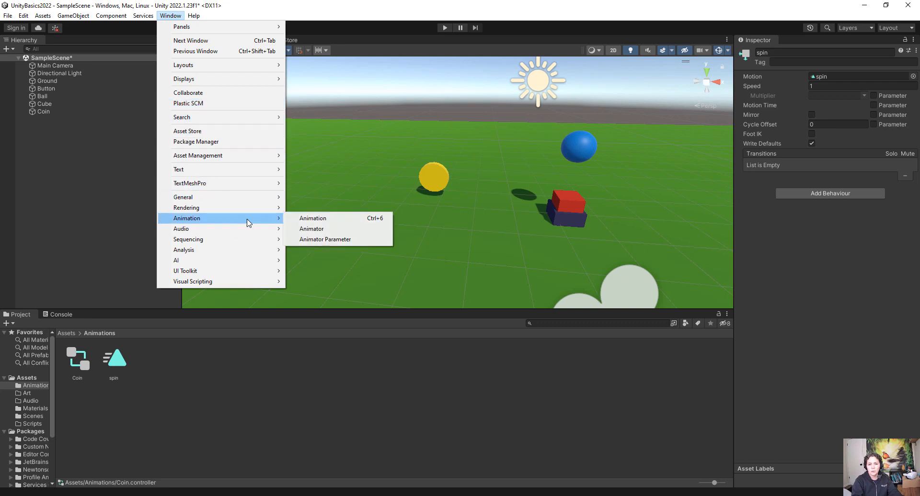
{"action": "left_click", "coordinate": [330, 218]}
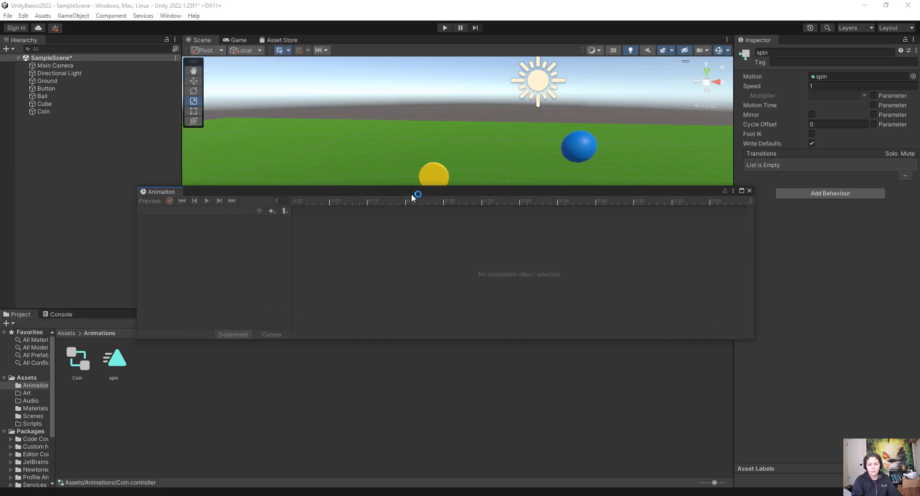
{"action": "left_click_drag", "start_coordinate": [490, 175], "coordinate": [493, 148]}
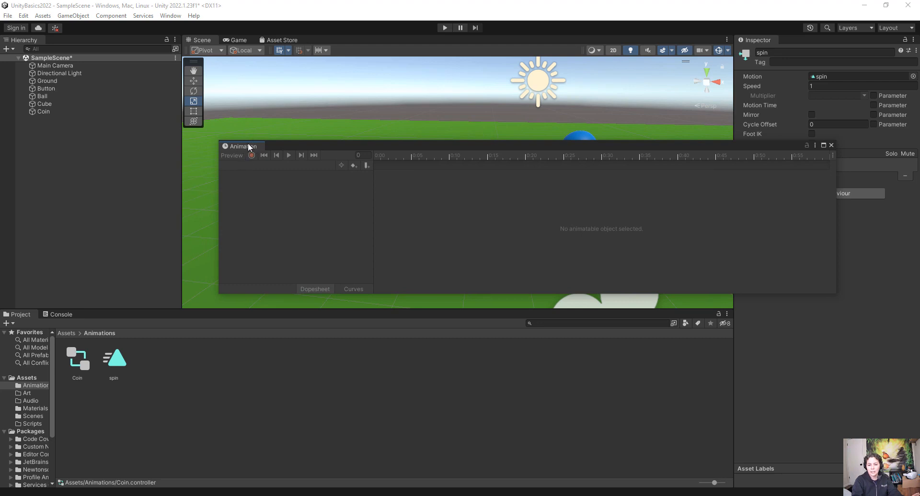
{"action": "left_click_drag", "start_coordinate": [231, 151], "coordinate": [206, 322]}
{"action": "left_click_drag", "start_coordinate": [323, 318], "coordinate": [173, 317]}
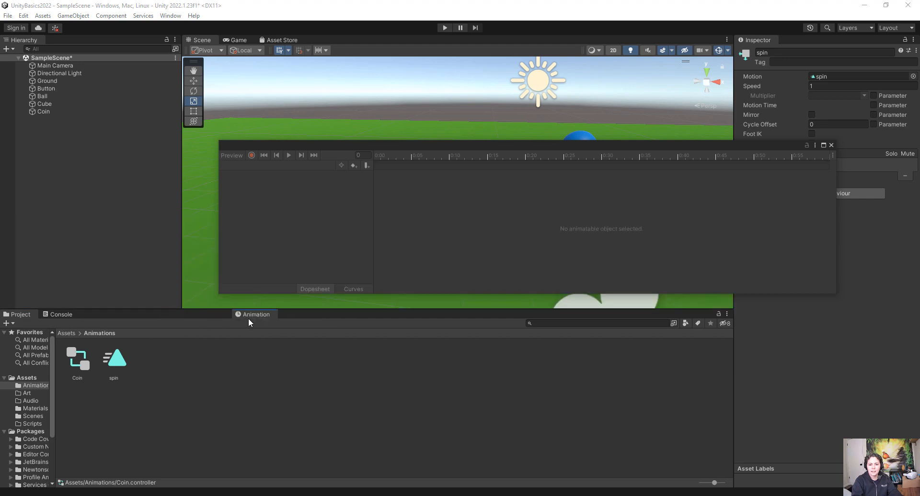
{"action": "left_click_drag", "start_coordinate": [248, 318], "coordinate": [137, 311]}
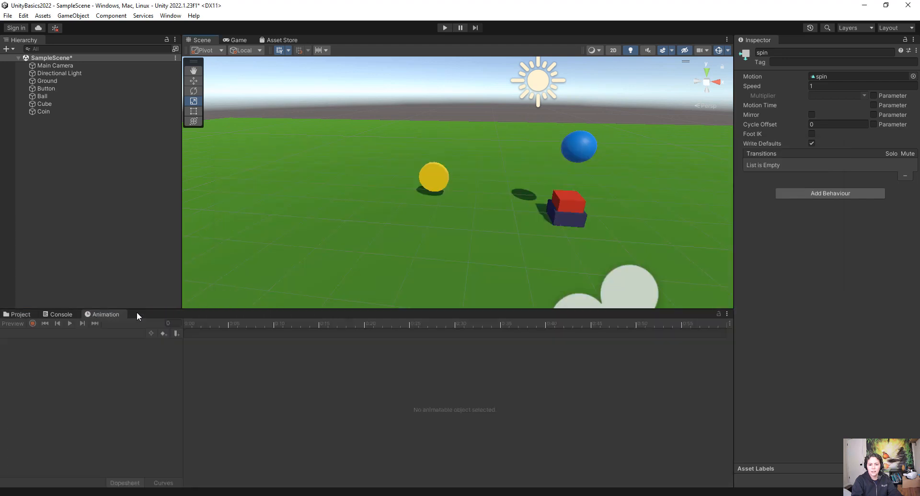
{"action": "left_click", "coordinate": [19, 314]}
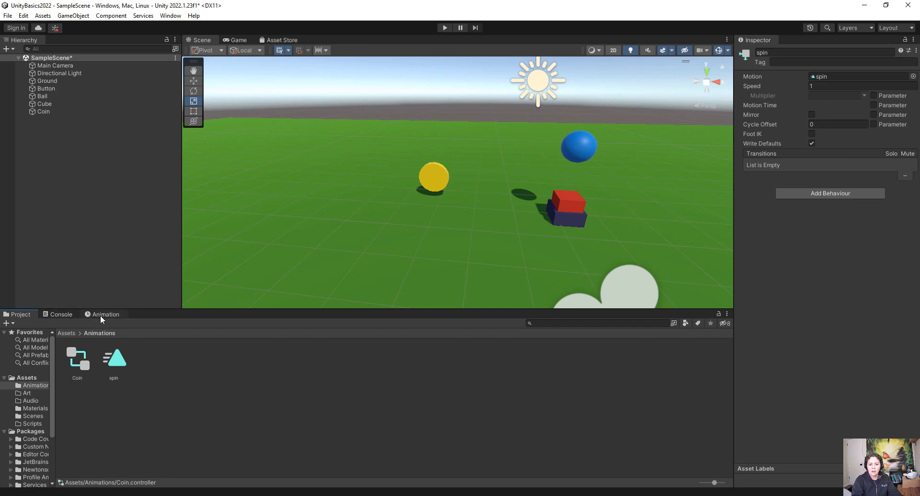
{"action": "left_click", "coordinate": [101, 316]}
{"action": "left_click", "coordinate": [18, 316]}
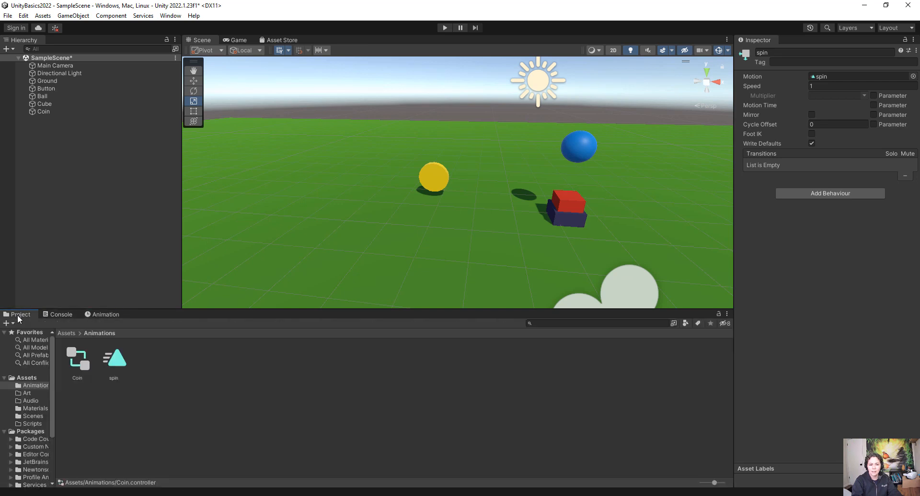
{"action": "left_click", "coordinate": [108, 315]}
{"action": "left_click", "coordinate": [61, 315]}
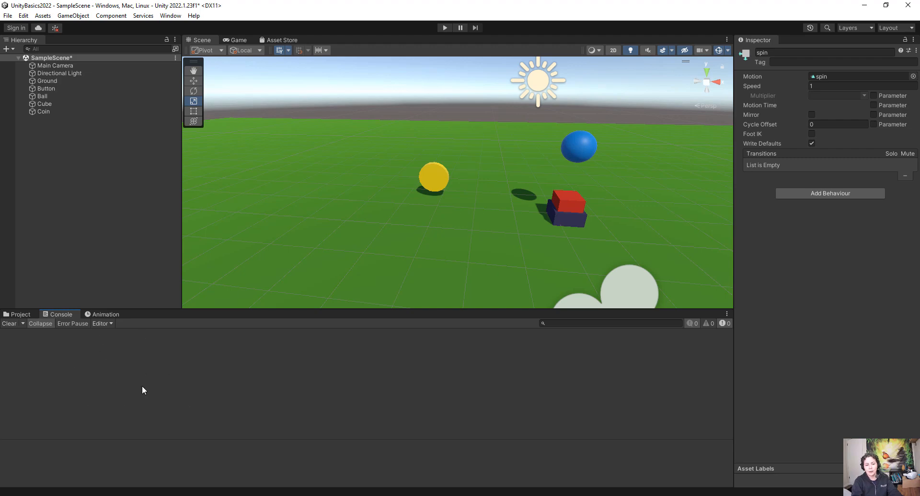
Select the Coin and add its Transform Rotation property to the spin animation
{"action": "left_click", "coordinate": [109, 315]}
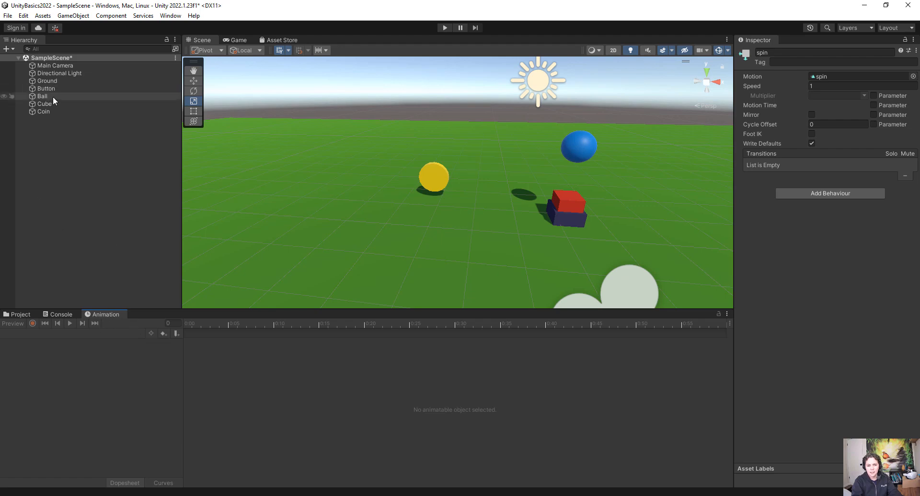
{"action": "left_click", "coordinate": [50, 111]}
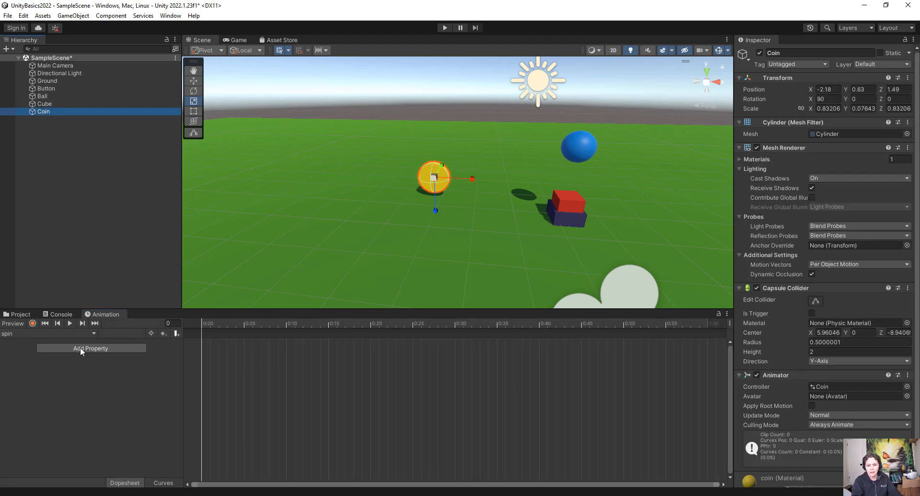
{"action": "left_click", "coordinate": [87, 349]}
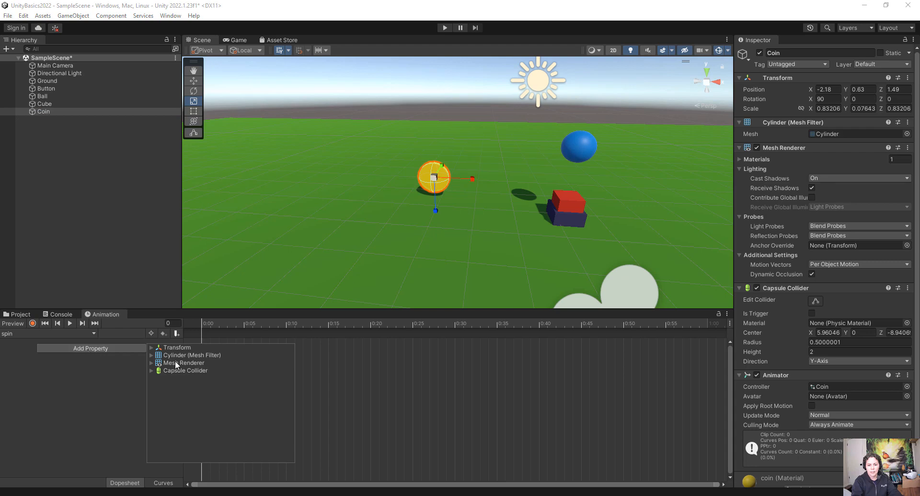
{"action": "left_click", "coordinate": [152, 348]}
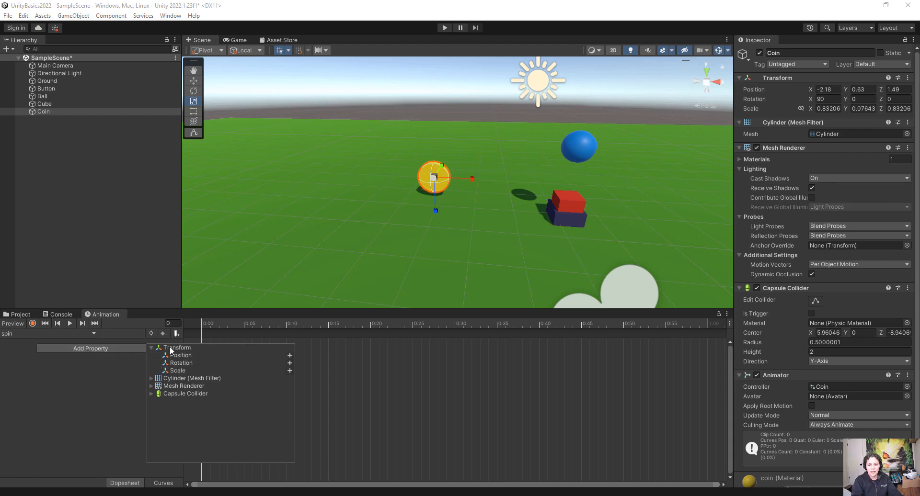
{"action": "left_click", "coordinate": [151, 348]}
{"action": "left_click", "coordinate": [151, 349]}
{"action": "left_click", "coordinate": [290, 363]}
Check the rotation keyframes at the start and end of the spin clip and save the scene
{"action": "left_click", "coordinate": [202, 343]}
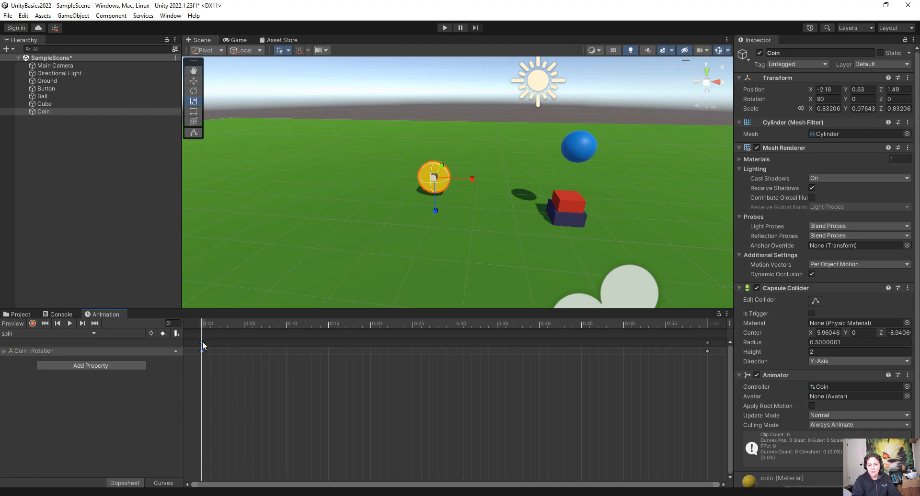
{"action": "left_click", "coordinate": [707, 342]}
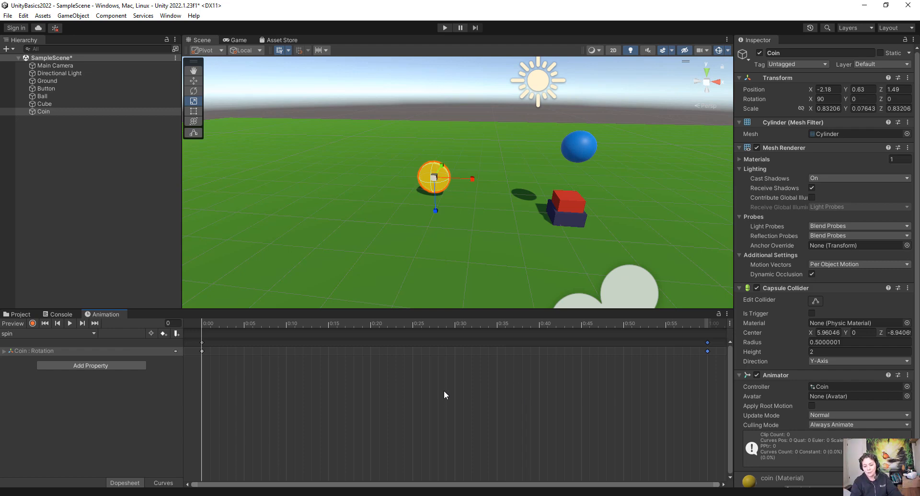
{"action": "key", "text": "ctrl+s"}
{"action": "left_click", "coordinate": [234, 353]}
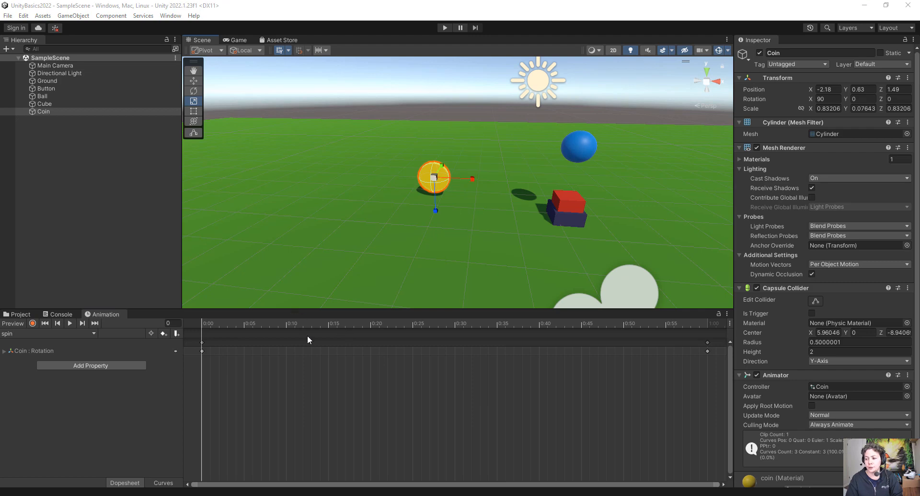
At frame 30 of the spin animation, rotate the Coin to about -173 on Z and add a rotation keyframe
{"action": "left_click", "coordinate": [205, 324]}
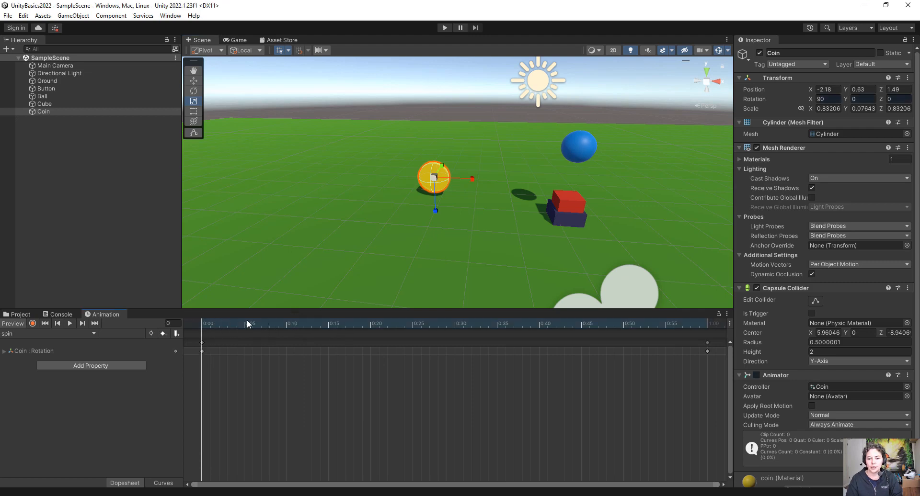
{"action": "left_click_drag", "start_coordinate": [219, 325], "coordinate": [455, 324]}
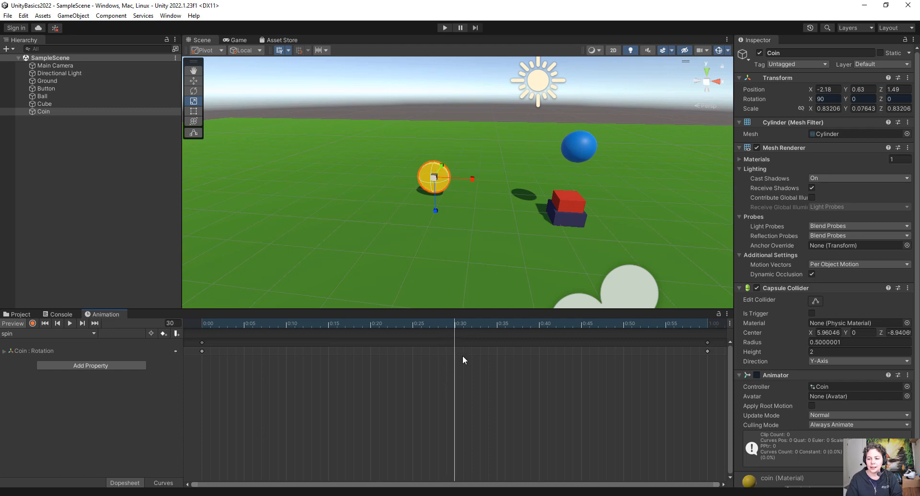
{"action": "left_click", "coordinate": [5, 352]}
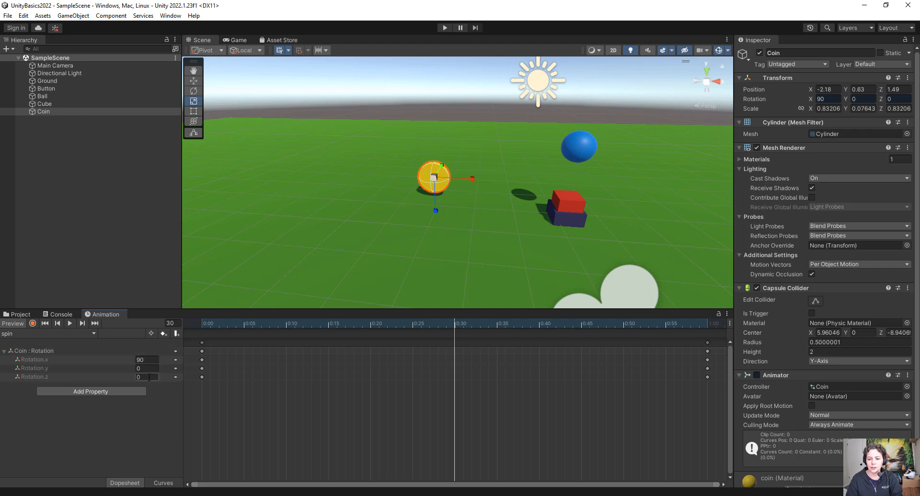
{"action": "right_click", "coordinate": [452, 341]}
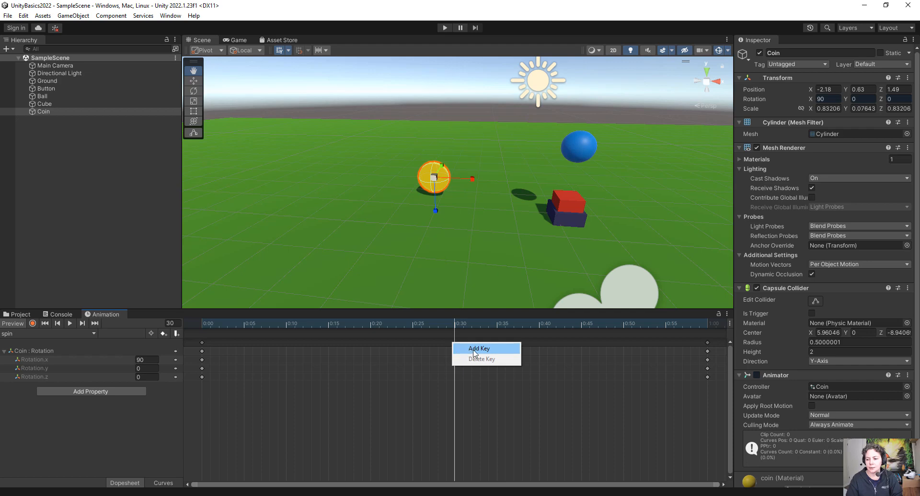
{"action": "left_click", "coordinate": [454, 324]}
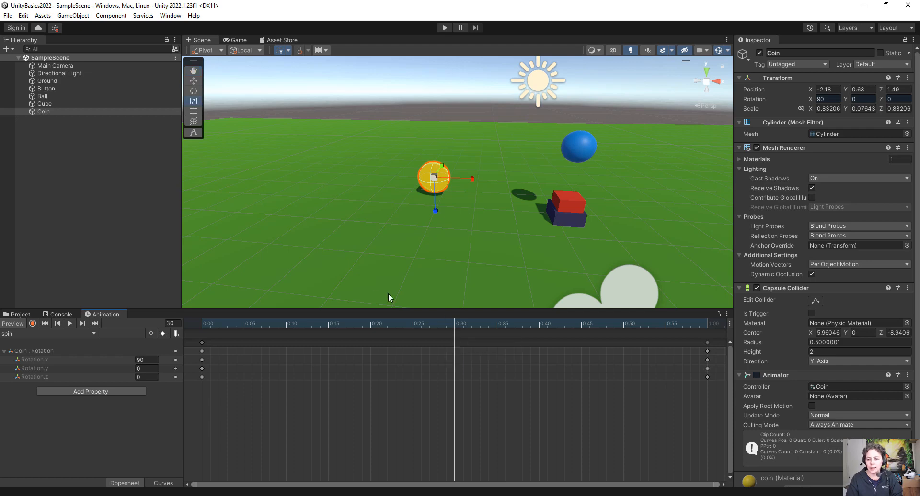
{"action": "left_click", "coordinate": [193, 91]}
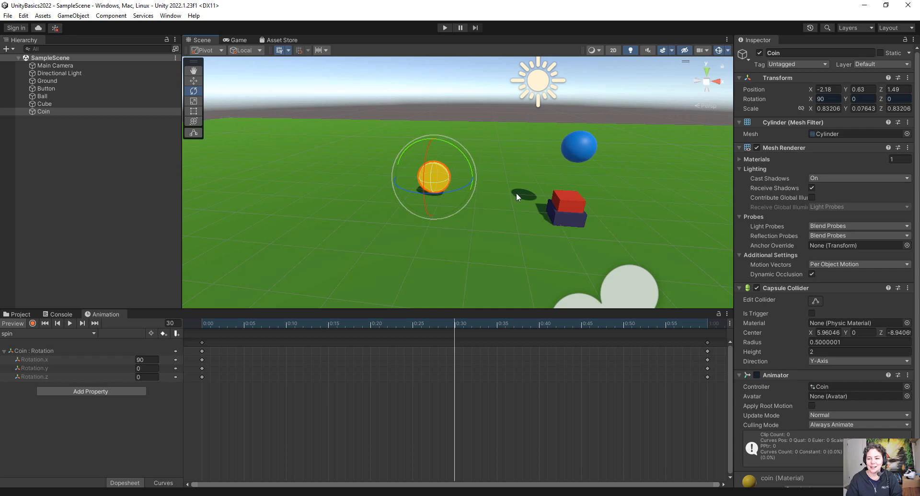
{"action": "left_click_drag", "start_coordinate": [456, 188], "coordinate": [254, 162]}
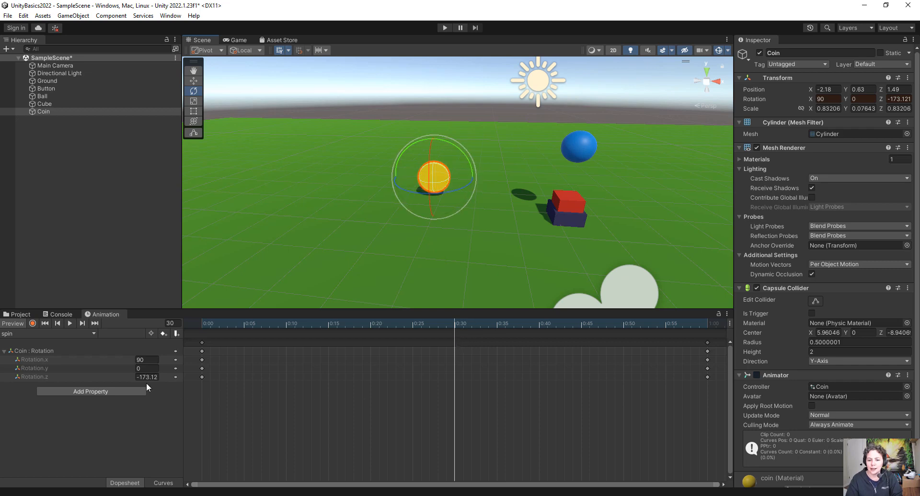
{"action": "right_click", "coordinate": [455, 342]}
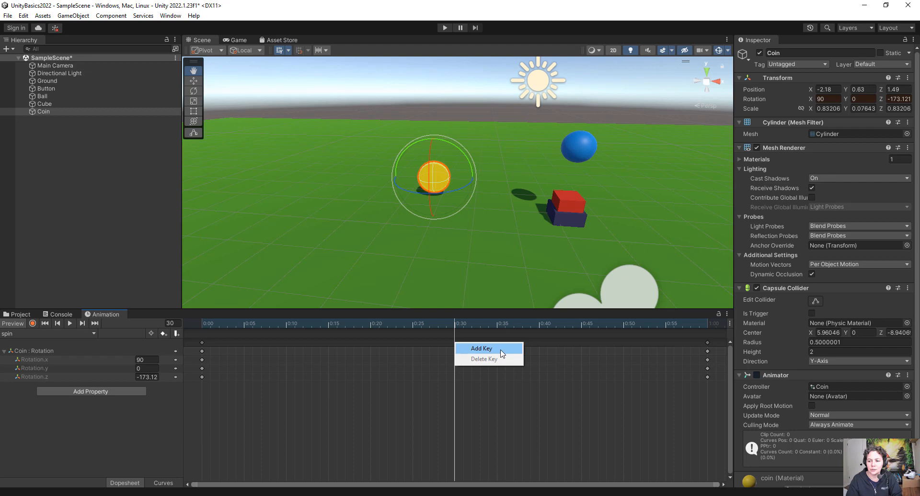
{"action": "left_click", "coordinate": [501, 354]}
Scrub through the spin animation to preview it and delete the rotation keyframe at 1:00
{"action": "left_click_drag", "start_coordinate": [455, 327], "coordinate": [709, 362]}
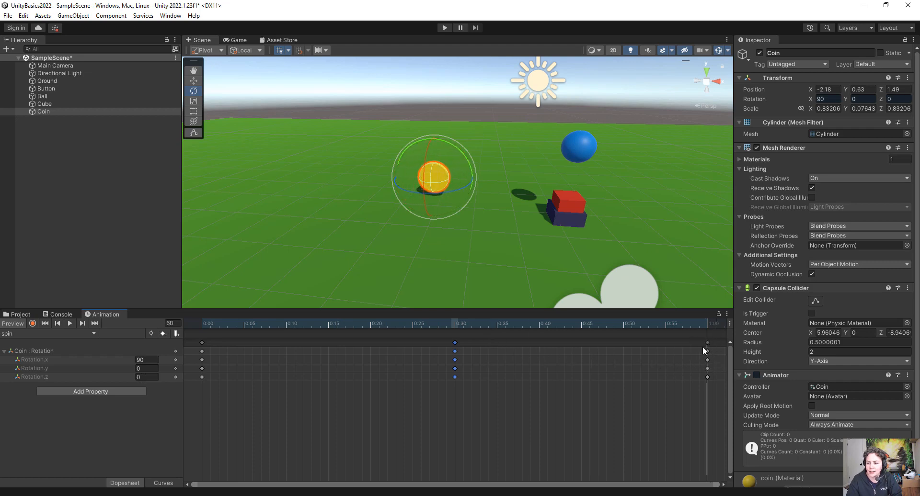
{"action": "left_click", "coordinate": [197, 325]}
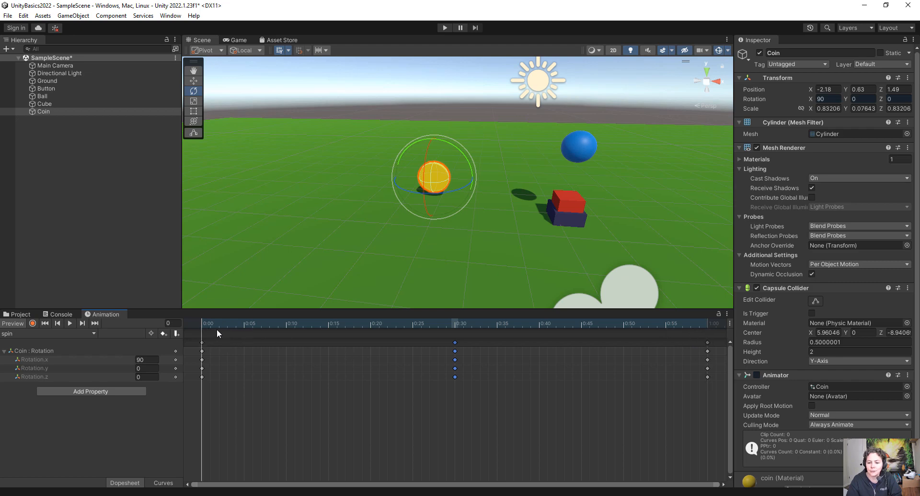
{"action": "left_click_drag", "start_coordinate": [200, 322], "coordinate": [709, 350]}
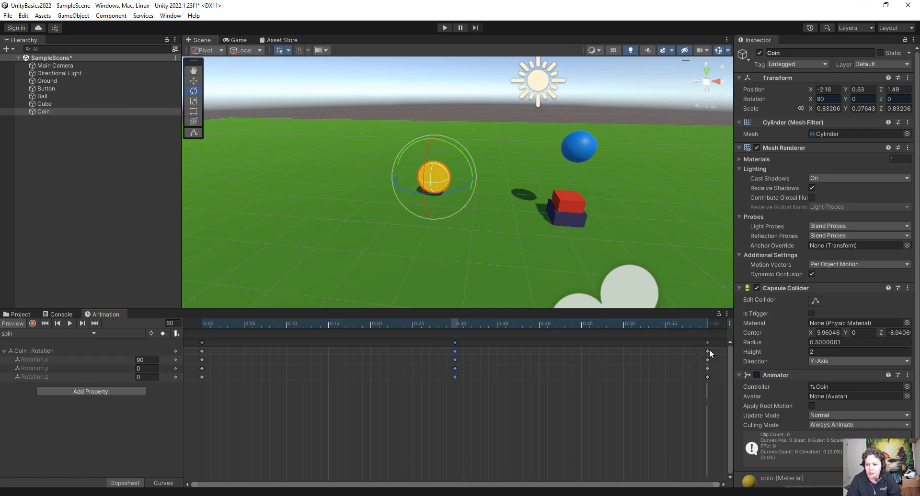
{"action": "left_click", "coordinate": [707, 343]}
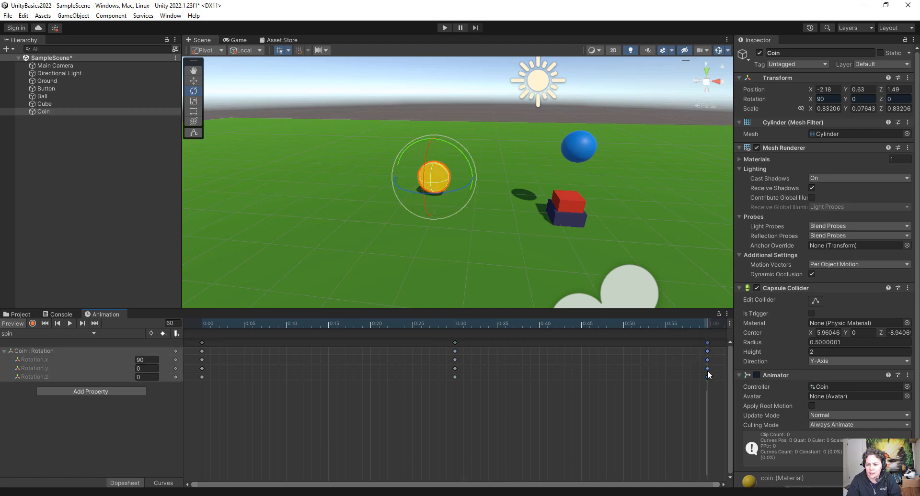
{"action": "key", "text": "Delete"}
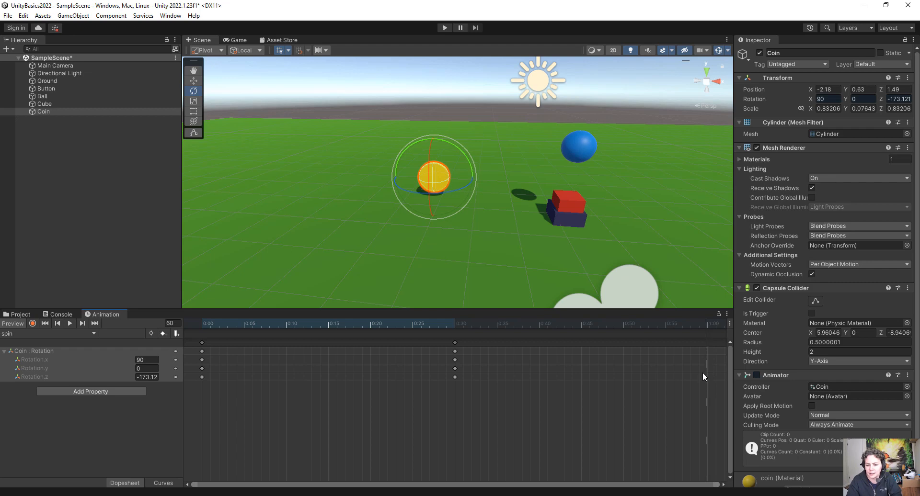
Key the Coin's Z rotation at -360 at 1:00 in the spin animation and delete the rotation keyframe at 0:30
{"action": "left_click", "coordinate": [143, 377]}
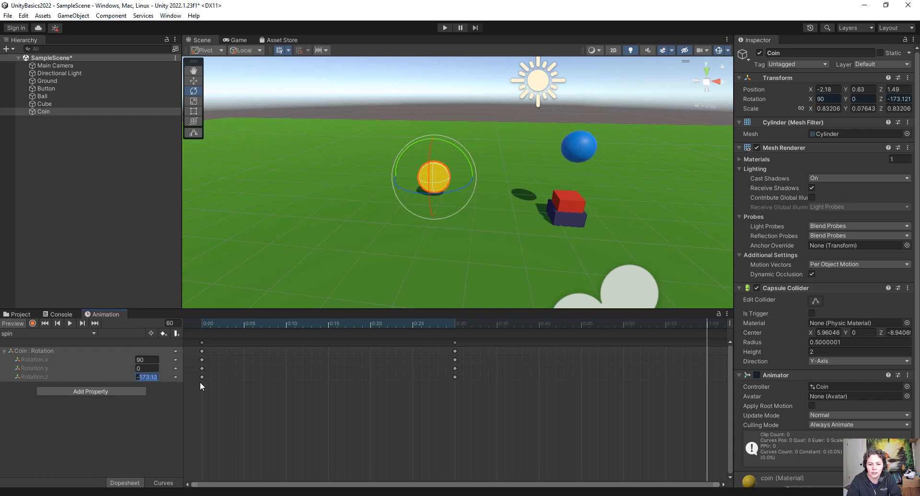
{"action": "type", "text": "-360"}
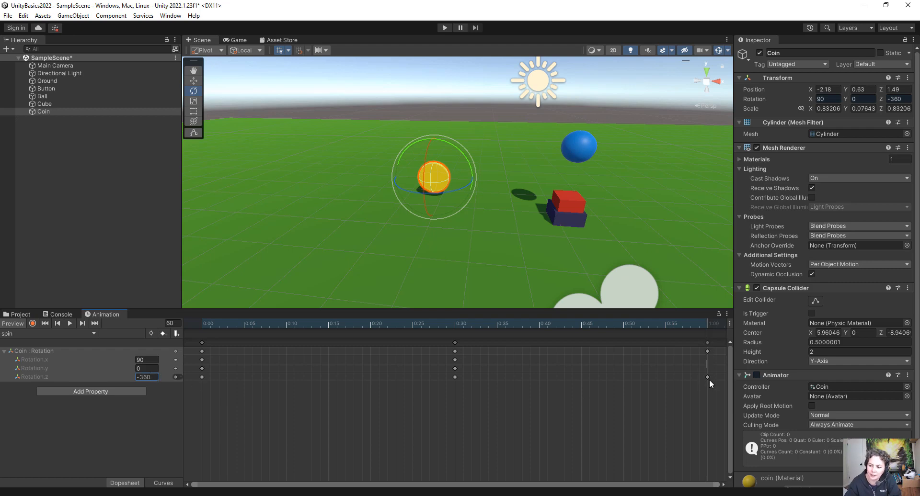
{"action": "left_click", "coordinate": [455, 343]}
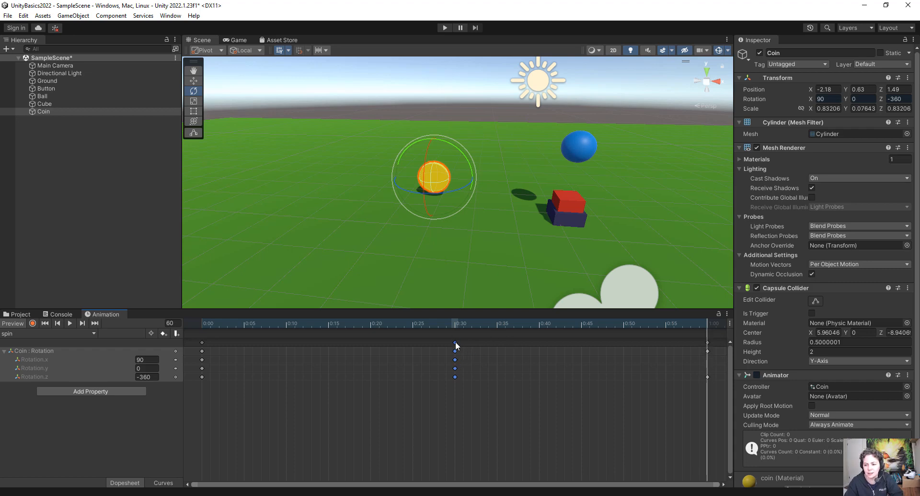
{"action": "key", "text": "Delete"}
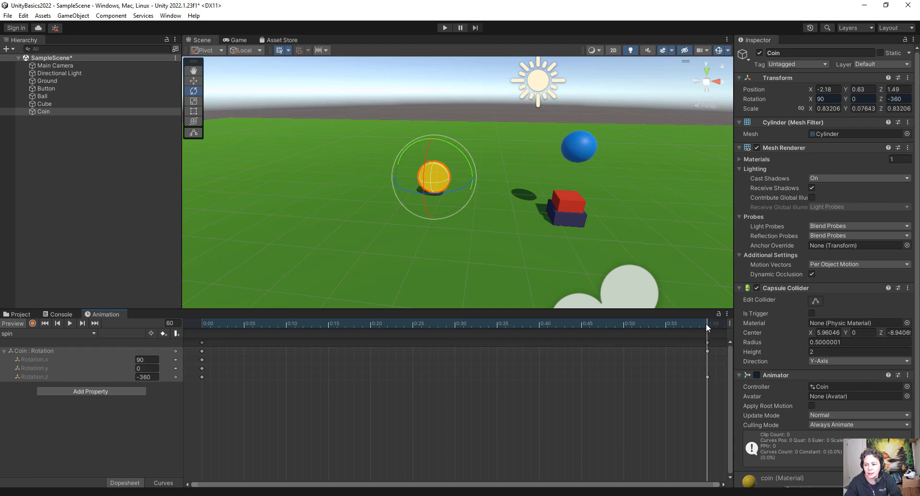
{"action": "mouse_move", "coordinate": [706, 323]}
{"action": "left_mouse_down"}
{"action": "mouse_move", "coordinate": [190, 326]}
{"action": "mouse_move", "coordinate": [705, 327]}
{"action": "left_mouse_up"}
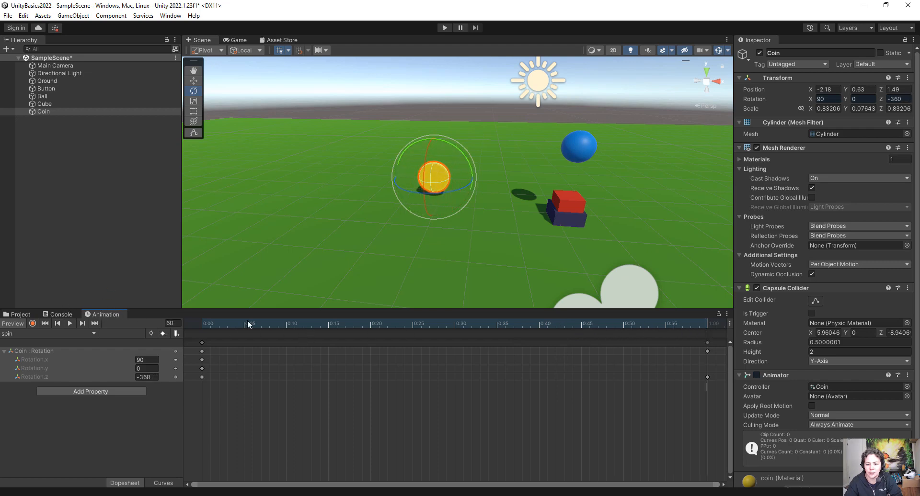
{"action": "left_click_drag", "start_coordinate": [237, 324], "coordinate": [707, 335]}
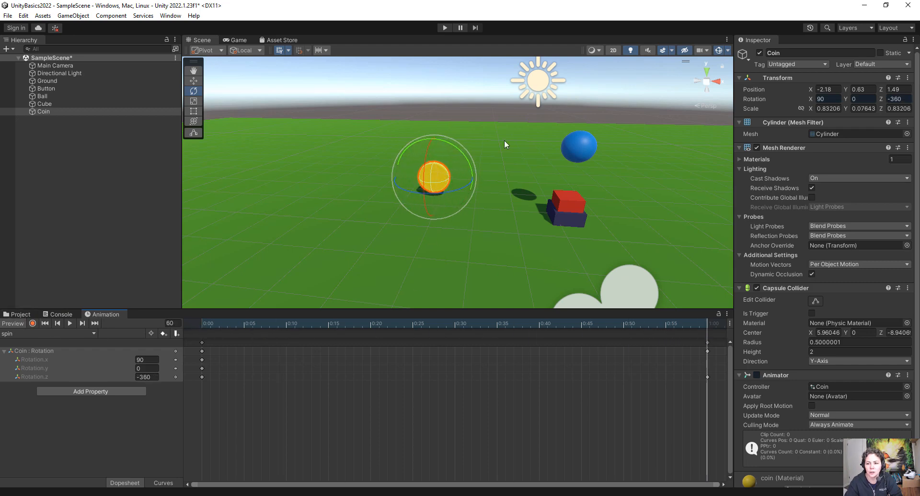
Enable Loop Time on the spin animation clip and play-test the scene to check the Coin's spin
{"action": "left_click", "coordinate": [20, 315]}
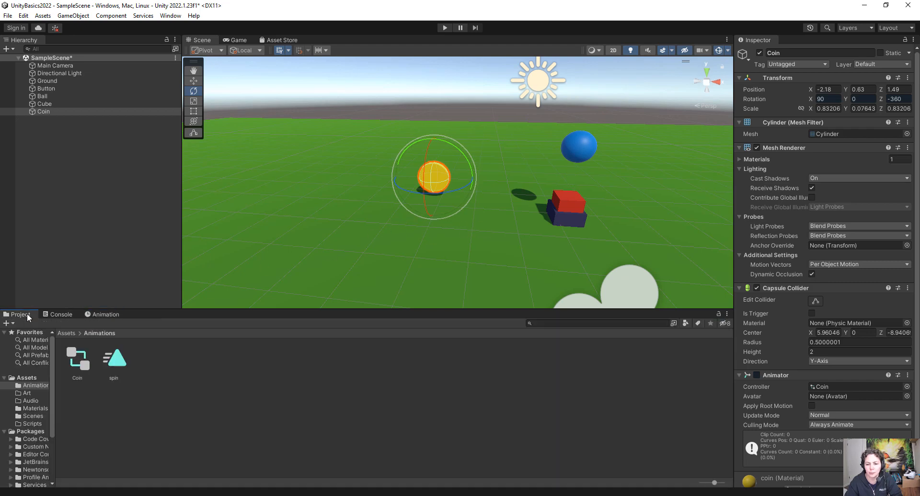
{"action": "left_click", "coordinate": [119, 361]}
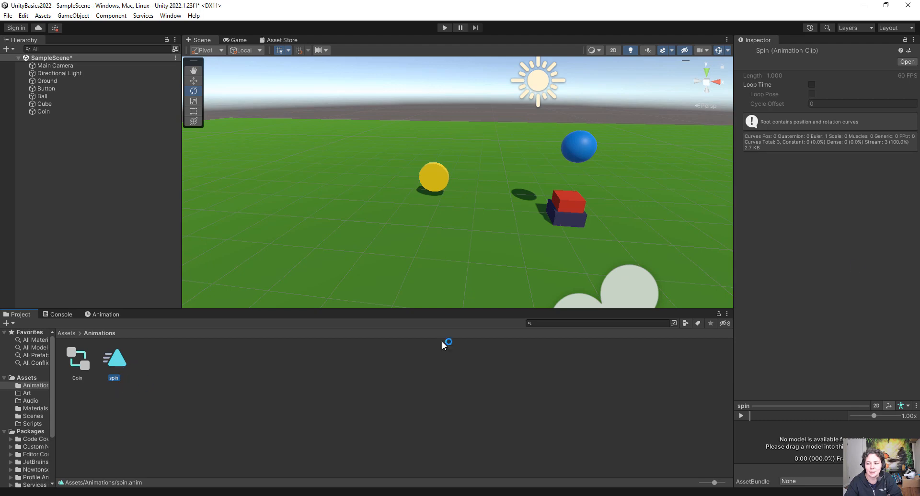
{"action": "left_click", "coordinate": [811, 84]}
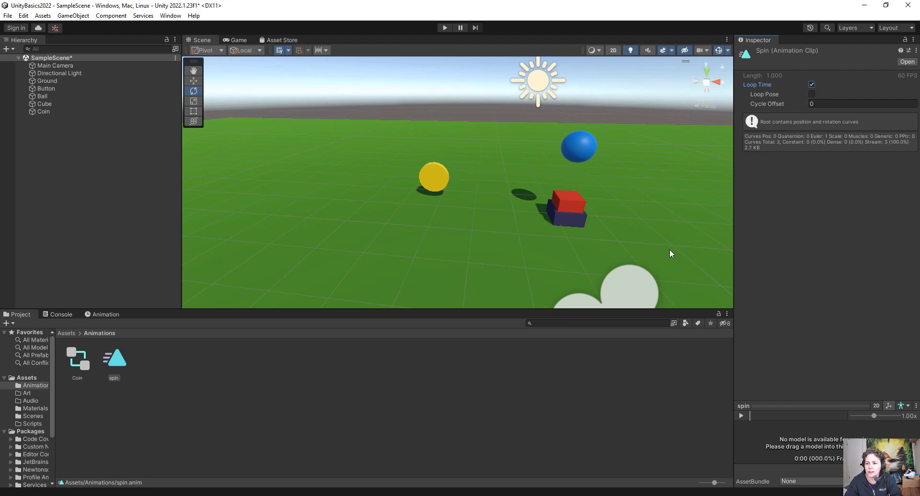
{"action": "left_click", "coordinate": [431, 377]}
{"action": "left_click", "coordinate": [445, 27]}
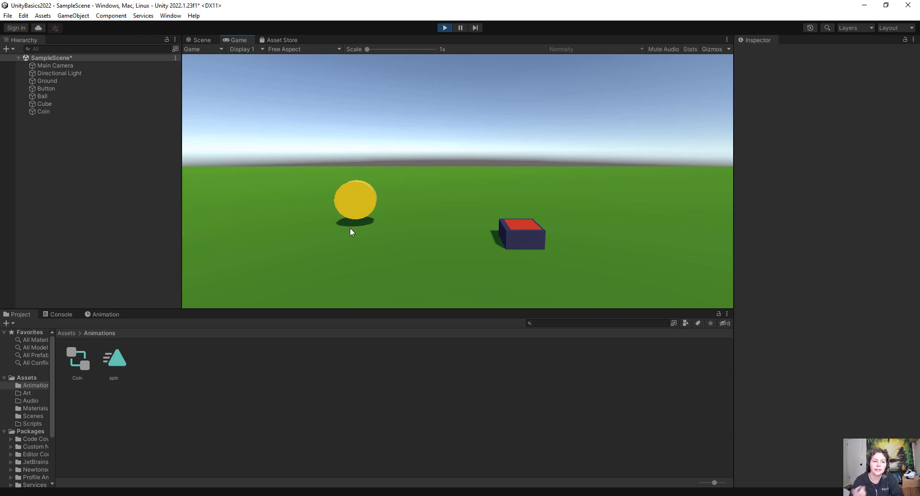
{"action": "left_click", "coordinate": [444, 28]}
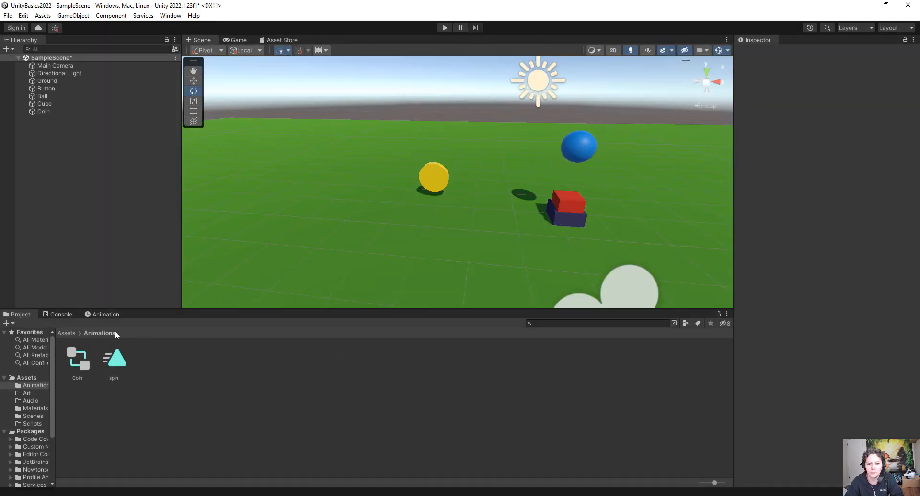
Show the Coin's spin animation as curves and frame the full Rotation.z curve
{"action": "left_click", "coordinate": [56, 111]}
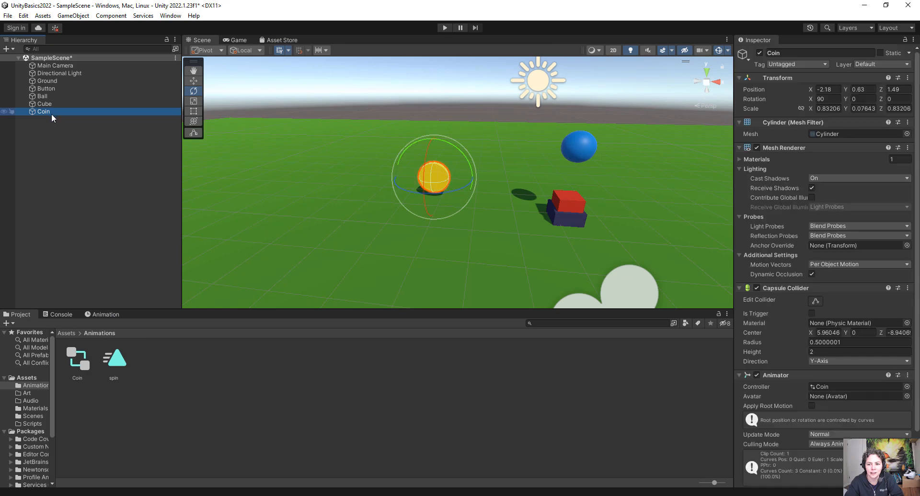
{"action": "left_click", "coordinate": [103, 314]}
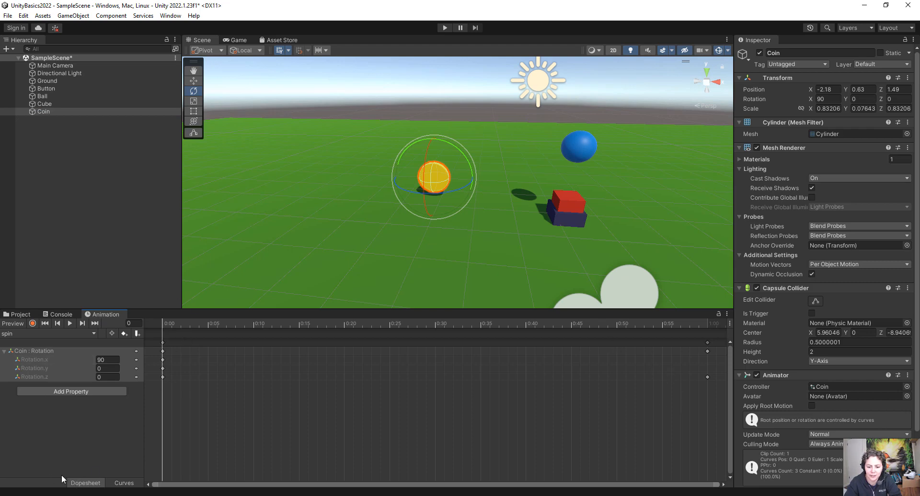
{"action": "left_click", "coordinate": [123, 484]}
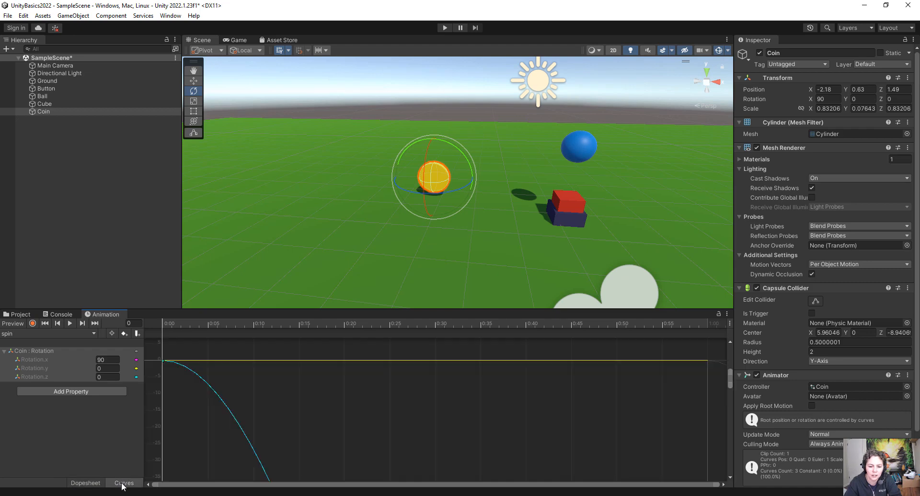
{"action": "scroll", "coordinate": [274, 424], "scroll_direction": "down", "scroll_amount": 3}
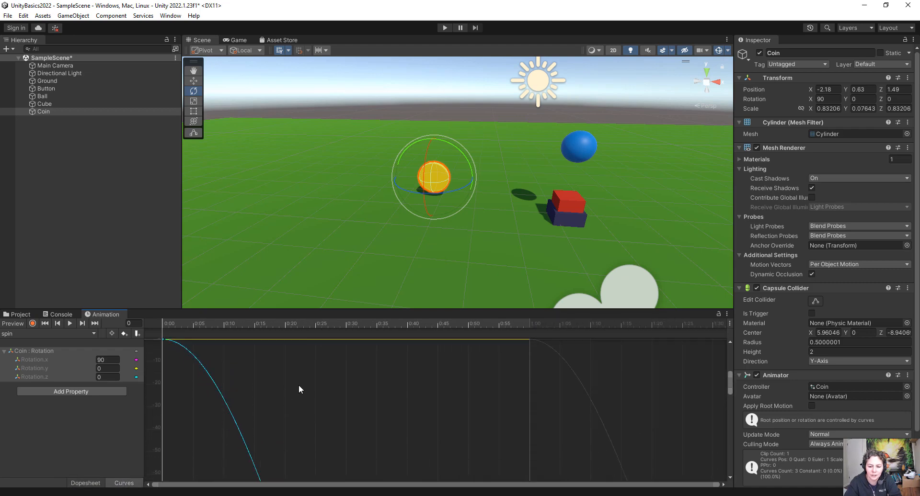
{"action": "middle_click_drag", "start_coordinate": [299, 389], "coordinate": [362, 76]}
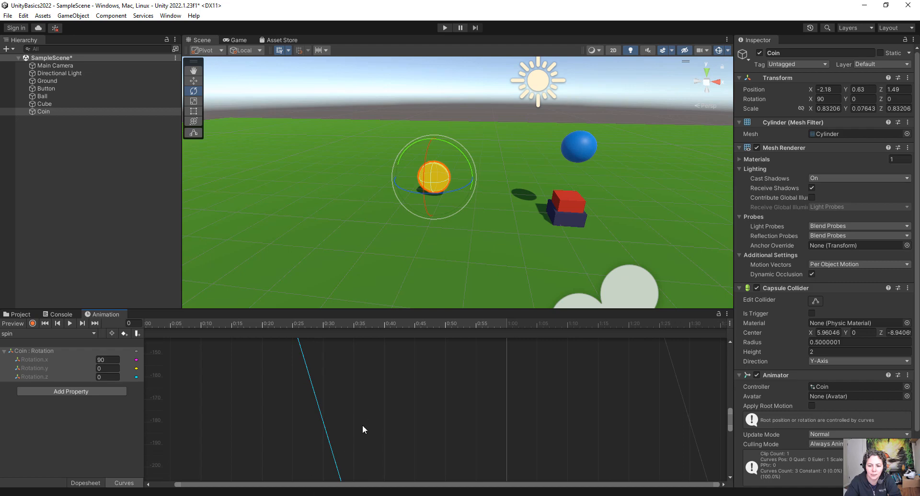
{"action": "scroll", "coordinate": [363, 424], "scroll_direction": "down", "scroll_amount": 3}
{"action": "scroll", "coordinate": [282, 415], "scroll_direction": "down", "scroll_amount": 2}
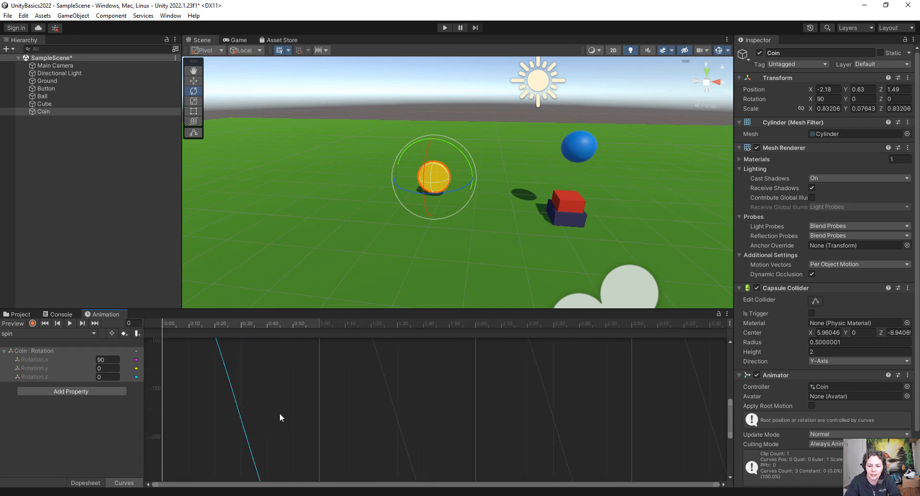
{"action": "left_click", "coordinate": [50, 376]}
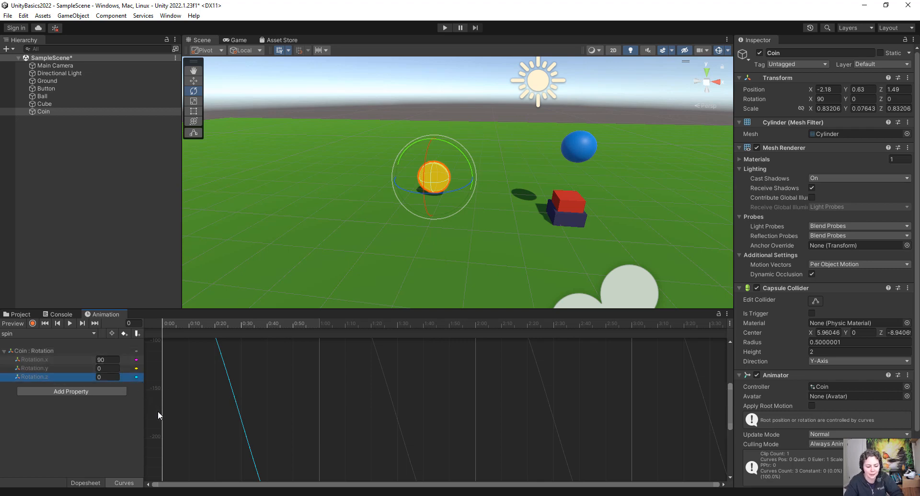
{"action": "key", "text": "f"}
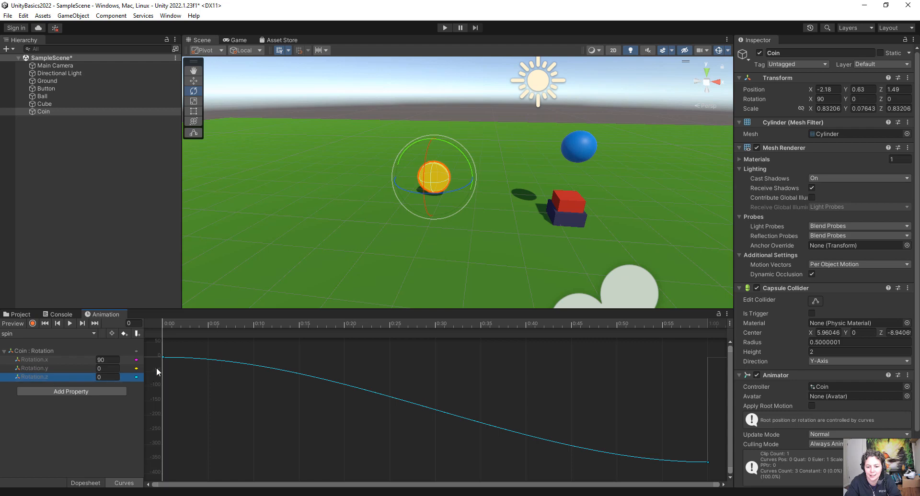
Adjust the tangents at the start and end keys of the Rotation.z curve to make it nearly straight, and play-test the scene
{"action": "left_click", "coordinate": [164, 357]}
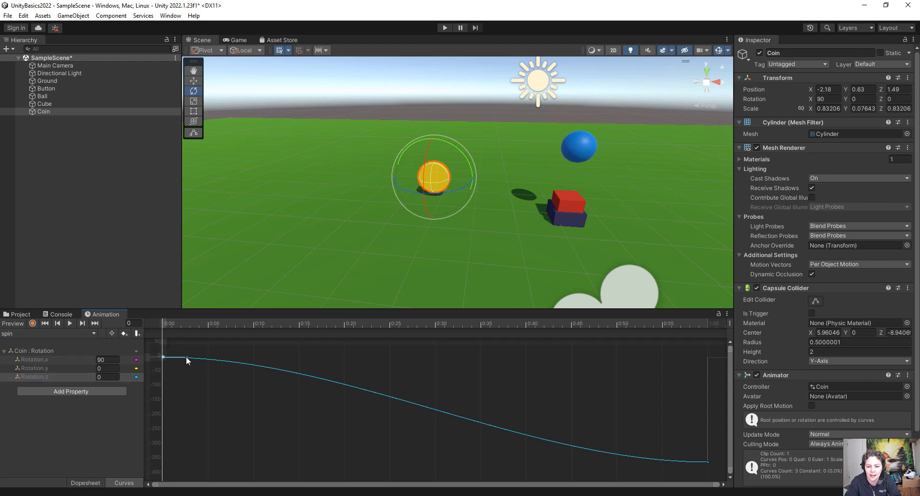
{"action": "left_click_drag", "start_coordinate": [187, 357], "coordinate": [189, 367]}
{"action": "left_click", "coordinate": [707, 462]}
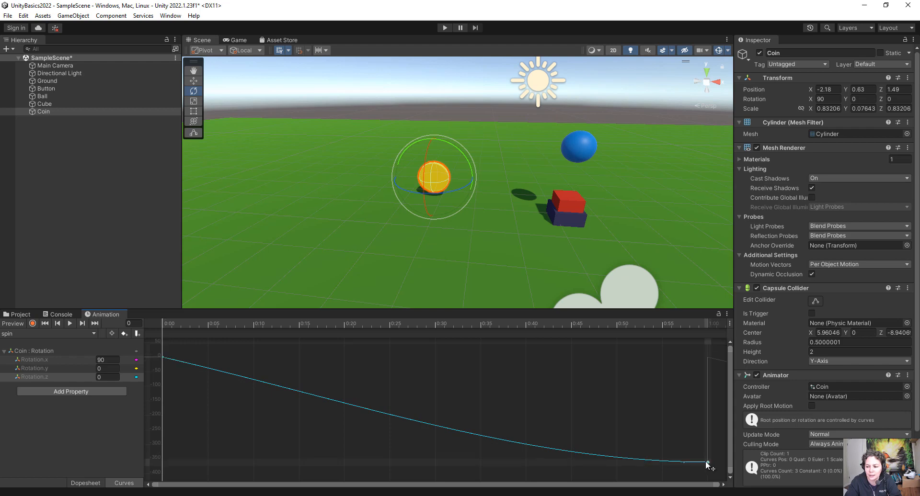
{"action": "mouse_move", "coordinate": [683, 462]}
{"action": "left_mouse_down"}
{"action": "mouse_move", "coordinate": [693, 446]}
{"action": "mouse_move", "coordinate": [683, 459]}
{"action": "left_mouse_up"}
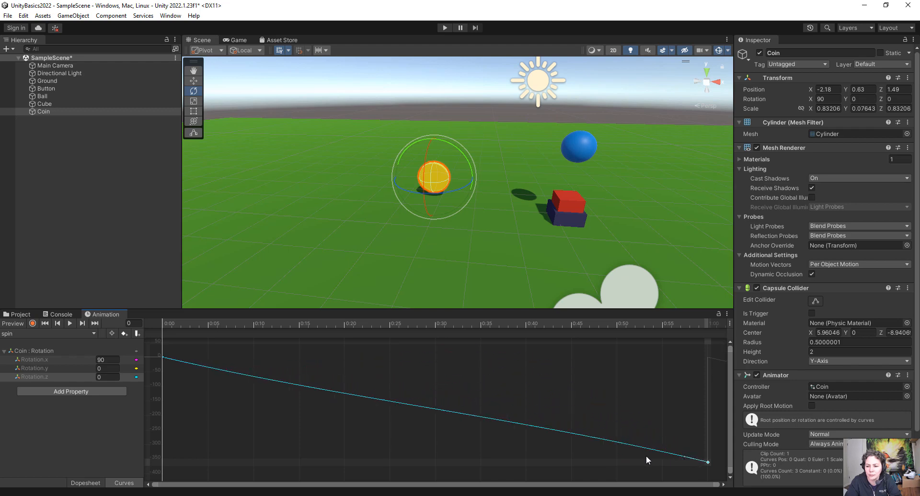
{"action": "left_click", "coordinate": [163, 357]}
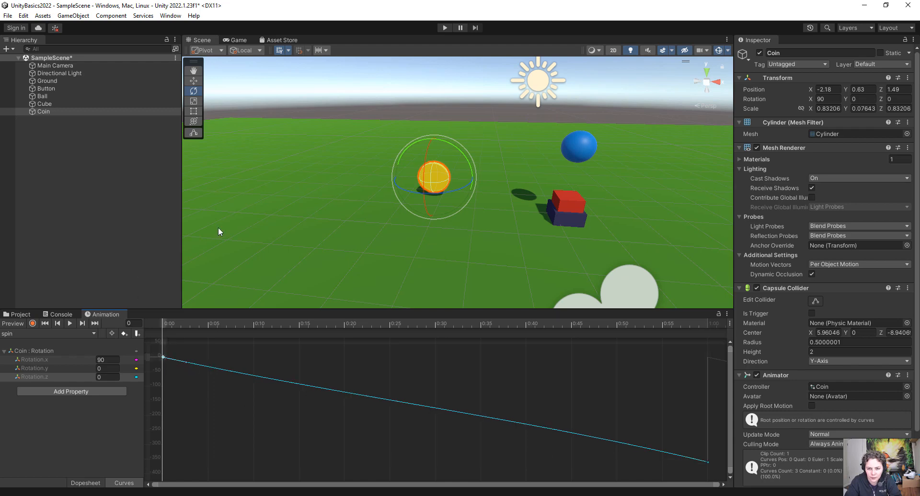
{"action": "left_click", "coordinate": [445, 28]}
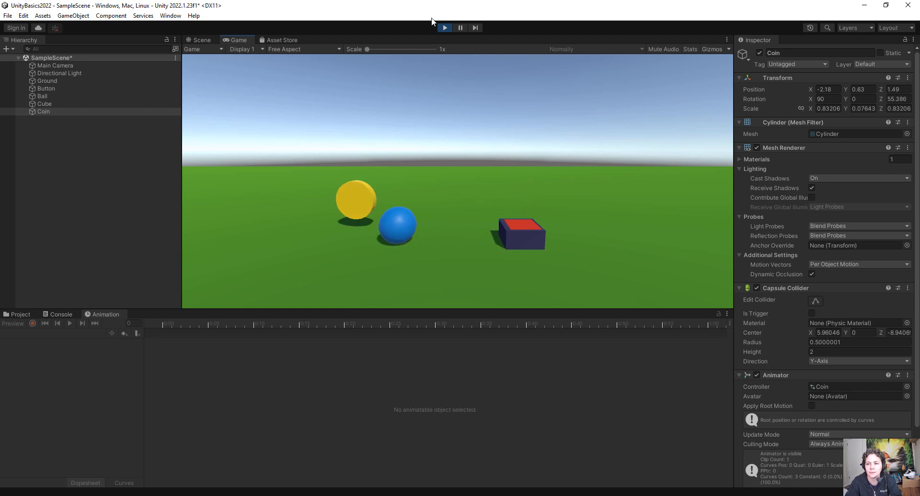
{"action": "left_click", "coordinate": [444, 28]}
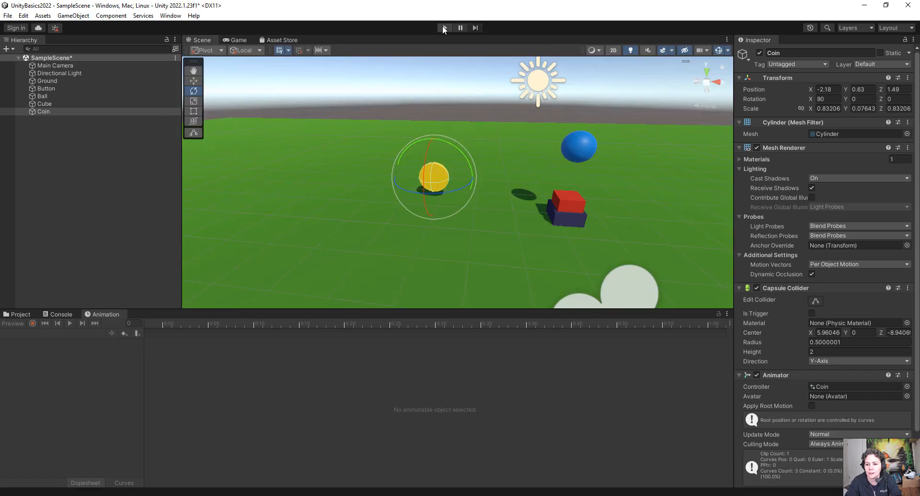
Open the Scripts folder in the project's Assets
{"action": "left_click", "coordinate": [22, 314]}
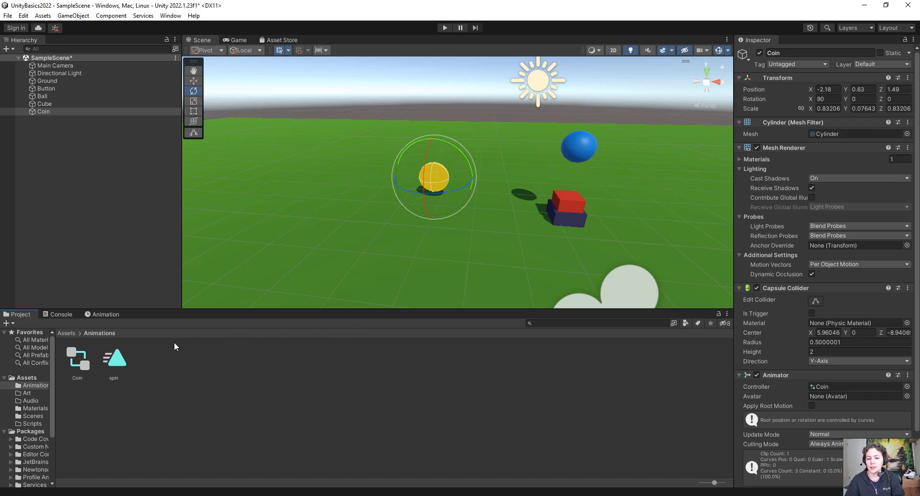
{"action": "left_click", "coordinate": [68, 334]}
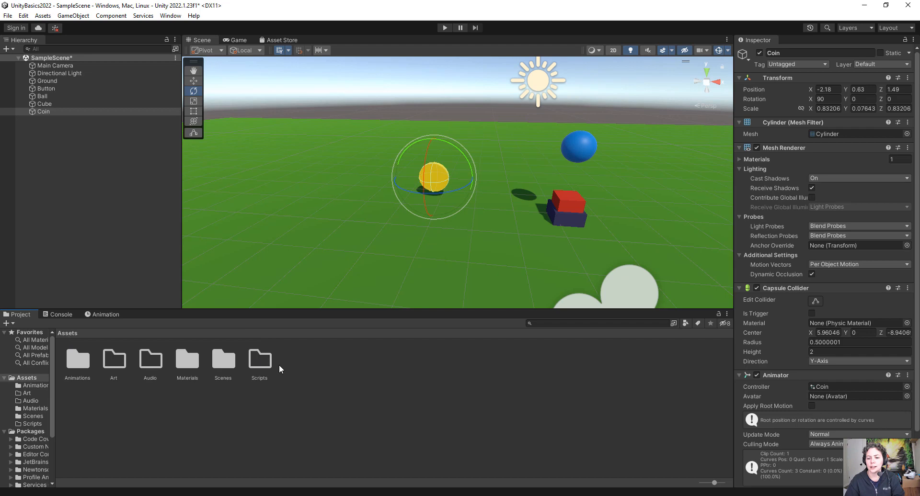
{"action": "left_click", "coordinate": [265, 362]}
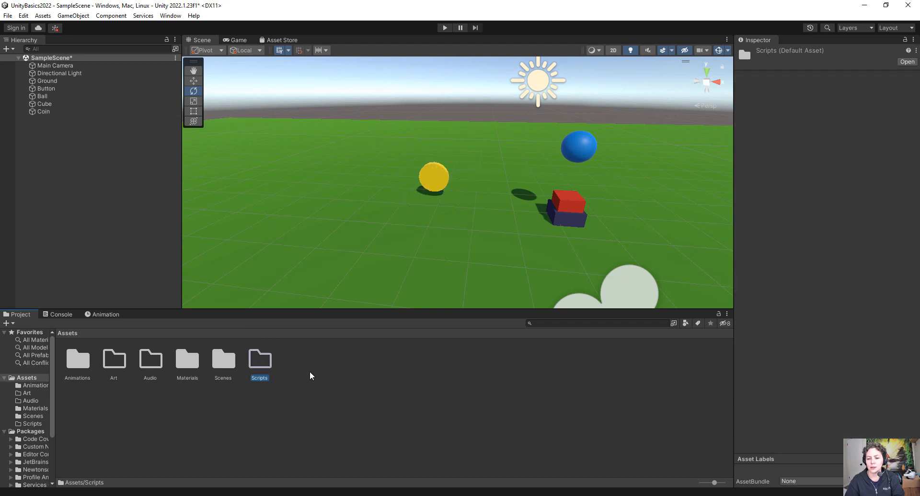
{"action": "double_click", "coordinate": [258, 363]}
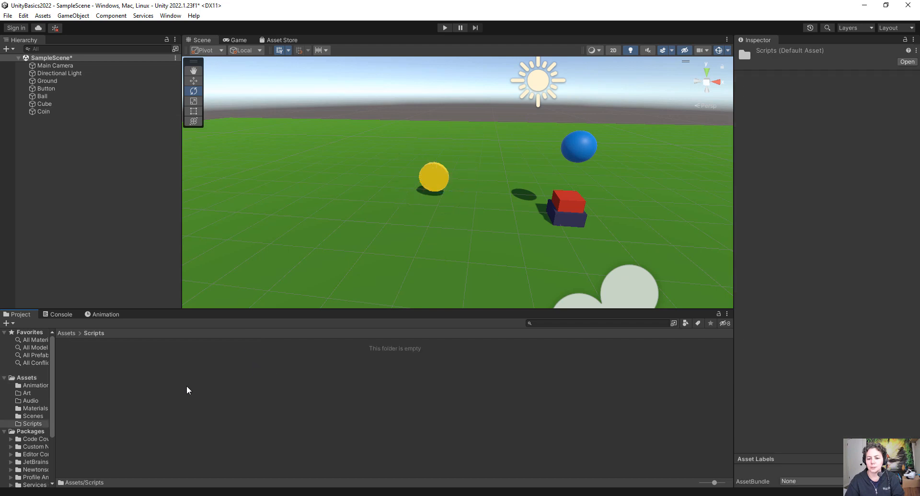
{"action": "right_click", "coordinate": [153, 381]}
{"action": "mouse_move", "coordinate": [182, 133]}
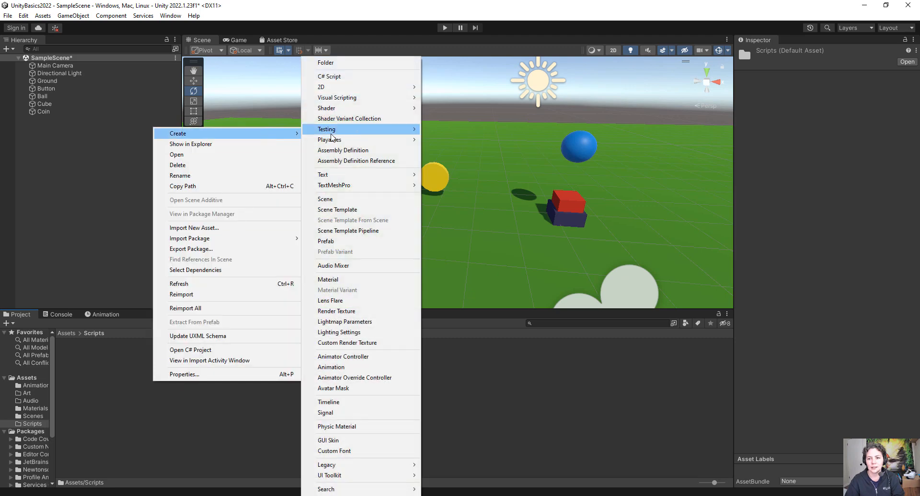
{"action": "left_click", "coordinate": [367, 78]}
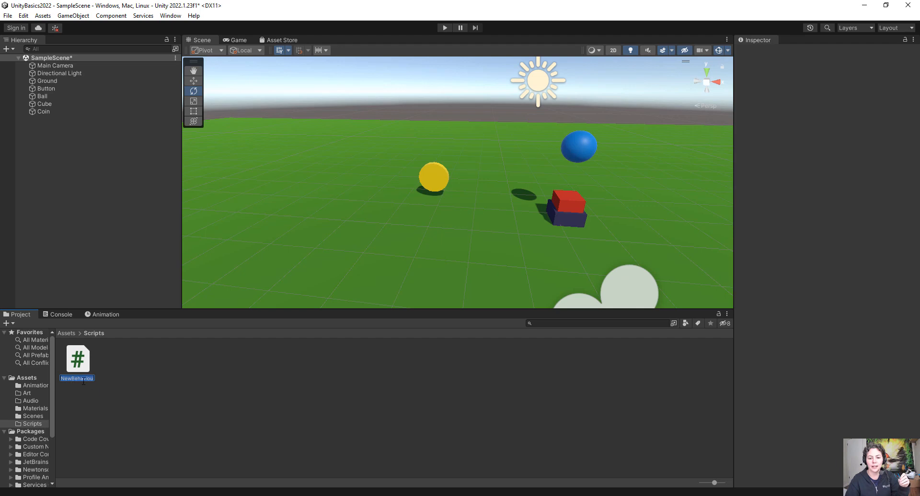
{"action": "key", "text": "Return"}
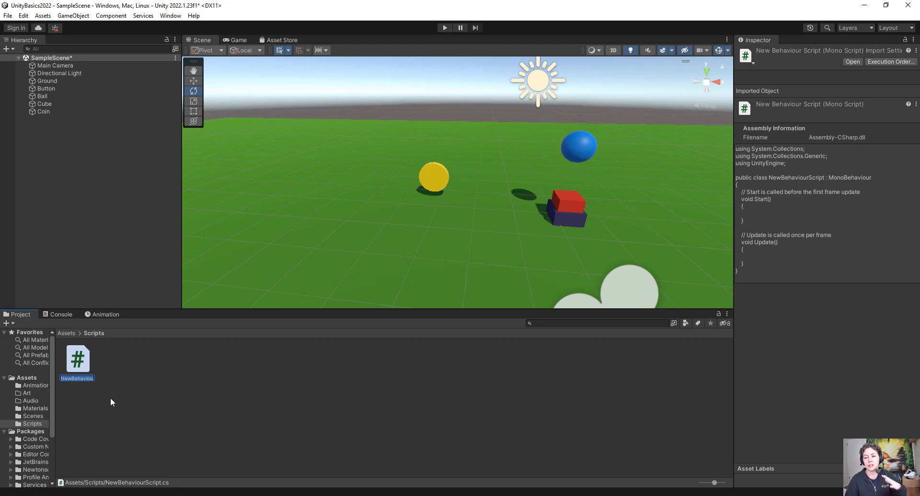
{"action": "left_click", "coordinate": [197, 449]}
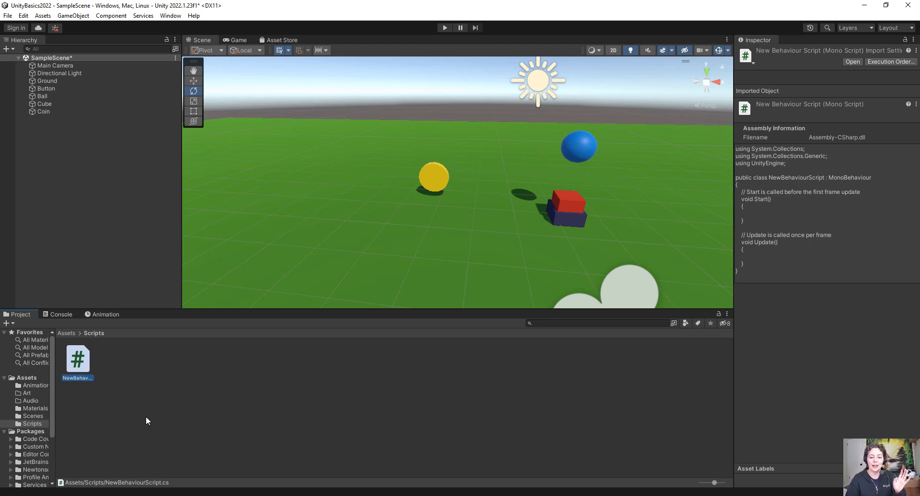
{"action": "key", "text": "Delete"}
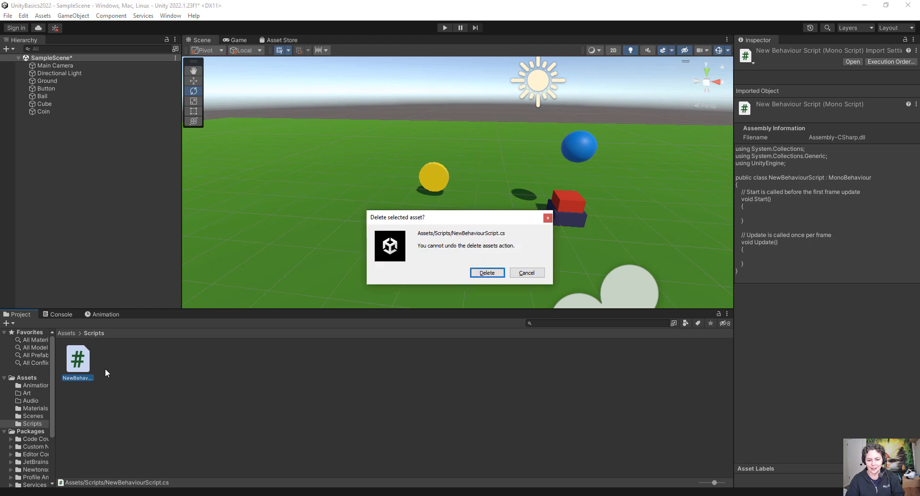
{"action": "left_click", "coordinate": [492, 275]}
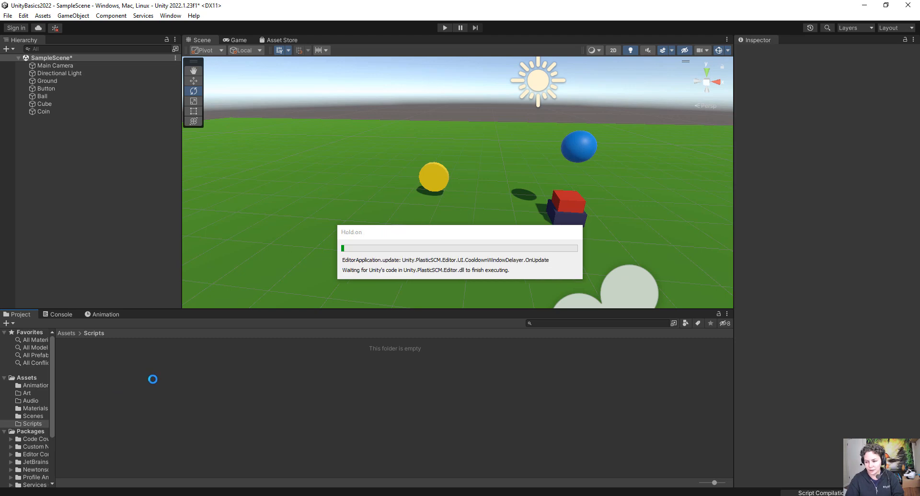
Create a C# script named collect in the Scripts folder
{"action": "right_click", "coordinate": [137, 365]}
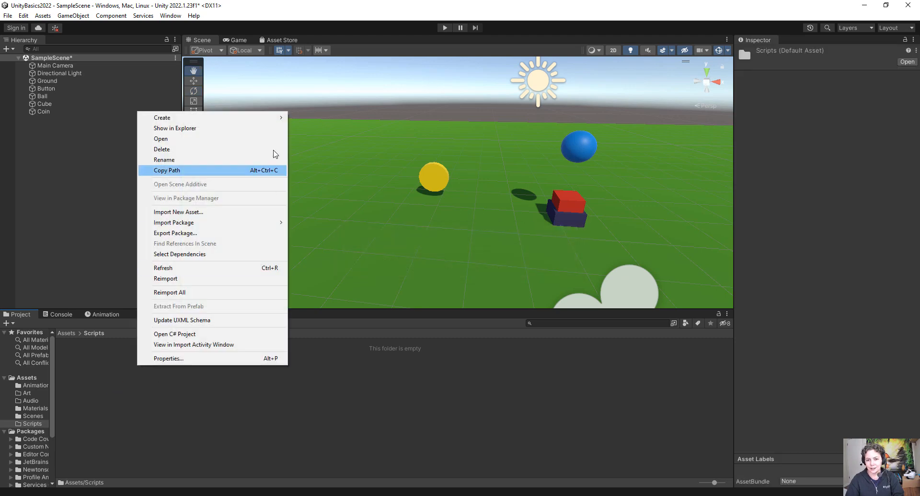
{"action": "mouse_move", "coordinate": [274, 118]}
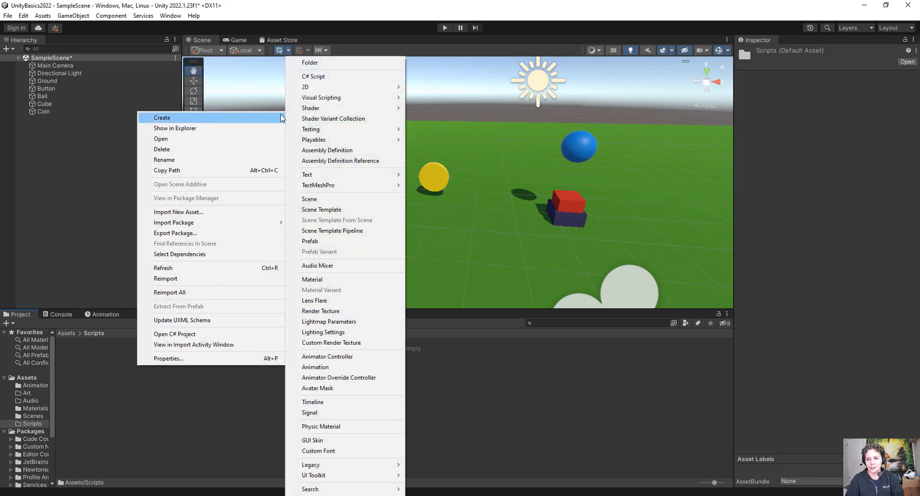
{"action": "left_click", "coordinate": [332, 83]}
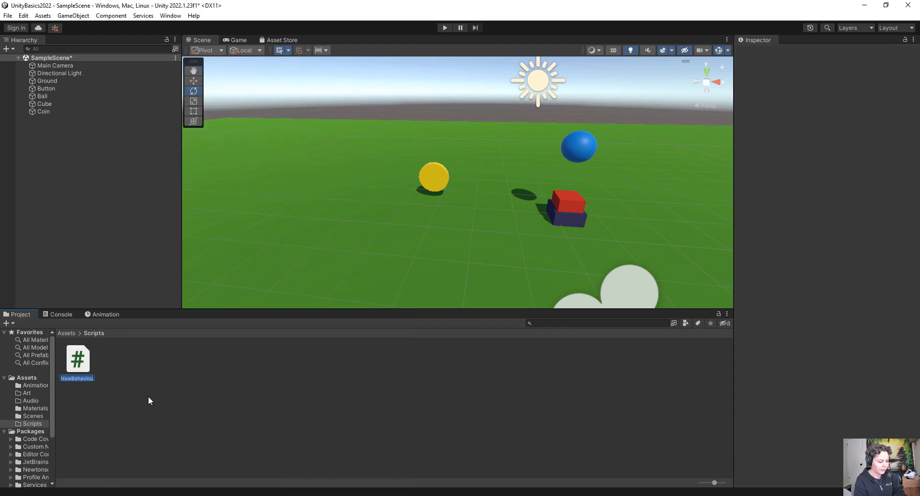
{"action": "type", "text": "collect"}
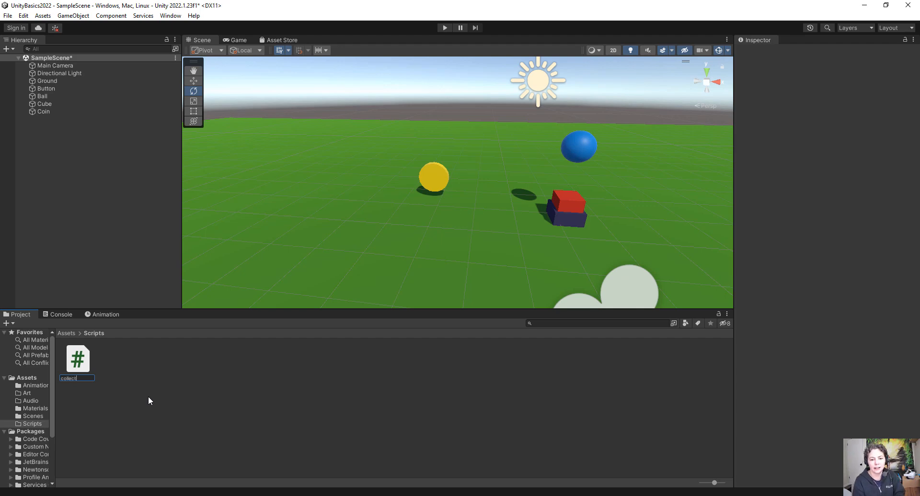
{"action": "key", "text": "Return"}
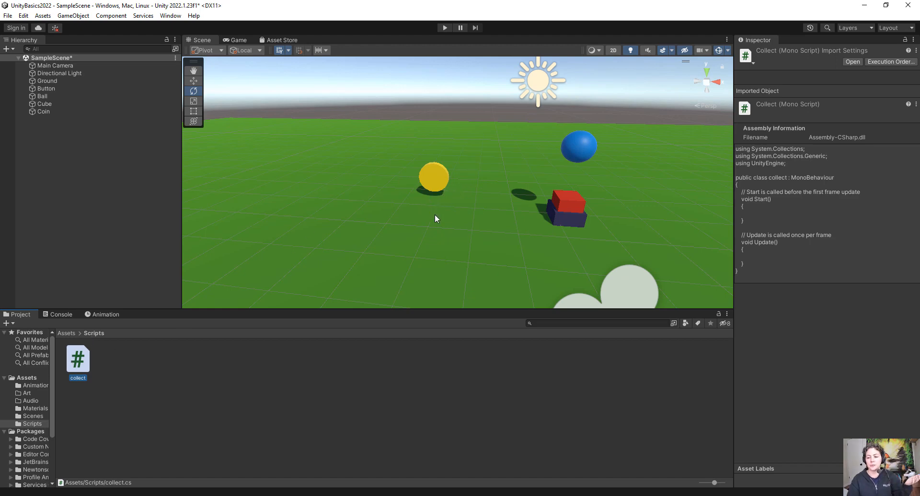
Attach the collect script to the Coin object as a component, then clear the selection
{"action": "left_click", "coordinate": [49, 112]}
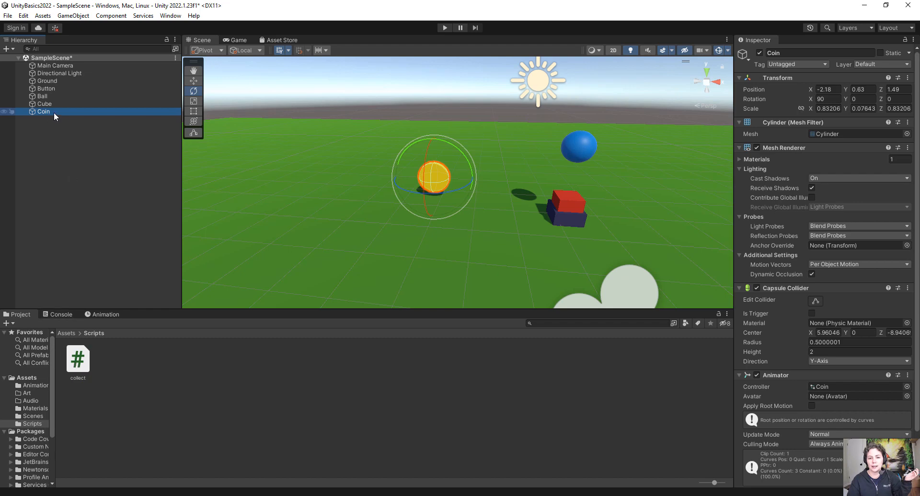
{"action": "scroll", "coordinate": [817, 327], "scroll_direction": "down", "scroll_amount": 3}
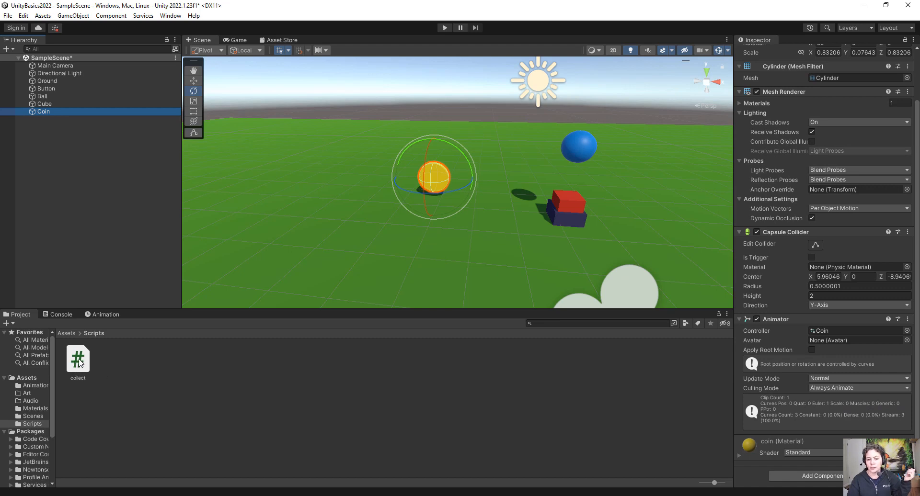
{"action": "left_click_drag", "start_coordinate": [79, 363], "coordinate": [811, 480]}
{"action": "scroll", "coordinate": [783, 427], "scroll_direction": "down", "scroll_amount": 1}
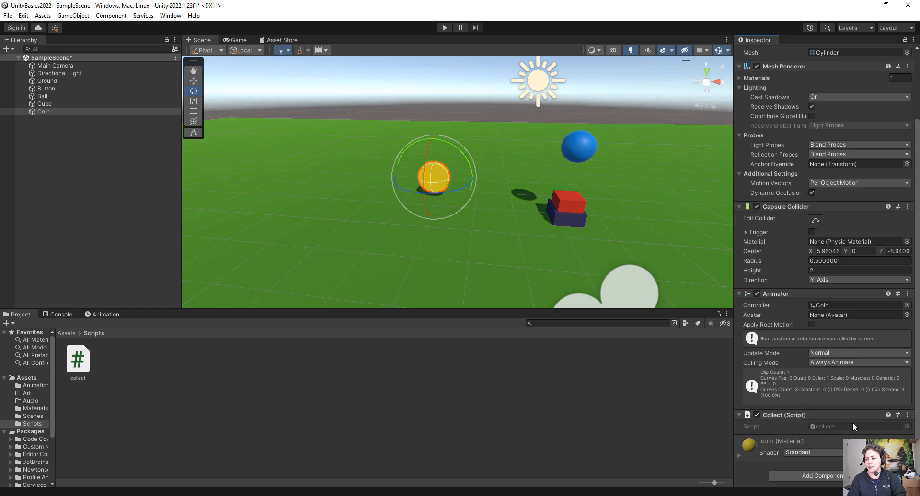
{"action": "left_click", "coordinate": [397, 379]}
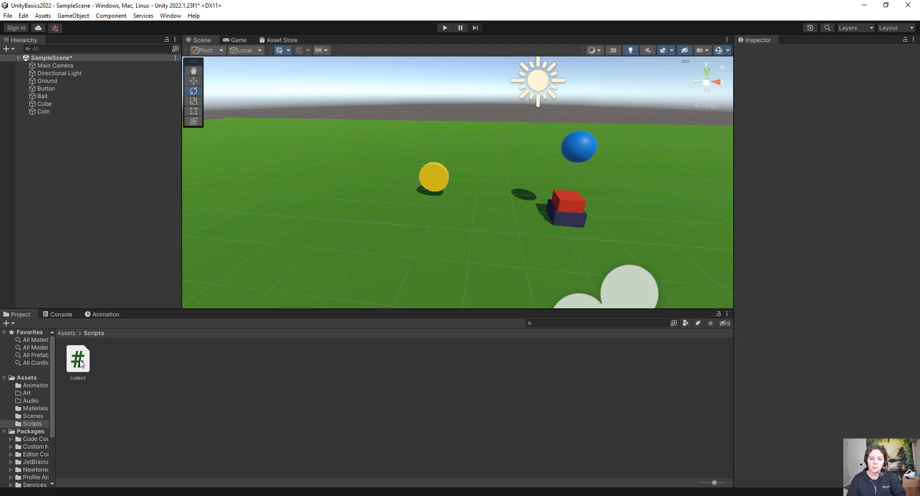
Open the collect script in Visual Studio and examine its default Start and Update methods
{"action": "double_click", "coordinate": [79, 362]}
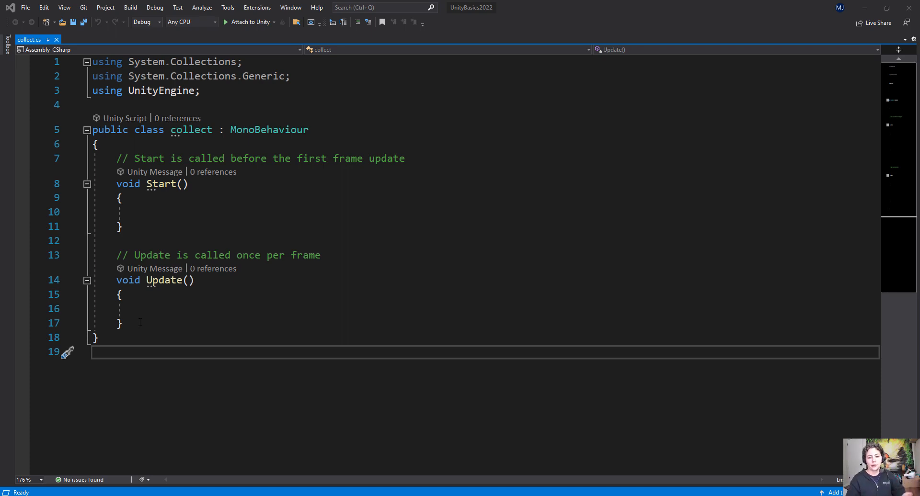
{"action": "left_click_drag", "start_coordinate": [136, 324], "coordinate": [117, 159]}
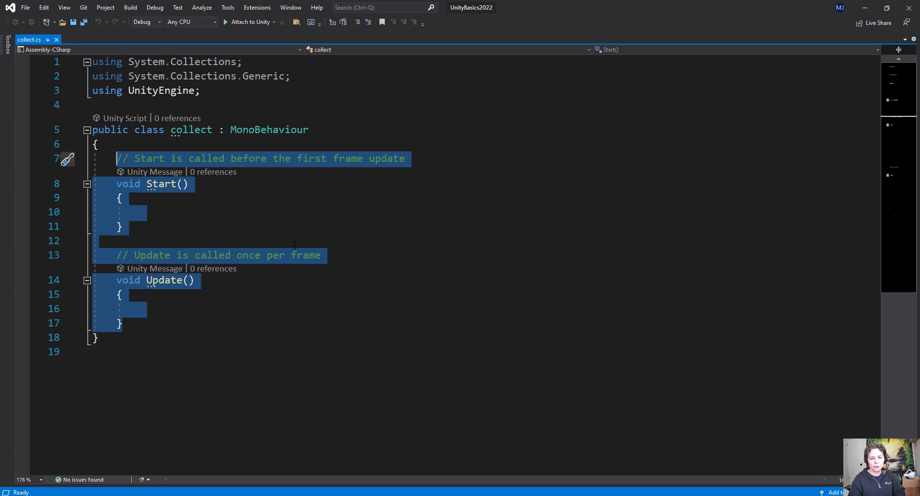
{"action": "left_click", "coordinate": [267, 228]}
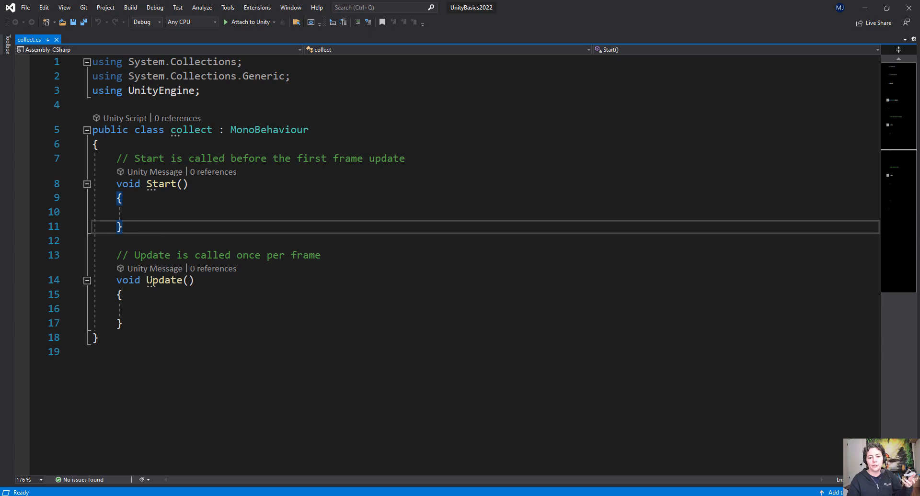
{"action": "left_click", "coordinate": [167, 184]}
{"action": "left_click", "coordinate": [156, 281]}
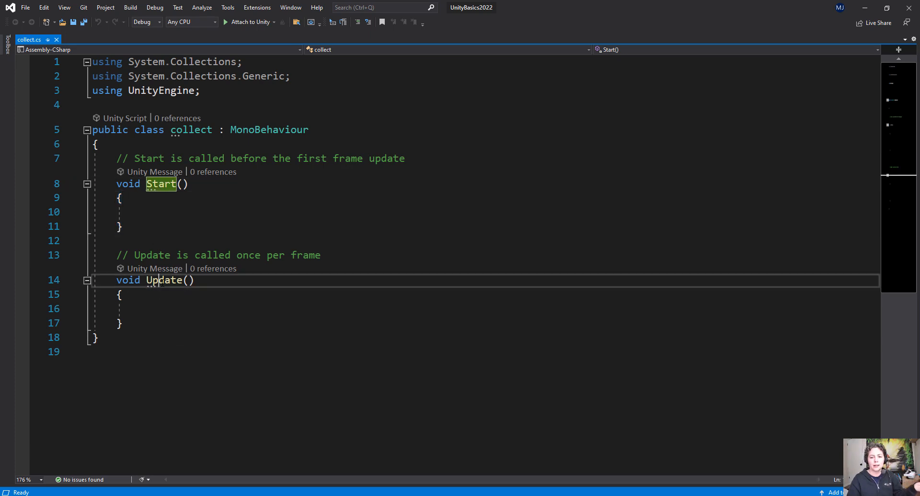
{"action": "left_click", "coordinate": [166, 184]}
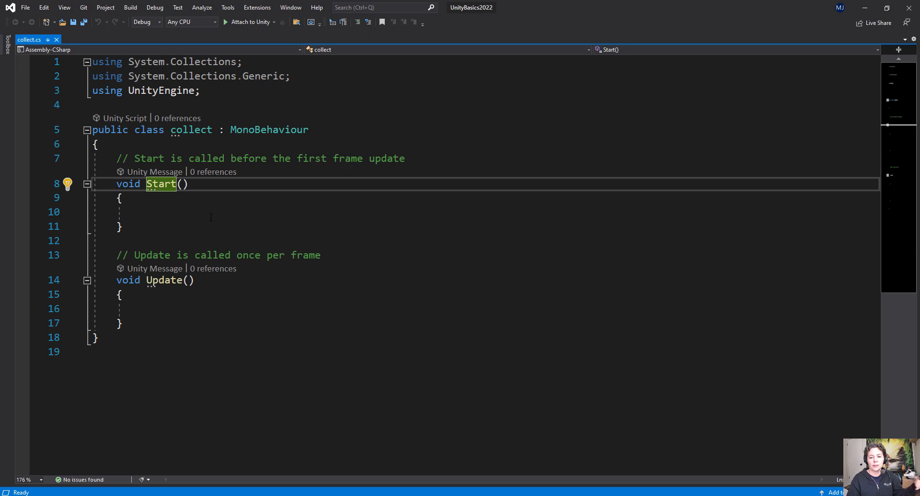
{"action": "left_click", "coordinate": [158, 280]}
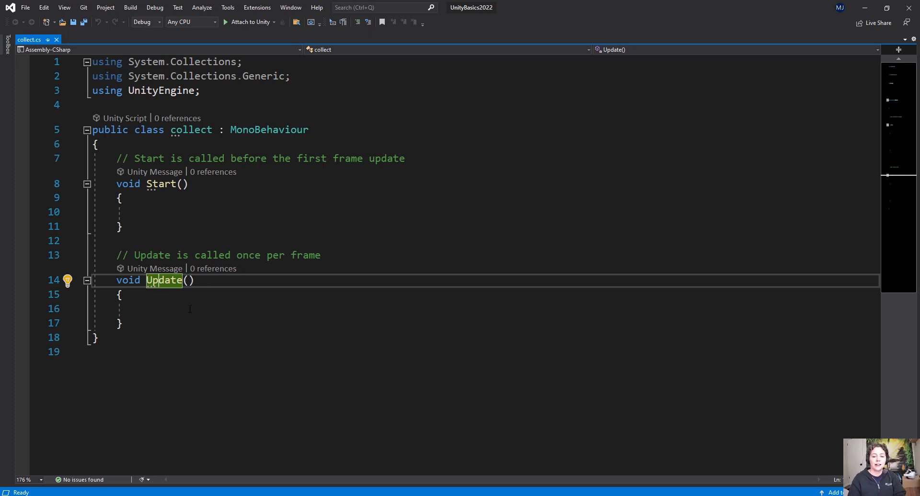
{"action": "left_click", "coordinate": [161, 313]}
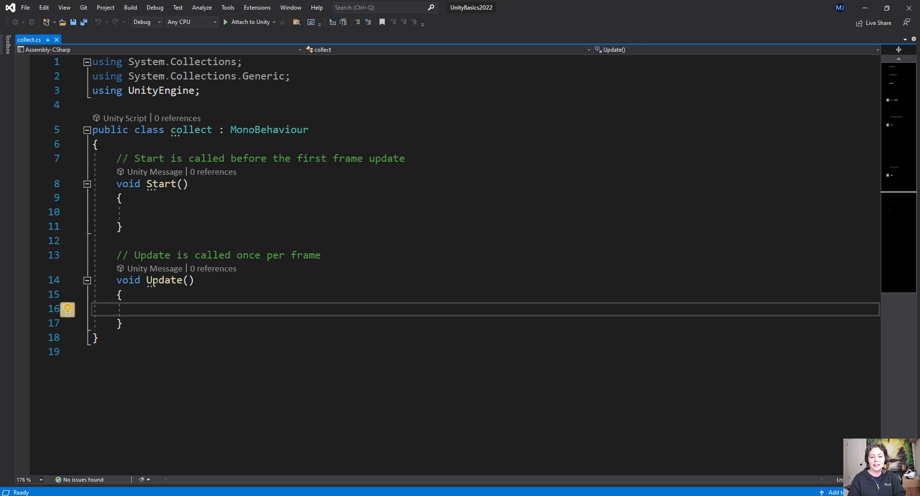
Replace the default Start and Update methods and their comments with the beginning of a method declaration, public void
{"action": "left_click_drag", "start_coordinate": [132, 318], "coordinate": [117, 158]}
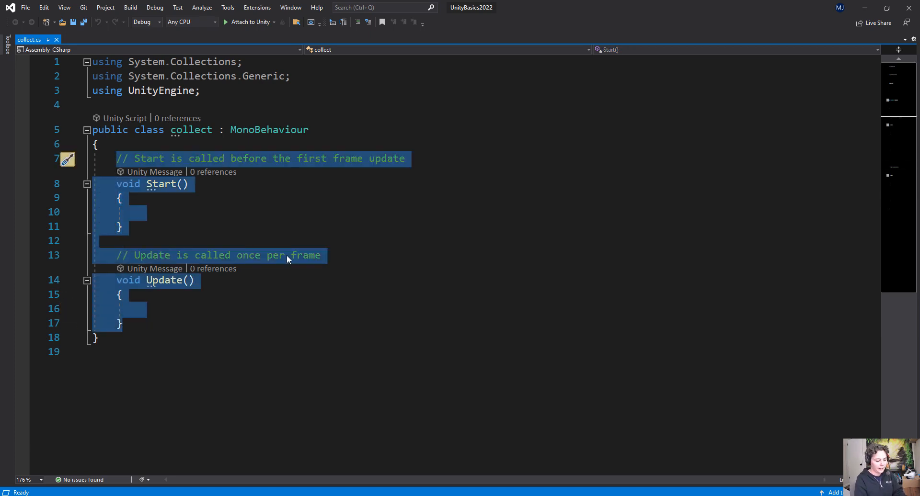
{"action": "key", "text": "BackSpace"}
{"action": "type", "text": "public"}
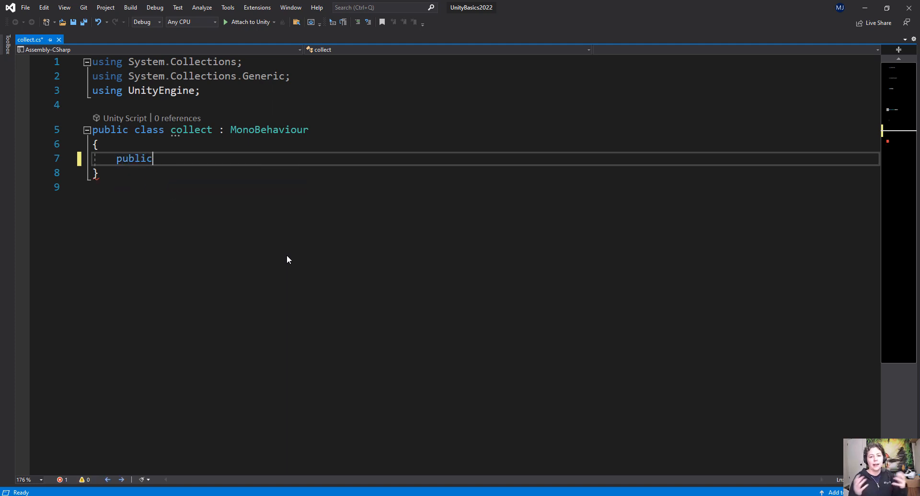
{"action": "key", "text": "Return"}
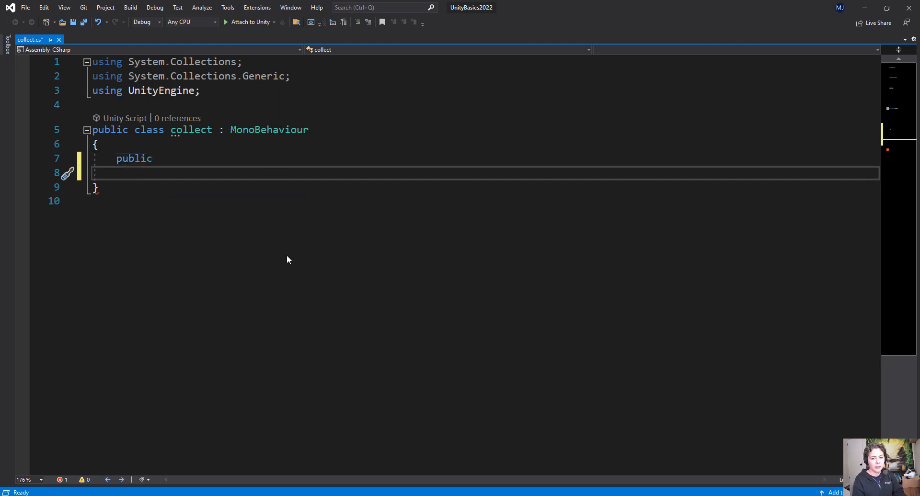
{"action": "key", "text": "BackSpace"}
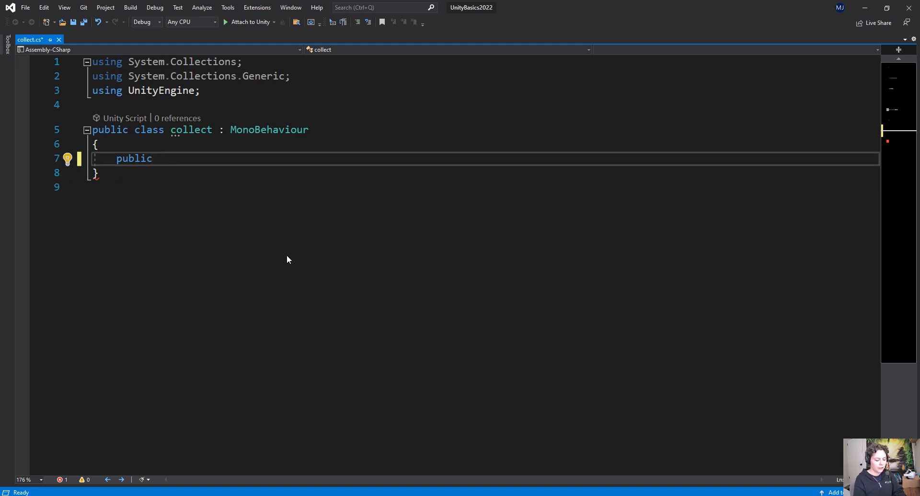
{"action": "type", "text": "void"}
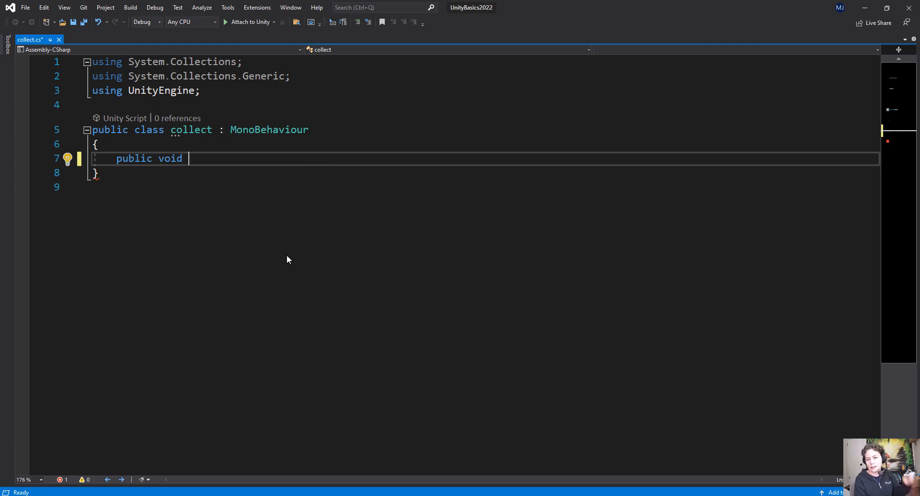
Name the new public void method CollectCoin
{"action": "type", "text": " colle"}
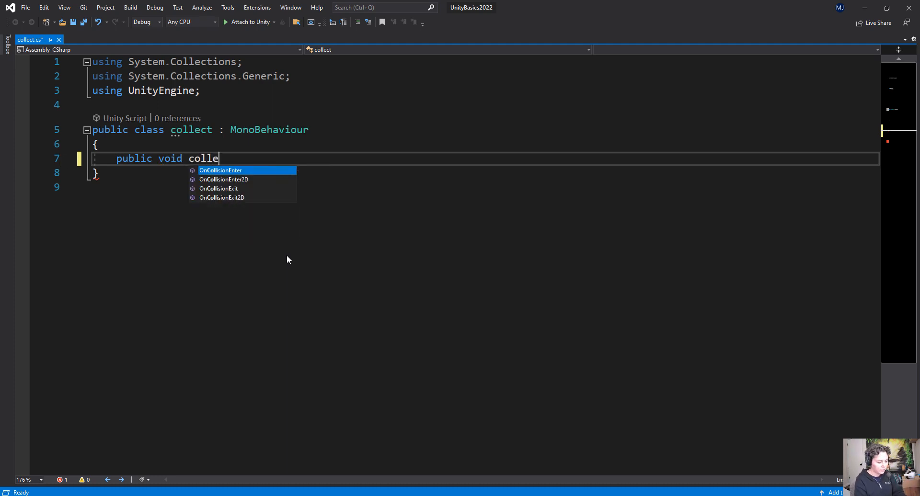
{"action": "type", "text": "ct"}
{"action": "key", "text": "BackSpace"}
{"action": "key", "text": "BackSpace"}
{"action": "key", "text": "BackSpace"}
{"action": "key", "text": "BackSpace"}
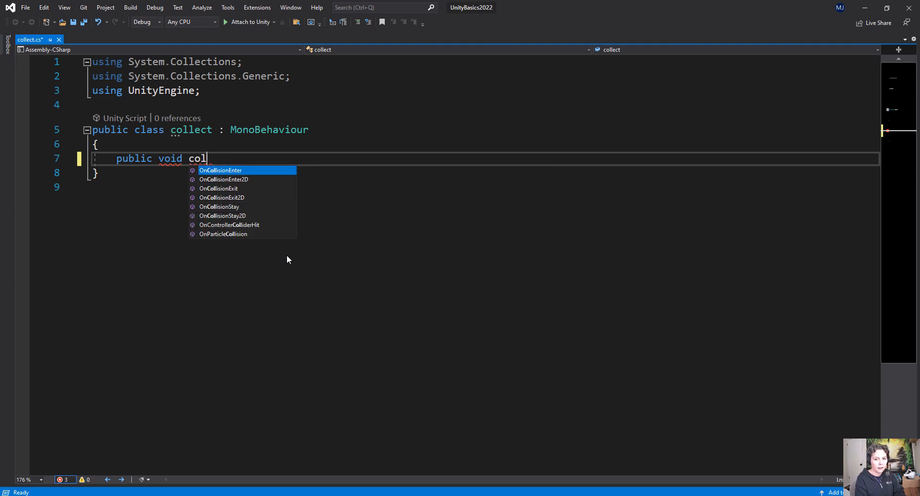
{"action": "key", "text": "BackSpace"}
{"action": "key", "text": "BackSpace"}
{"action": "key", "text": "BackSpace"}
{"action": "type", "text": "Collect"}
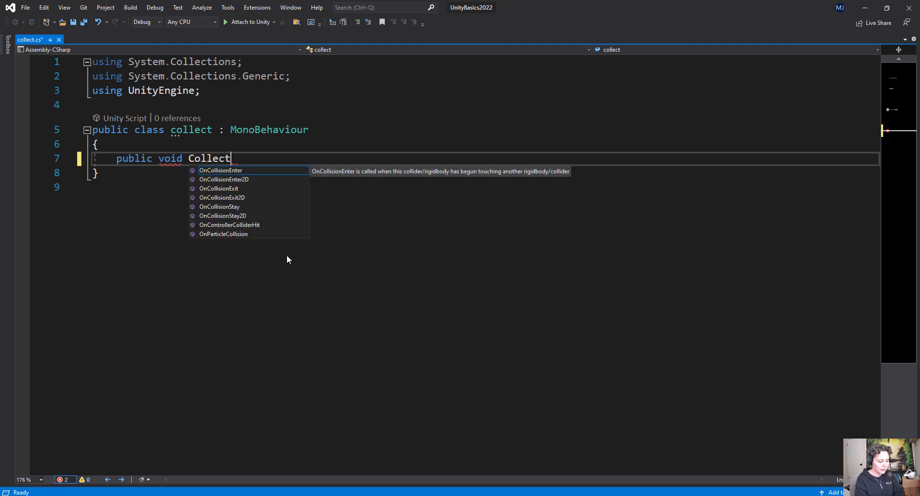
{"action": "type", "text": "Th"}
{"action": "key", "text": "BackSpace"}
{"action": "key", "text": "BackSpace"}
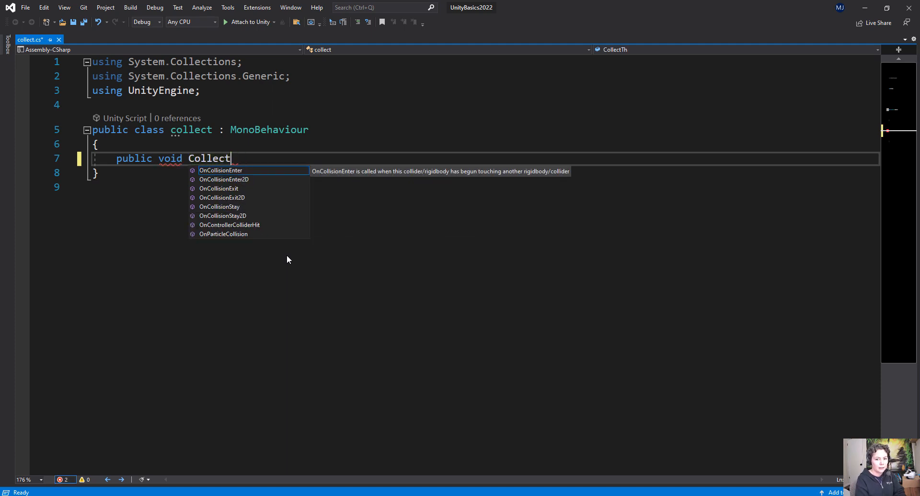
{"action": "type", "text": "Coid"}
{"action": "key", "text": "BackSpace"}
{"action": "type", "text": "n"}
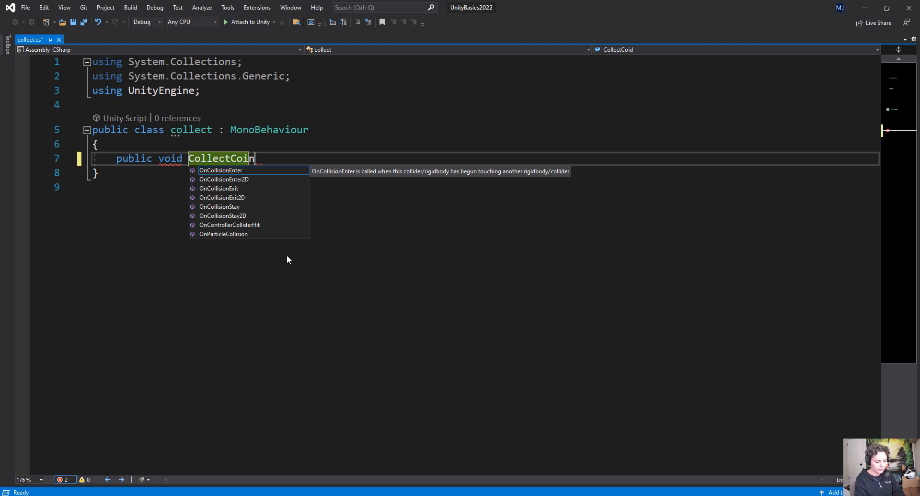
Give the CollectCoin method an empty parameter list and an empty body in braces, with the cursor inside the body
{"action": "type", "text": "()"}
{"action": "type", "text": "{"}
{"action": "key", "text": "Return"}
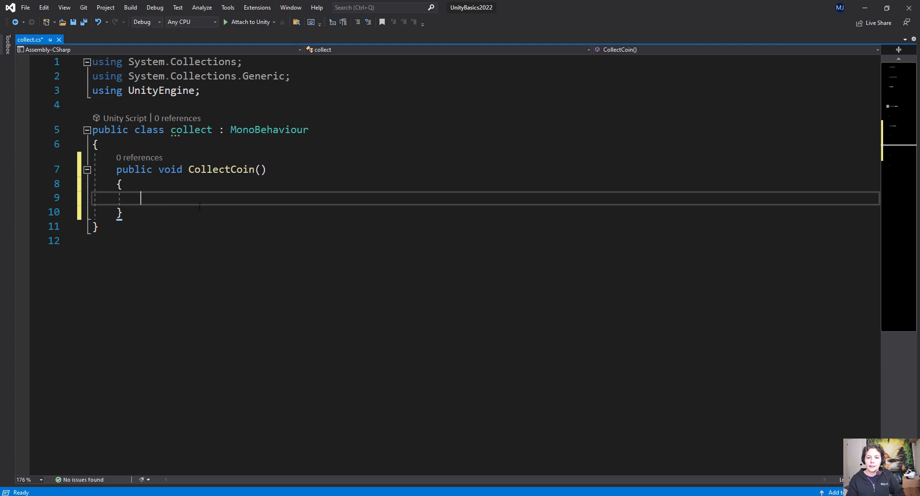
{"action": "double_click", "coordinate": [170, 171]}
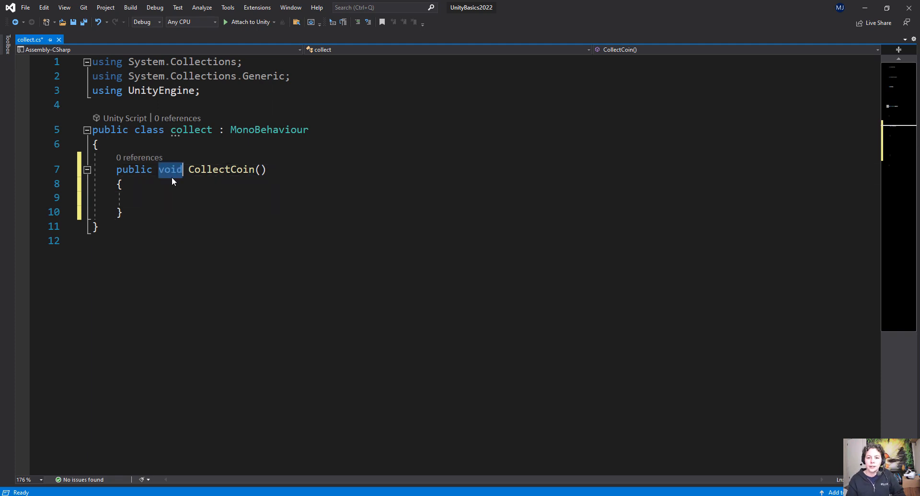
{"action": "left_click", "coordinate": [192, 200]}
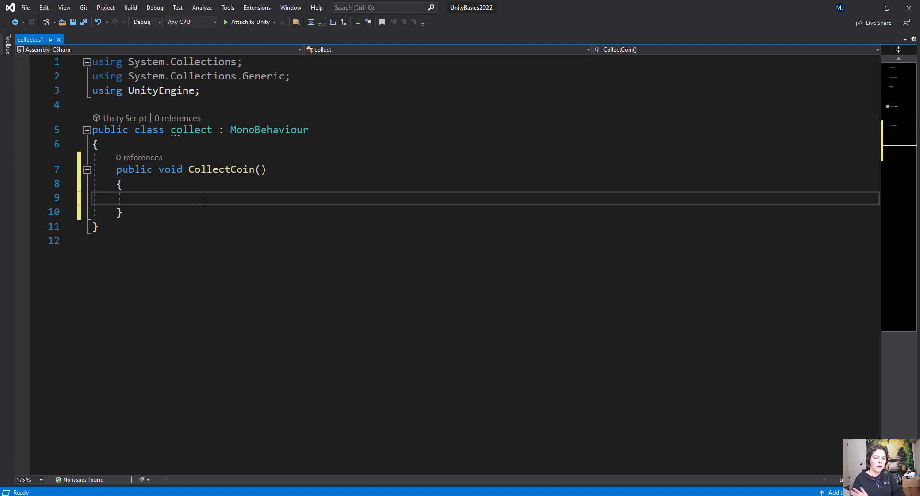
Add the statement Destroy(gameObject); to the body of the CollectCoin method
{"action": "type", "text": "Destroy"}
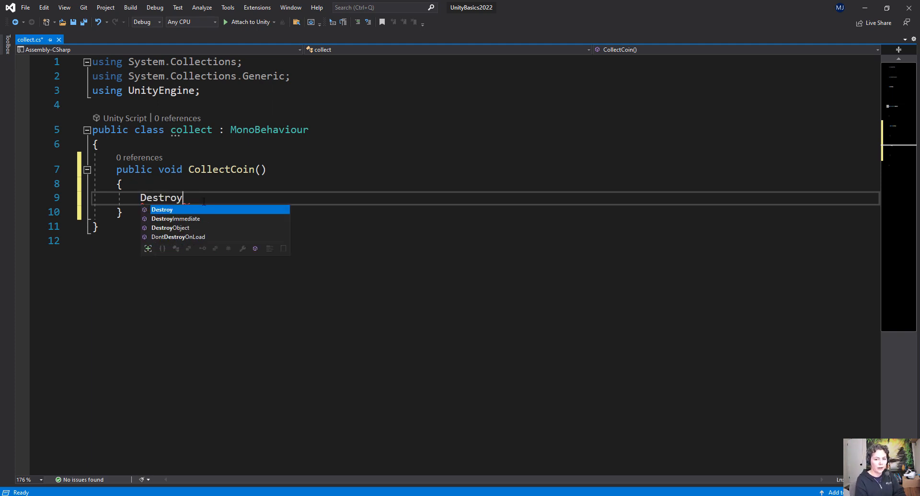
{"action": "type", "text": ")"}
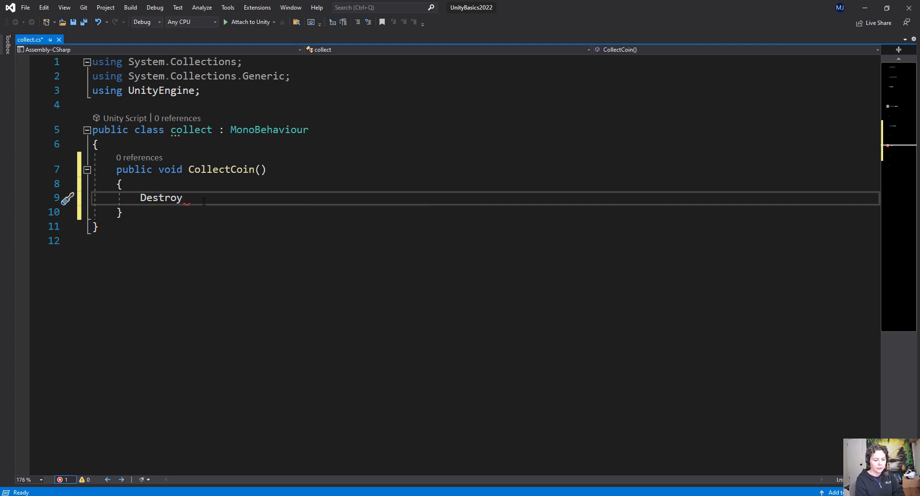
{"action": "type", "text": "("}
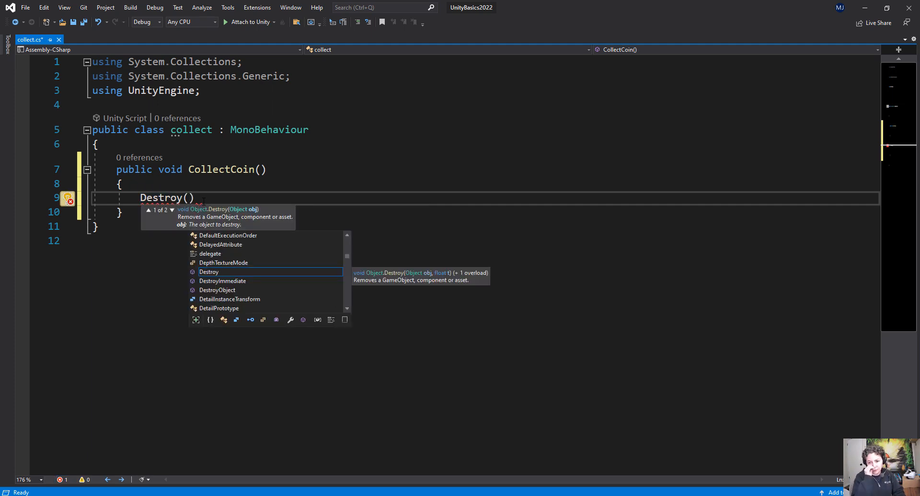
{"action": "type", "text": "game"}
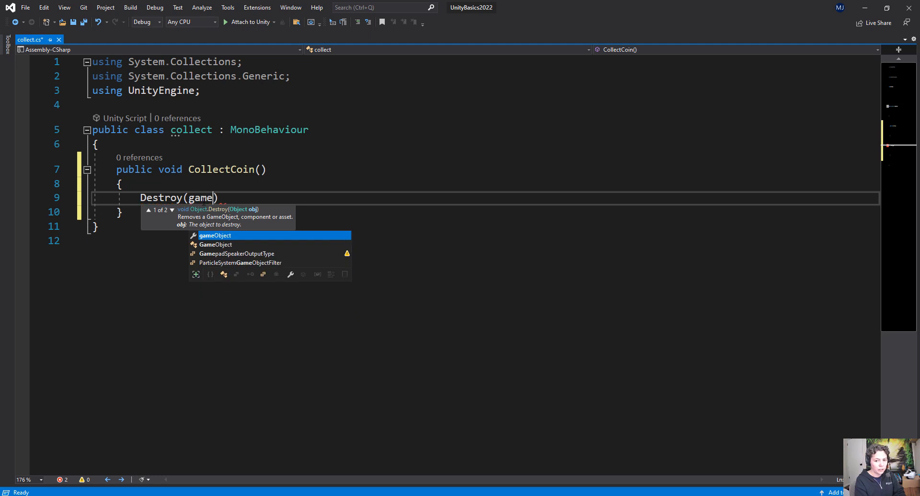
{"action": "key", "text": "Tab"}
{"action": "type", "text": ");"}
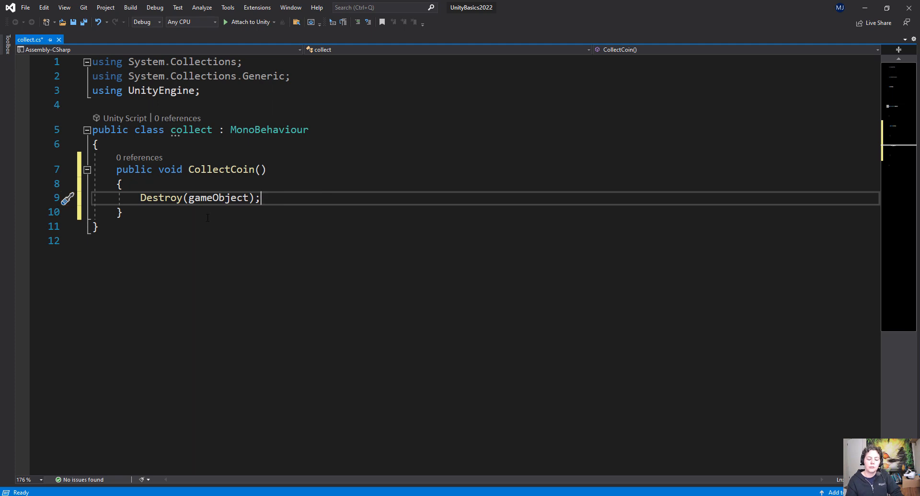
Save the collect script and switch back to the Unity editor
{"action": "left_click", "coordinate": [220, 170]}
{"action": "double_click", "coordinate": [219, 170]}
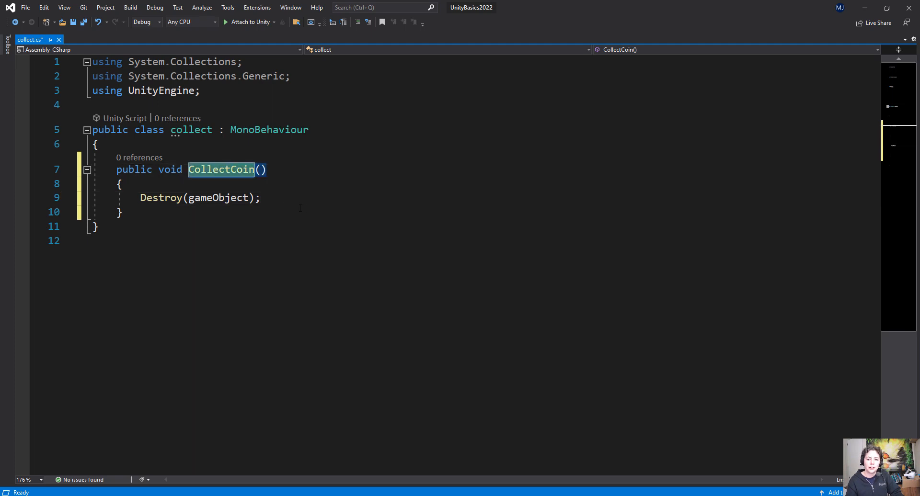
{"action": "left_click", "coordinate": [270, 194]}
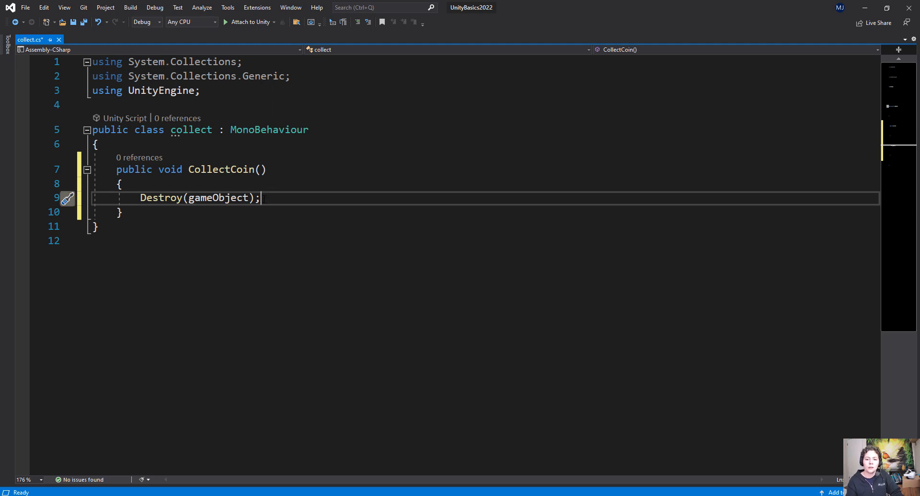
{"action": "key", "text": "ctrl+s"}
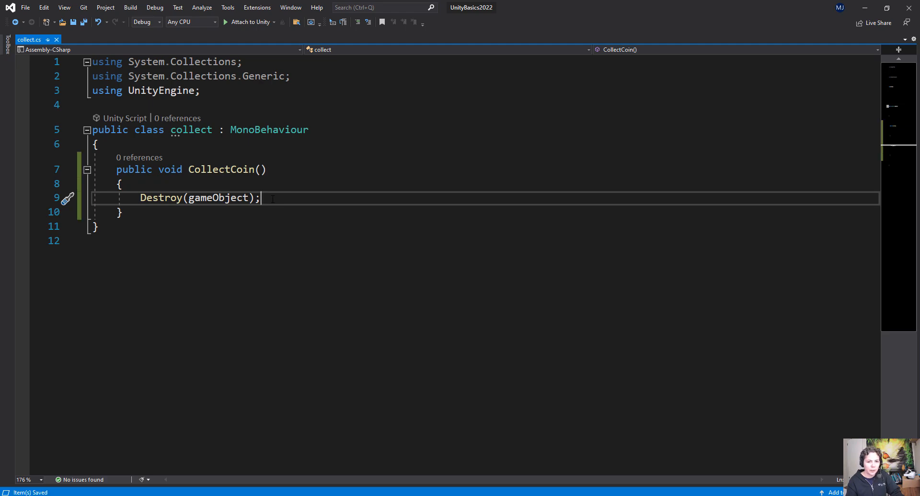
{"action": "left_click", "coordinate": [864, 8]}
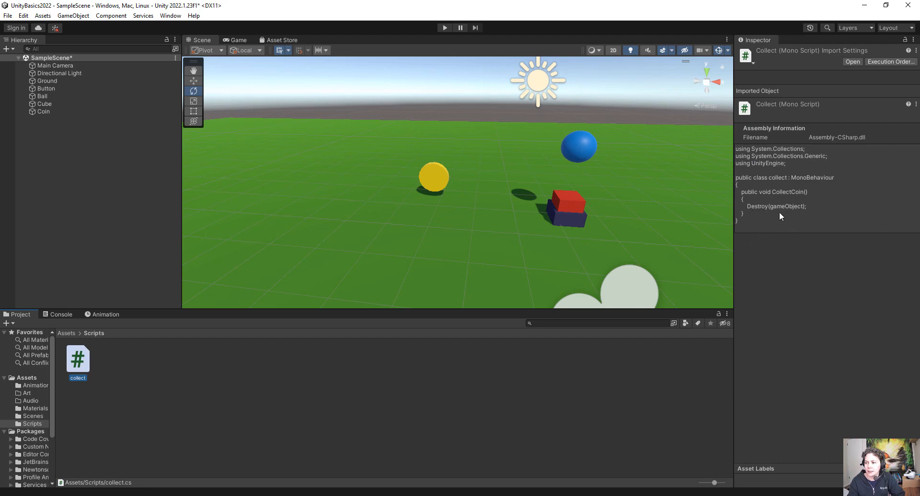
Create a new C# script named buttonPress in the Scripts folder
{"action": "left_click", "coordinate": [162, 394]}
{"action": "right_click", "coordinate": [133, 389]}
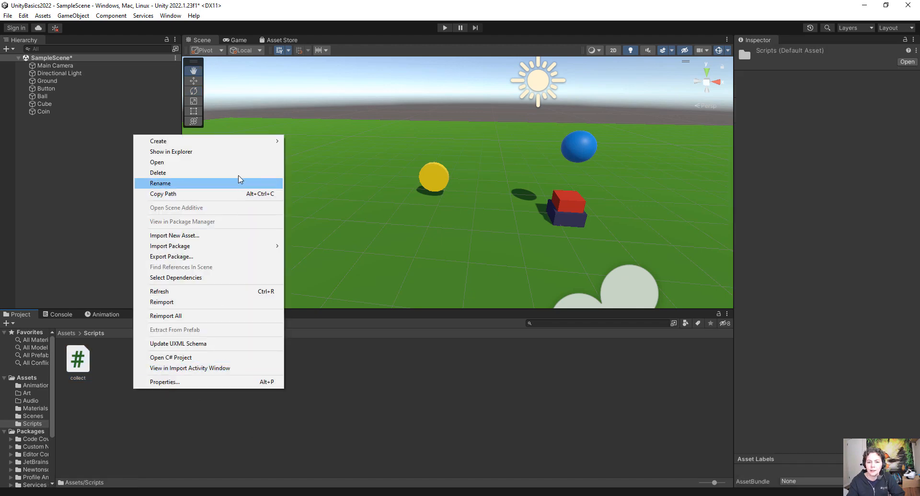
{"action": "mouse_move", "coordinate": [246, 140]}
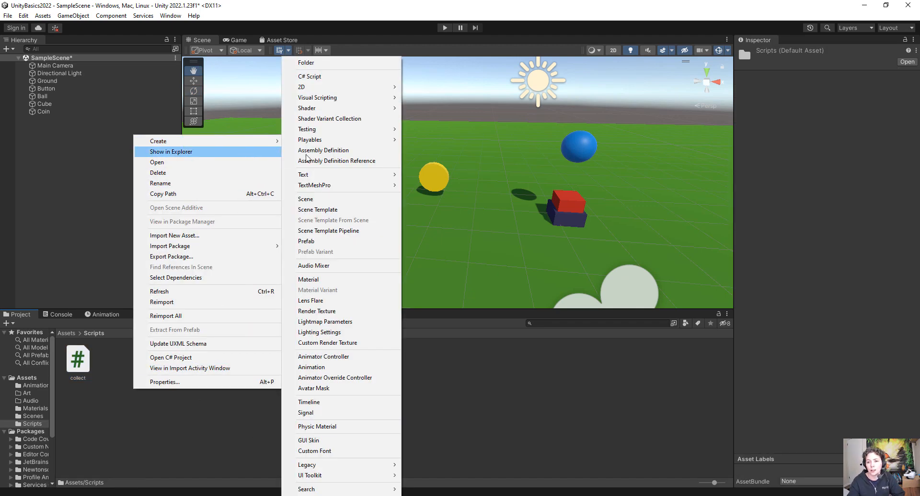
{"action": "left_click", "coordinate": [344, 79]}
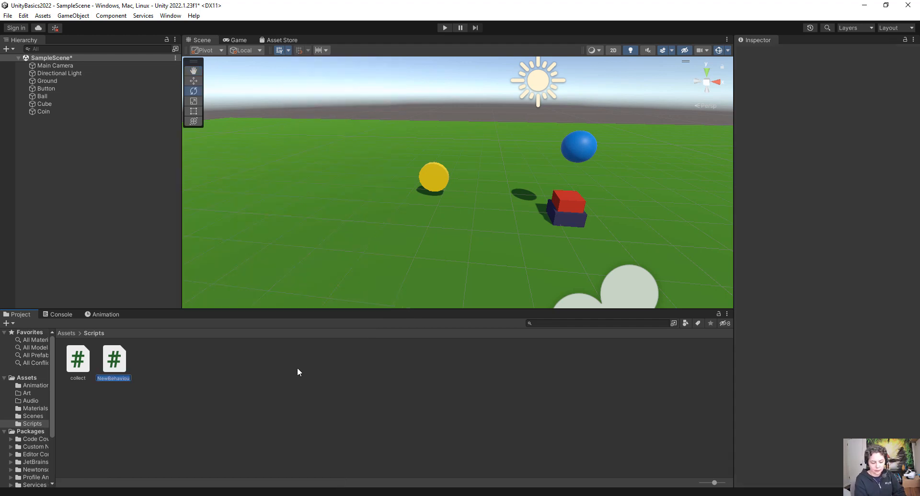
{"action": "type", "text": "buttonPress"}
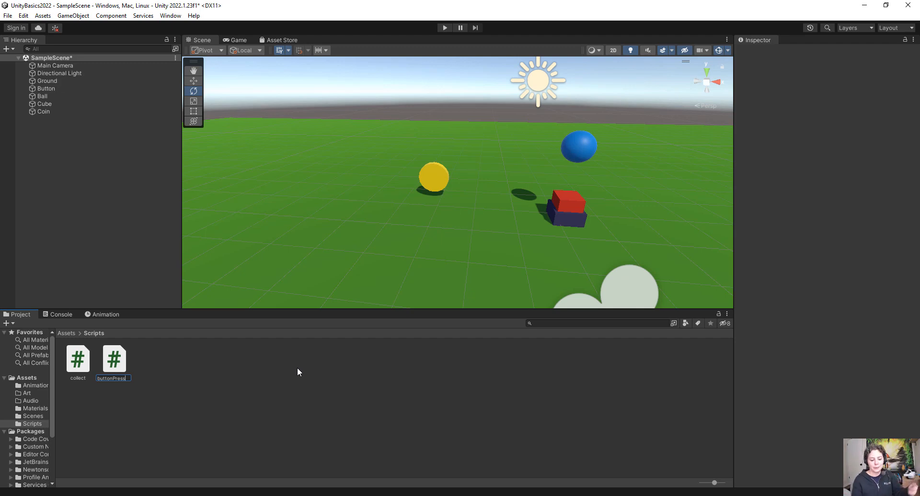
{"action": "key", "text": "Return"}
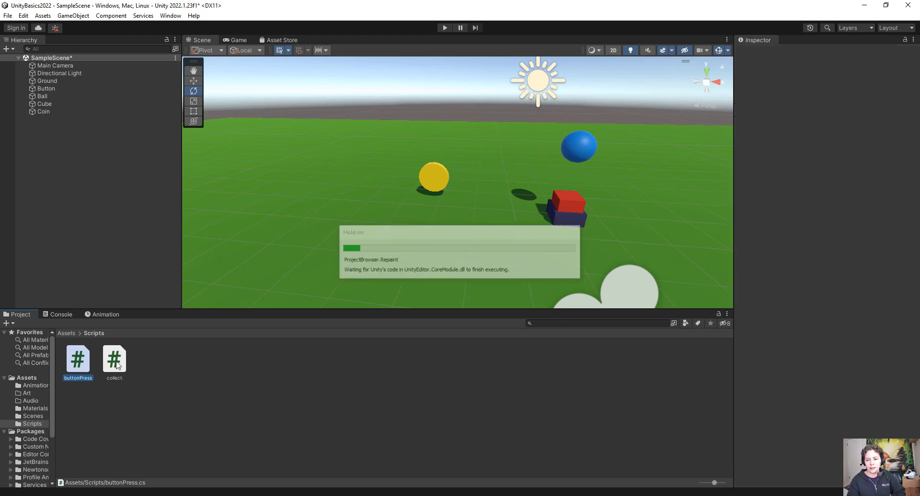
Open the buttonPress script in Visual Studio and compare it with the collect script
{"action": "double_click", "coordinate": [85, 363]}
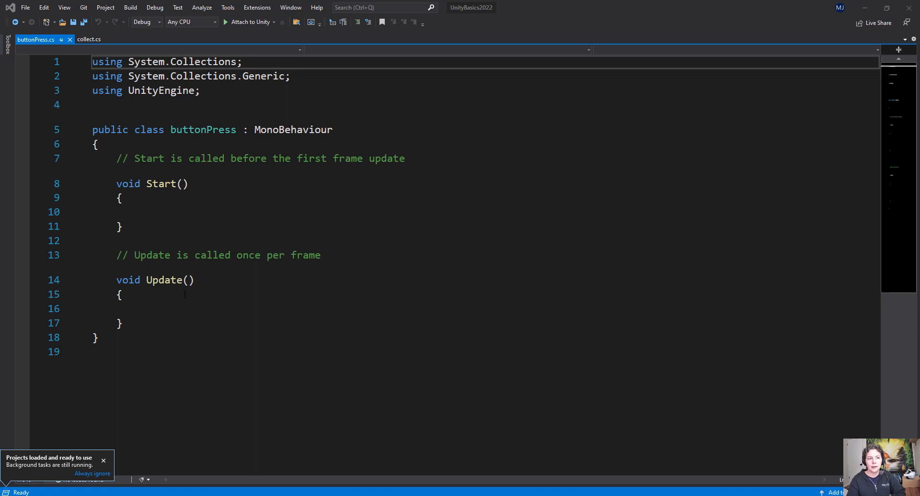
{"action": "left_click", "coordinate": [90, 39]}
{"action": "left_click", "coordinate": [44, 40]}
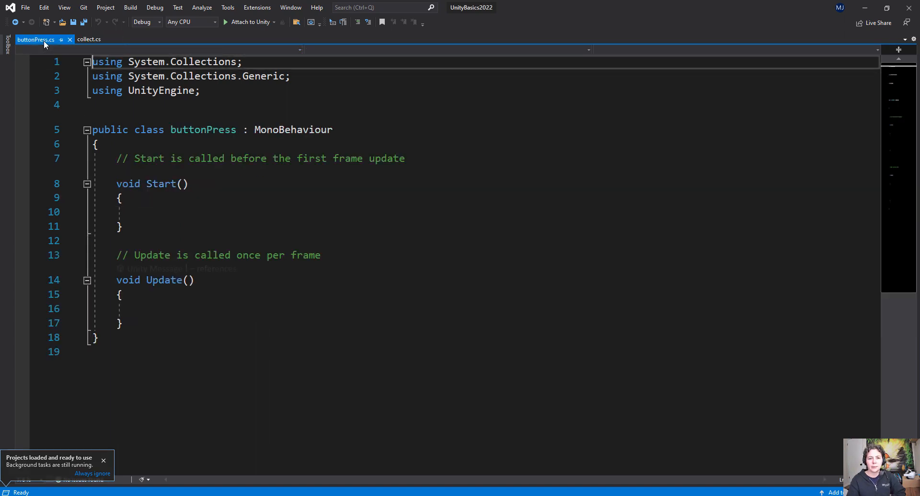
{"action": "left_click", "coordinate": [91, 39]}
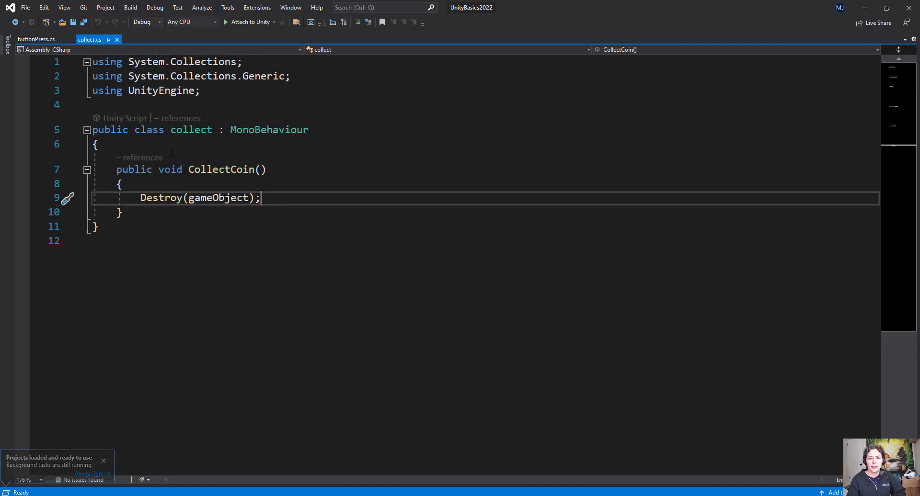
{"action": "left_click", "coordinate": [39, 40]}
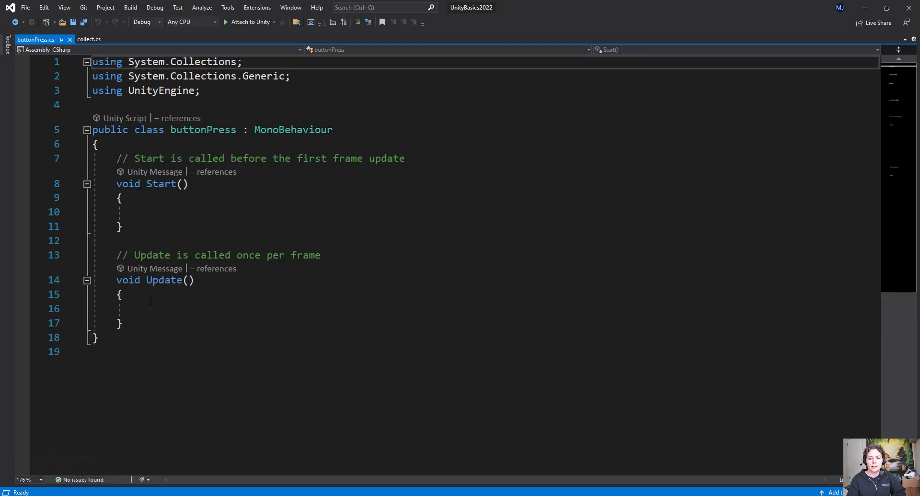
Delete the default Start and Update methods and their comments from the buttonPress class
{"action": "left_click", "coordinate": [134, 321]}
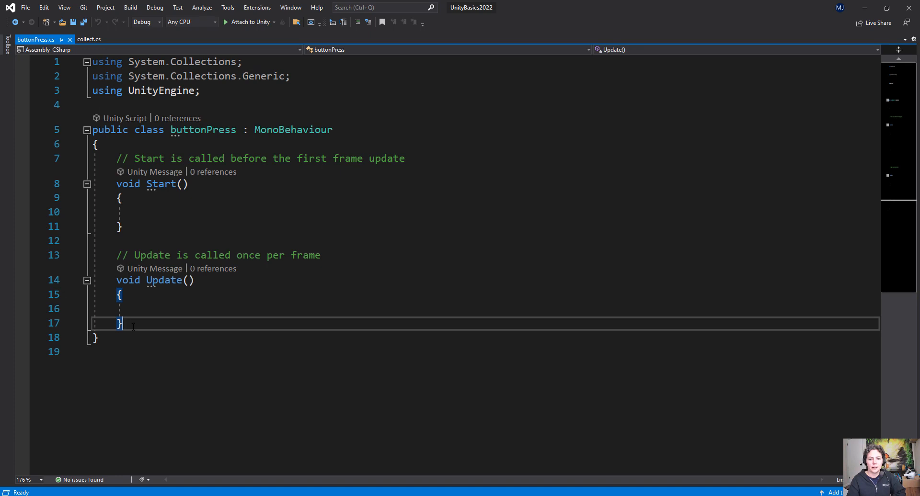
{"action": "left_click_drag", "start_coordinate": [137, 325], "coordinate": [117, 158]}
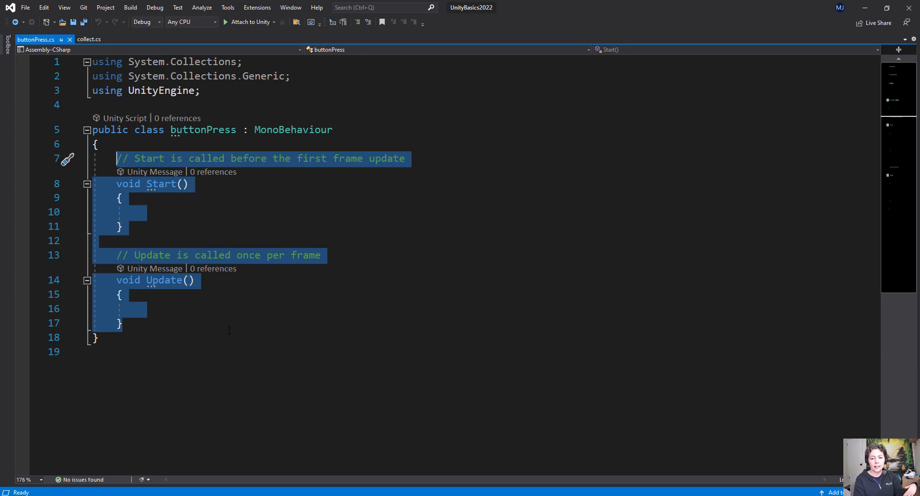
{"action": "key", "text": "BackSpace"}
Insert a private void OnTriggerEnter(Collider other) method in the buttonPress class, with the cursor inside its empty body
{"action": "type", "text": "ontr"}
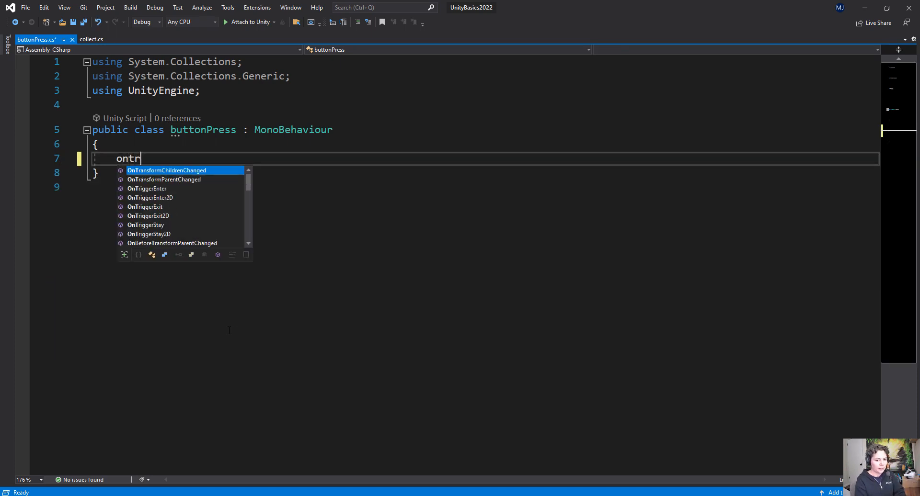
{"action": "type", "text": "i"}
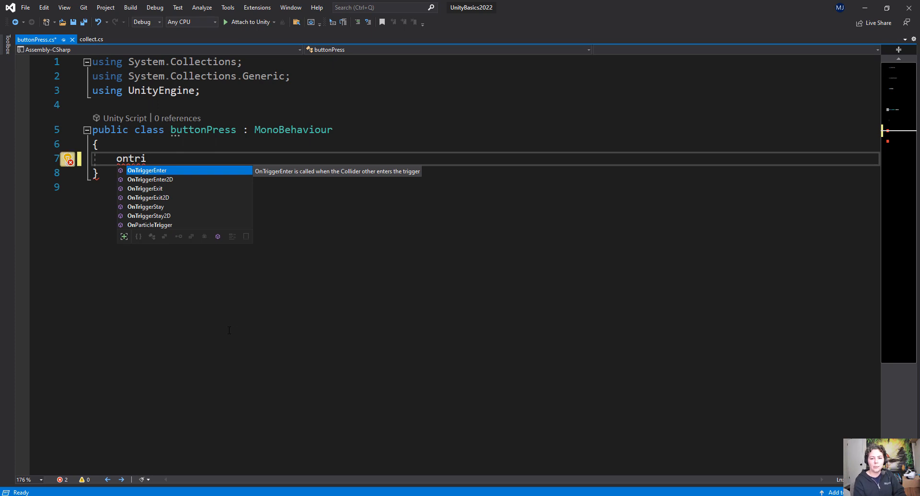
{"action": "key", "text": "Tab"}
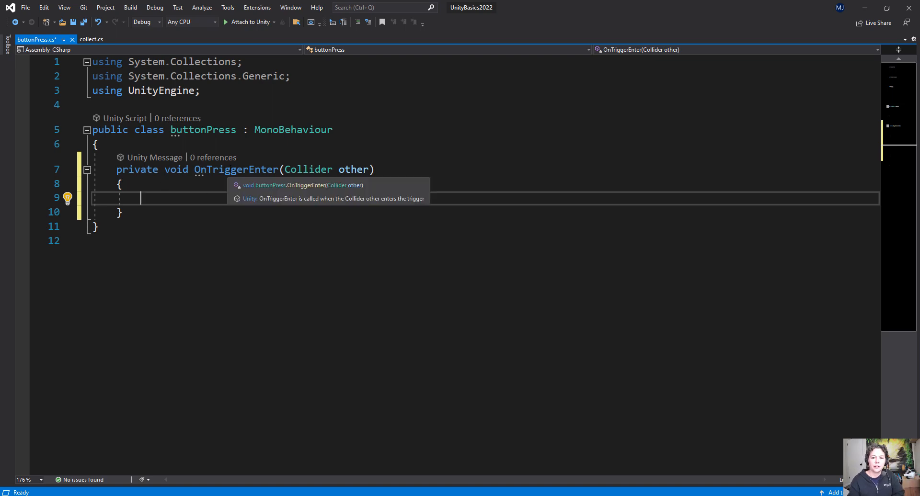
{"action": "double_click", "coordinate": [229, 169]}
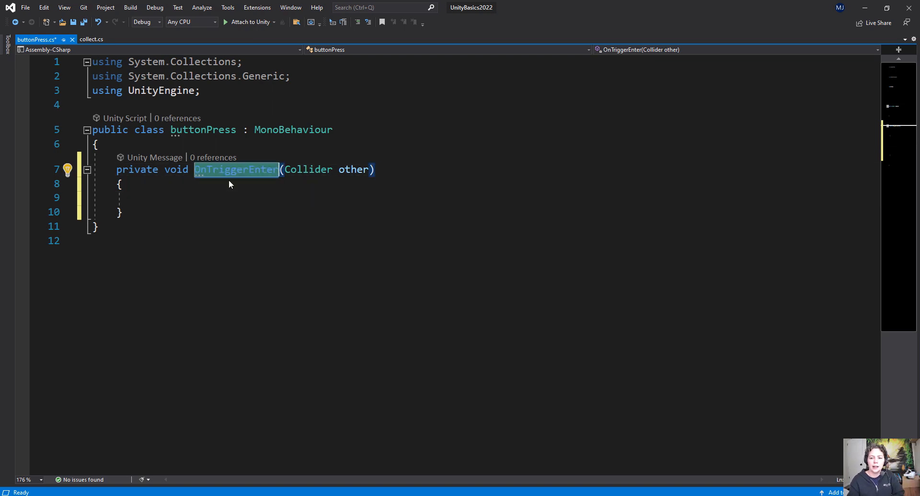
{"action": "key", "text": "Return"}
{"action": "left_click", "coordinate": [223, 196]}
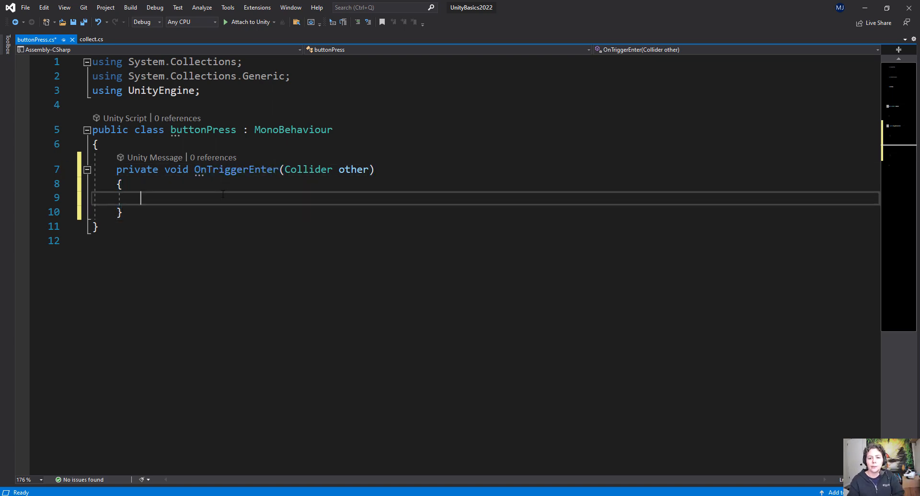
Review the CollectCoin method in collect, and begin a GameObject.FindGameObjectWithTag call in the OnTriggerEnter body of buttonPress
{"action": "left_click", "coordinate": [92, 43]}
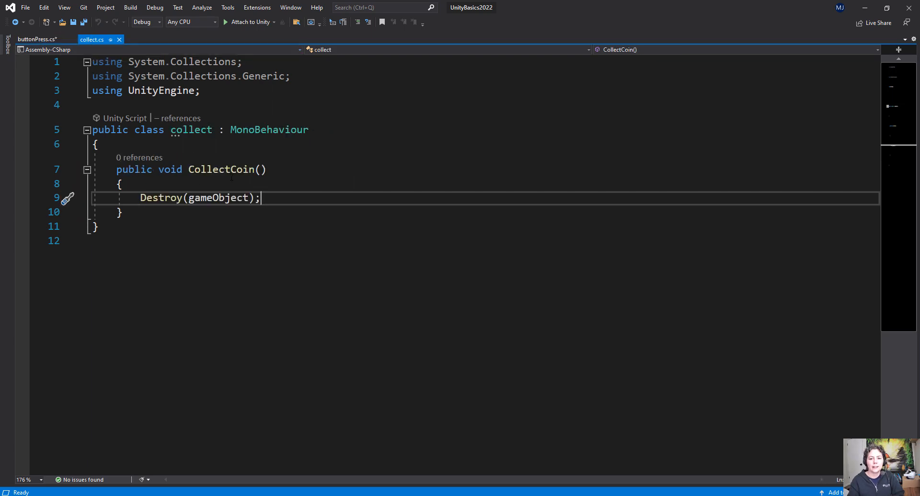
{"action": "left_click", "coordinate": [50, 39]}
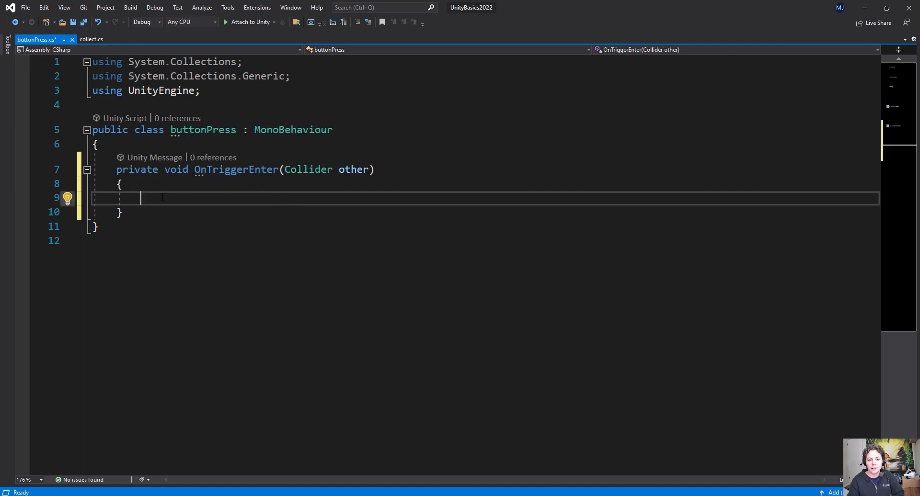
{"action": "type", "text": "Game"}
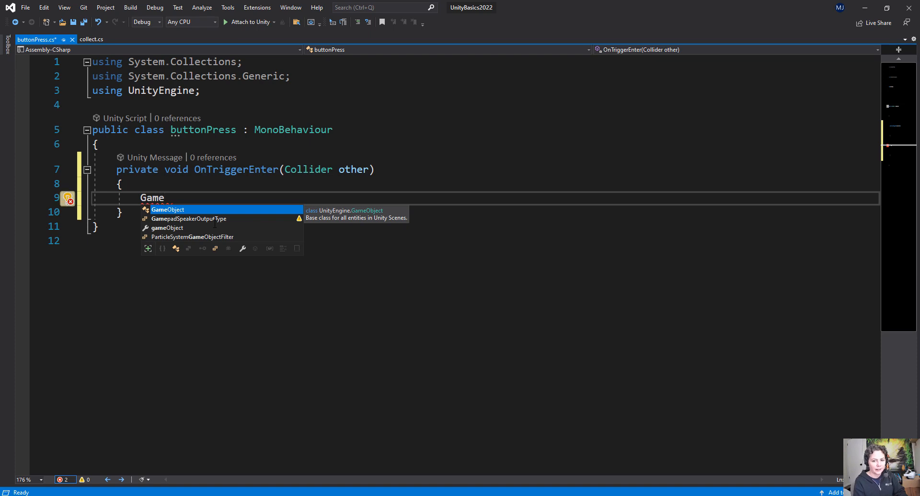
{"action": "type", "text": "Object"}
{"action": "key", "text": "BackSpace"}
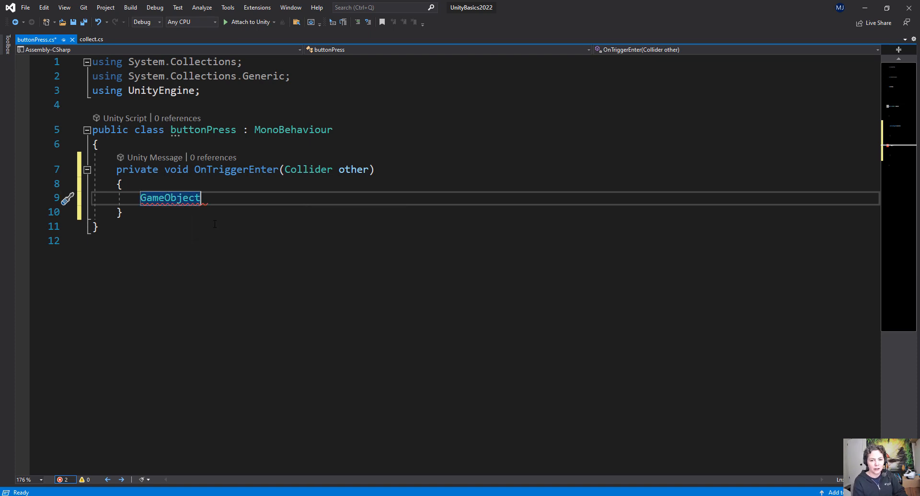
{"action": "type", "text": ".findg"}
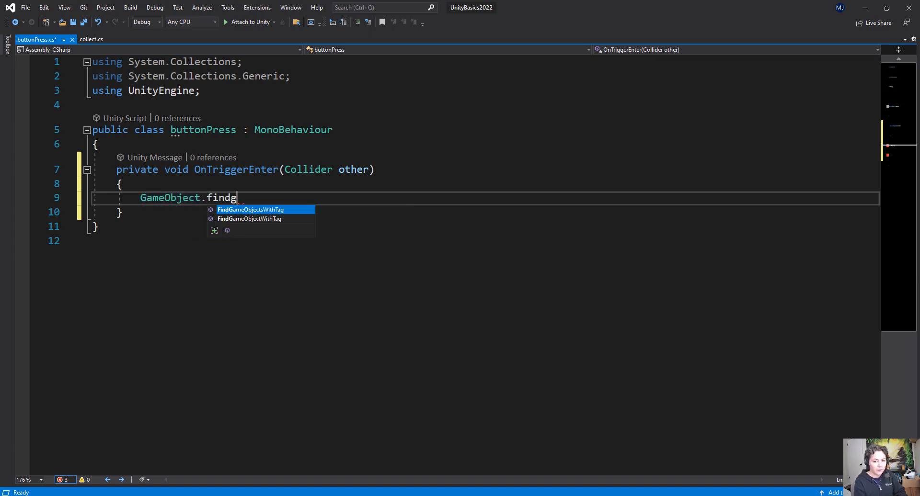
{"action": "key", "text": "Down"}
{"action": "key", "text": "Tab"}
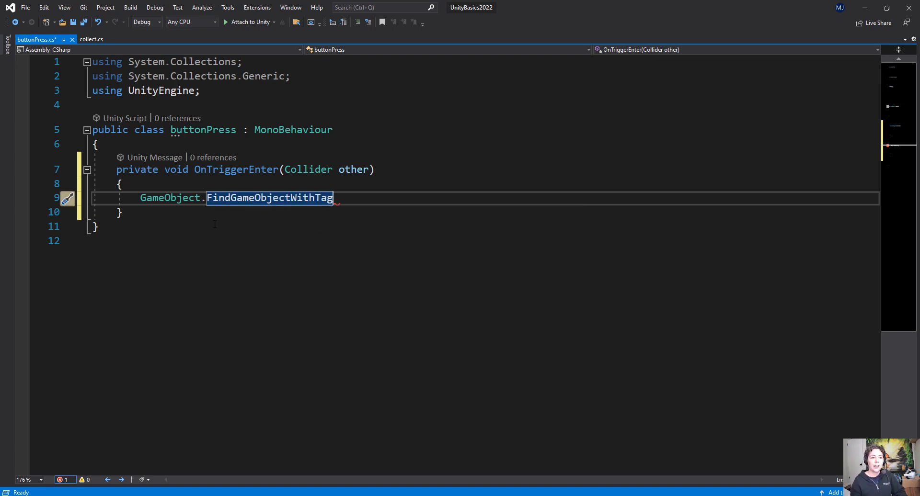
Complete the FindGameObjectWithTag call in the OnTriggerEnter body with the tag argument "Collectable"
{"action": "type", "text": "("}
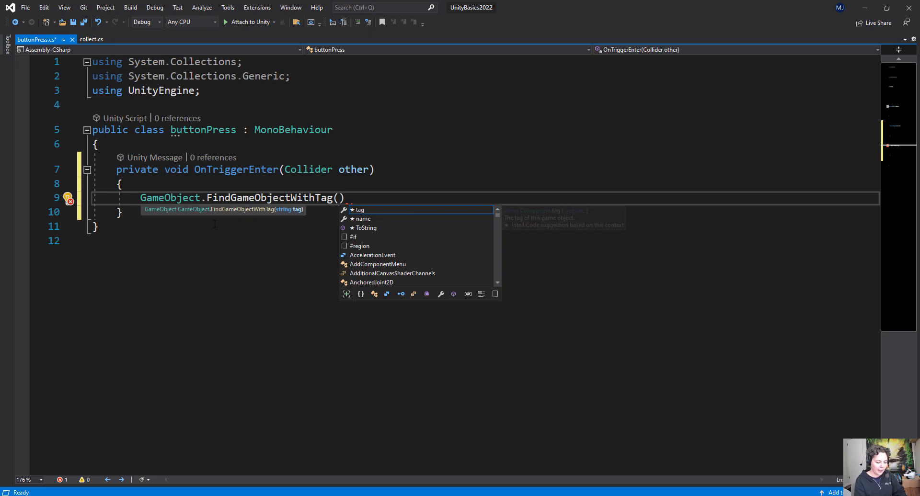
{"action": "type", "text": "\""}
{"action": "type", "text": "Collectabl"}
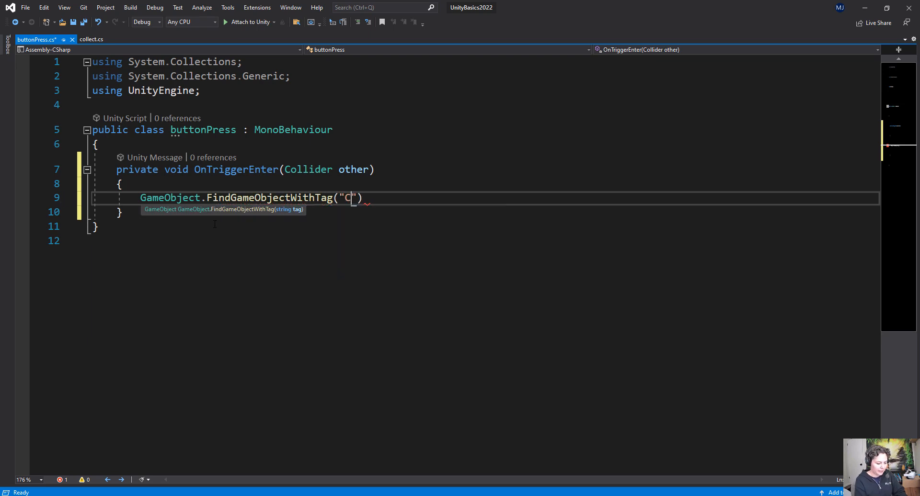
{"action": "type", "text": "e\")"}
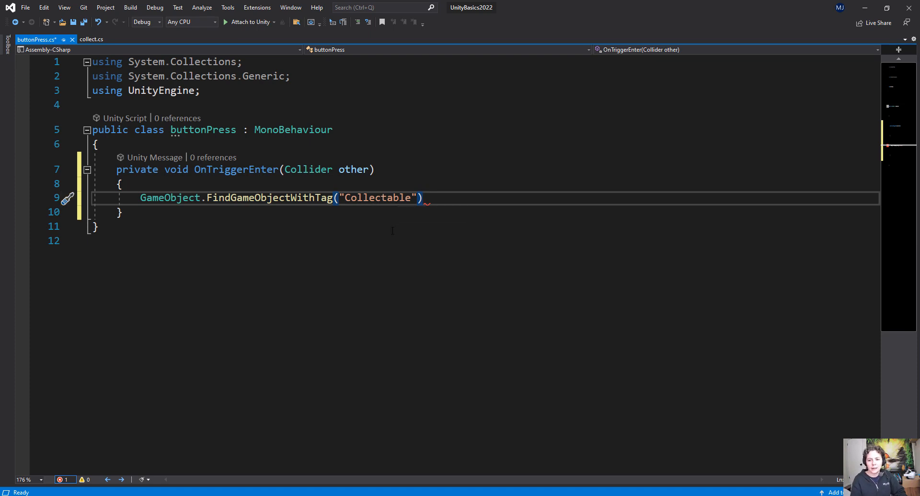
Chain GetComponent<collect>() onto the FindGameObjectWithTag call to get the collect script of the tagged object
{"action": "type", "text": "."}
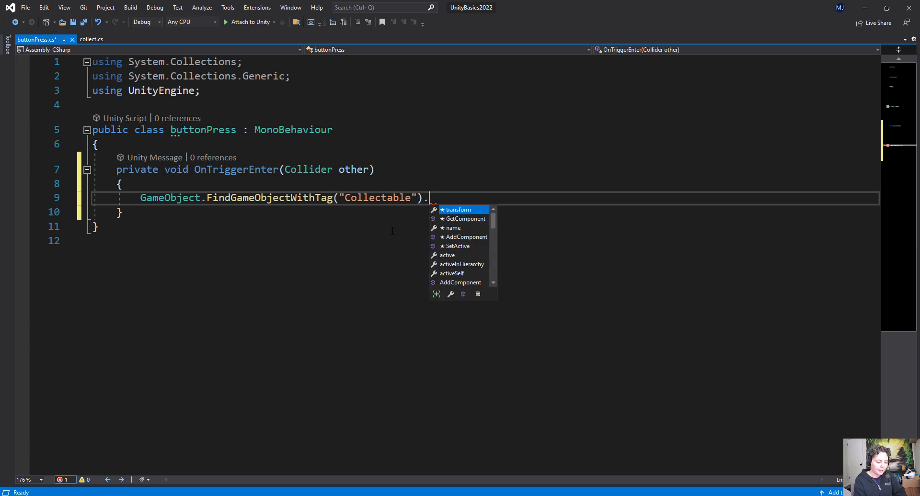
{"action": "type", "text": "getc"}
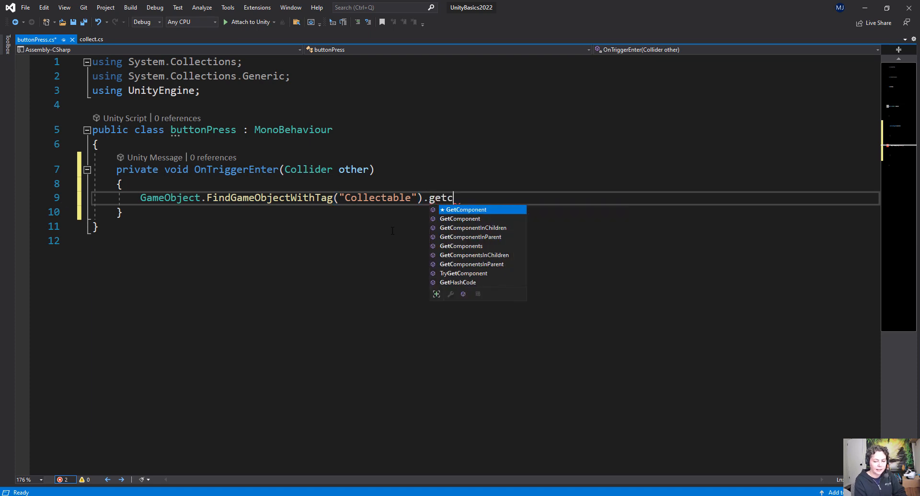
{"action": "key", "text": "Tab"}
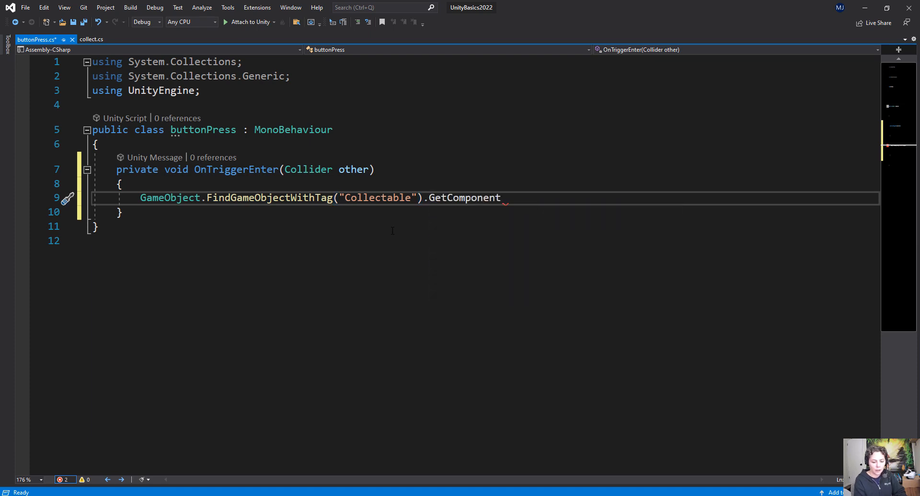
{"action": "type", "text": "<"}
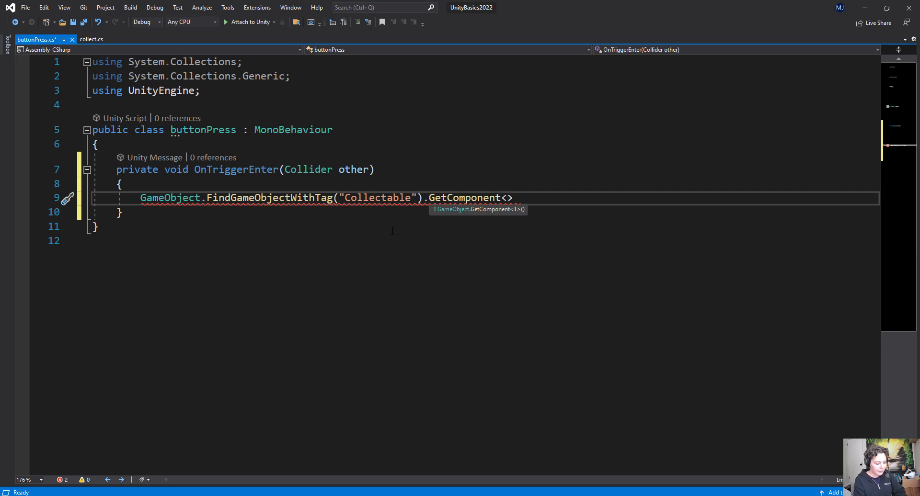
{"action": "type", "text": "collect"}
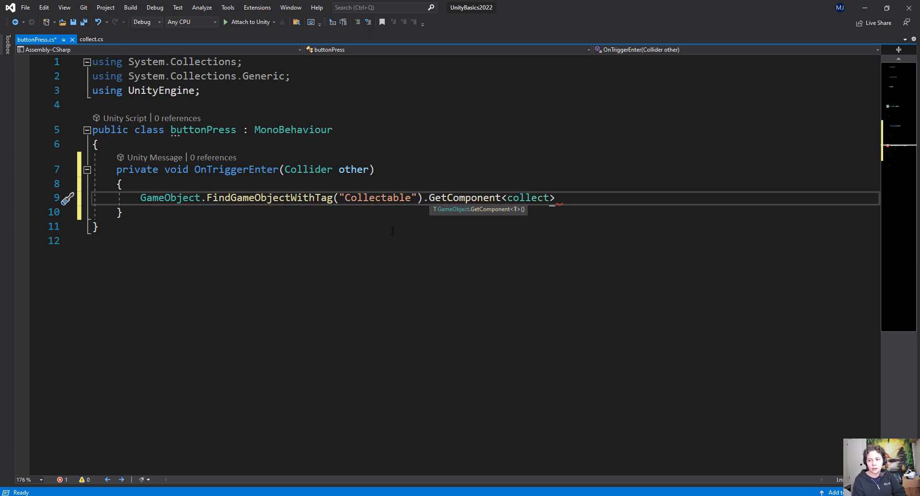
{"action": "type", "text": ">"}
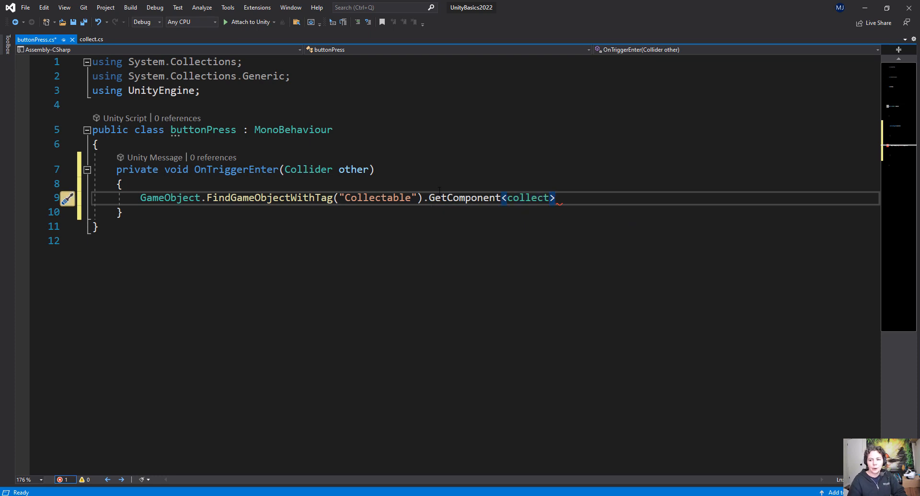
{"action": "type", "text": "()"}
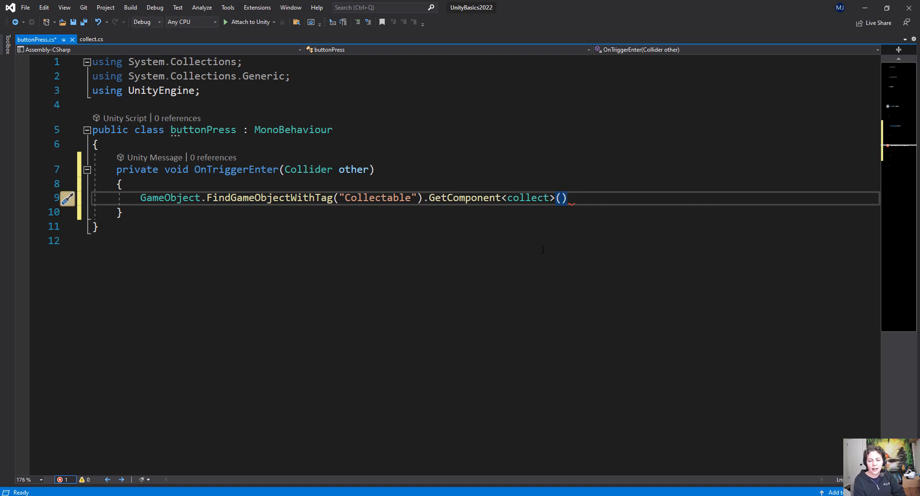
Check the method name in collect.cs, end the OnTriggerEnter statement with .CollectCoin();, and save the buttonPress script
{"action": "type", "text": "."}
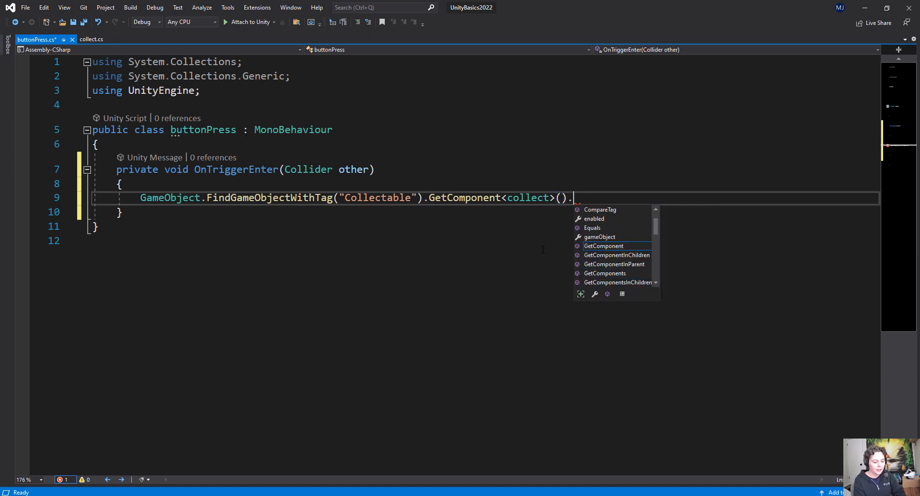
{"action": "left_click", "coordinate": [91, 39]}
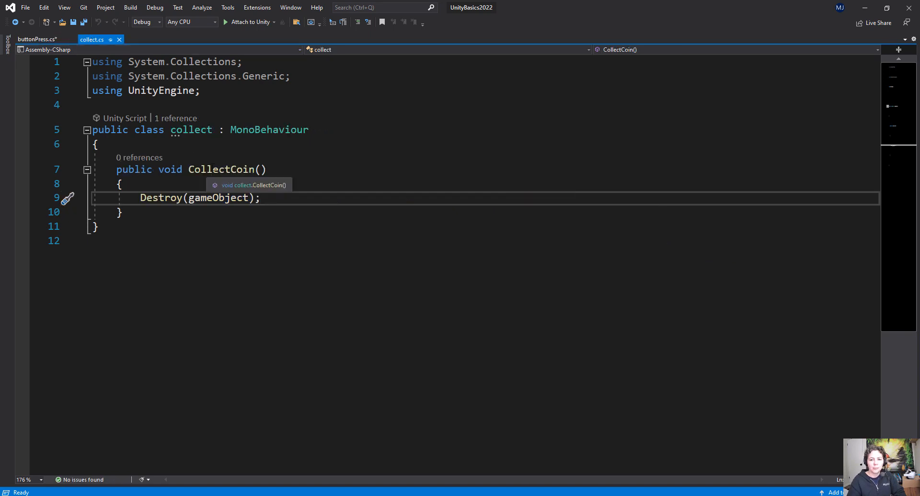
{"action": "left_click", "coordinate": [38, 39]}
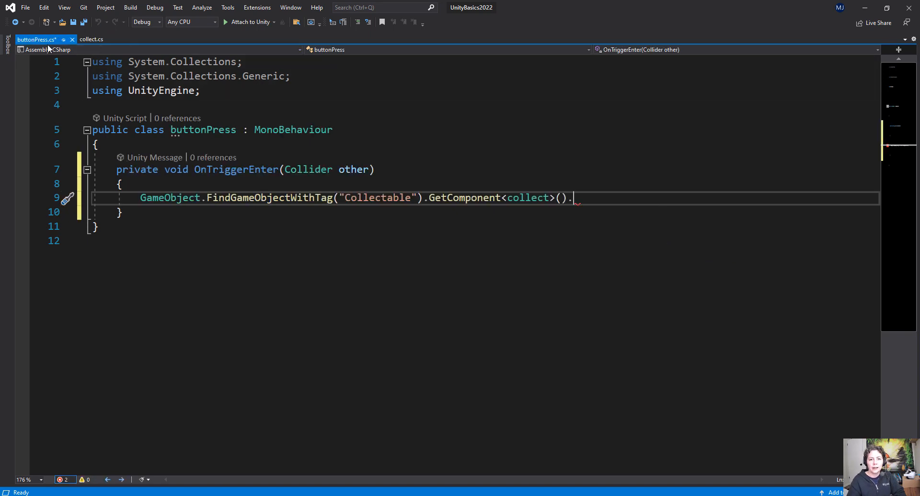
{"action": "type", "text": "Coll"}
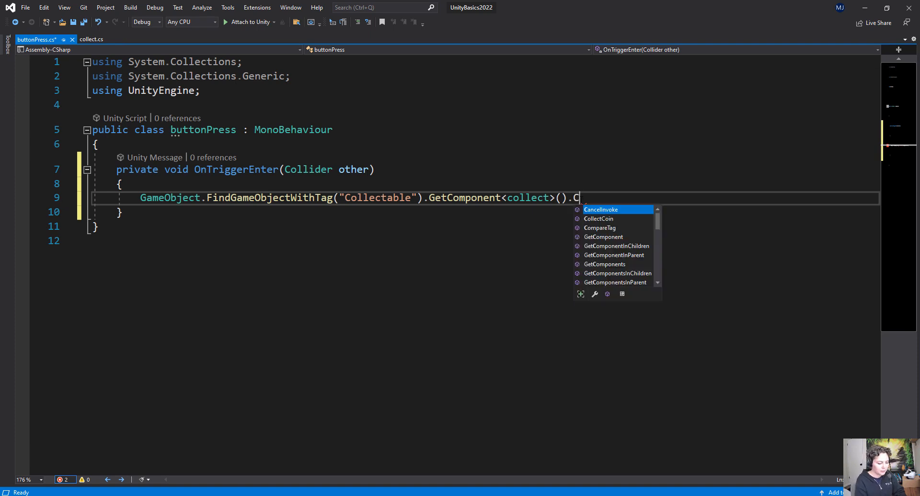
{"action": "key", "text": "Tab"}
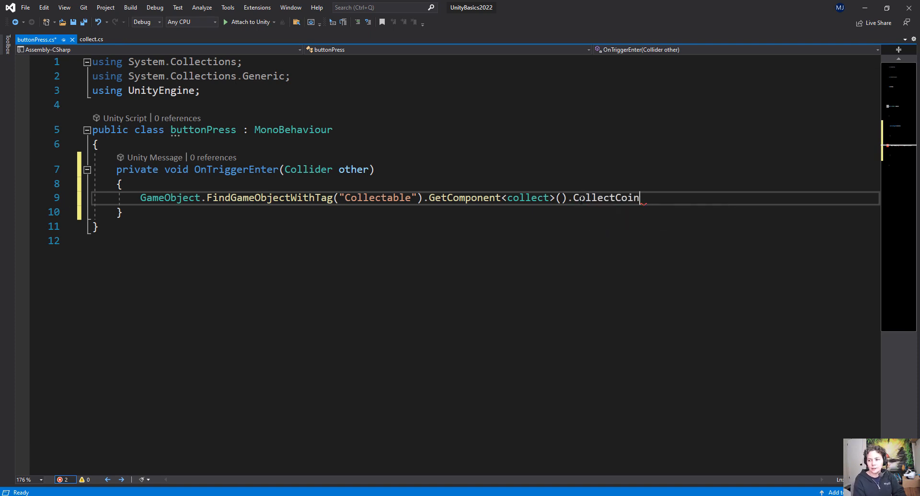
{"action": "type", "text": "()"}
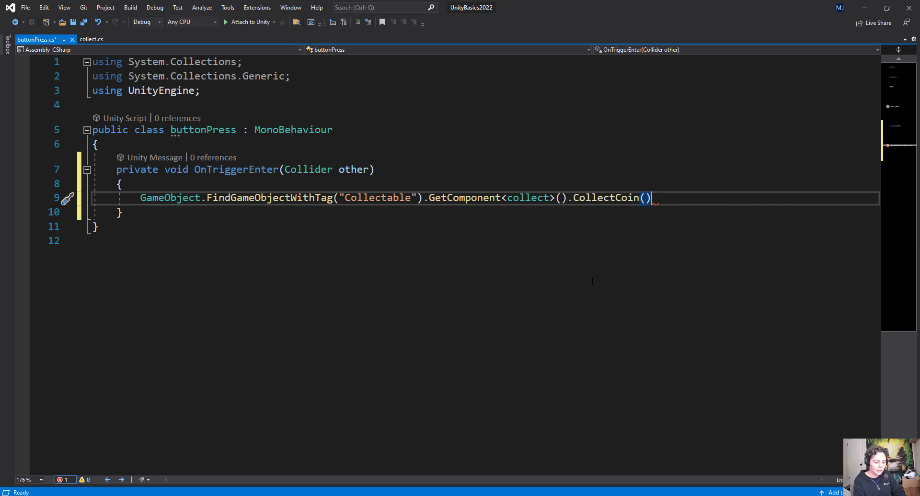
{"action": "type", "text": ";"}
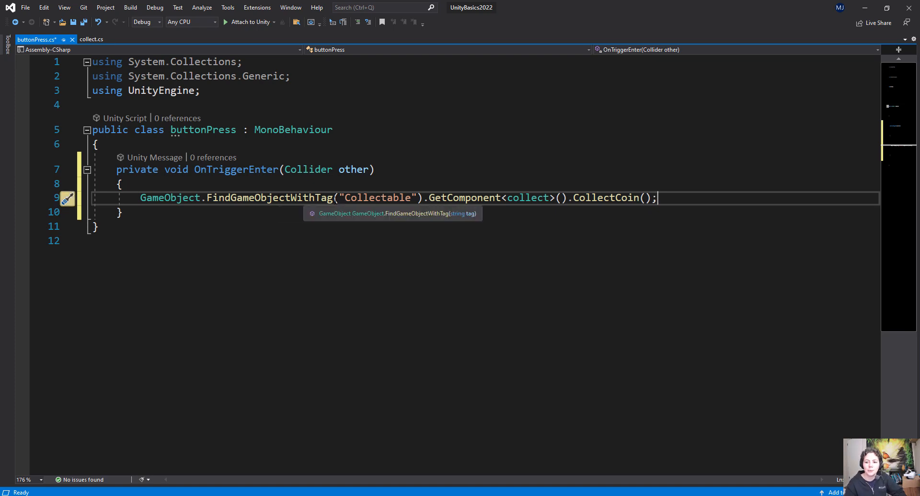
{"action": "double_click", "coordinate": [384, 197]}
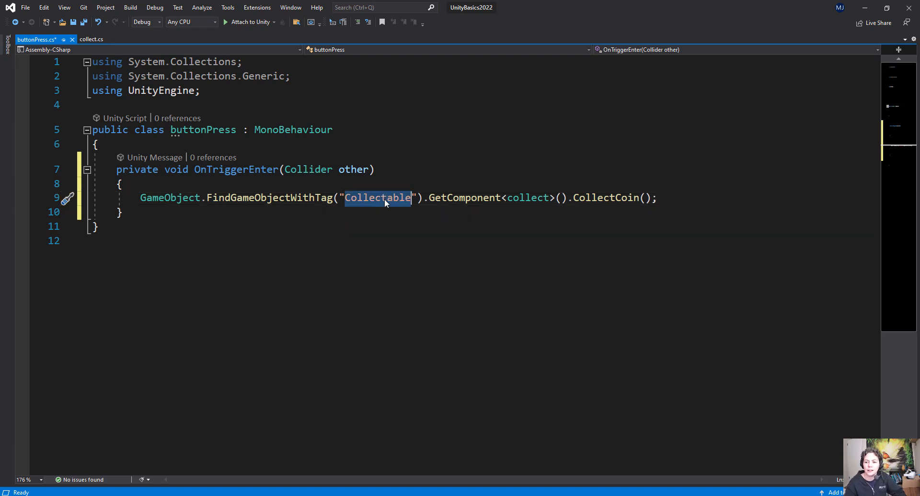
{"action": "double_click", "coordinate": [529, 198]}
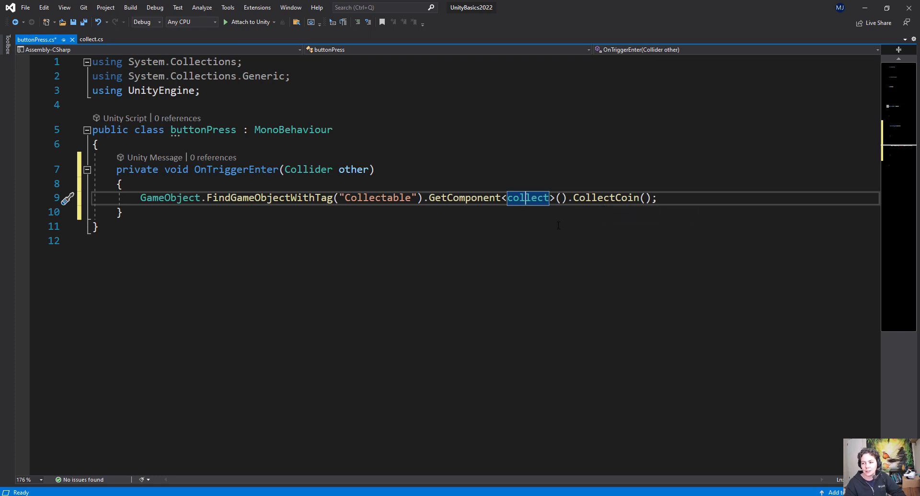
{"action": "key", "text": "ctrl+s"}
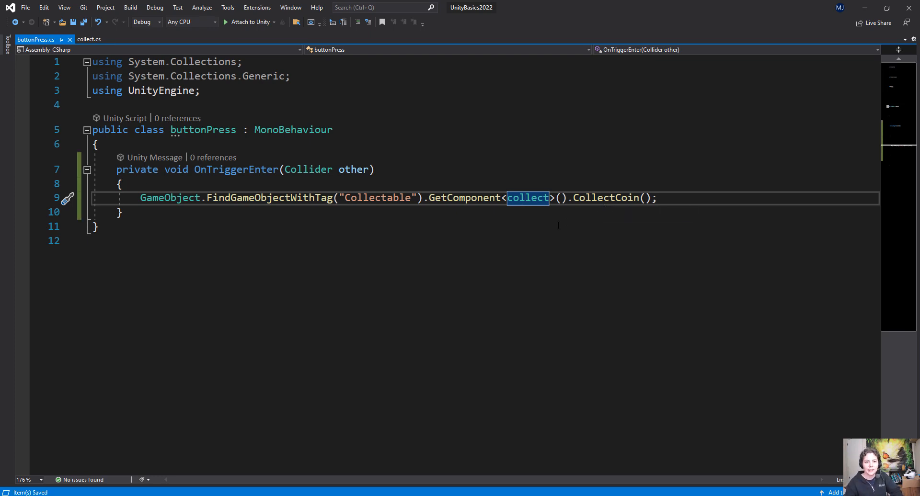
Switch to Unity and examine the red Button object in the scene, including its Box Collider and Is Trigger setting
{"action": "left_click", "coordinate": [861, 8]}
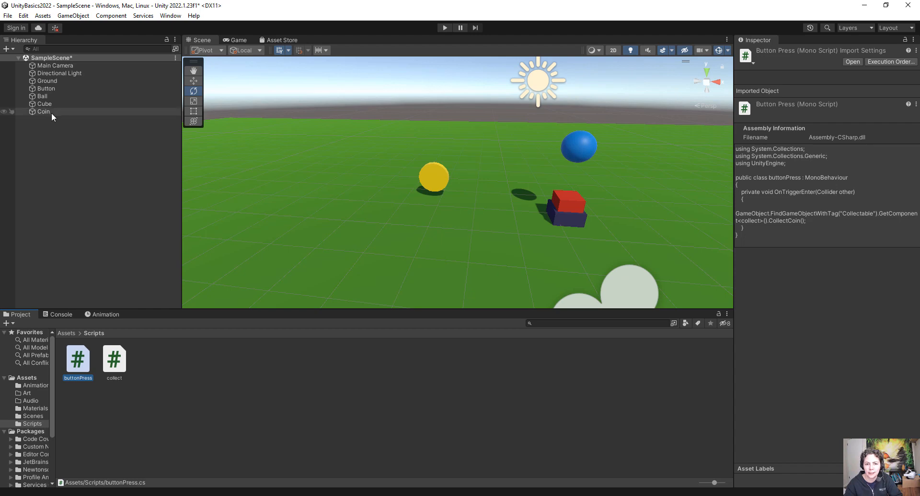
{"action": "left_click", "coordinate": [59, 88]}
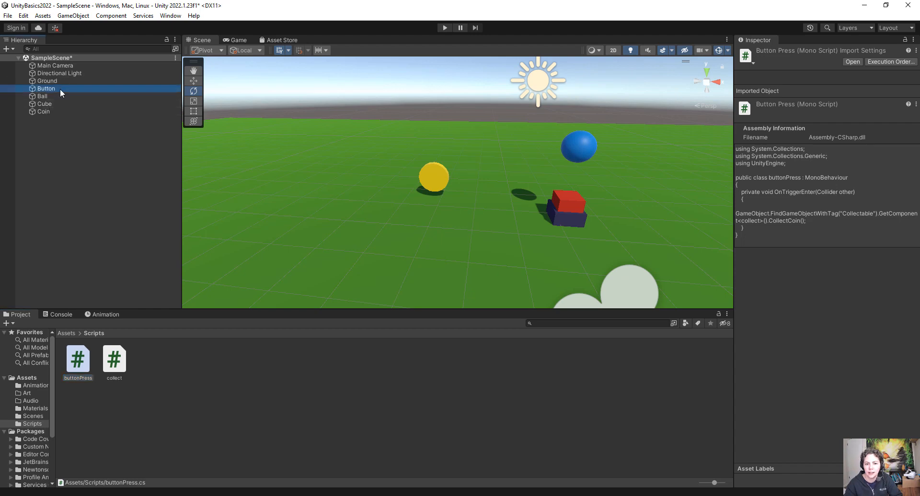
{"action": "scroll", "coordinate": [579, 213], "scroll_direction": "up", "scroll_amount": 3}
{"action": "middle_click_drag", "start_coordinate": [580, 220], "coordinate": [464, 206]}
{"action": "scroll", "coordinate": [411, 189], "scroll_direction": "up", "scroll_amount": 4}
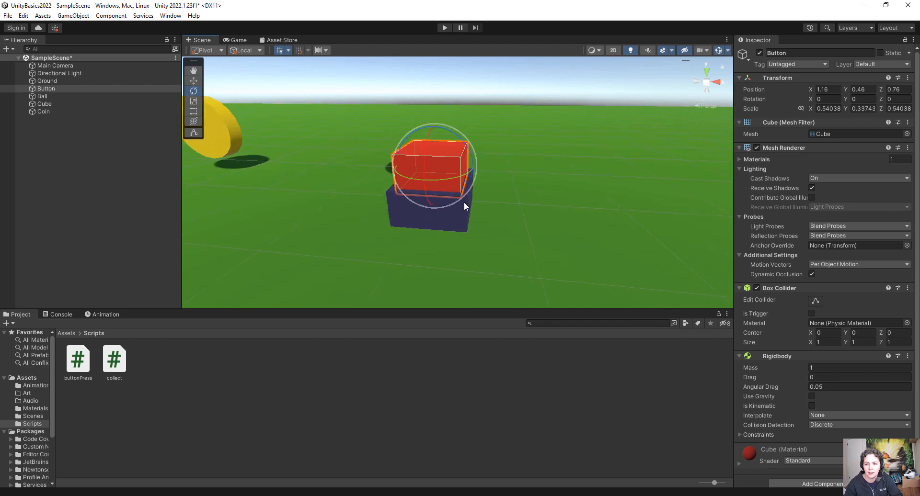
{"action": "middle_click_drag", "start_coordinate": [387, 208], "coordinate": [504, 155]}
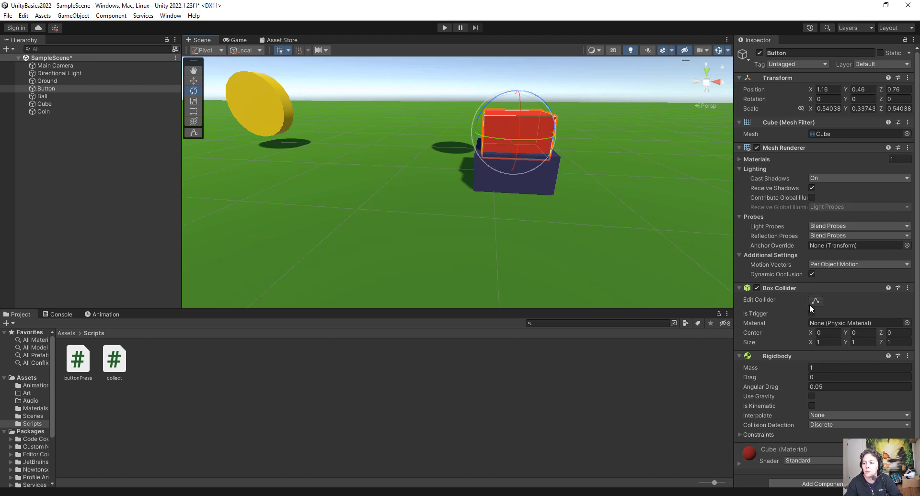
{"action": "mouse_move", "coordinate": [786, 310]}
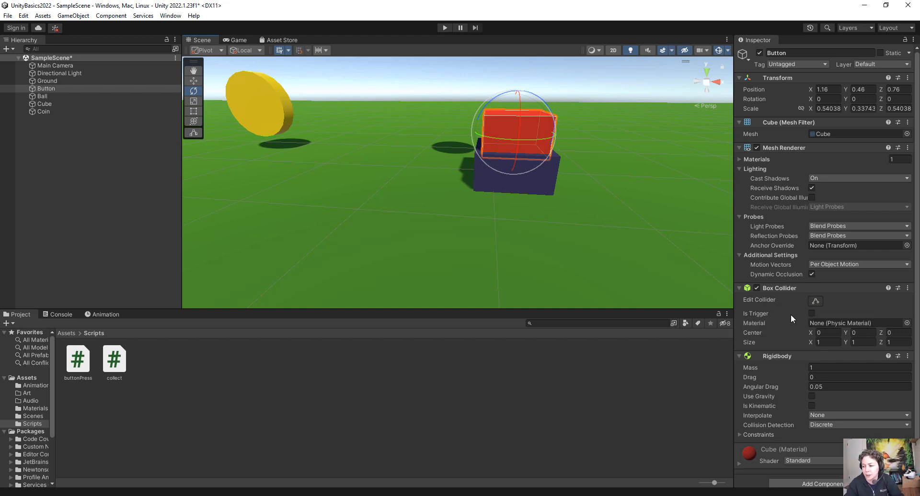
Add a Box Collider component to the dark blue Cube under the button and enable Is Trigger on it
{"action": "left_click", "coordinate": [537, 183]}
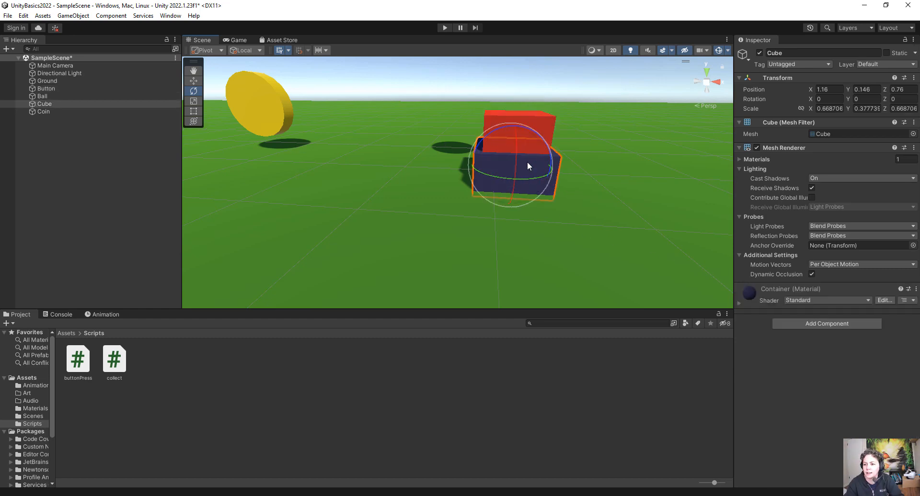
{"action": "left_click", "coordinate": [848, 326]}
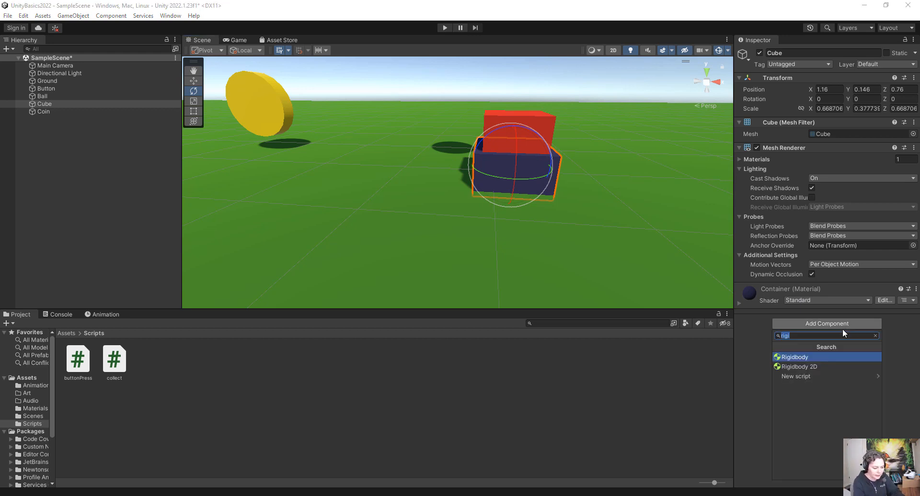
{"action": "type", "text": "coll"}
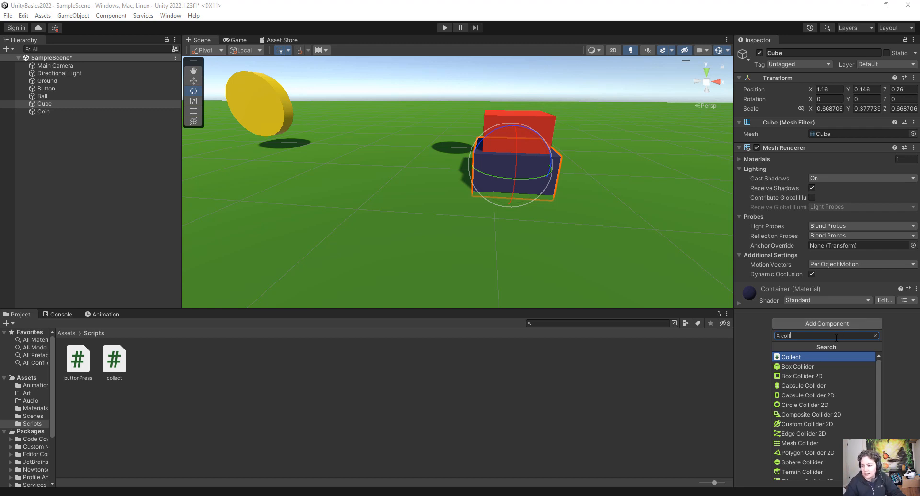
{"action": "left_click", "coordinate": [812, 366]}
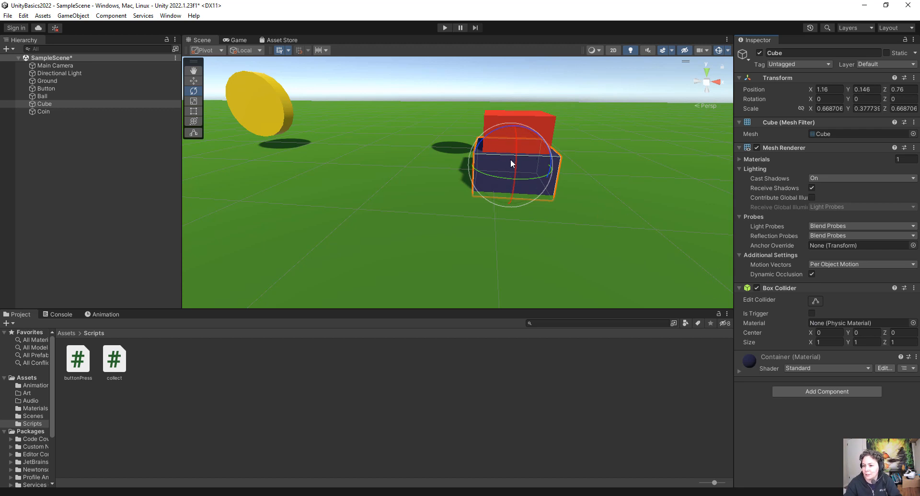
{"action": "left_click", "coordinate": [812, 314]}
Review the buttonPress code in Visual Studio, and attach the buttonPress script to the Cube object in Unity
{"action": "scroll", "coordinate": [561, 182], "scroll_direction": "down", "scroll_amount": 5}
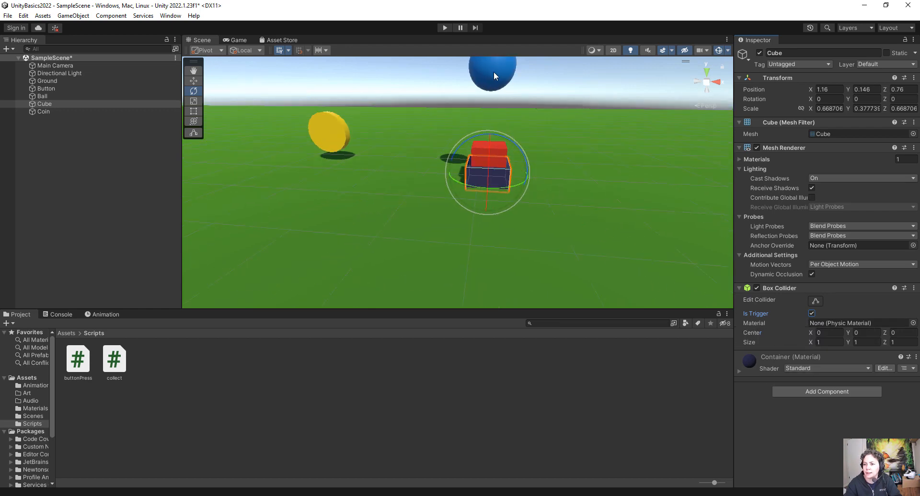
{"action": "left_click", "coordinate": [493, 71]}
{"action": "left_click", "coordinate": [487, 181]}
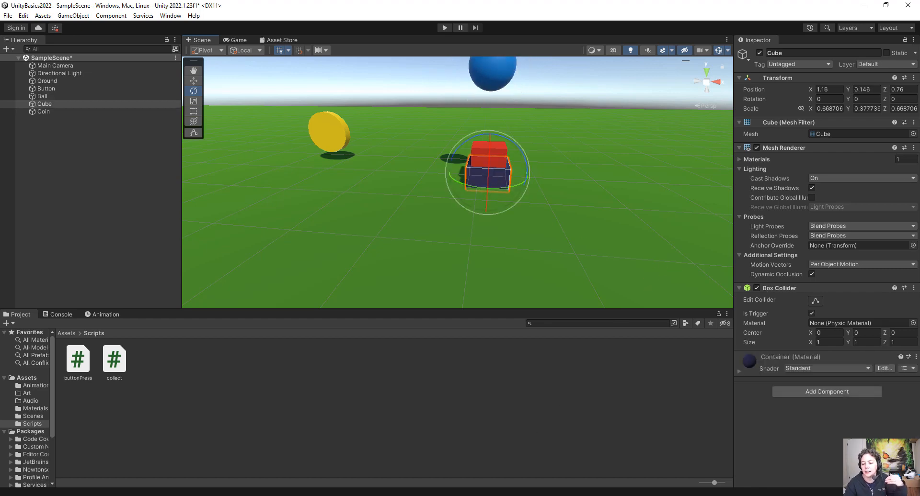
{"action": "mouse_move", "coordinate": [481, 495]}
{"action": "left_click", "coordinate": [482, 467]}
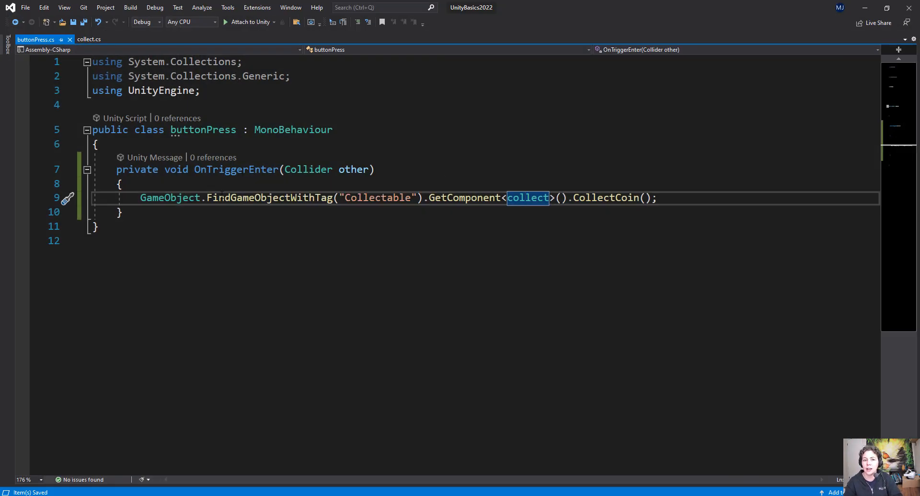
{"action": "left_click", "coordinate": [866, 7]}
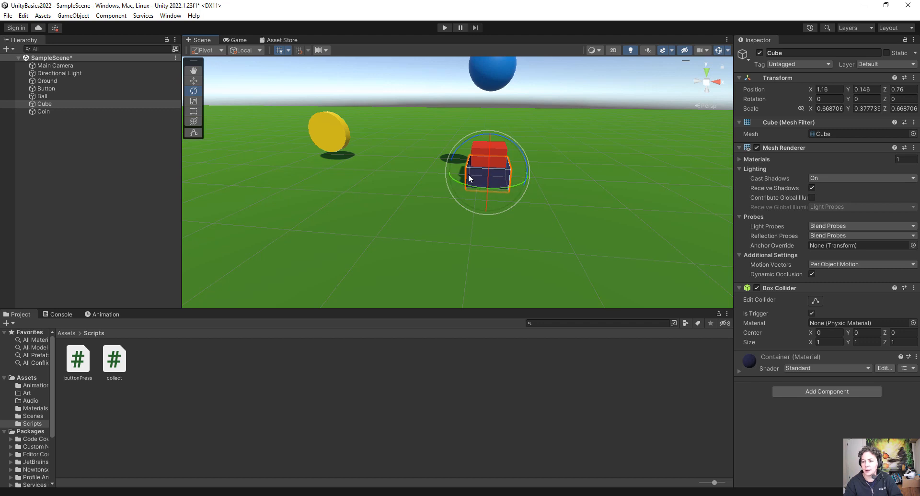
{"action": "left_click_drag", "start_coordinate": [78, 359], "coordinate": [815, 416]}
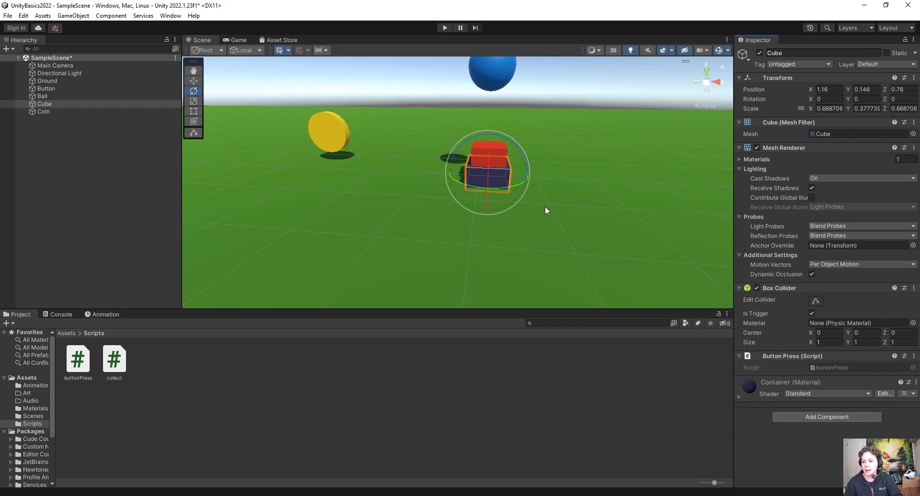
{"action": "scroll", "coordinate": [545, 207], "scroll_direction": "up", "scroll_amount": 6}
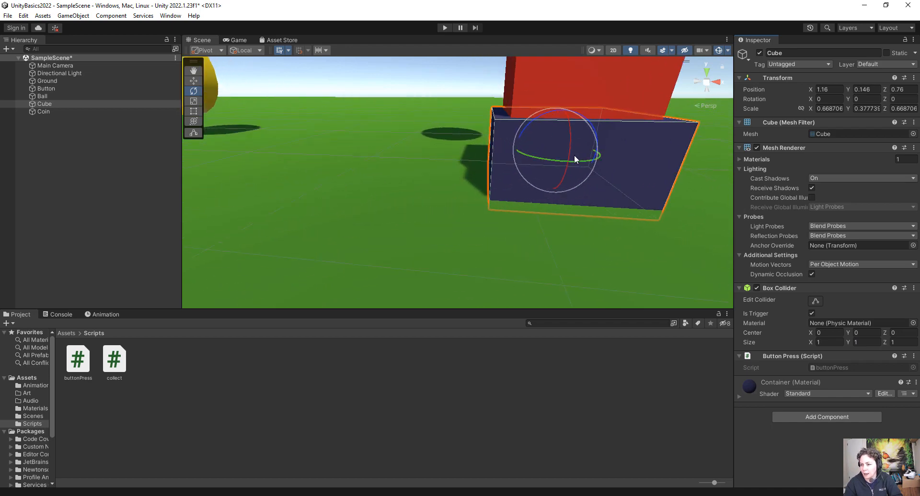
Enlarge the Cube's Box Collider to a Y size of 1.32 so it extends above the dark blue box
{"action": "middle_click_drag", "start_coordinate": [596, 141], "coordinate": [542, 145]}
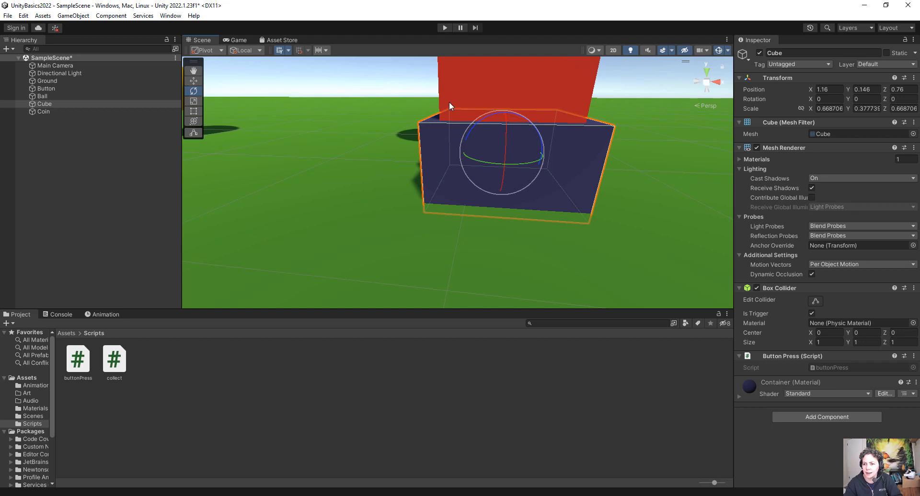
{"action": "scroll", "coordinate": [467, 104], "scroll_direction": "down", "scroll_amount": 2}
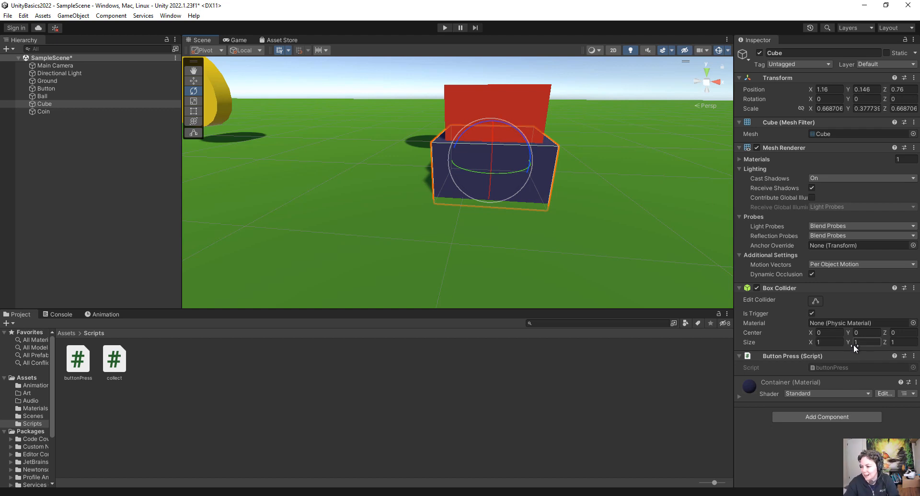
{"action": "mouse_move", "coordinate": [849, 342]}
{"action": "left_mouse_down"}
{"action": "mouse_move", "coordinate": [868, 341]}
{"action": "mouse_move", "coordinate": [849, 342]}
{"action": "mouse_move", "coordinate": [858, 342]}
{"action": "left_mouse_up"}
{"action": "left_click_drag", "start_coordinate": [860, 343], "coordinate": [857, 343]}
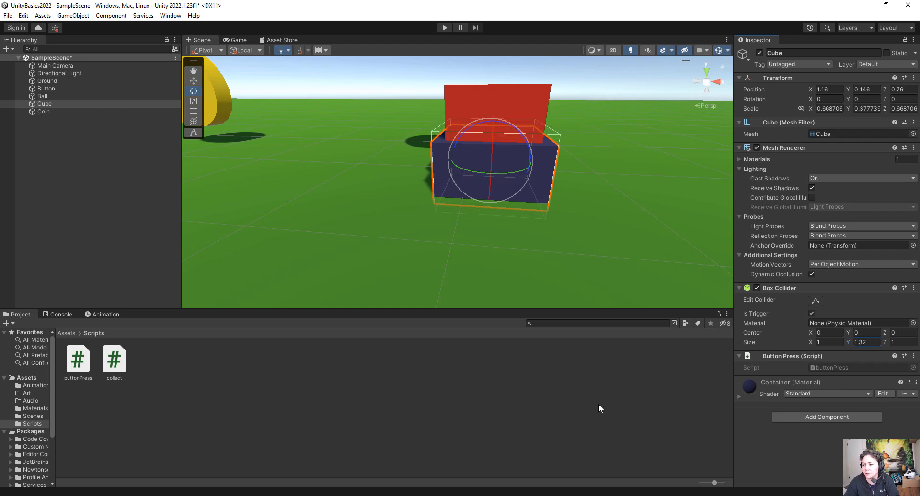
{"action": "left_click", "coordinate": [585, 403]}
{"action": "left_click", "coordinate": [485, 172]}
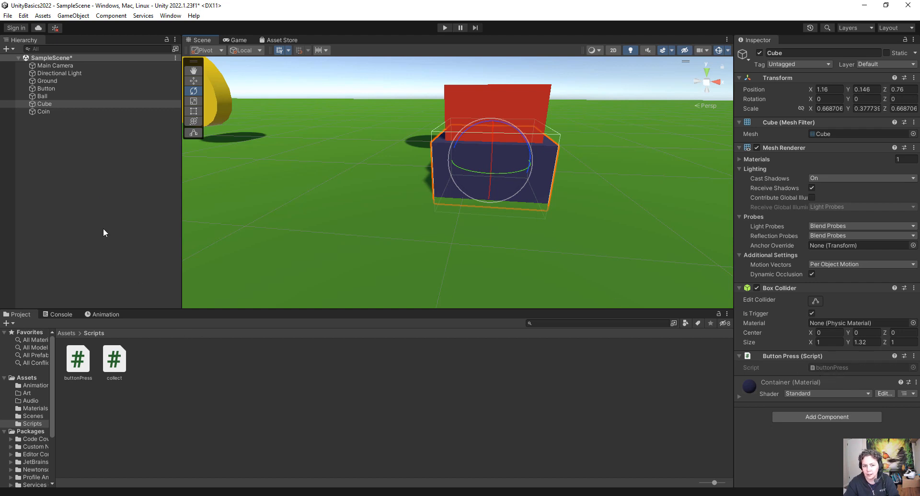
Select the Coin and add a new tag named Collectable to the project's tag list
{"action": "left_click", "coordinate": [79, 188]}
{"action": "left_click", "coordinate": [61, 111]}
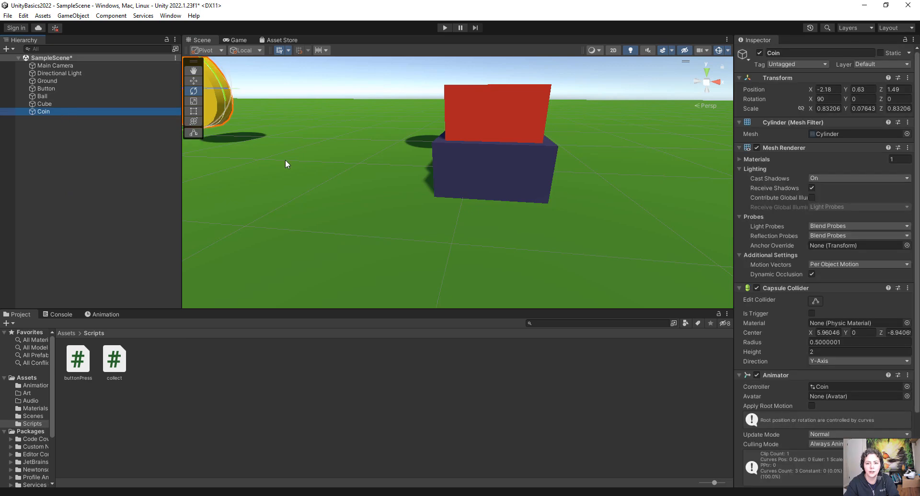
{"action": "key", "text": "f"}
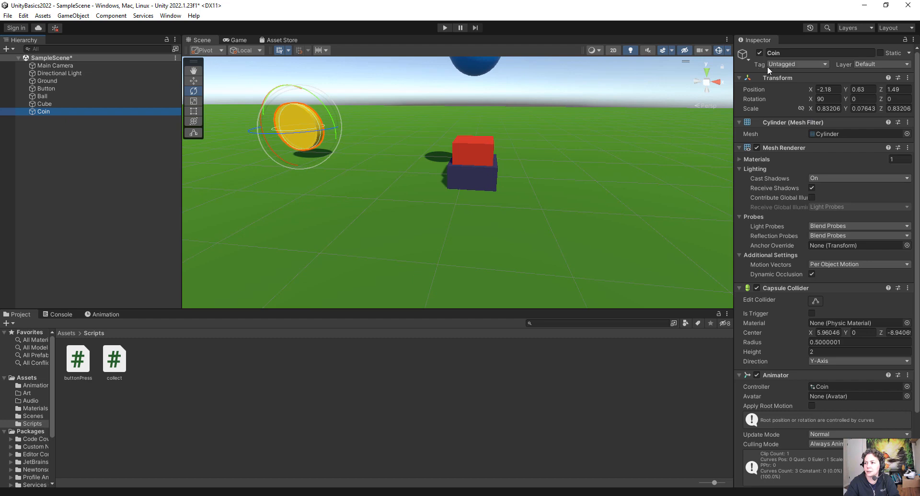
{"action": "left_click", "coordinate": [803, 65]}
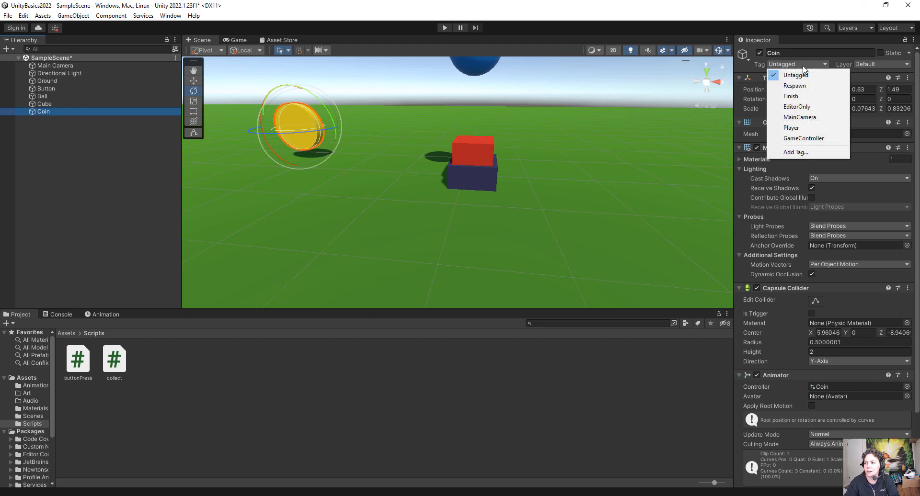
{"action": "left_click", "coordinate": [796, 152]}
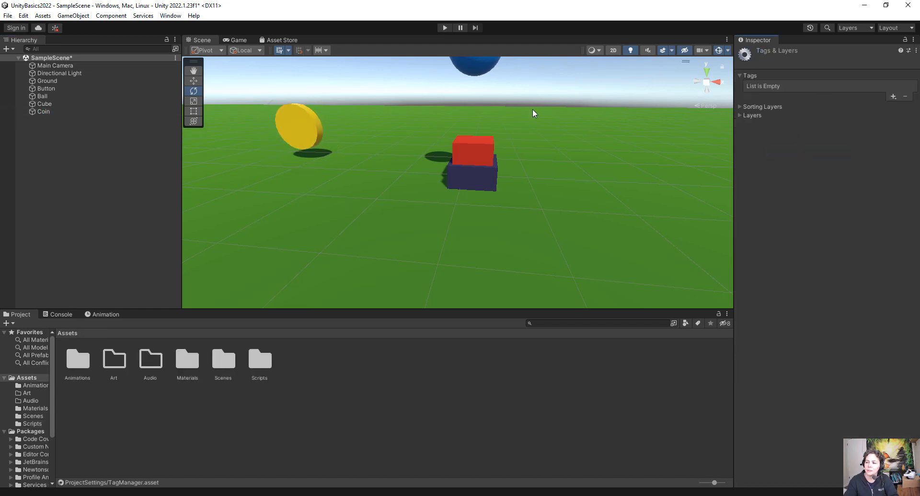
{"action": "left_click", "coordinate": [72, 111]}
{"action": "left_click", "coordinate": [819, 66]}
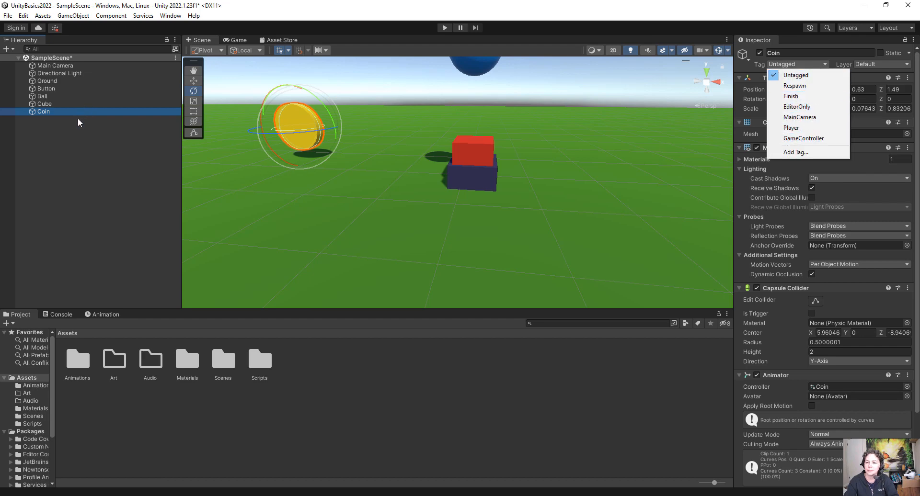
{"action": "left_click", "coordinate": [799, 152]}
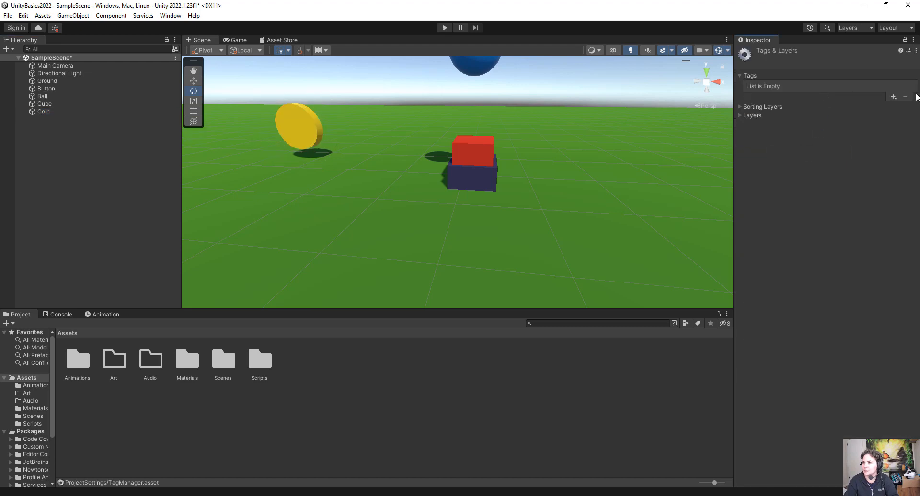
{"action": "left_click", "coordinate": [893, 96]}
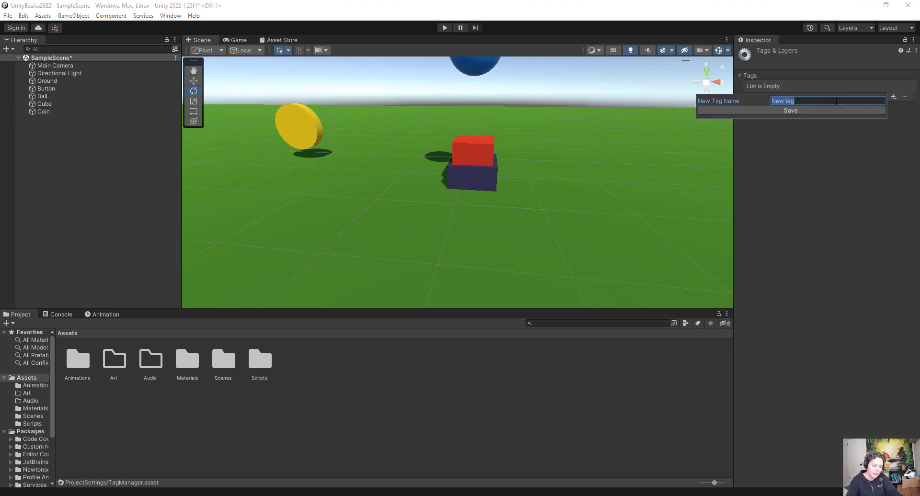
{"action": "type", "text": "Collectable"}
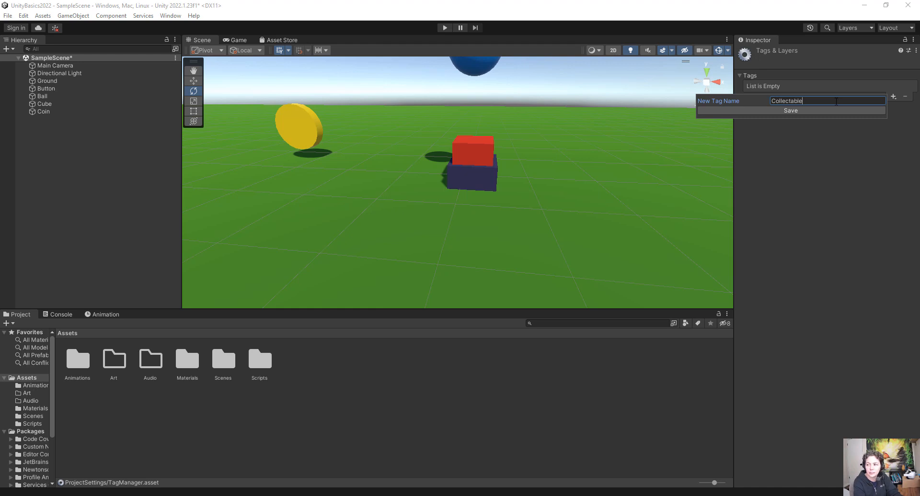
{"action": "key", "text": "Return"}
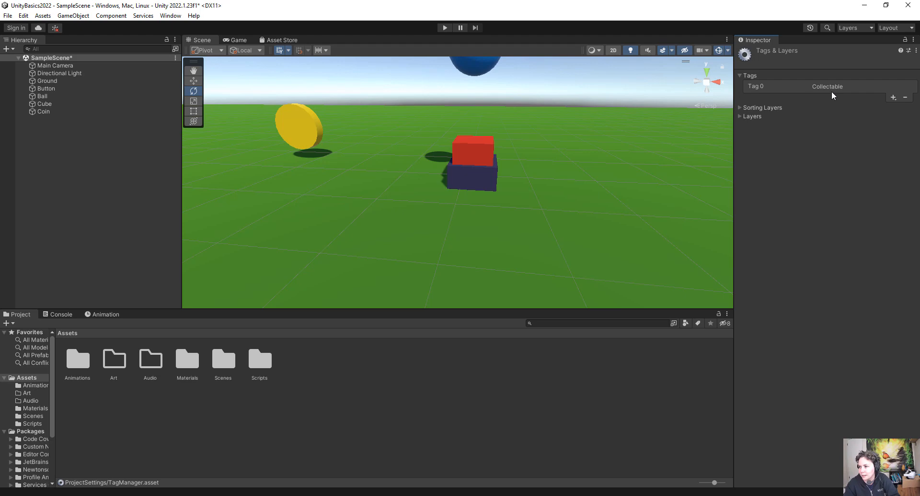
Switch to Visual Studio and check the tag string in the FindGameObjectWithTag call of buttonPress.cs
{"action": "left_click", "coordinate": [481, 495]}
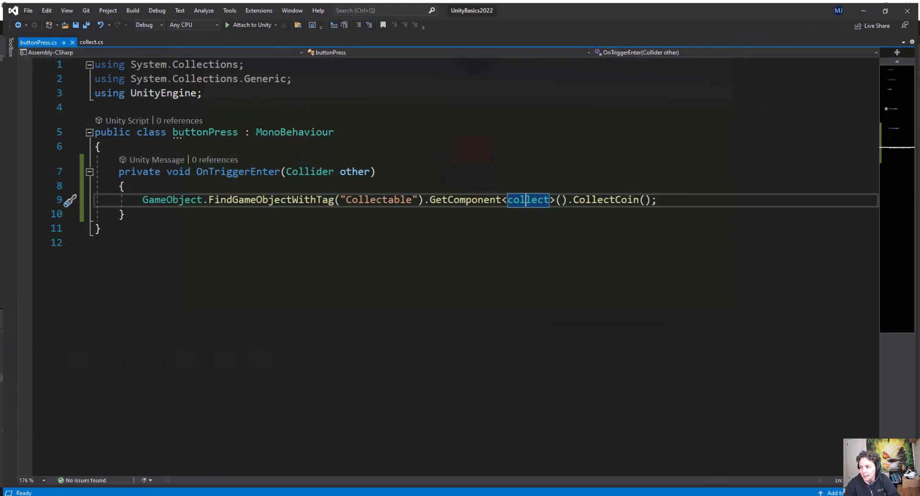
{"action": "left_click", "coordinate": [393, 197]}
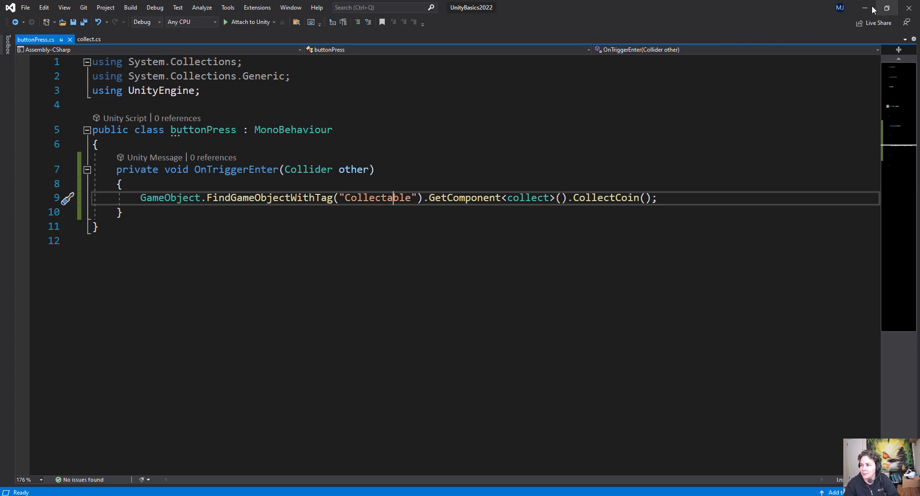
{"action": "left_click_drag", "start_coordinate": [352, 197], "coordinate": [345, 197]}
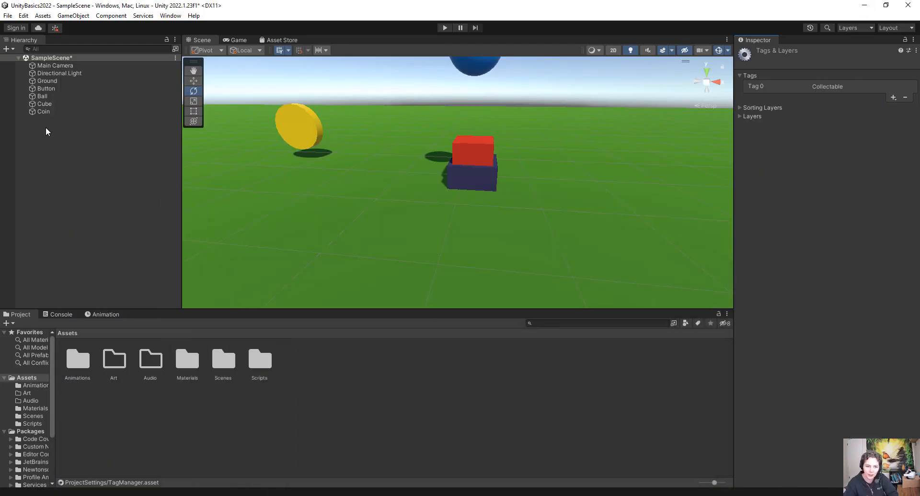
In Unity, assign the Collectable tag to the Coin object
{"action": "left_click", "coordinate": [51, 113]}
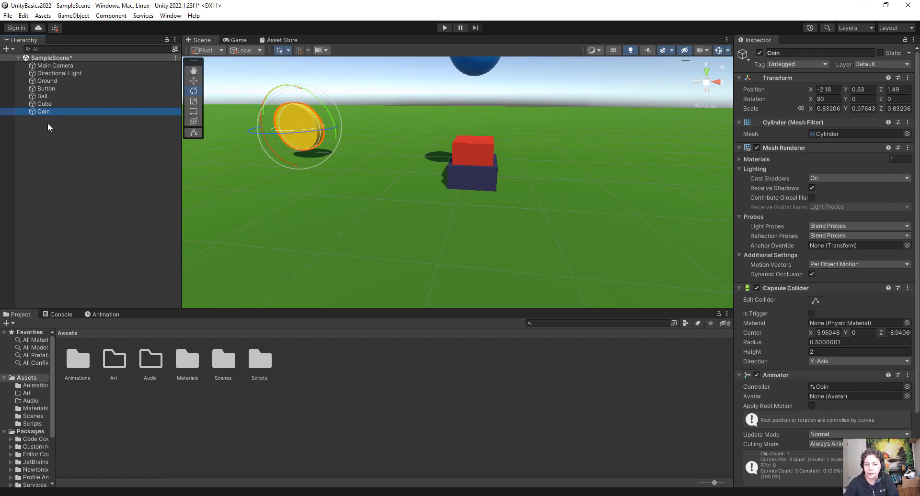
{"action": "left_click", "coordinate": [814, 64]}
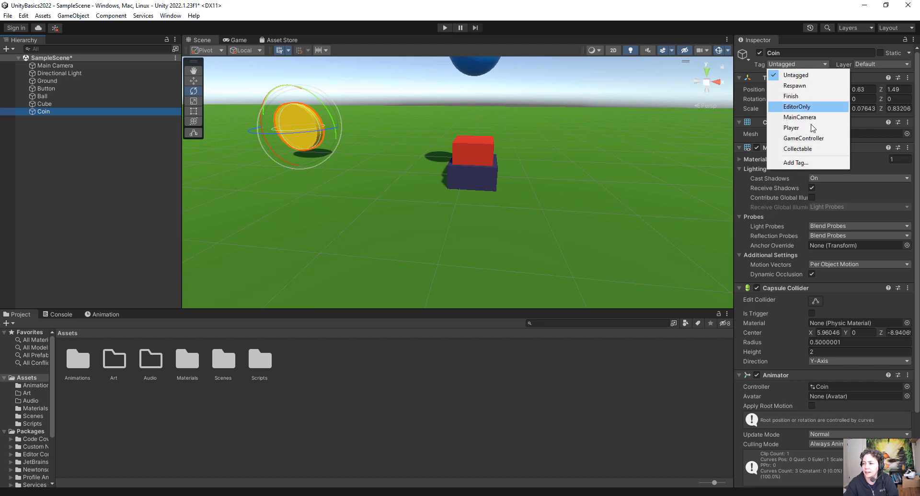
{"action": "left_click", "coordinate": [835, 149]}
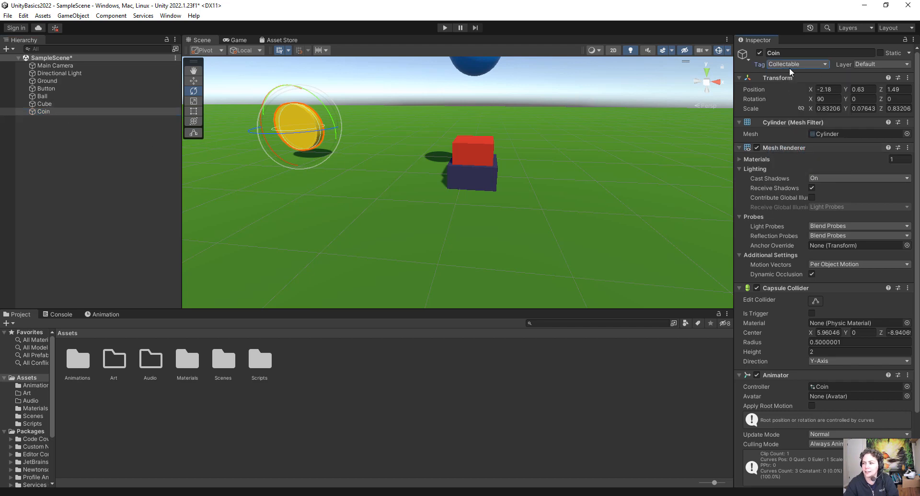
{"action": "left_click", "coordinate": [82, 173]}
Raise the blue Ball higher above the button, to a Y position of about 2.74
{"action": "scroll", "coordinate": [422, 102], "scroll_direction": "down", "scroll_amount": 4}
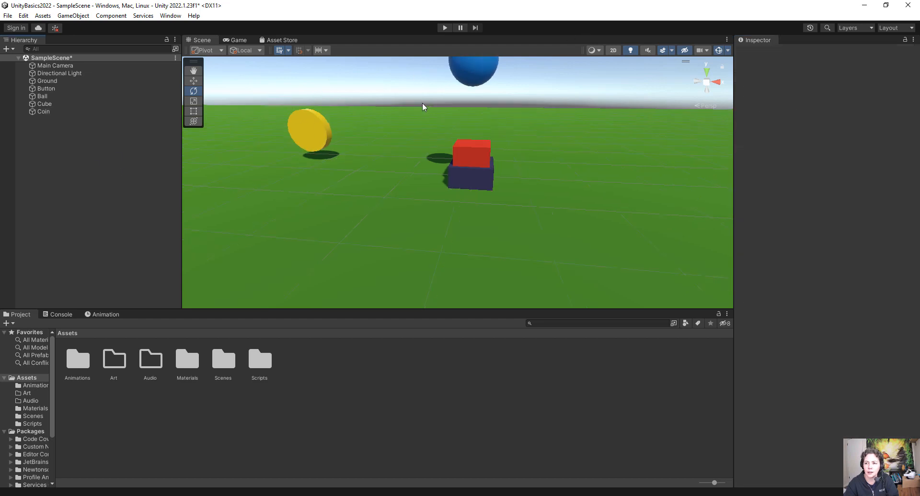
{"action": "left_click", "coordinate": [470, 114]}
{"action": "left_click", "coordinate": [193, 80]}
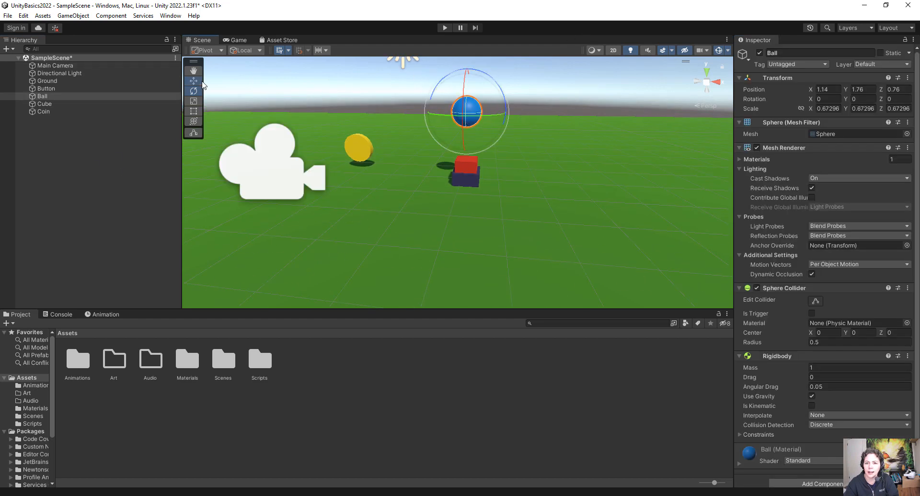
{"action": "scroll", "coordinate": [467, 110], "scroll_direction": "down", "scroll_amount": 3}
{"action": "left_click_drag", "start_coordinate": [471, 88], "coordinate": [471, 56]}
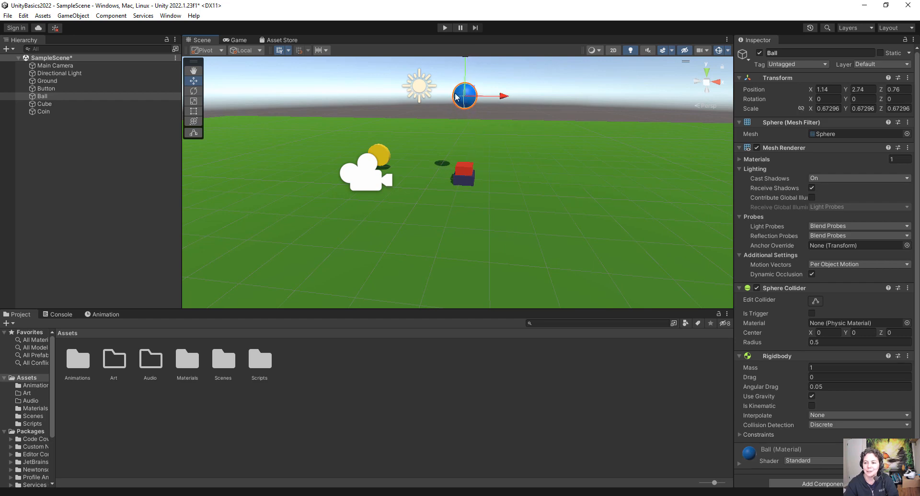
Play-test the ball drop, stop the game, and trace the logged console error to its line in buttonPress.cs
{"action": "left_click", "coordinate": [444, 28]}
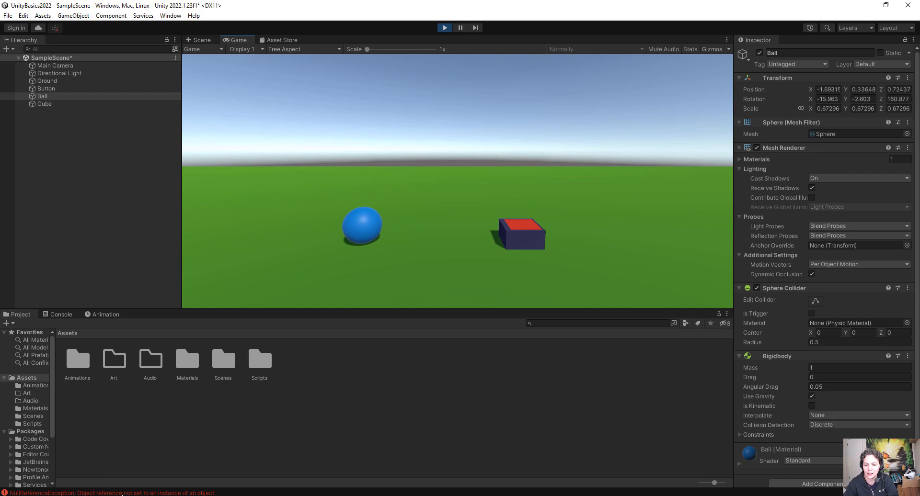
{"action": "left_click", "coordinate": [445, 27]}
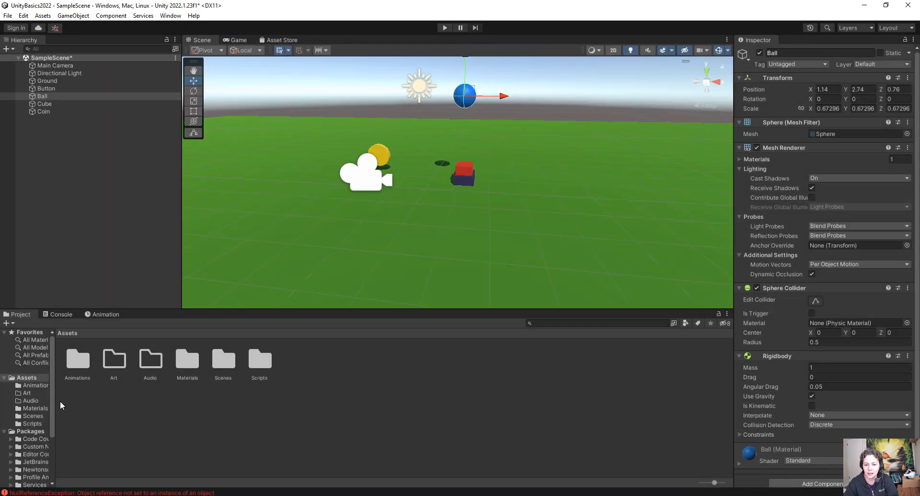
{"action": "left_click", "coordinate": [61, 314]}
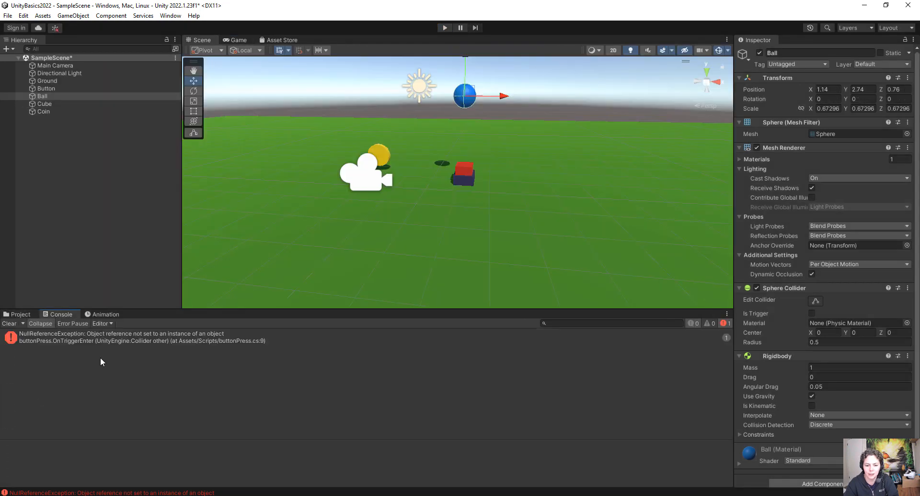
{"action": "left_click", "coordinate": [128, 340]}
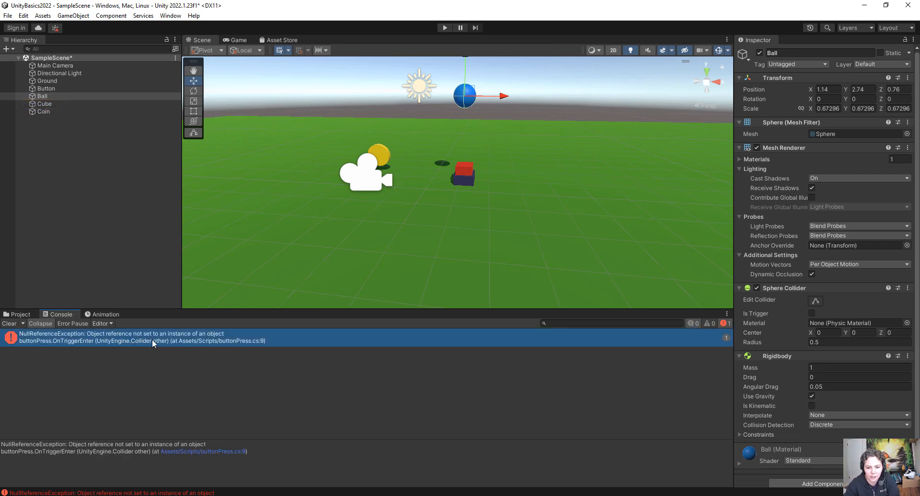
{"action": "double_click", "coordinate": [183, 339]}
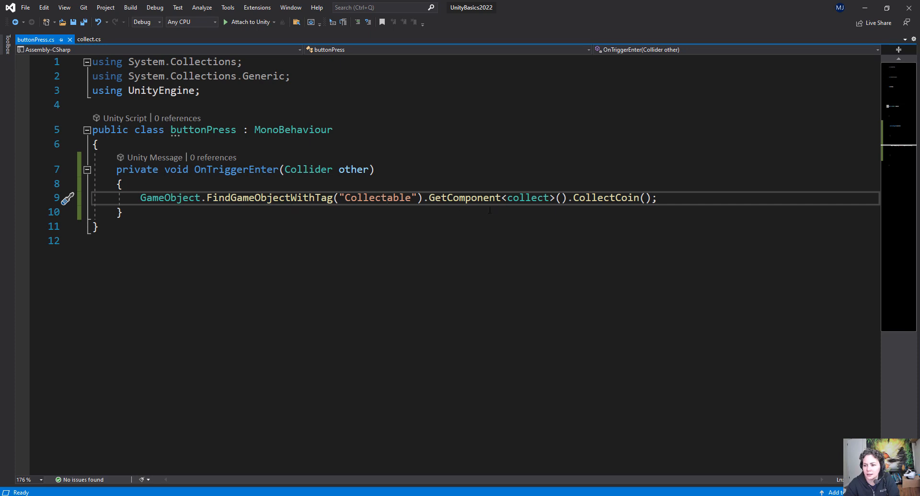
{"action": "left_click", "coordinate": [870, 10]}
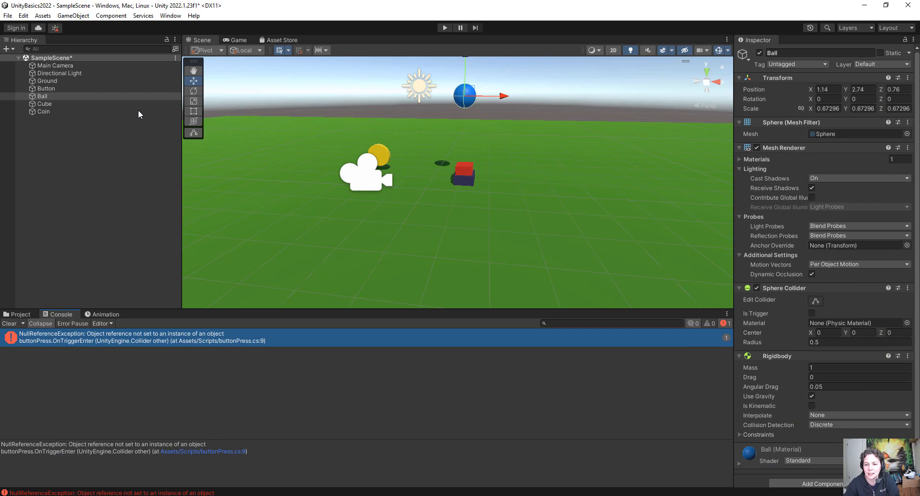
Inspect the Coin's tag and components in Unity, and play-test the ball drop onto the button again
{"action": "left_click", "coordinate": [56, 112]}
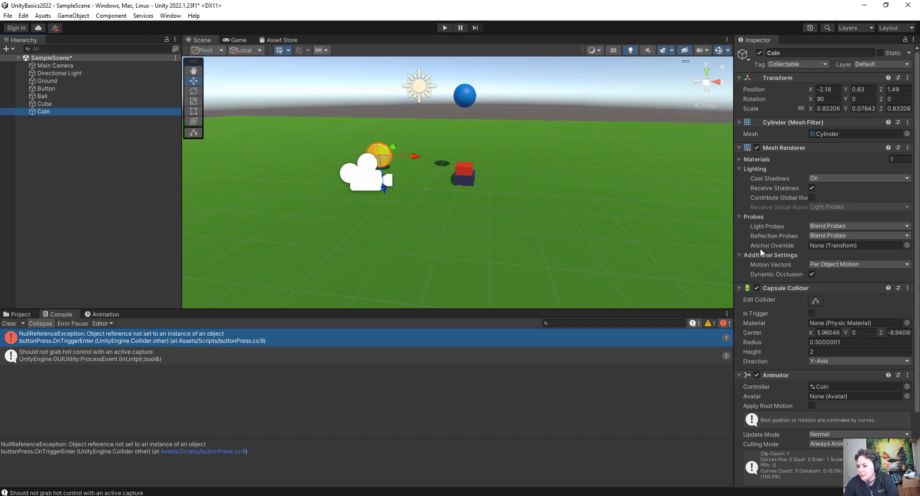
{"action": "scroll", "coordinate": [753, 336], "scroll_direction": "down", "scroll_amount": 3}
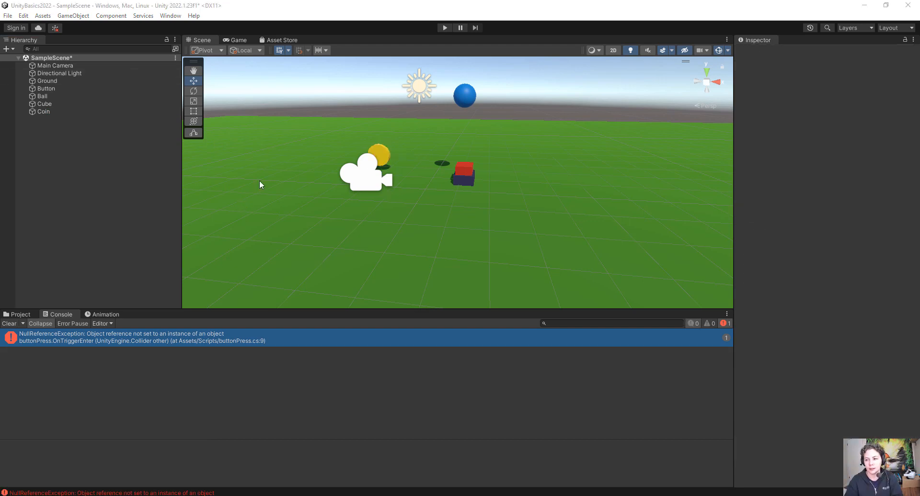
{"action": "left_click", "coordinate": [443, 29]}
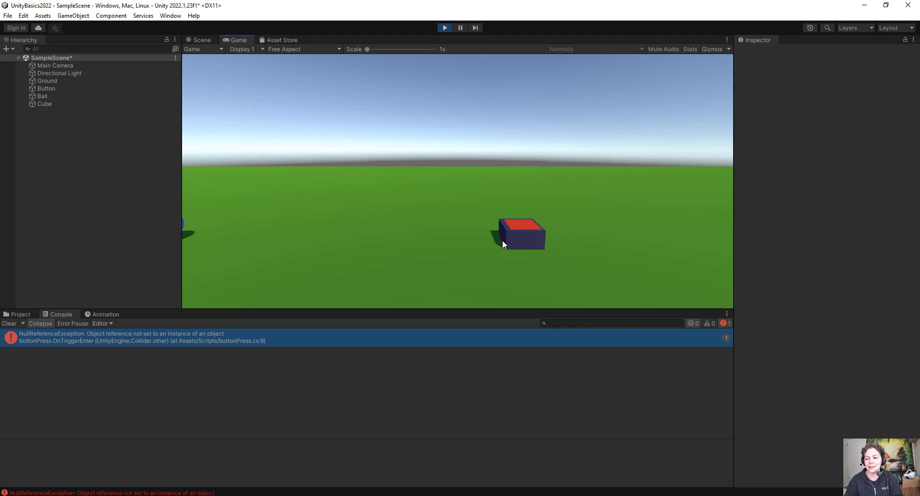
{"action": "left_click", "coordinate": [444, 27]}
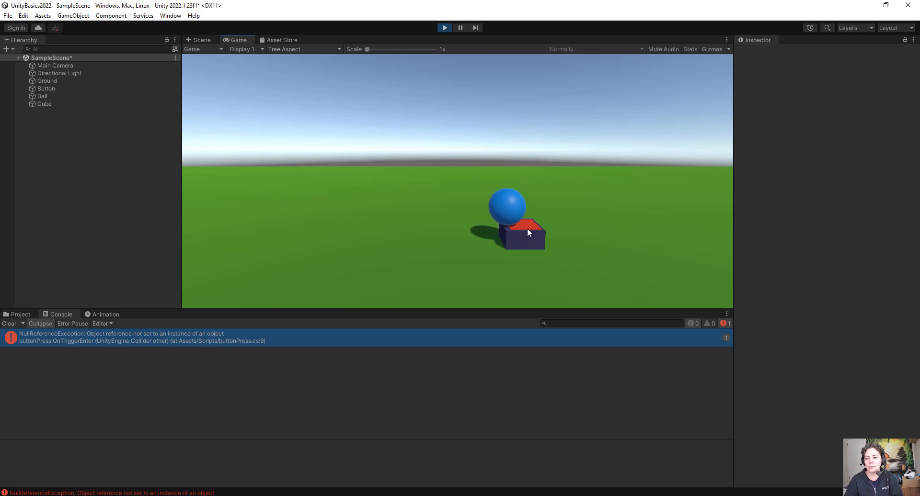
{"action": "left_click", "coordinate": [443, 28]}
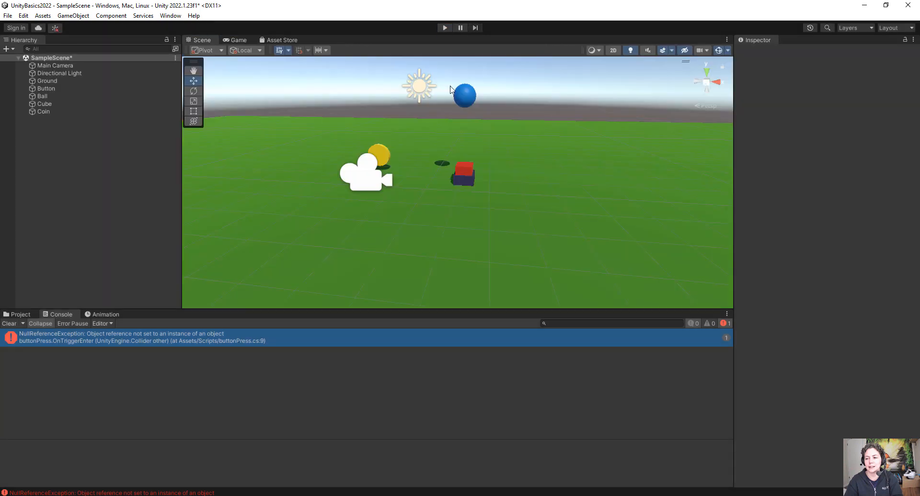
Review the Cube's trigger collider and Button Press script, and the Ball's Sphere Collider and Rigidbody
{"action": "left_click", "coordinate": [459, 182]}
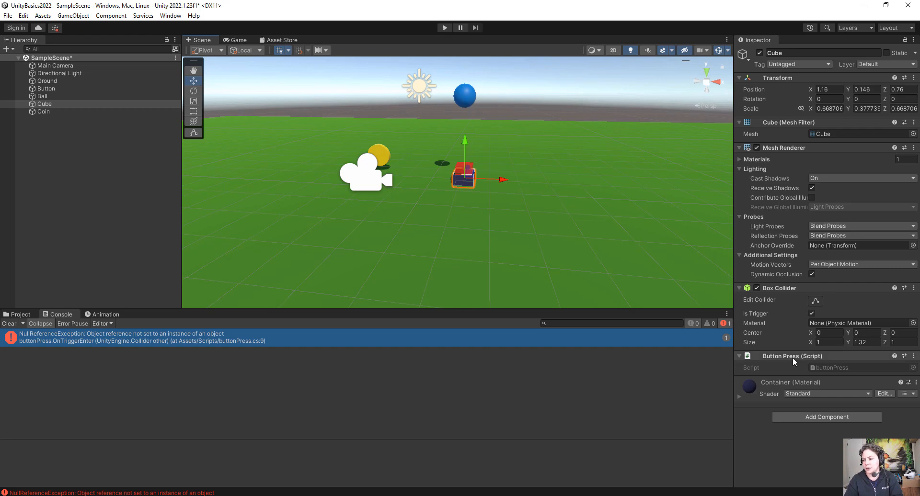
{"action": "left_click", "coordinate": [458, 95]}
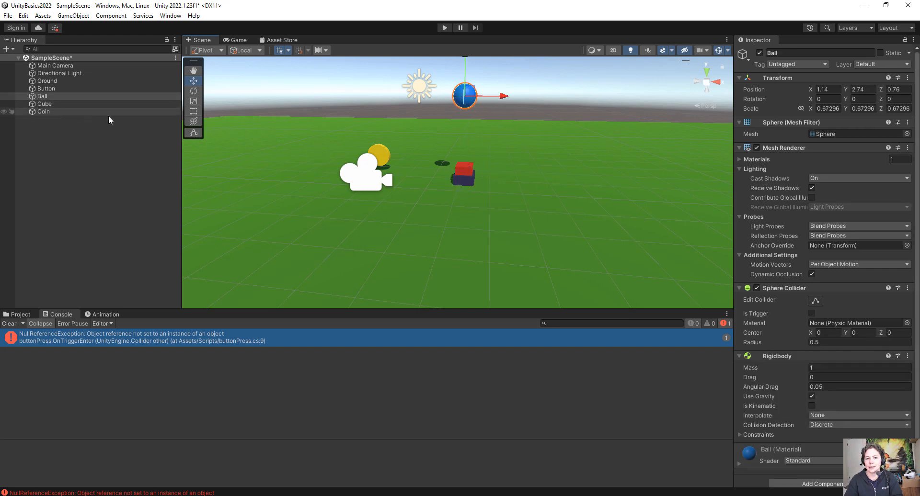
Remove the Button Press script component from the Cube
{"action": "left_click", "coordinate": [64, 105]}
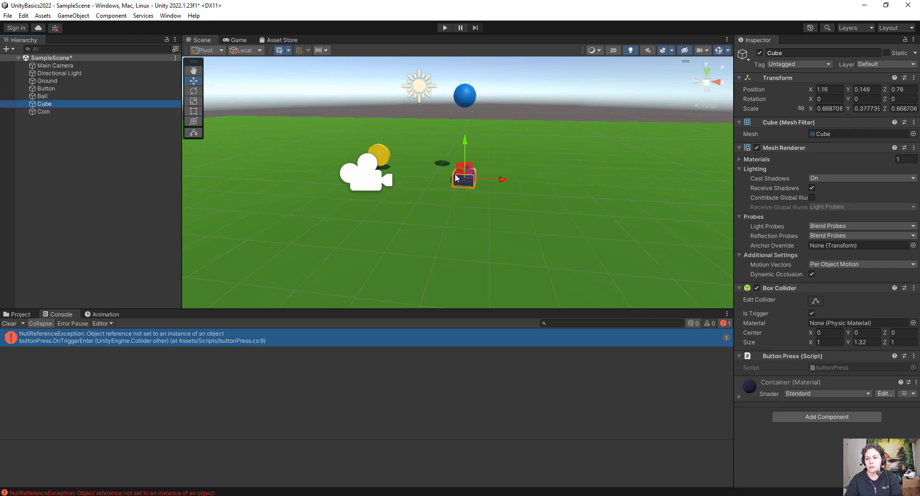
{"action": "key", "text": "f"}
{"action": "scroll", "coordinate": [456, 177], "scroll_direction": "up", "scroll_amount": 2}
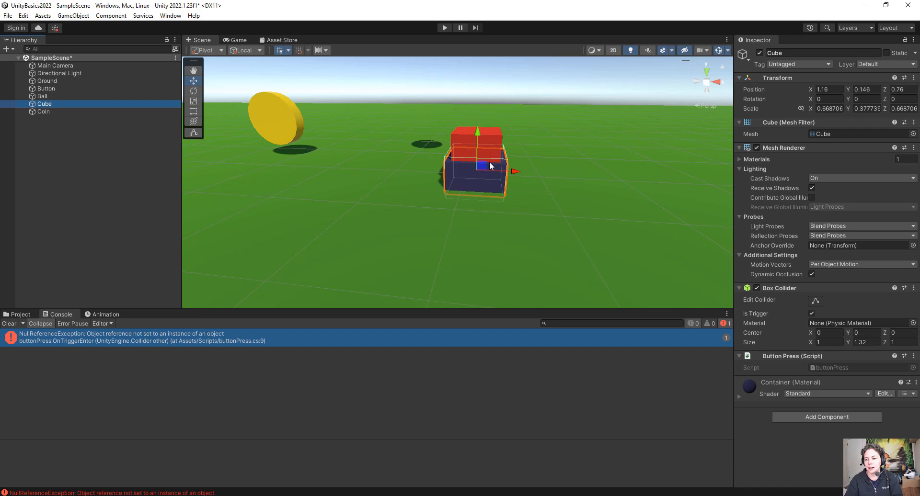
{"action": "right_click", "coordinate": [855, 357]}
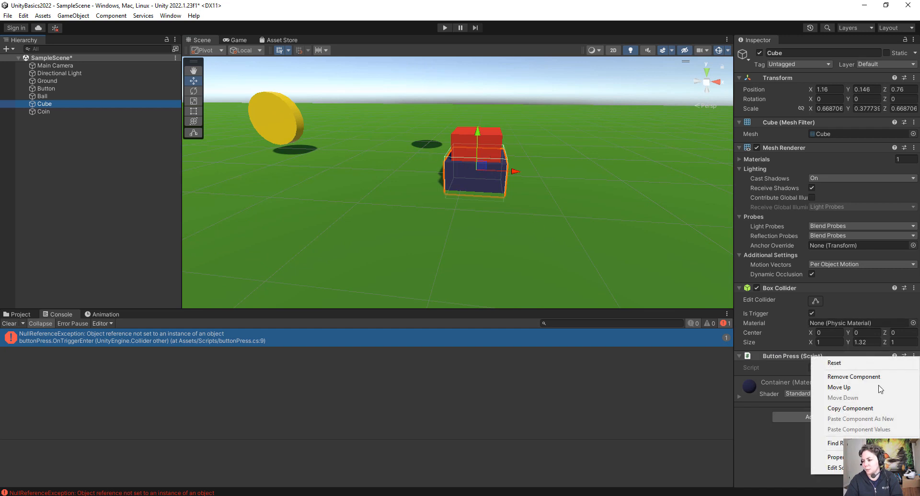
{"action": "left_click", "coordinate": [868, 378]}
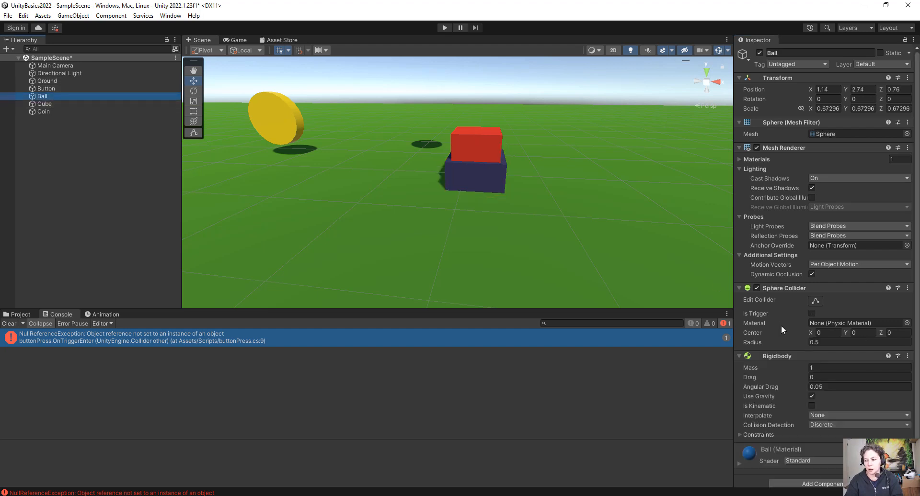
Add the Button Press script component to the Ball
{"action": "scroll", "coordinate": [781, 325], "scroll_direction": "down", "scroll_amount": 1}
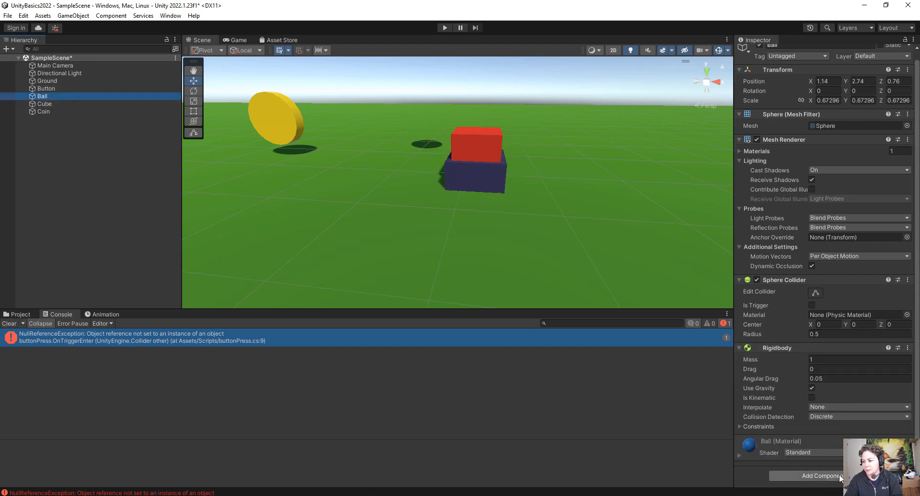
{"action": "left_click", "coordinate": [814, 475]}
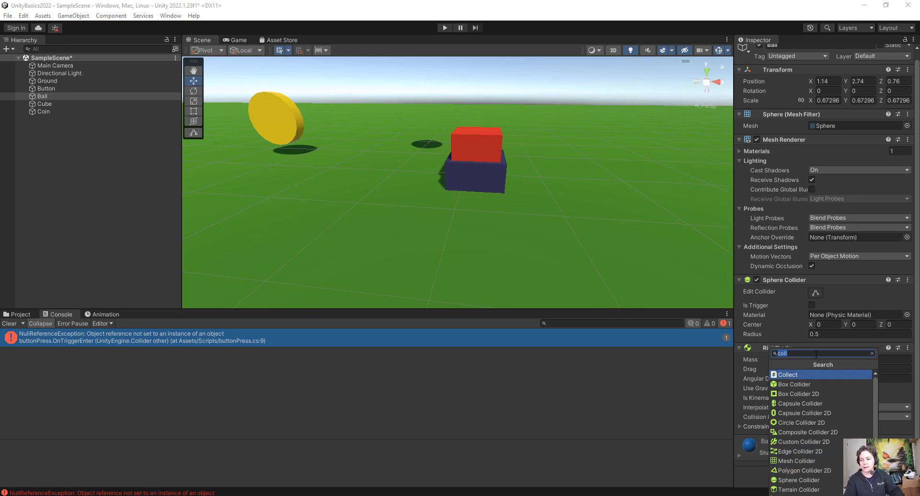
{"action": "type", "text": "butt"}
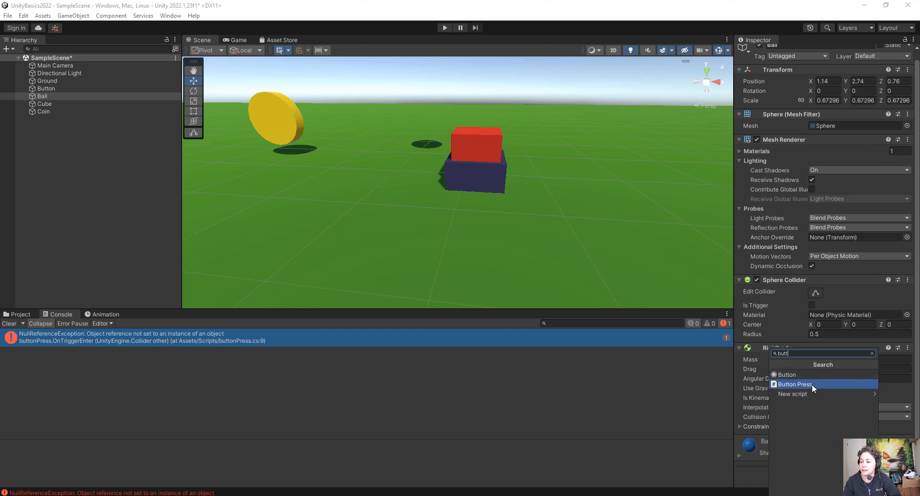
{"action": "left_click", "coordinate": [812, 384]}
{"action": "scroll", "coordinate": [809, 385], "scroll_direction": "down", "scroll_amount": 2}
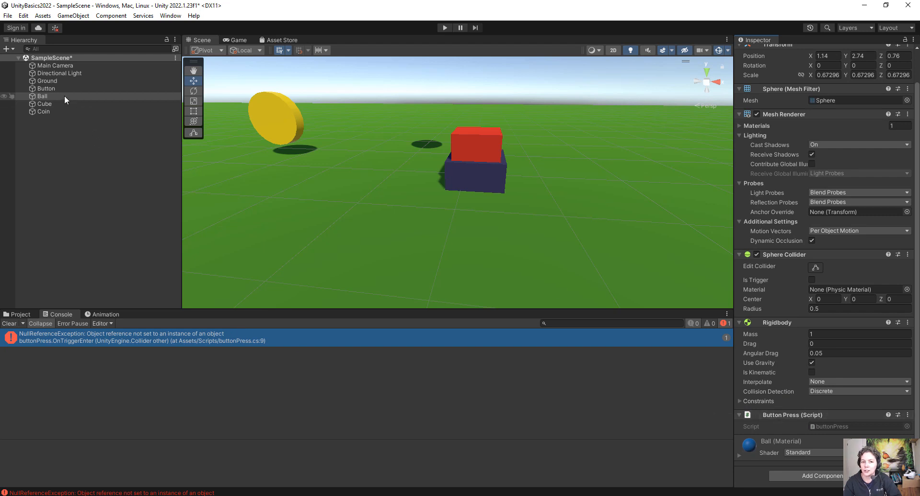
Play-test the ball drop onto the button twice, stop the game, and clear the object selection
{"action": "key", "text": "f"}
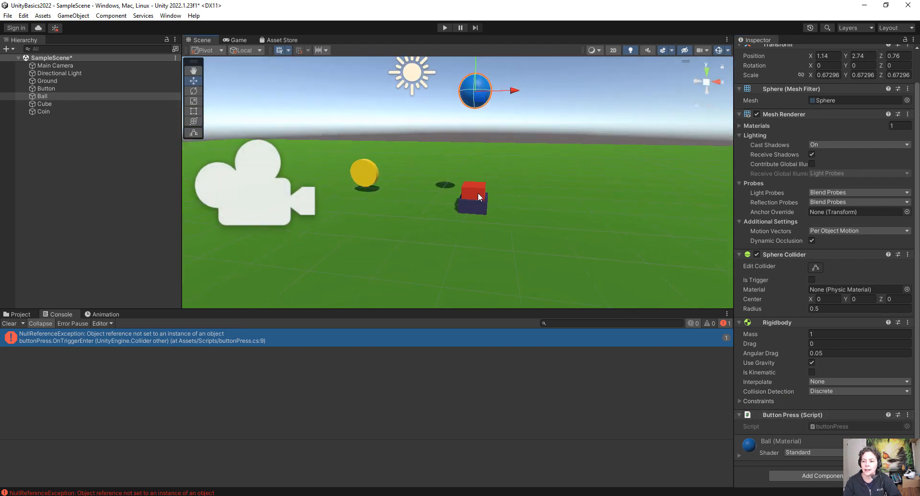
{"action": "left_click", "coordinate": [444, 28]}
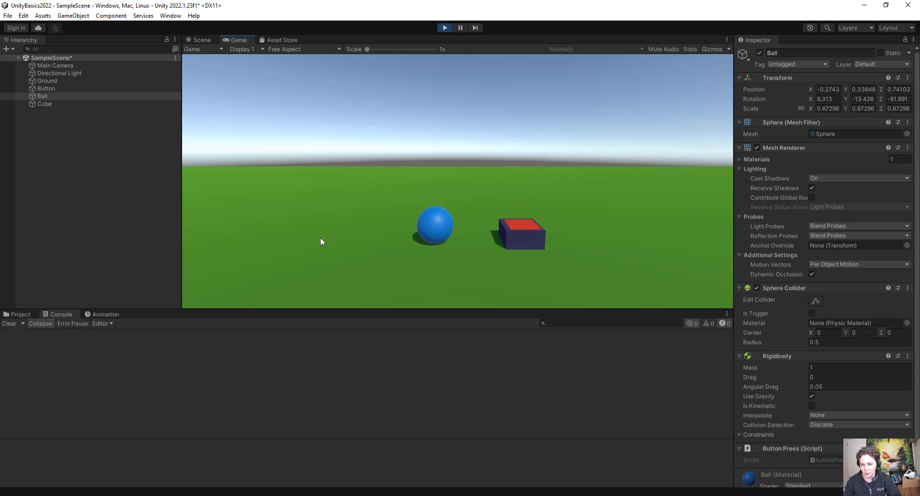
{"action": "left_click", "coordinate": [445, 28]}
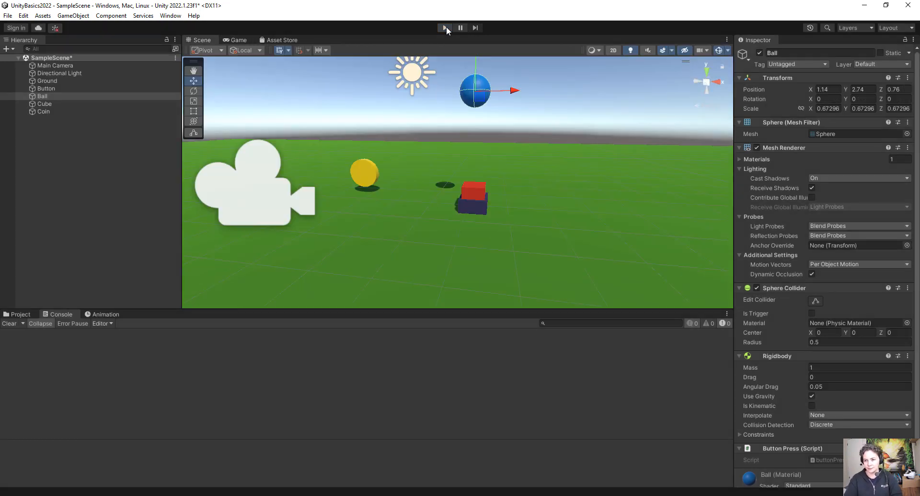
{"action": "left_click", "coordinate": [445, 28]}
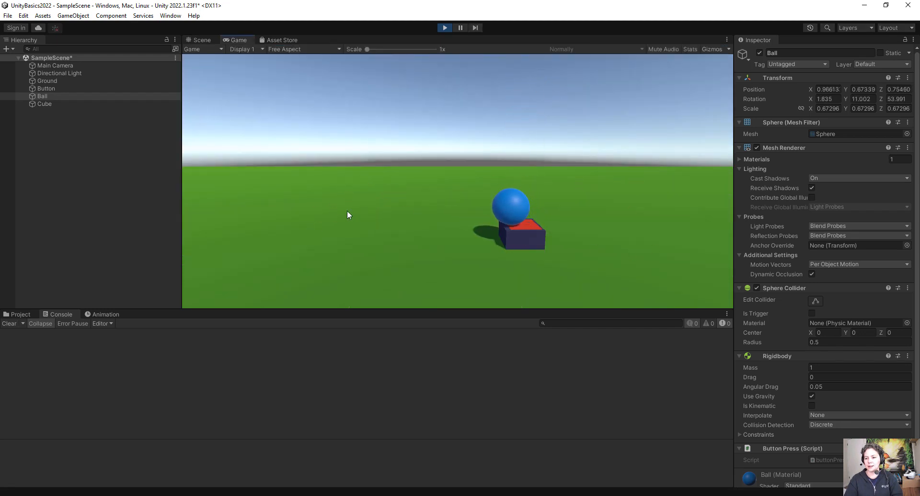
{"action": "left_click", "coordinate": [443, 29]}
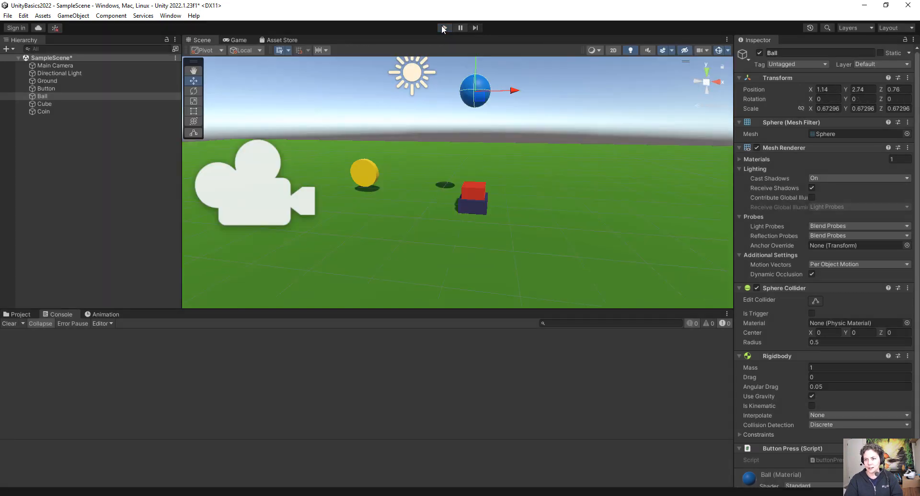
{"action": "left_click", "coordinate": [369, 105]}
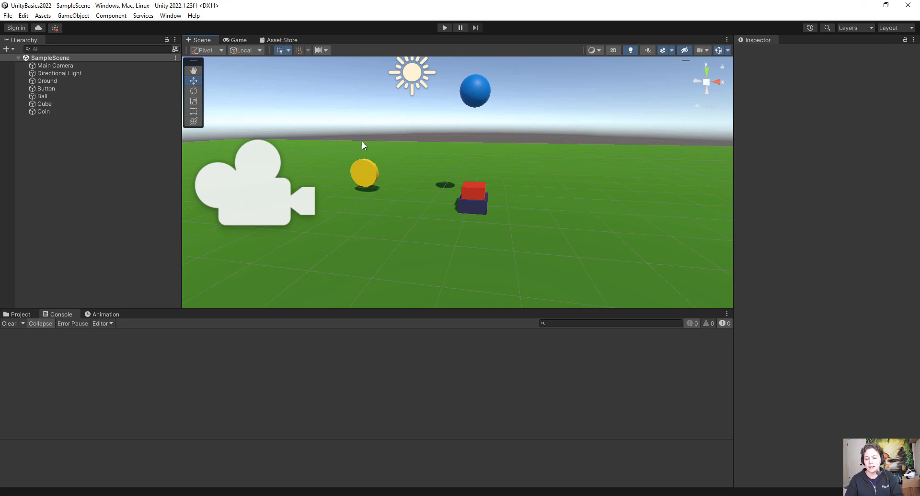
Create a folder named Resources in the project's Assets and open it
{"action": "left_click", "coordinate": [20, 315]}
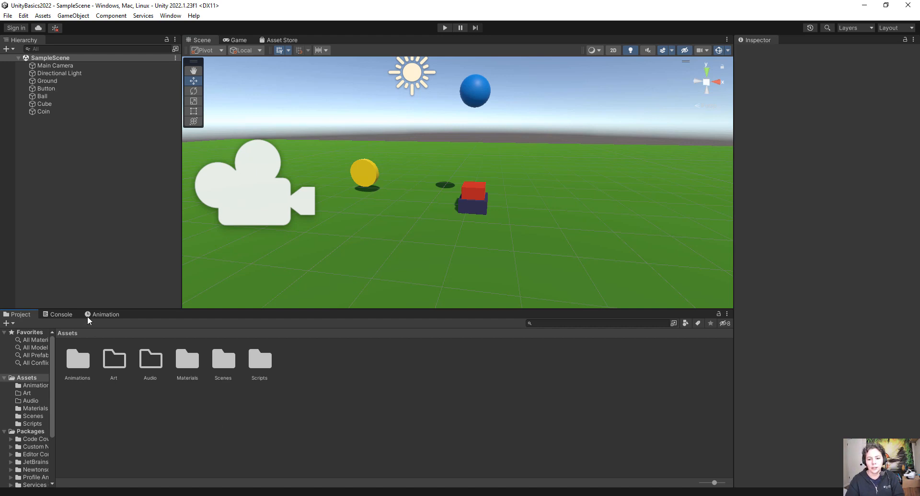
{"action": "right_click", "coordinate": [303, 367]}
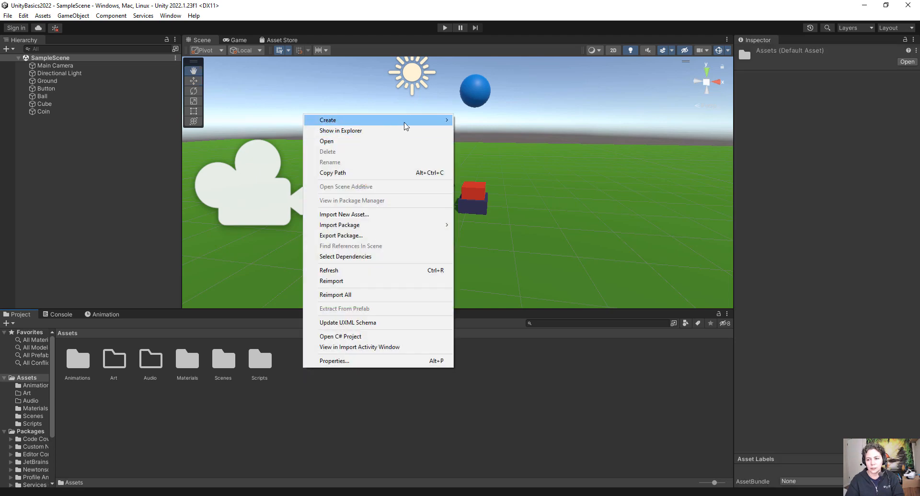
{"action": "mouse_move", "coordinate": [405, 122]}
{"action": "left_click", "coordinate": [479, 62]}
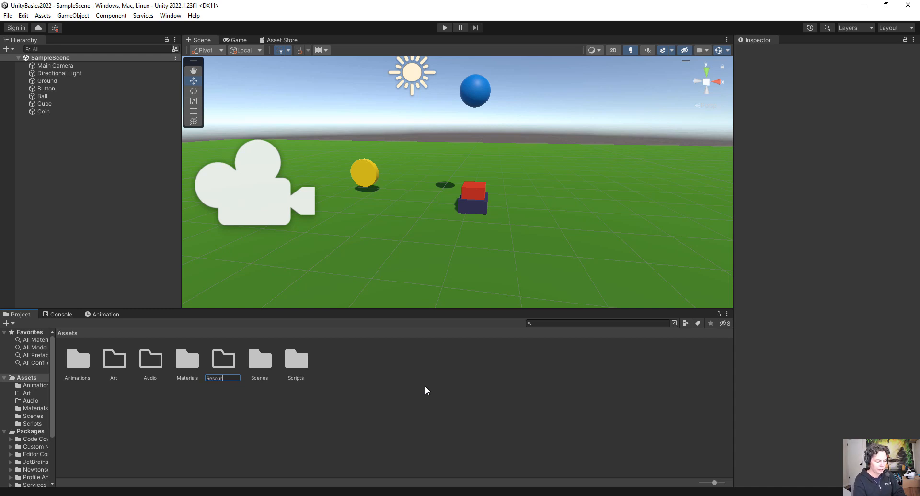
{"action": "key", "text": "Return"}
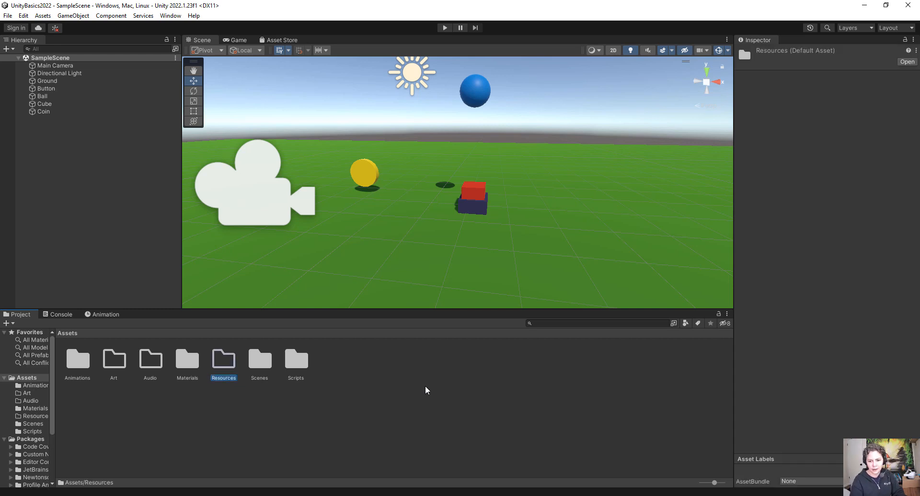
{"action": "double_click", "coordinate": [225, 364]}
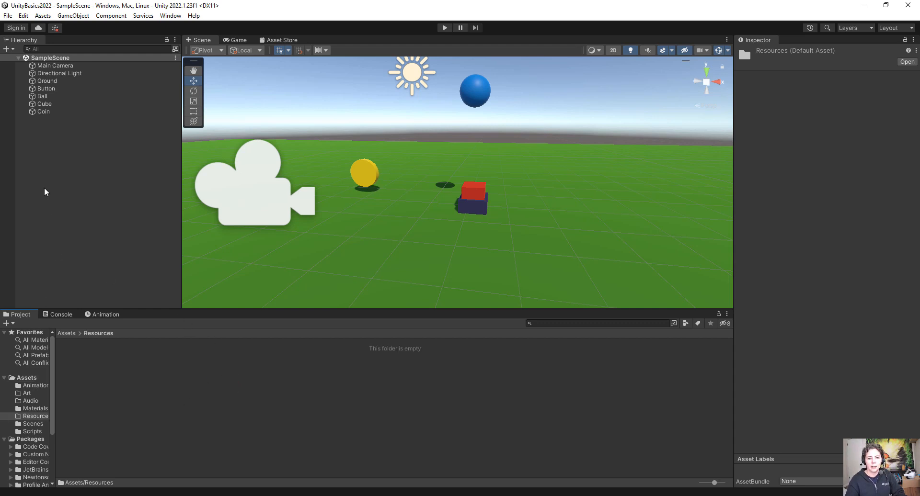
Create an empty game object at the scene's root and name it Effect
{"action": "left_click", "coordinate": [46, 167]}
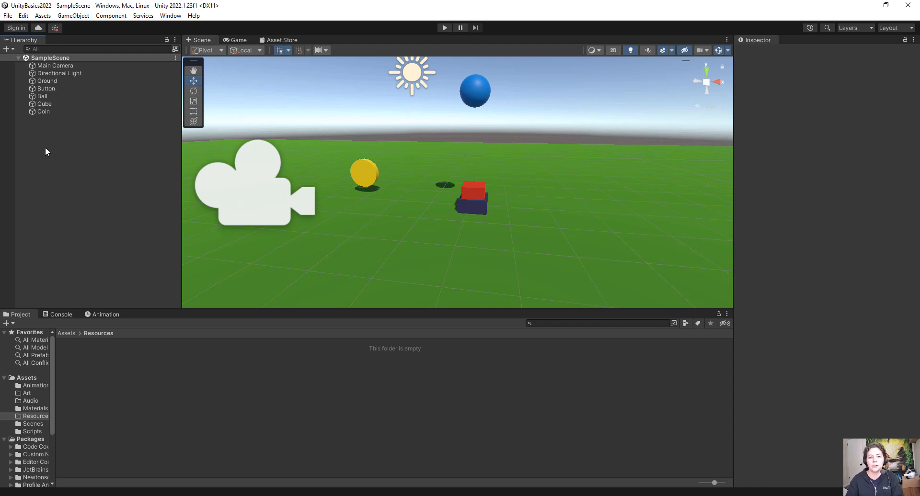
{"action": "left_click", "coordinate": [80, 16]}
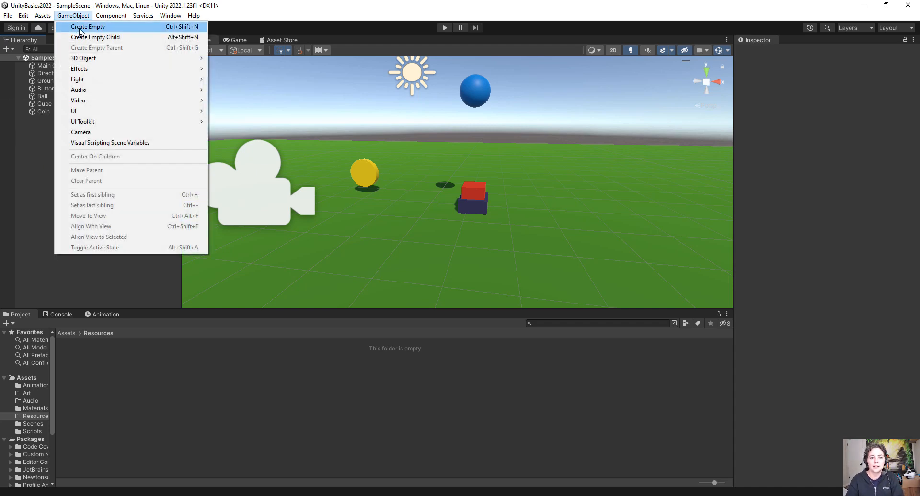
{"action": "left_click", "coordinate": [79, 28]}
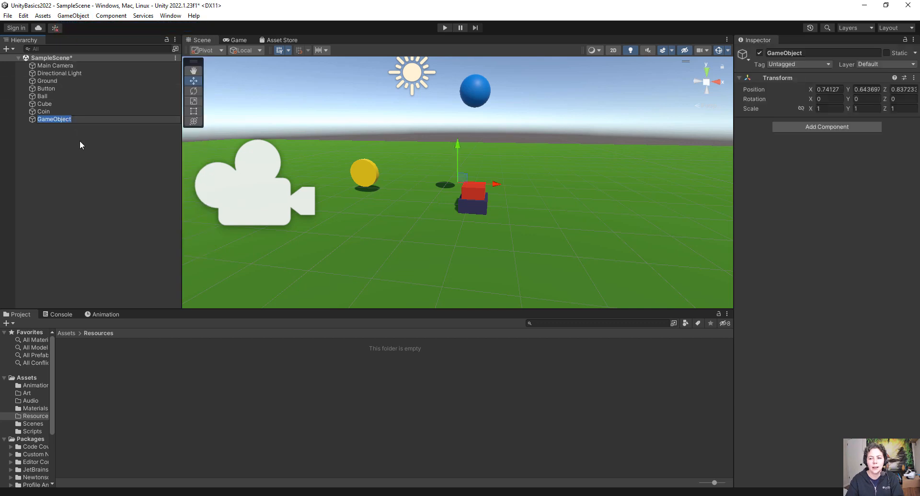
{"action": "type", "text": "Effe"}
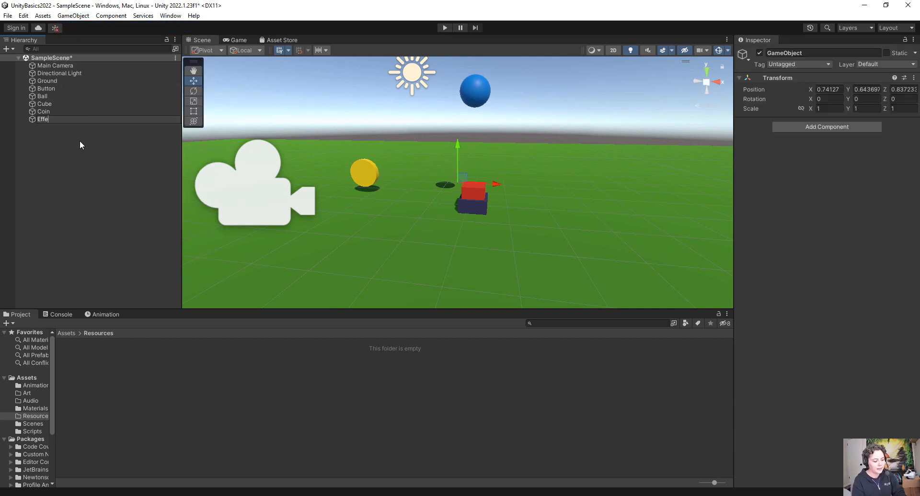
{"action": "key", "text": "Return"}
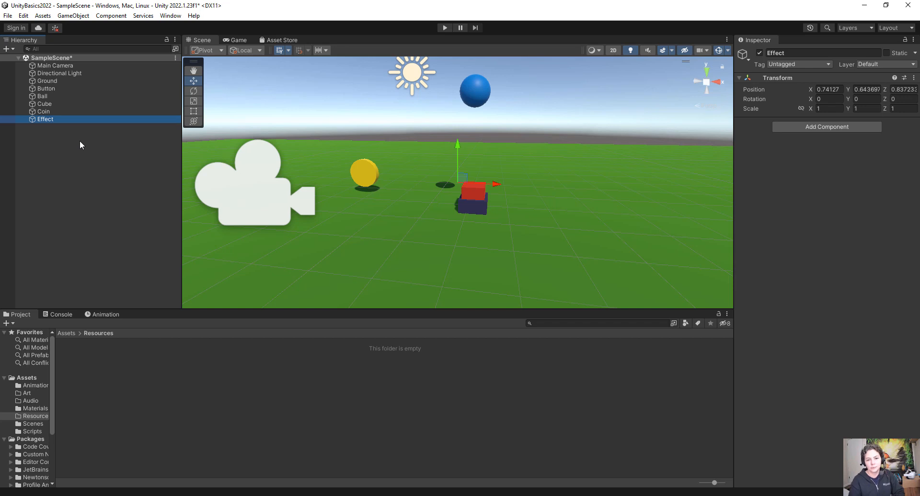
Move the Effect object along the X axis toward the coin, to an X position of about -0.53
{"action": "scroll", "coordinate": [466, 176], "scroll_direction": "up", "scroll_amount": 6}
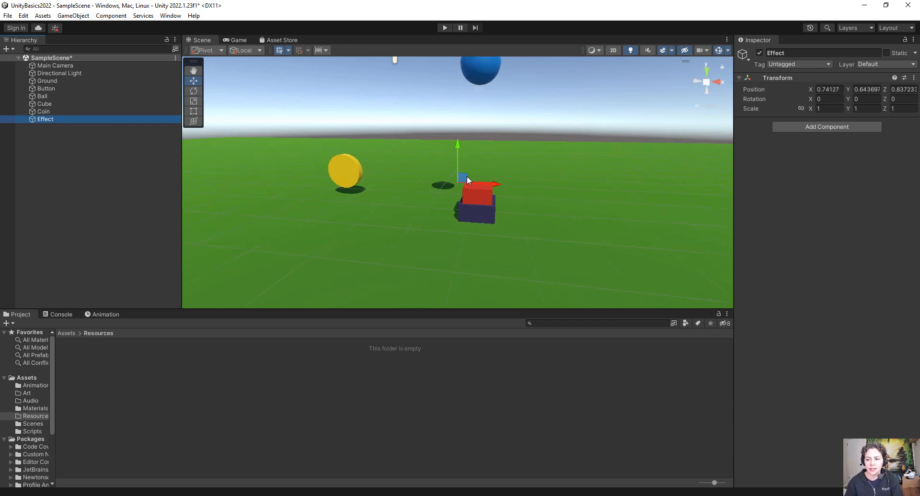
{"action": "middle_click_drag", "start_coordinate": [426, 211], "coordinate": [491, 225]}
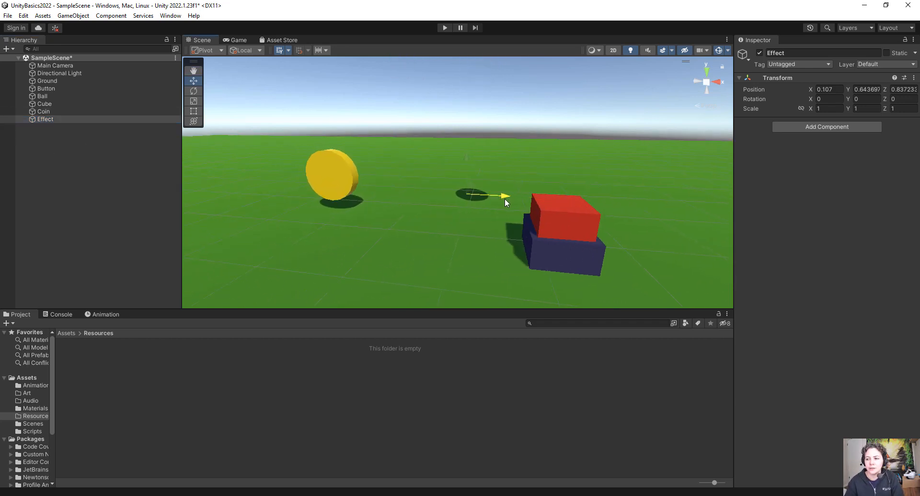
{"action": "left_click_drag", "start_coordinate": [436, 194], "coordinate": [451, 194]}
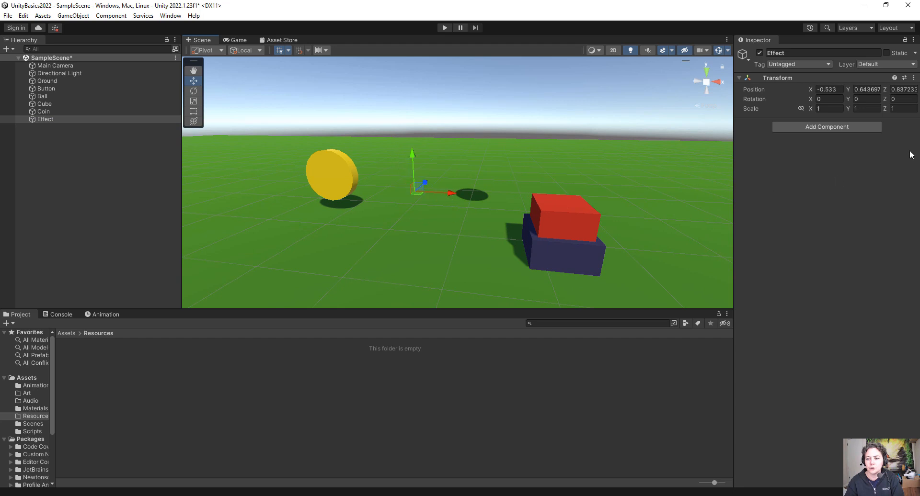
Add a Particle System component to the Effect object and view its particles in the scene
{"action": "left_click", "coordinate": [858, 126]}
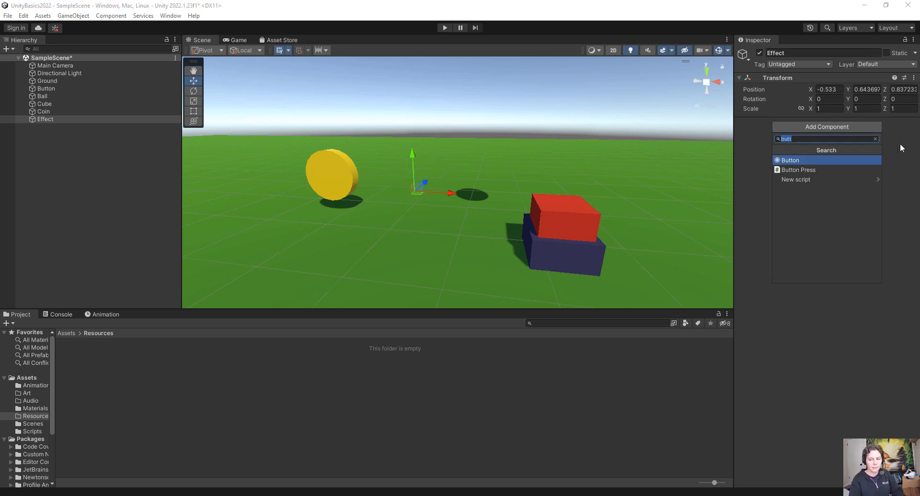
{"action": "type", "text": "parti"}
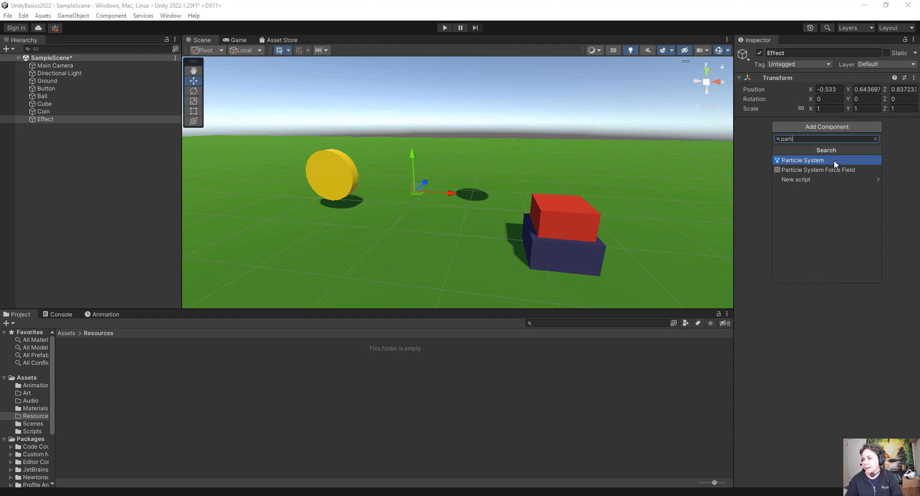
{"action": "left_click", "coordinate": [833, 160]}
{"action": "scroll", "coordinate": [409, 141], "scroll_direction": "down", "scroll_amount": 4}
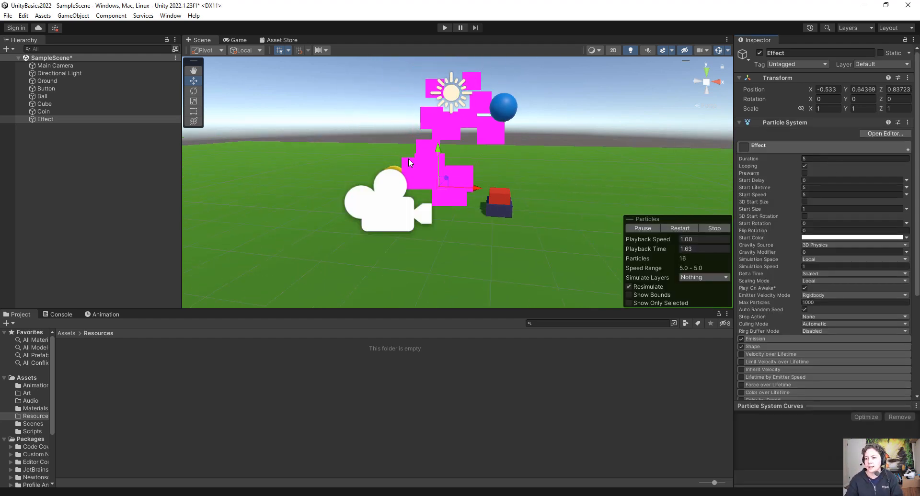
{"action": "scroll", "coordinate": [408, 162], "scroll_direction": "up", "scroll_amount": 3}
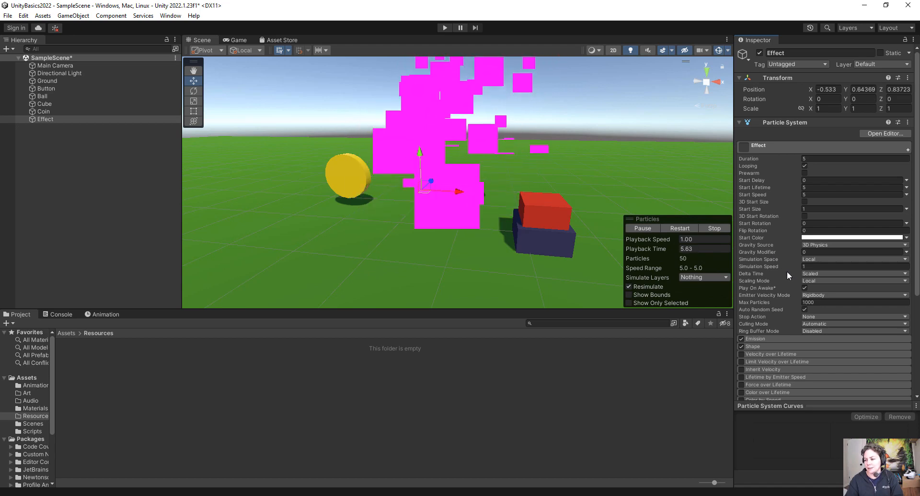
Assign the Default-Particle material to the Renderer module of the Effect's particle system
{"action": "scroll", "coordinate": [787, 271], "scroll_direction": "down", "scroll_amount": 5}
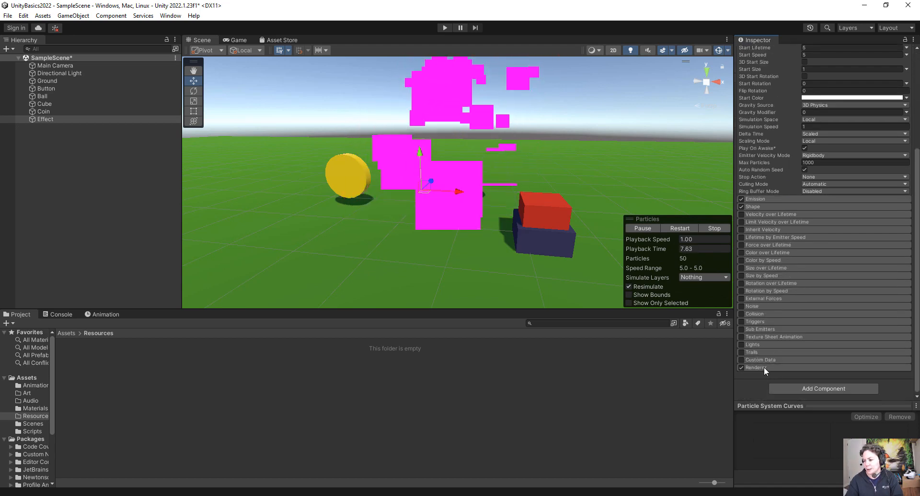
{"action": "left_click", "coordinate": [755, 367]}
{"action": "scroll", "coordinate": [778, 346], "scroll_direction": "down", "scroll_amount": 5}
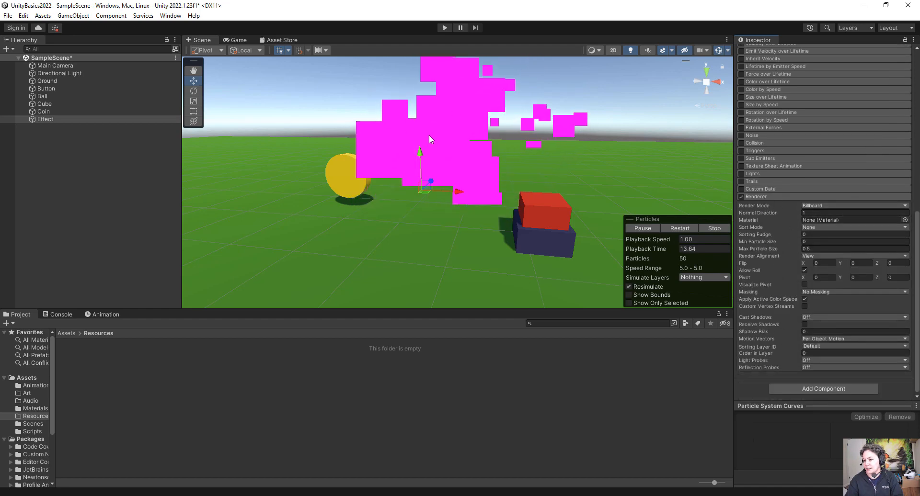
{"action": "left_click", "coordinate": [832, 220]}
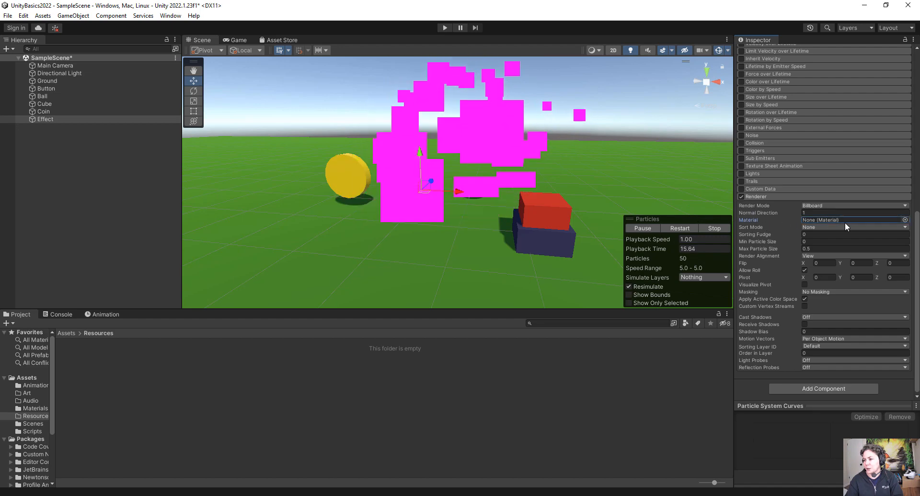
{"action": "left_click", "coordinate": [904, 220]}
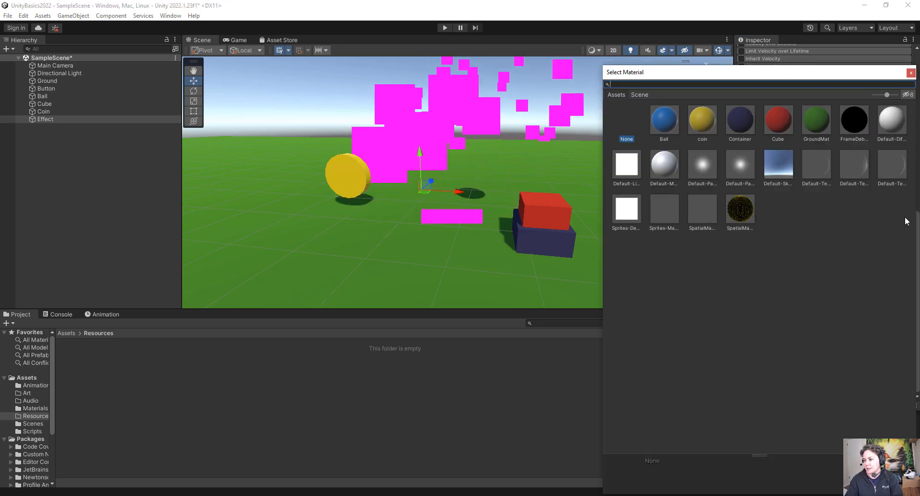
{"action": "left_click", "coordinate": [706, 168]}
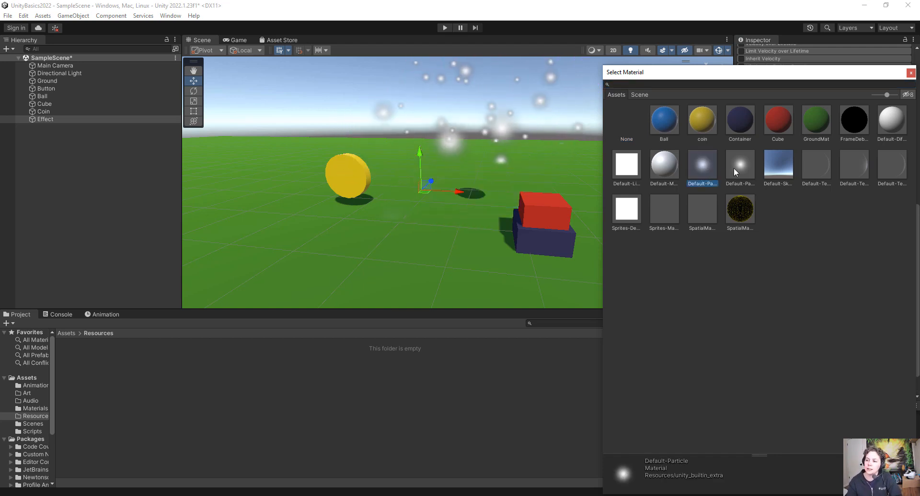
{"action": "left_click", "coordinate": [734, 168]}
{"action": "left_click", "coordinate": [700, 168]}
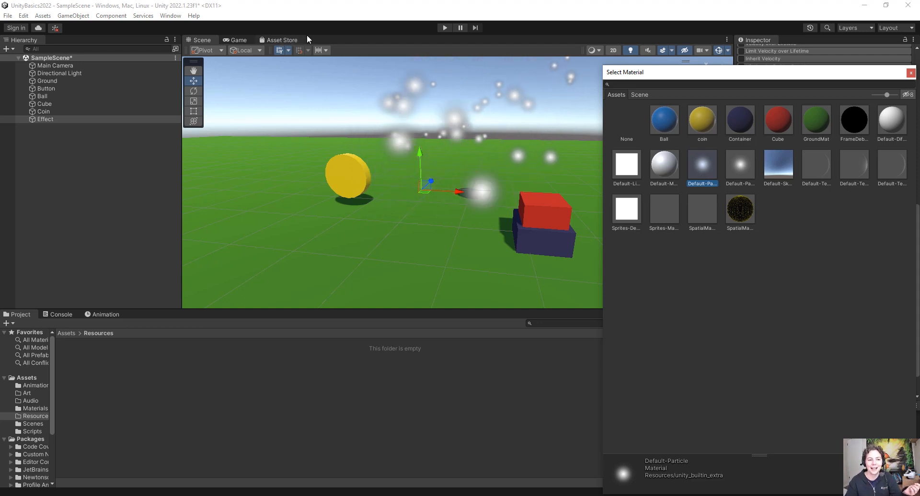
{"action": "double_click", "coordinate": [703, 168]}
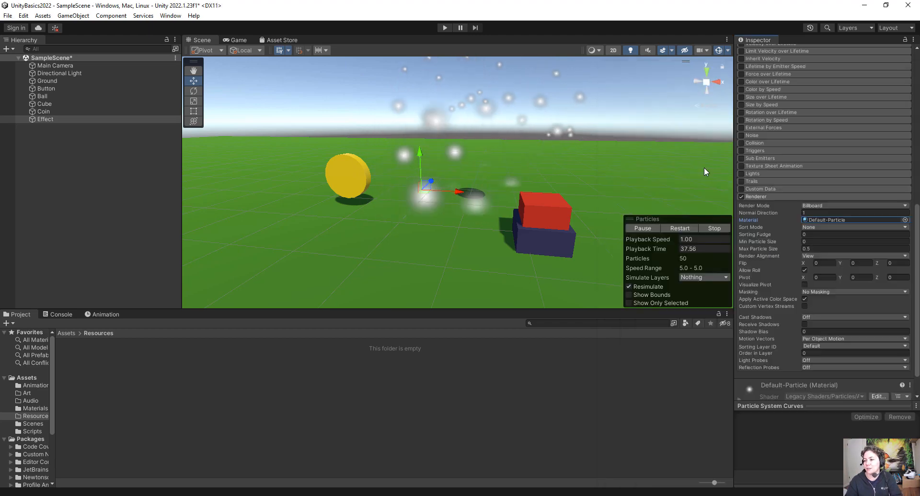
Set the start color of the Effect's particles to yellow (FFFF40)
{"action": "scroll", "coordinate": [805, 249], "scroll_direction": "up", "scroll_amount": 10}
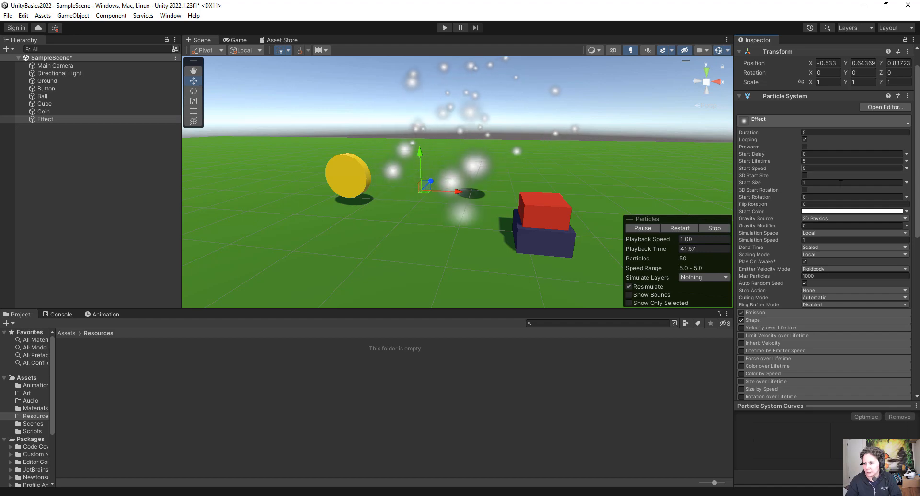
{"action": "left_click", "coordinate": [832, 211]}
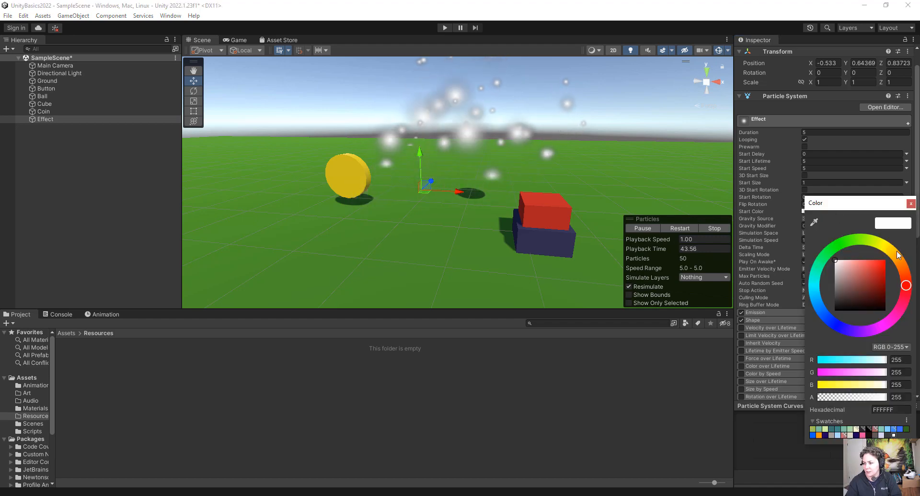
{"action": "mouse_move", "coordinate": [875, 267]}
{"action": "left_mouse_down"}
{"action": "mouse_move", "coordinate": [886, 260]}
{"action": "mouse_move", "coordinate": [868, 260]}
{"action": "left_mouse_up"}
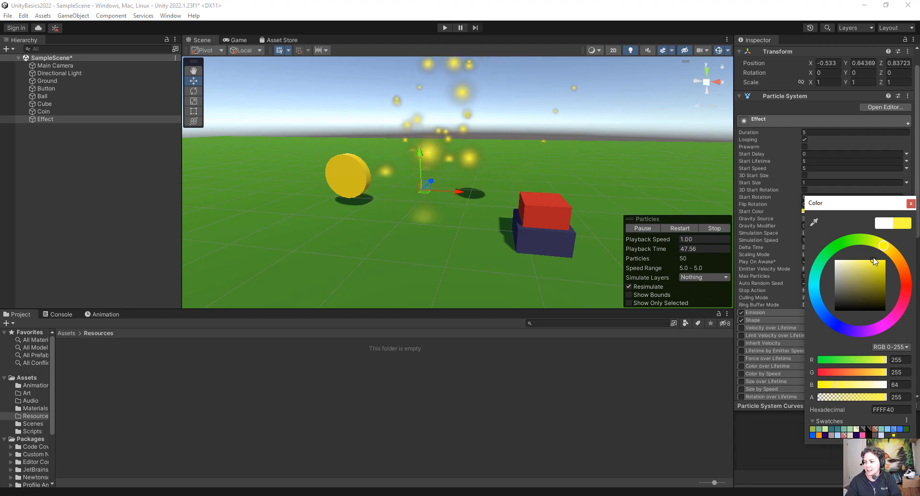
{"action": "left_click", "coordinate": [911, 203]}
In the Emission module, set the rate over time to 0 and add a burst with a count of 20
{"action": "scroll", "coordinate": [809, 240], "scroll_direction": "down", "scroll_amount": 3}
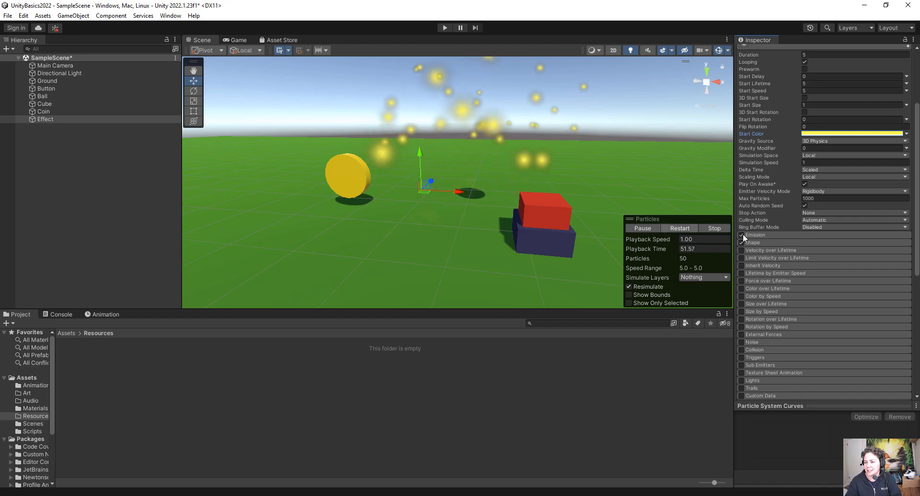
{"action": "left_click", "coordinate": [766, 234]}
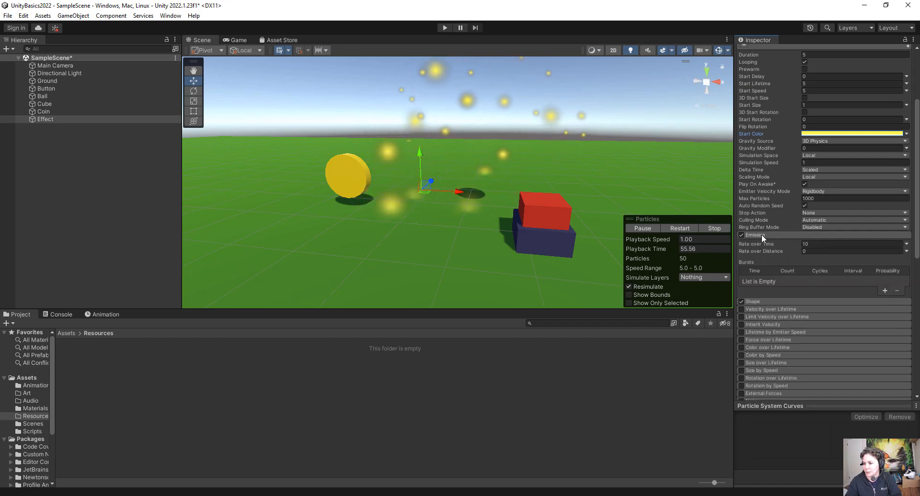
{"action": "left_click", "coordinate": [816, 245]}
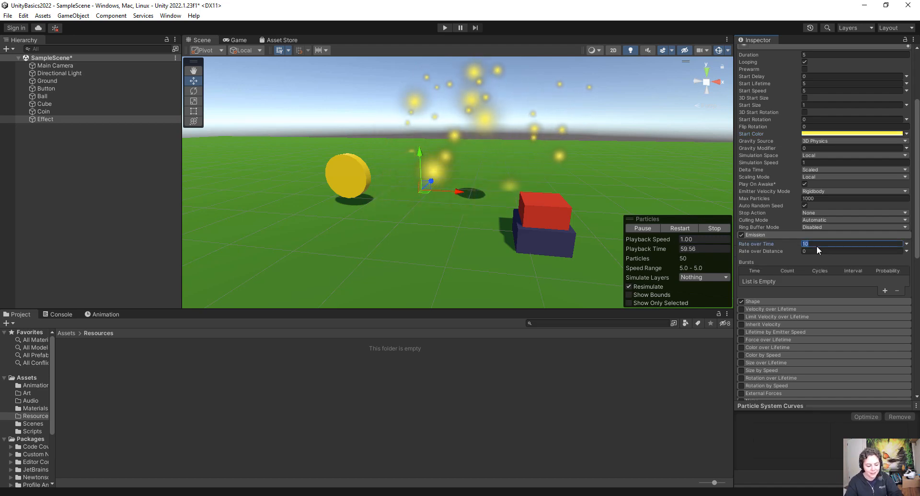
{"action": "type", "text": "0"}
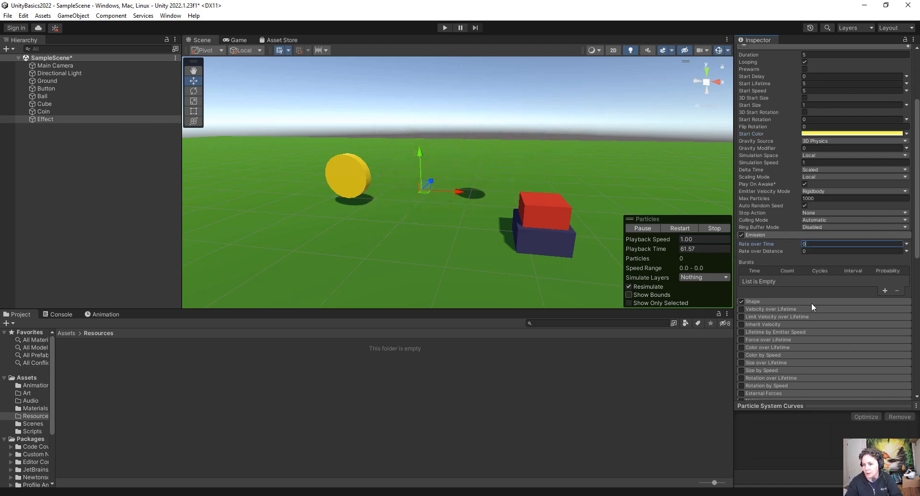
{"action": "left_click", "coordinate": [885, 290]}
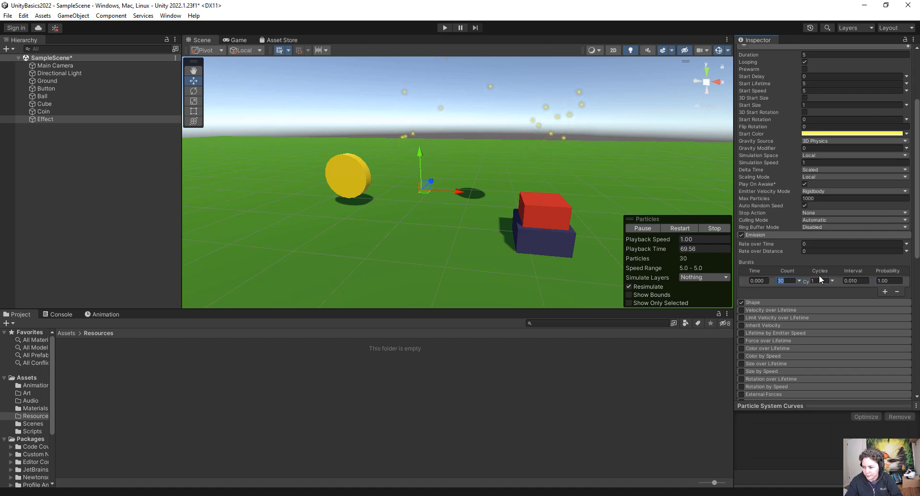
{"action": "type", "text": "2"}
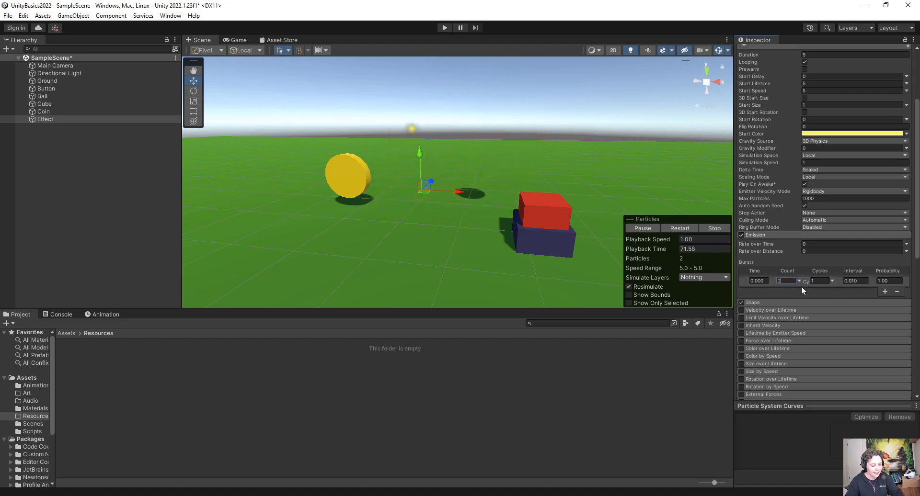
{"action": "type", "text": "0"}
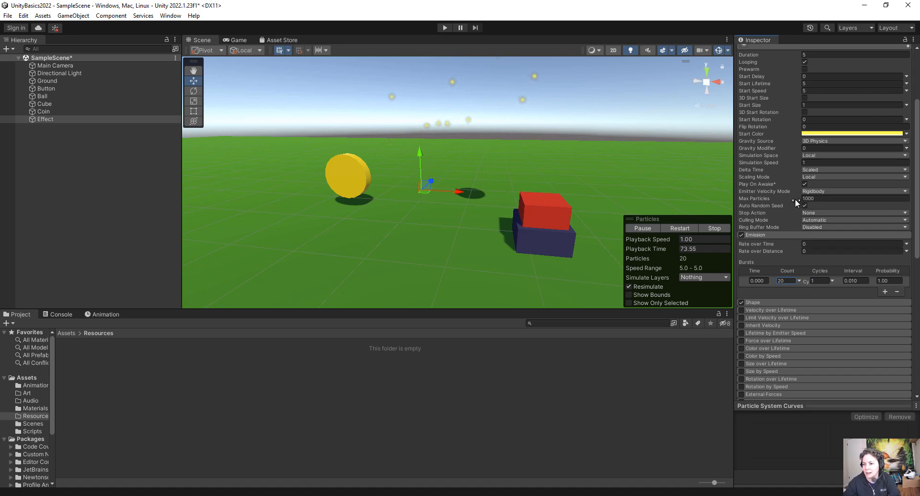
Set both the duration and the start lifetime of the particle system to 2
{"action": "scroll", "coordinate": [797, 202], "scroll_direction": "up", "scroll_amount": 3}
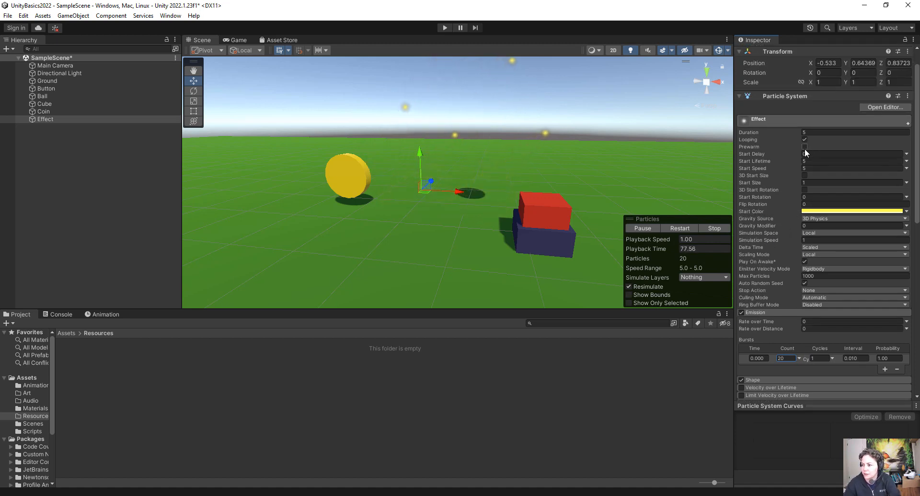
{"action": "left_click", "coordinate": [809, 161]}
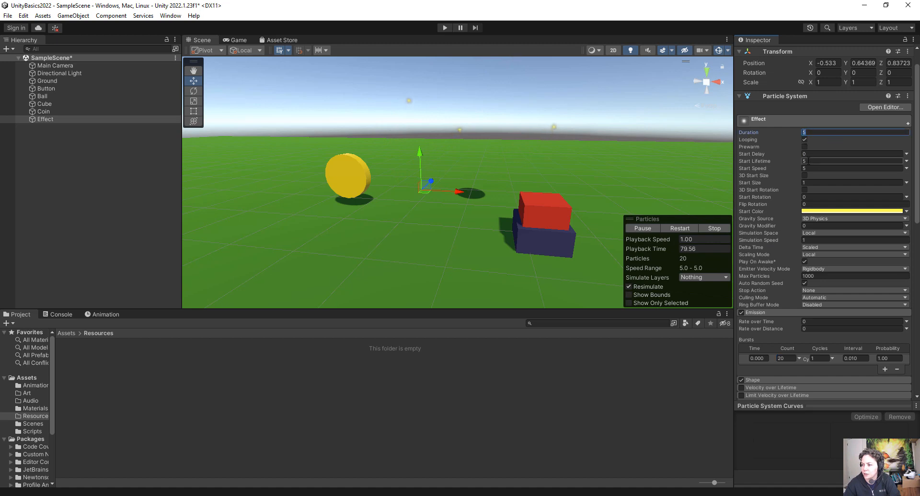
{"action": "left_click", "coordinate": [815, 133]}
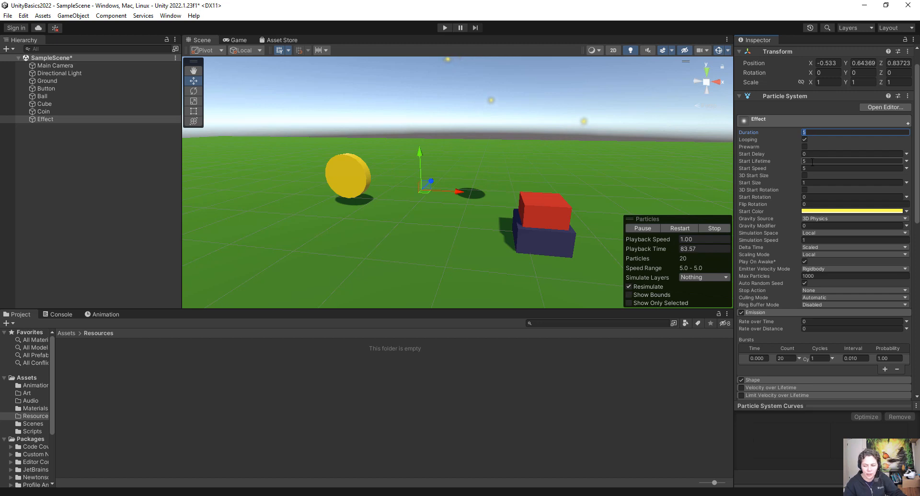
{"action": "type", "text": "2"}
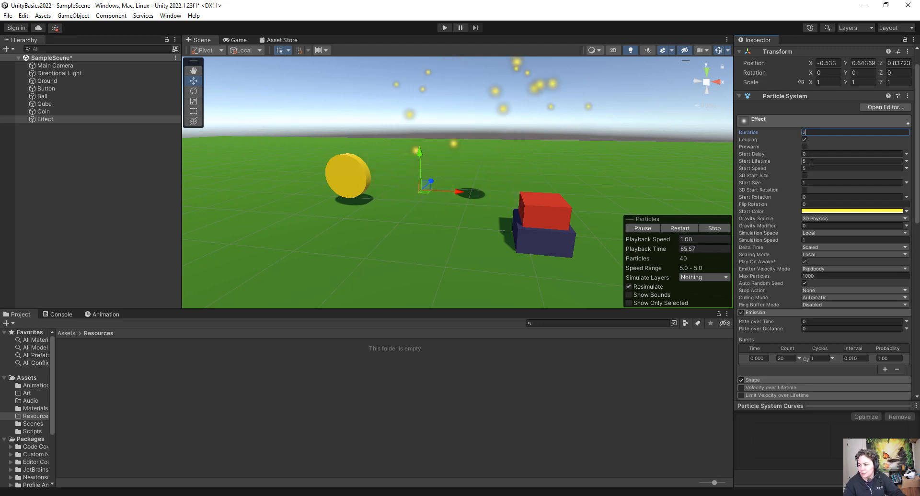
{"action": "left_click", "coordinate": [811, 162]}
{"action": "type", "text": "2"}
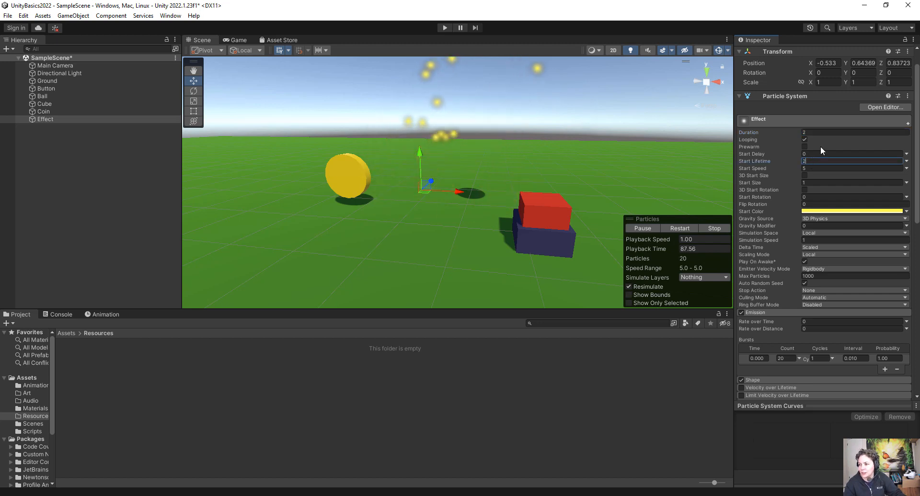
Set the particle system's start lifetime to 1 and its duration to 1
{"action": "left_click", "coordinate": [821, 132]}
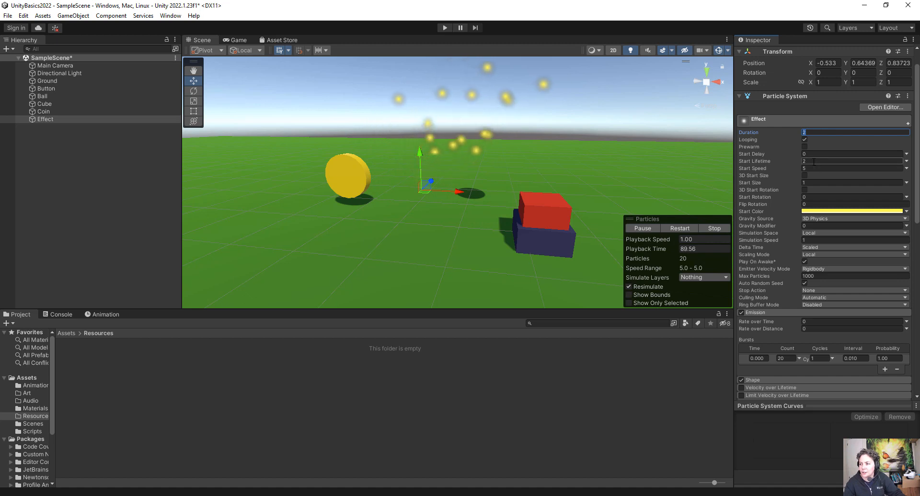
{"action": "left_click", "coordinate": [812, 161]}
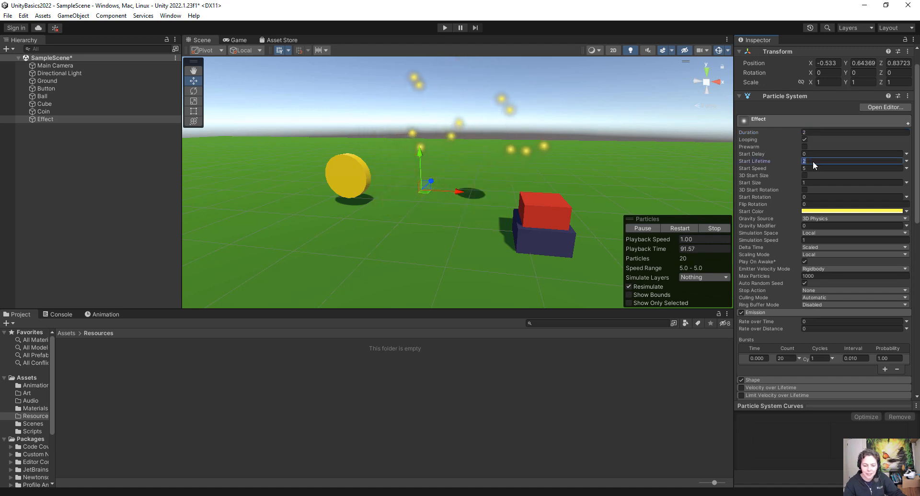
{"action": "type", "text": "1"}
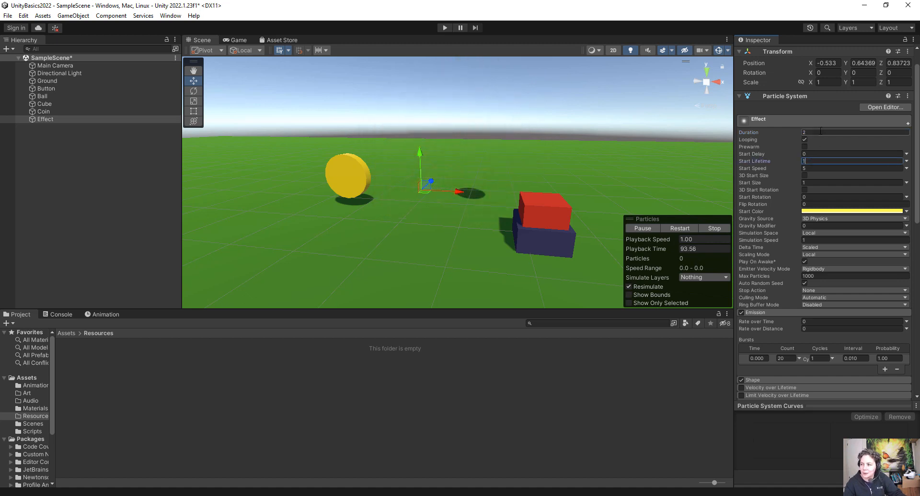
{"action": "left_click", "coordinate": [820, 132]}
{"action": "type", "text": "1"}
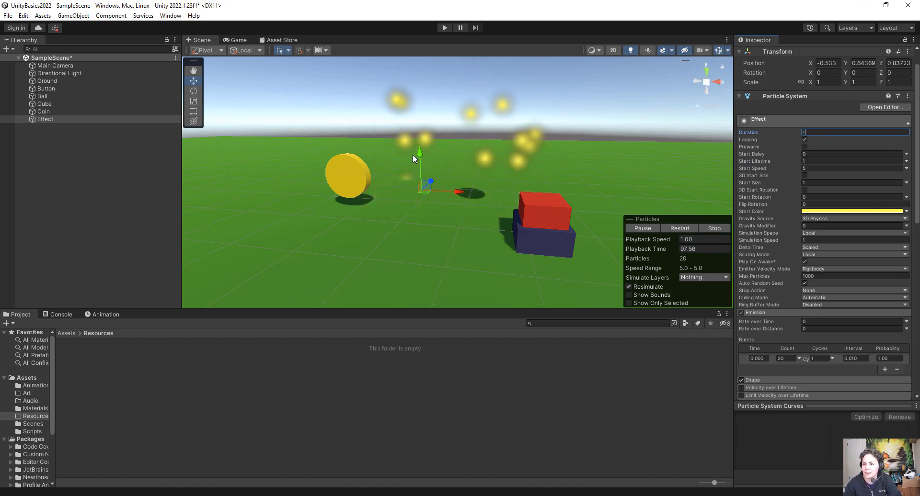
Raise the Effect object to a Y position of about 1.35 and set its particles' start speed to 7
{"action": "left_click_drag", "start_coordinate": [414, 159], "coordinate": [413, 107]}
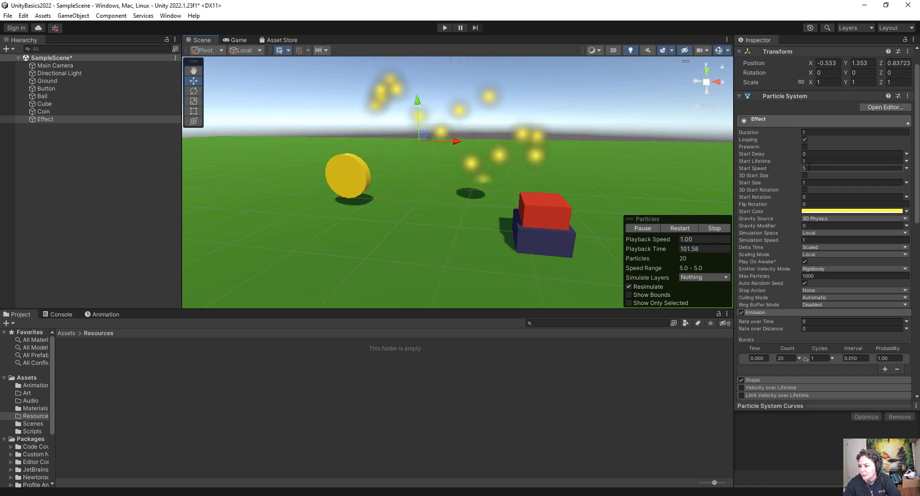
{"action": "left_click", "coordinate": [809, 168]}
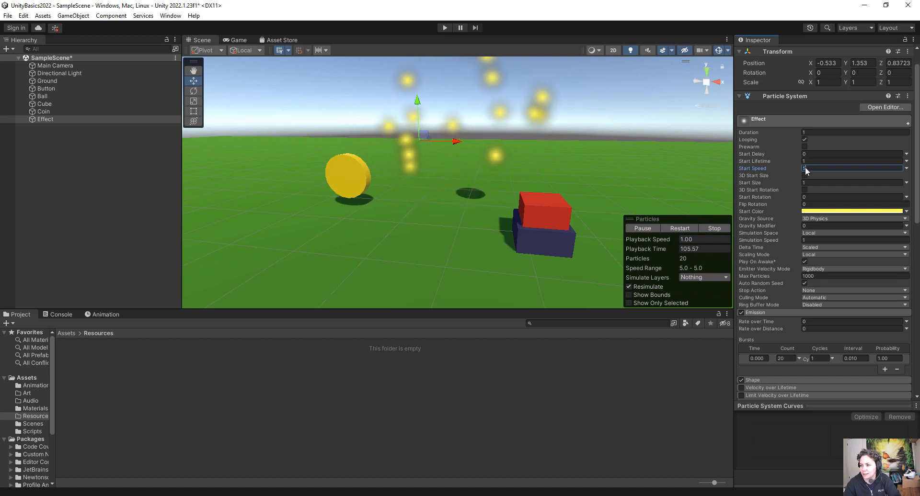
{"action": "type", "text": "7"}
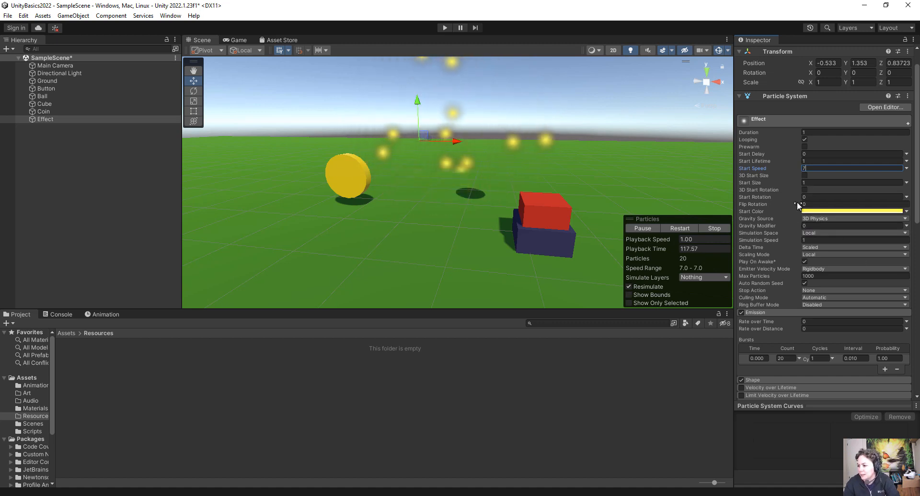
Set the particles' gravity modifier to 1 and view the Effect from the side in the scene
{"action": "left_click", "coordinate": [819, 226]}
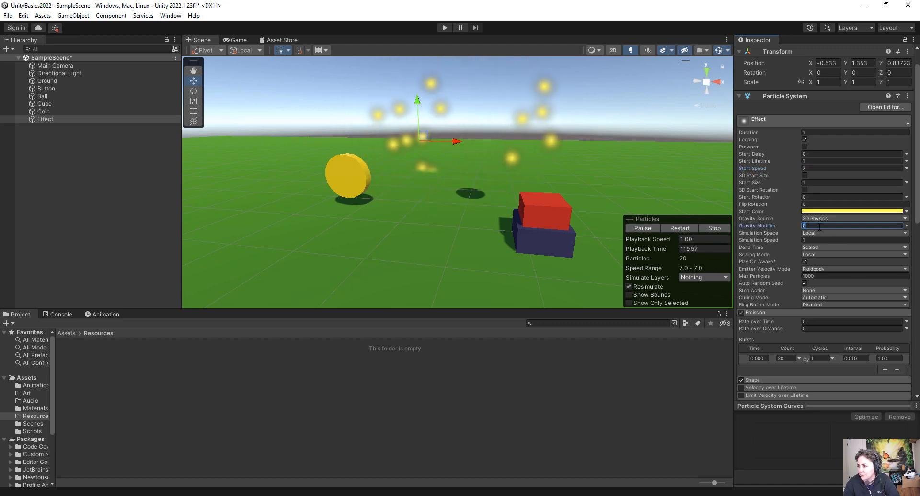
{"action": "type", "text": "1"}
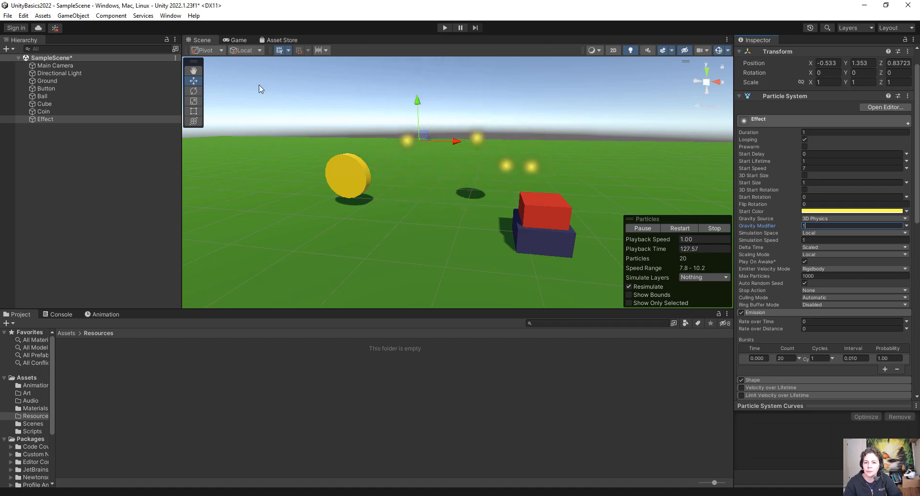
{"action": "double_click", "coordinate": [74, 118]}
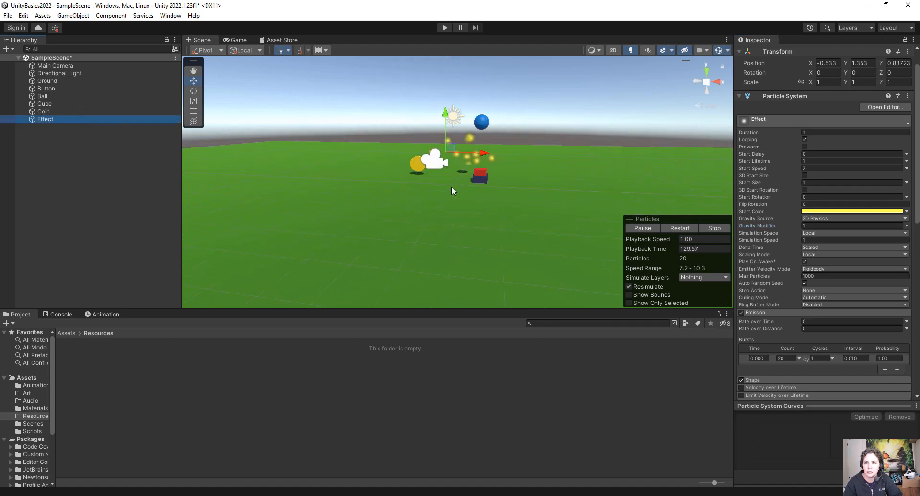
{"action": "left_click_drag", "start_coordinate": [451, 190], "coordinate": [367, 204], "text": "alt"}
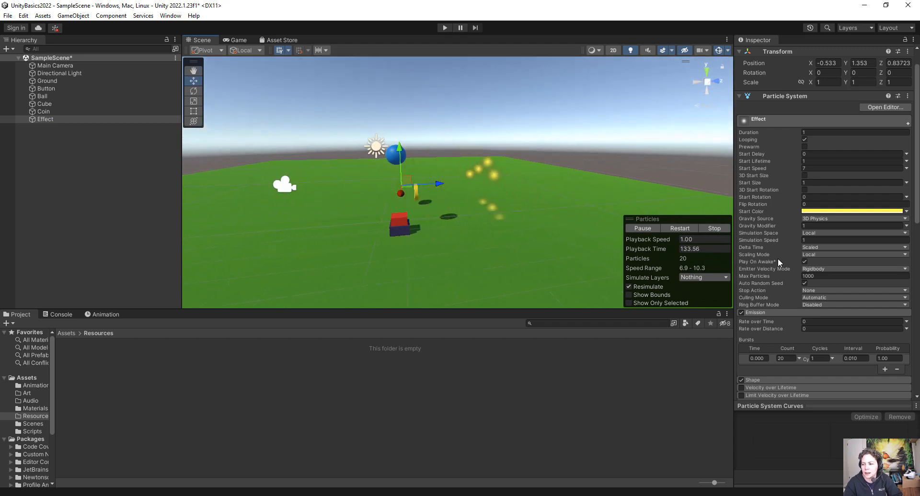
Change the emission shape of the Effect's particle system from a cone to Sphere
{"action": "scroll", "coordinate": [766, 267], "scroll_direction": "down", "scroll_amount": 5}
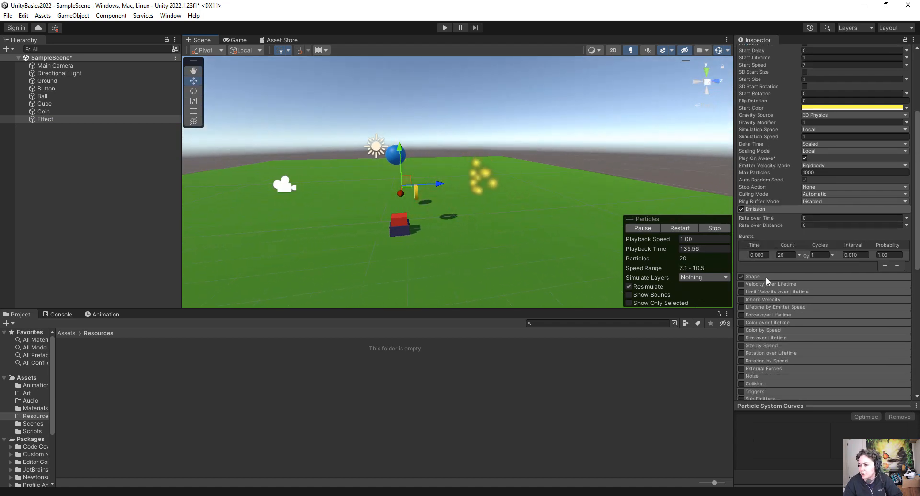
{"action": "left_click", "coordinate": [765, 277]}
{"action": "scroll", "coordinate": [766, 277], "scroll_direction": "down", "scroll_amount": 1}
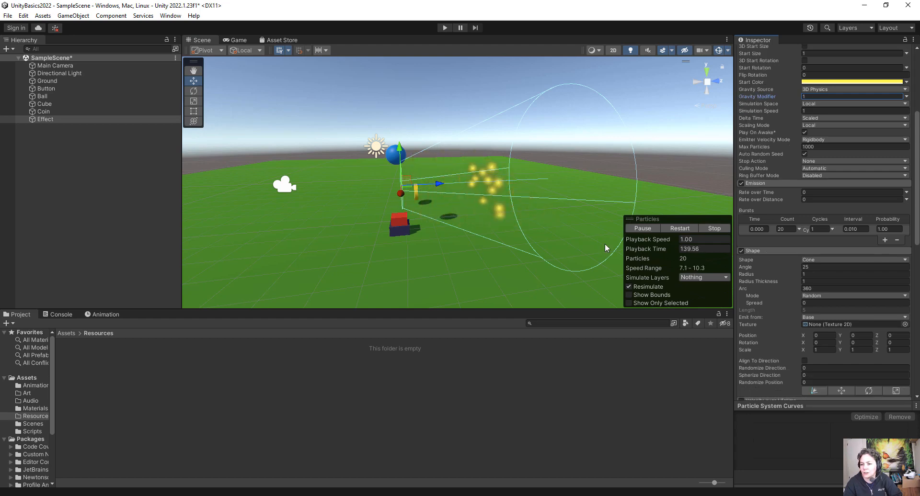
{"action": "scroll", "coordinate": [790, 291], "scroll_direction": "down", "scroll_amount": 1}
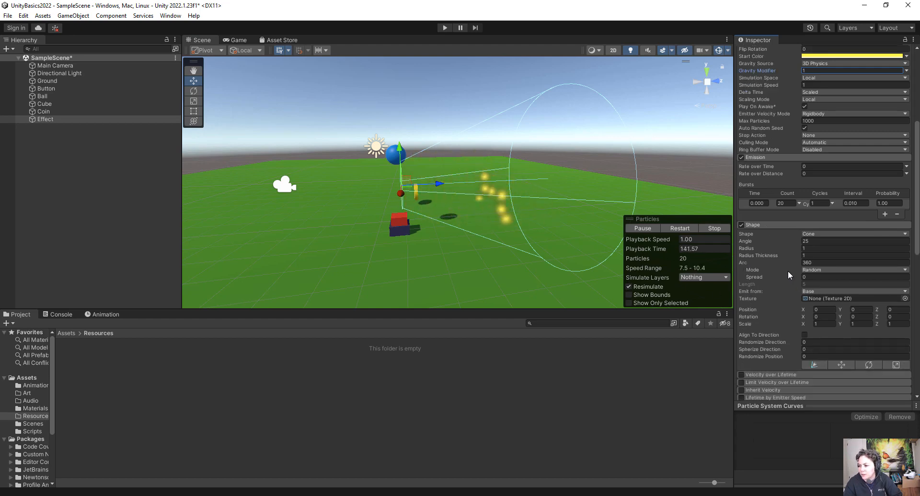
{"action": "left_click", "coordinate": [820, 234]}
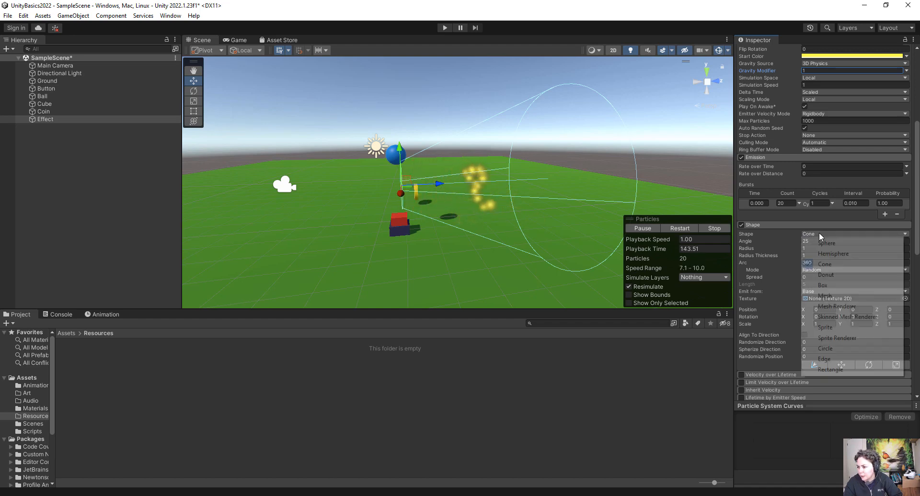
{"action": "left_click", "coordinate": [834, 245]}
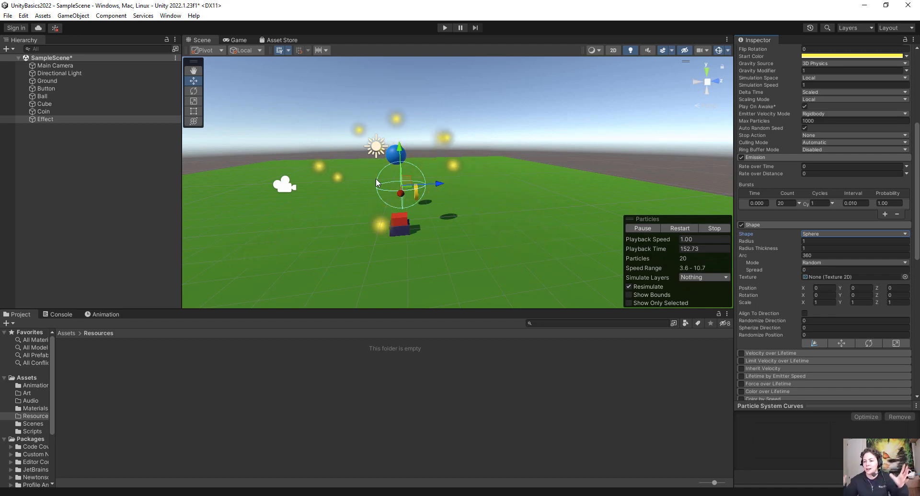
Enable Size over Lifetime and shape its curve to peak near 1.0 around mid-lifetime and fall off toward the end
{"action": "scroll", "coordinate": [772, 284], "scroll_direction": "down", "scroll_amount": 5}
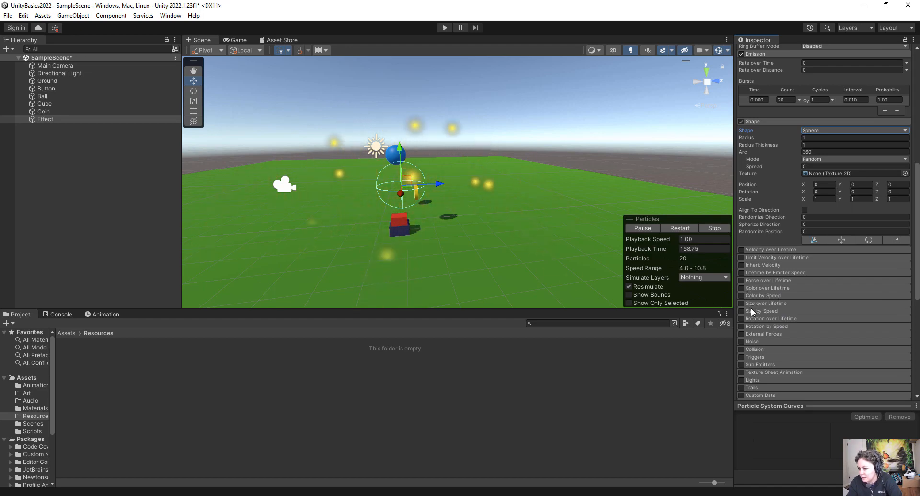
{"action": "scroll", "coordinate": [751, 307], "scroll_direction": "down", "scroll_amount": 1}
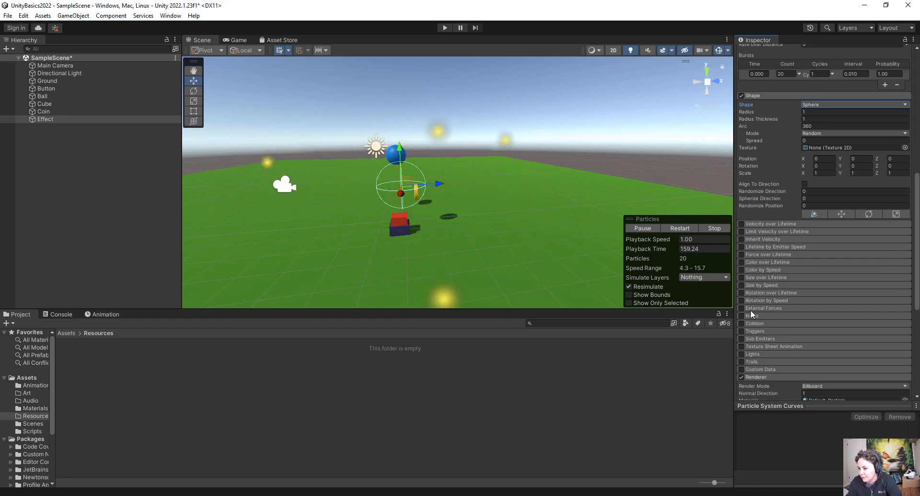
{"action": "left_click", "coordinate": [748, 278]}
{"action": "left_click", "coordinate": [742, 278]}
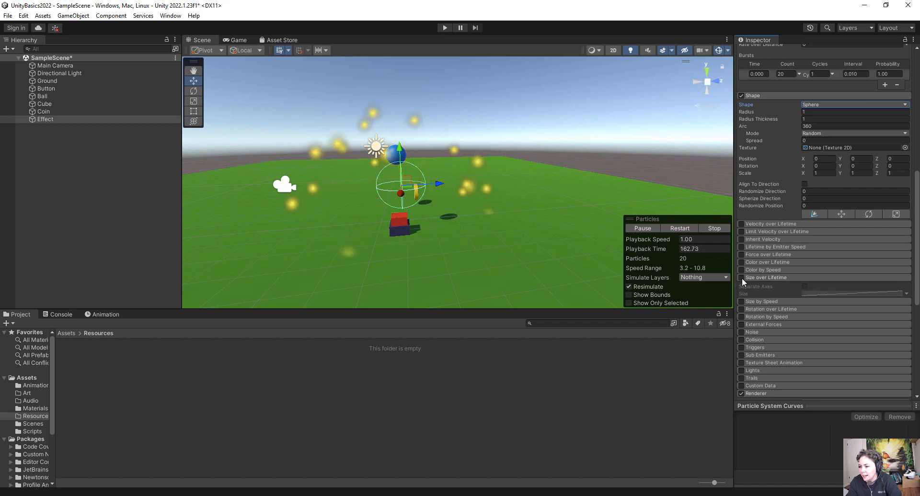
{"action": "left_click", "coordinate": [838, 291]}
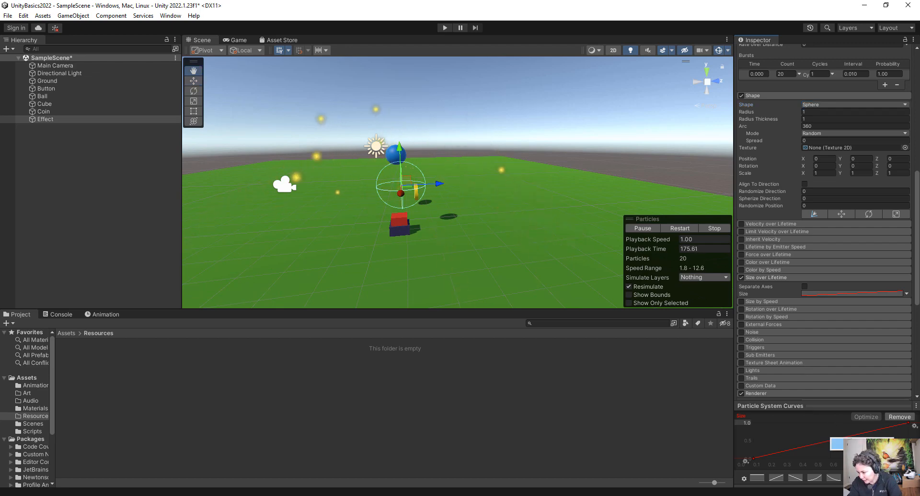
{"action": "double_click", "coordinate": [830, 440]}
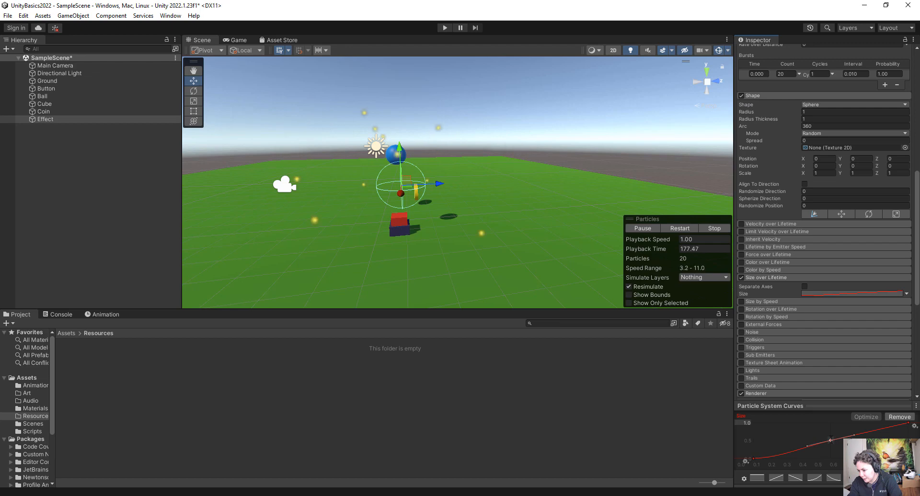
{"action": "left_click_drag", "start_coordinate": [830, 440], "coordinate": [830, 435]}
{"action": "left_click_drag", "start_coordinate": [907, 424], "coordinate": [908, 453]}
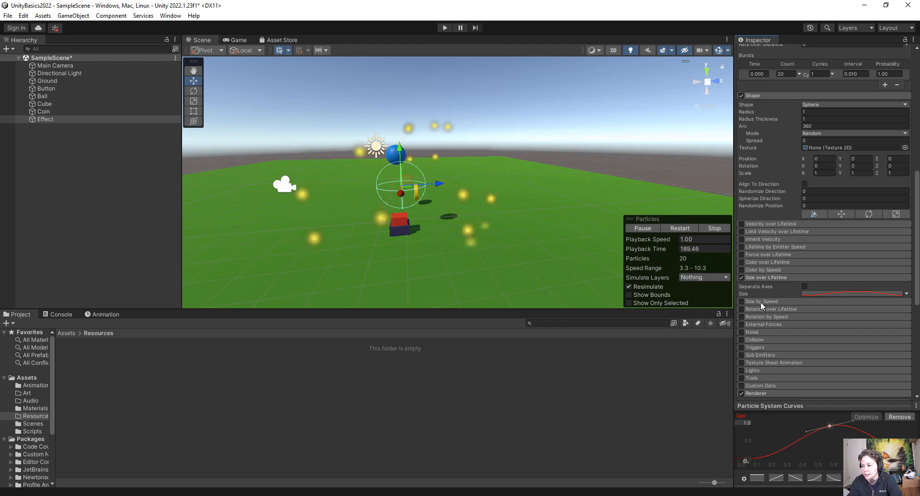
Enable Color over Lifetime and add an opaque alpha key at about 49% of its gradient
{"action": "left_click", "coordinate": [740, 262]}
{"action": "left_click", "coordinate": [758, 262]}
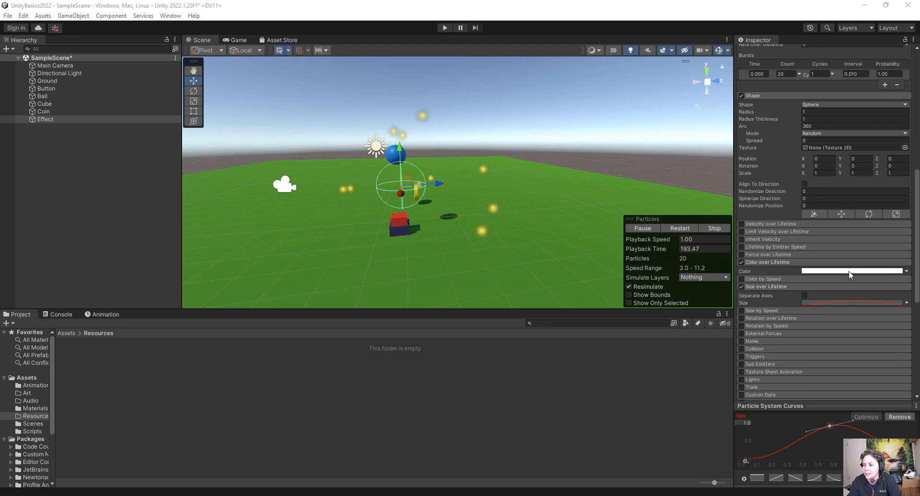
{"action": "left_click", "coordinate": [852, 271]}
{"action": "left_click_drag", "start_coordinate": [650, 273], "coordinate": [517, 285]}
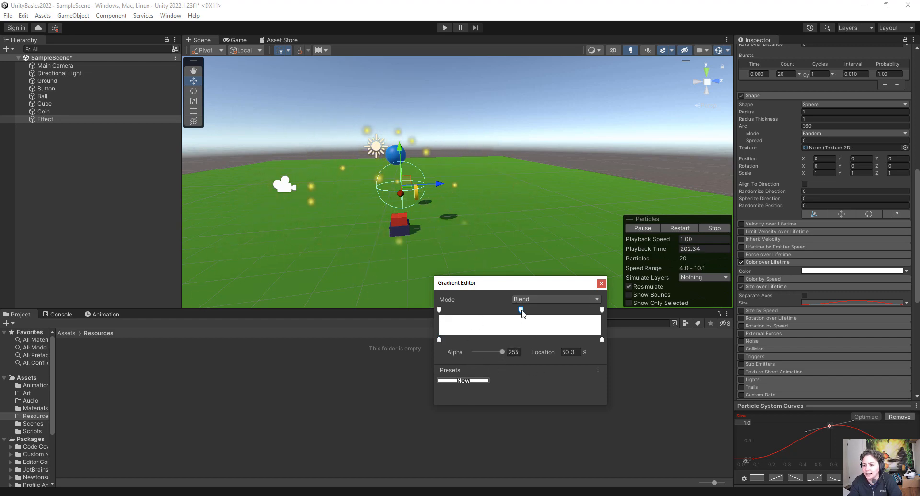
{"action": "left_click_drag", "start_coordinate": [521, 312], "coordinate": [520, 313]}
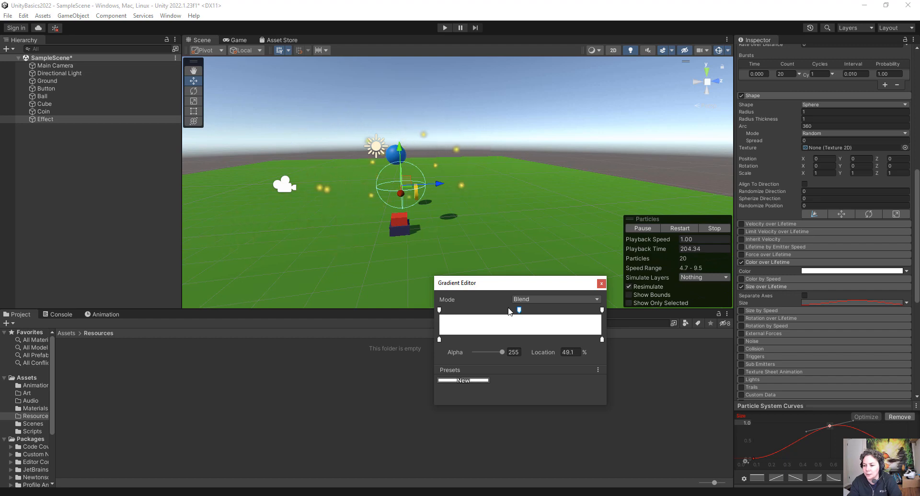
{"action": "left_click_drag", "start_coordinate": [495, 311], "coordinate": [522, 312]}
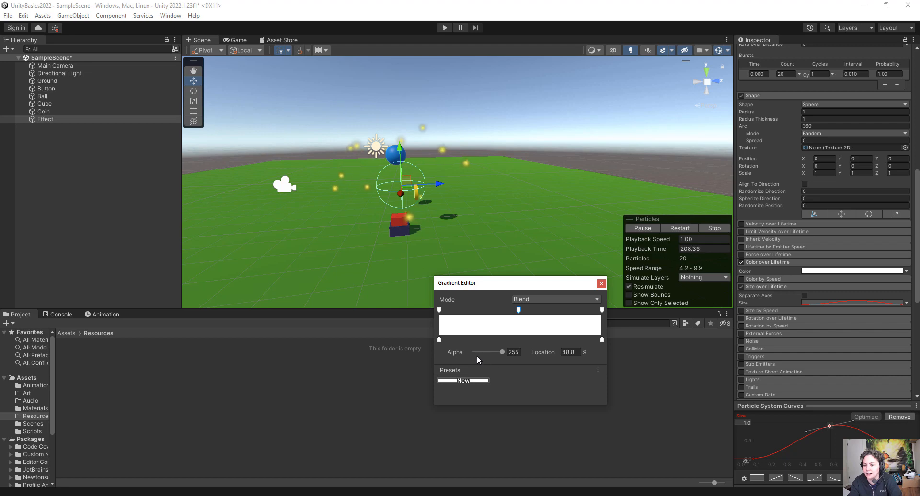
Set the alpha to 0 at both the start and the end of the color gradient
{"action": "left_click", "coordinate": [440, 311]}
{"action": "left_click_drag", "start_coordinate": [501, 353], "coordinate": [456, 353]}
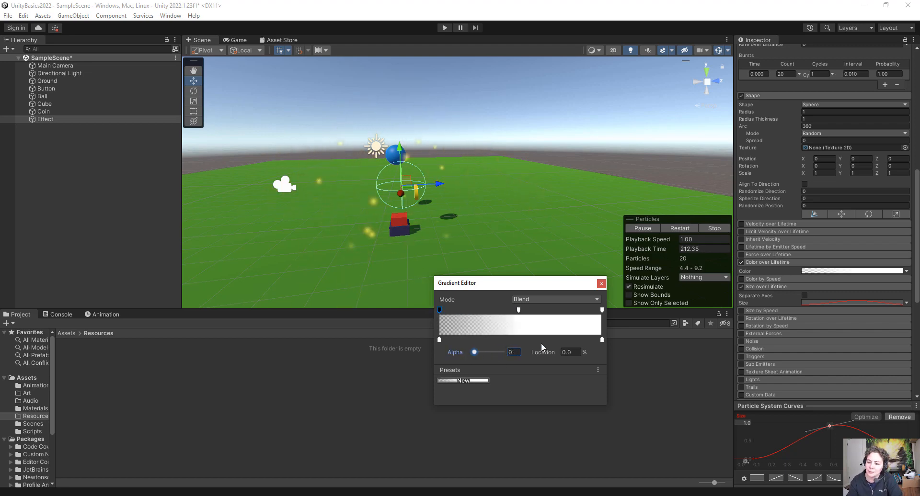
{"action": "left_click", "coordinate": [602, 310]}
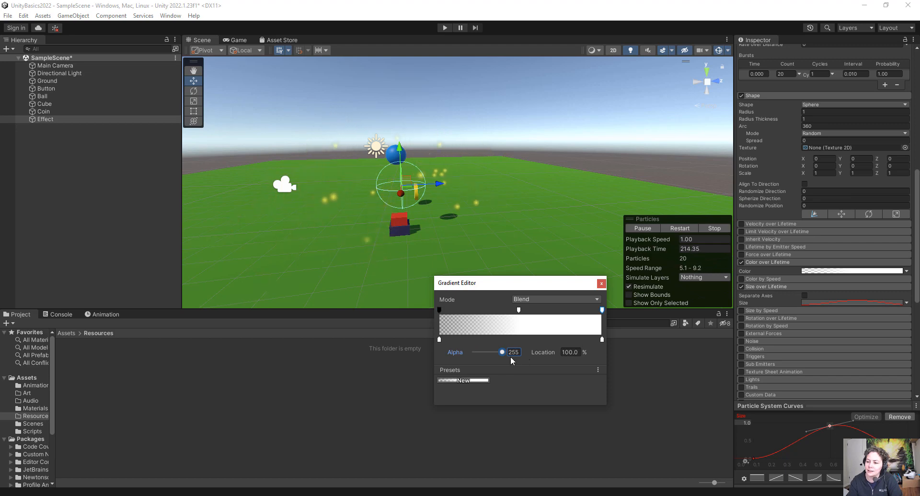
{"action": "left_click_drag", "start_coordinate": [502, 352], "coordinate": [453, 354]}
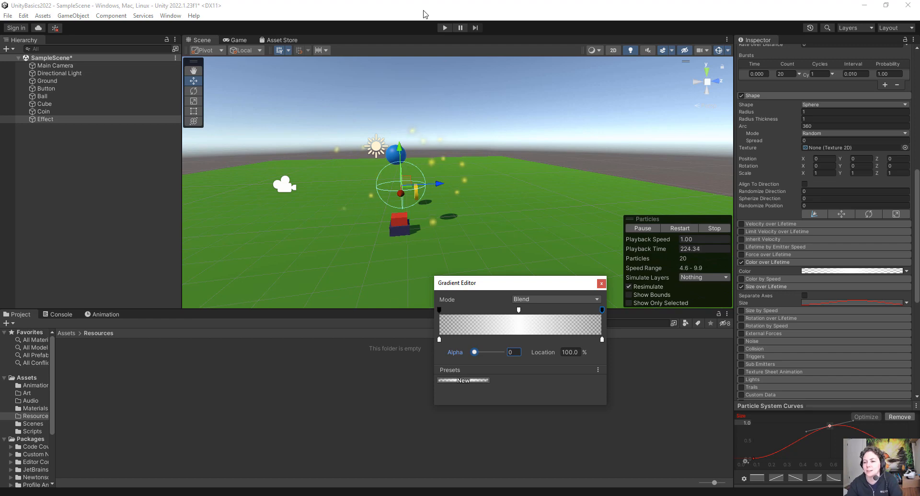
Set the particles' start size to 0.5 and start speed to 4, previewing the burst in the Game view
{"action": "left_click", "coordinate": [232, 39]}
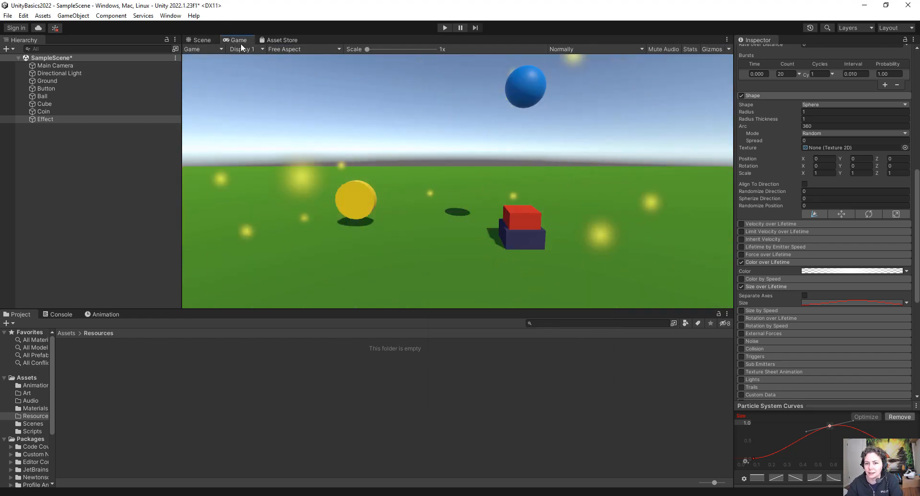
{"action": "left_click", "coordinate": [198, 40]}
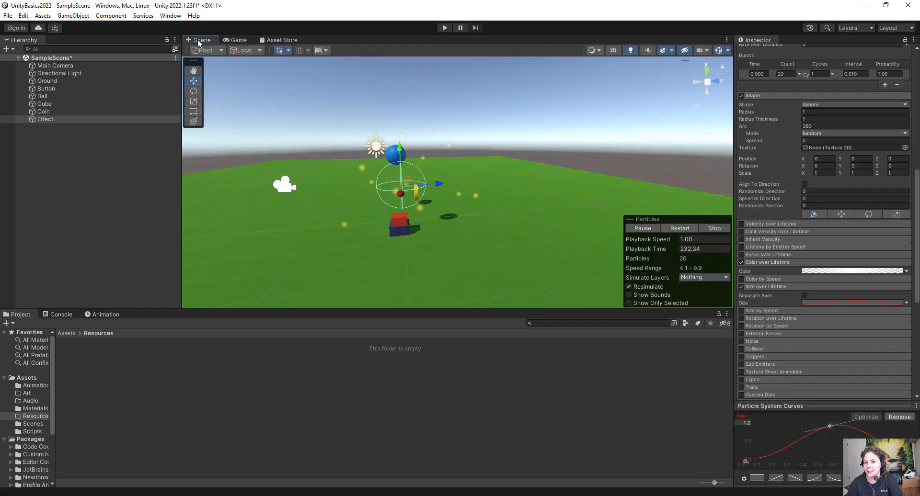
{"action": "scroll", "coordinate": [837, 211], "scroll_direction": "up", "scroll_amount": 10}
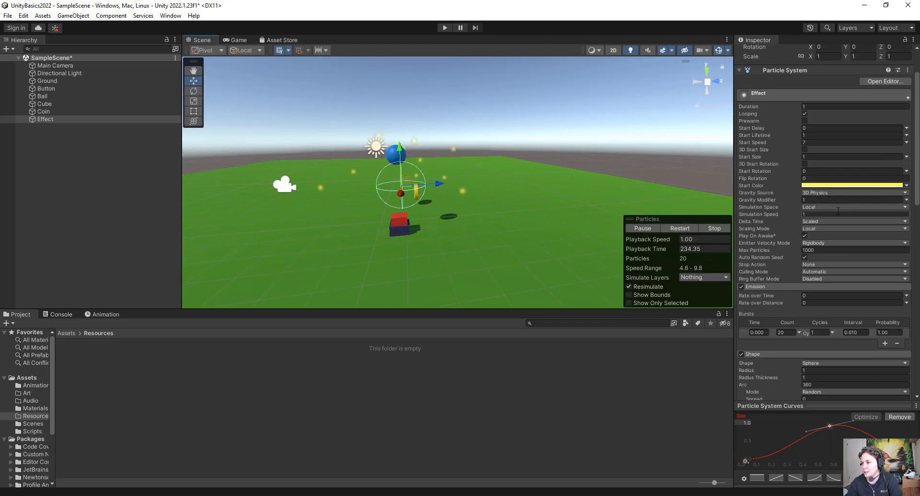
{"action": "scroll", "coordinate": [819, 178], "scroll_direction": "up", "scroll_amount": 2}
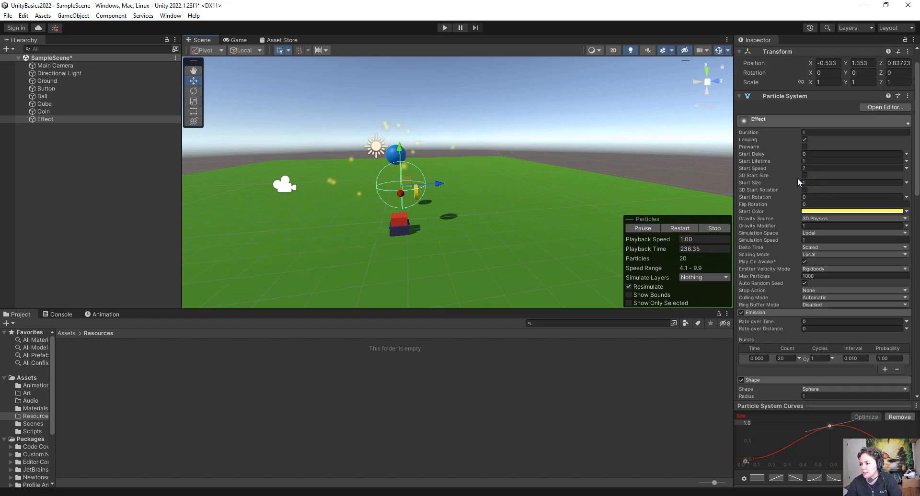
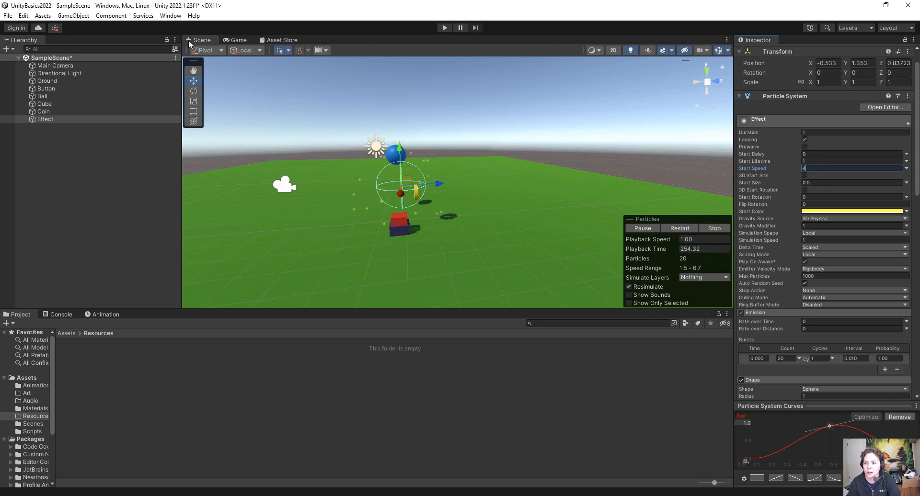
{"action": "left_click", "coordinate": [230, 39]}
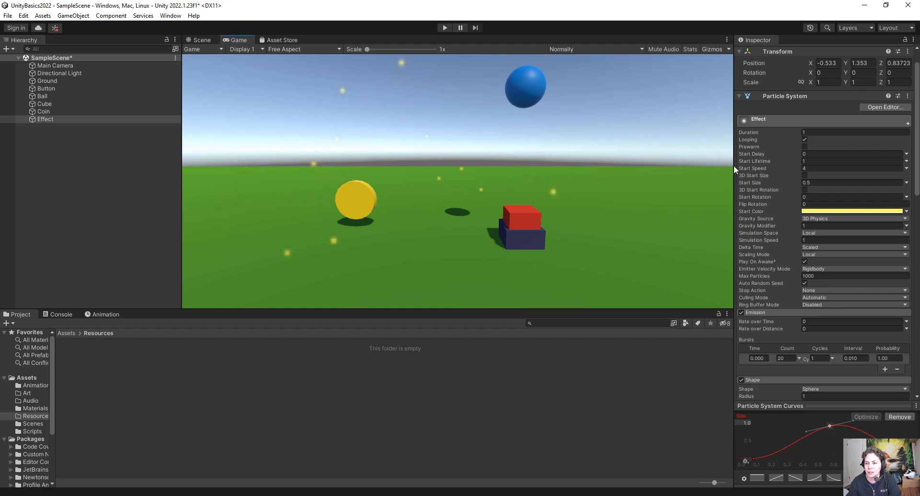
{"action": "left_click", "coordinate": [202, 40]}
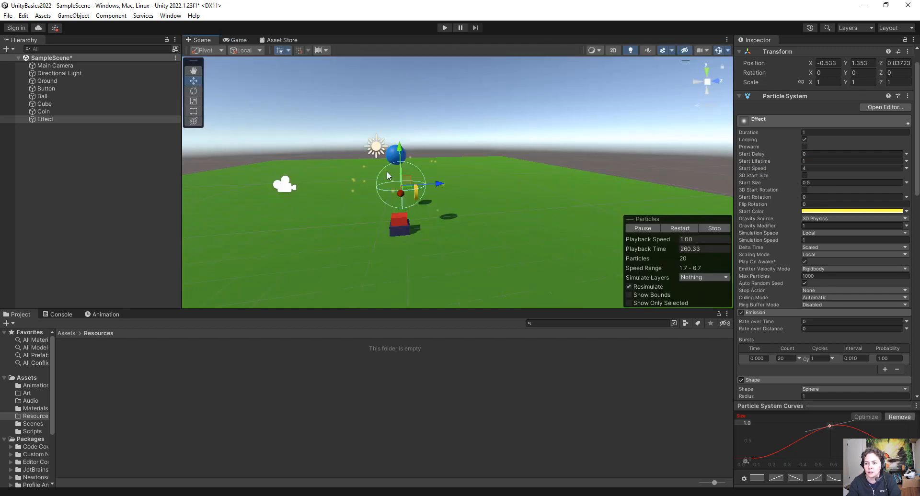
Set the radius of the particle system's sphere shape to 0.2
{"action": "scroll", "coordinate": [384, 186], "scroll_direction": "up", "scroll_amount": 5}
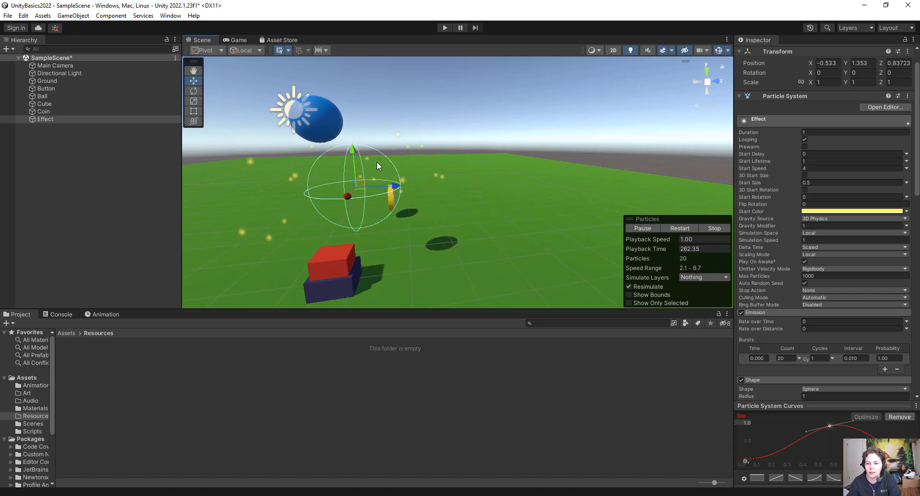
{"action": "scroll", "coordinate": [771, 260], "scroll_direction": "down", "scroll_amount": 5}
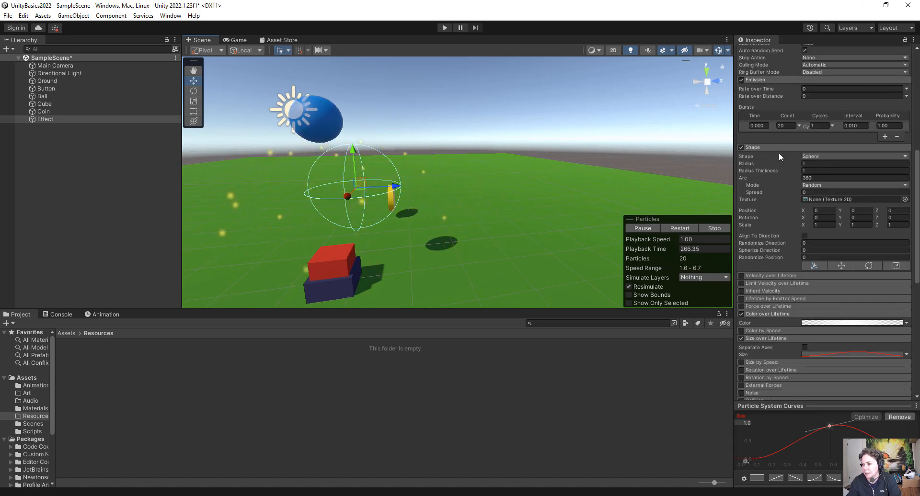
{"action": "left_click", "coordinate": [809, 164]}
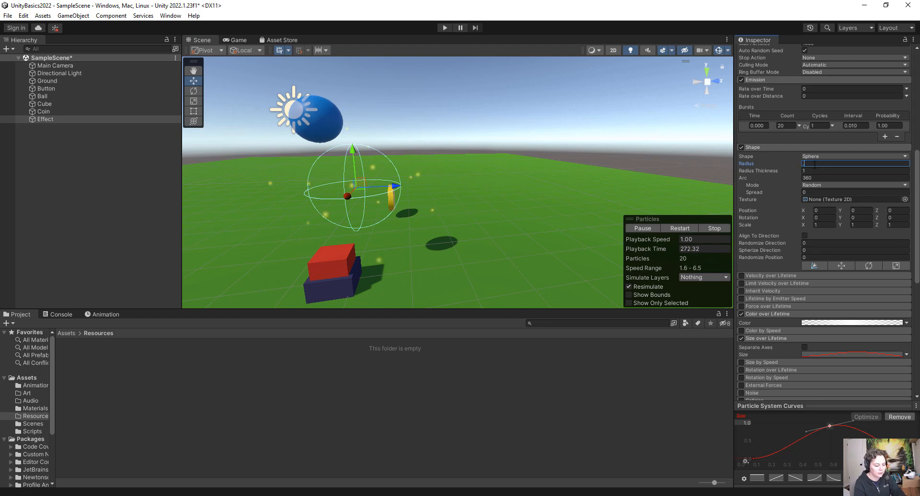
{"action": "type", "text": ".4"}
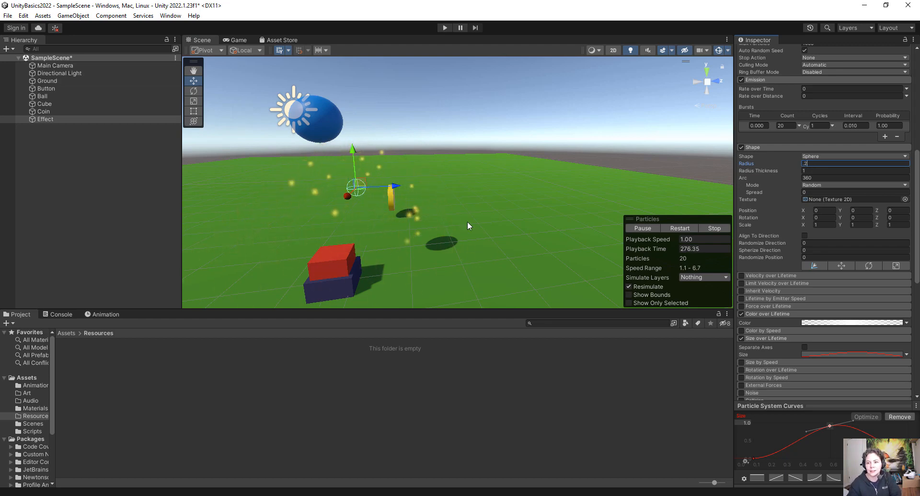
Examine the particle burst near the coin from several angles in the scene and in the Game view
{"action": "scroll", "coordinate": [396, 212], "scroll_direction": "up", "scroll_amount": 3}
{"action": "middle_click_drag", "start_coordinate": [395, 212], "coordinate": [458, 198]}
{"action": "scroll", "coordinate": [459, 198], "scroll_direction": "up", "scroll_amount": 4}
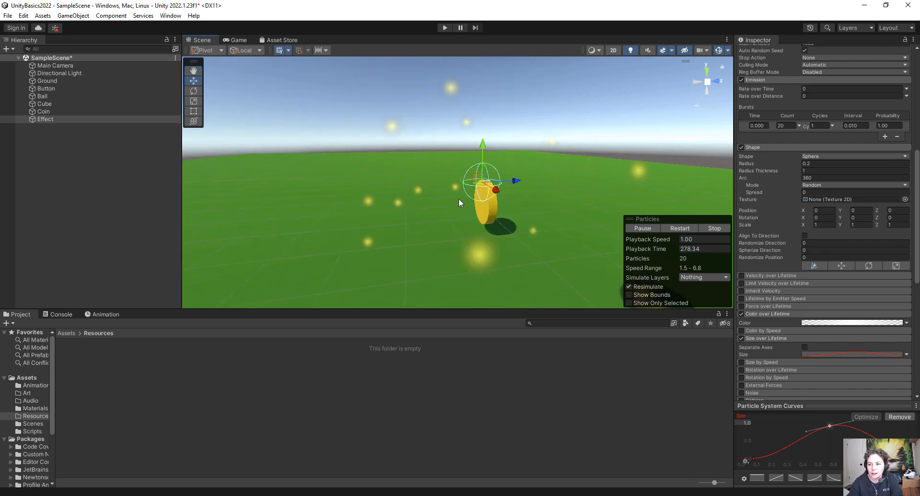
{"action": "right_click_drag", "start_coordinate": [424, 239], "coordinate": [534, 240]}
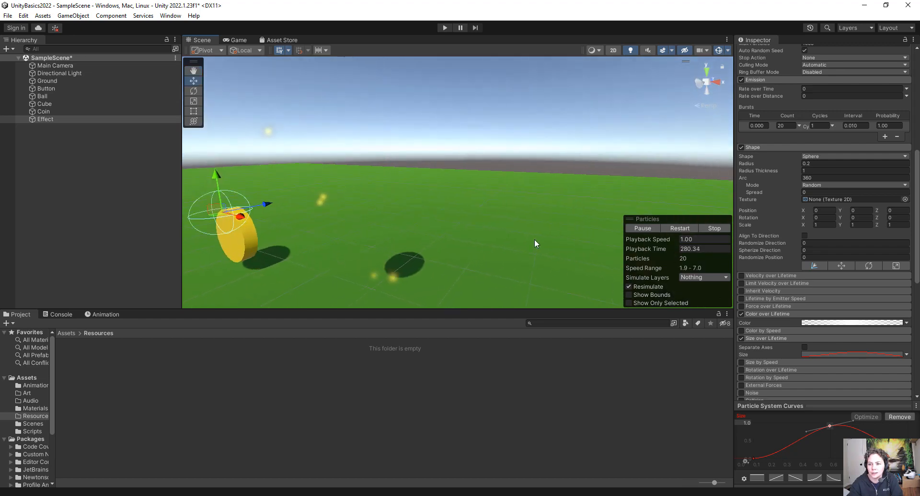
{"action": "left_click_drag", "start_coordinate": [534, 239], "coordinate": [598, 210], "text": "alt"}
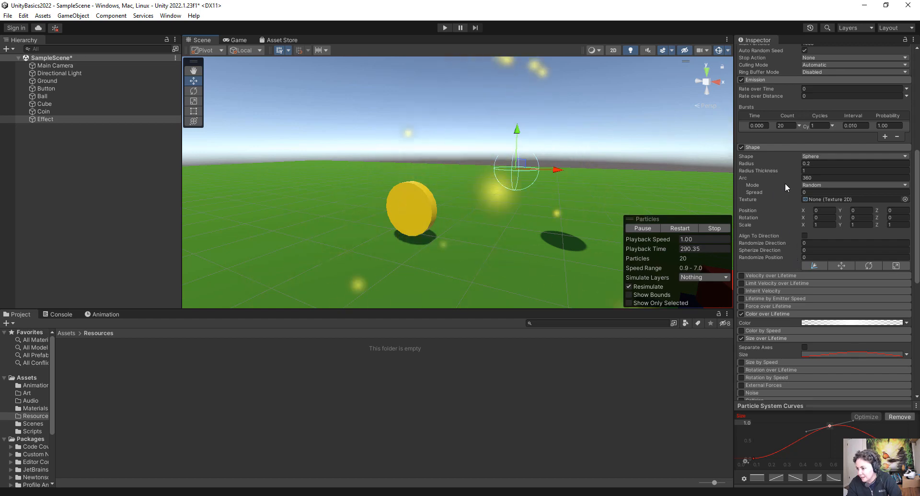
{"action": "scroll", "coordinate": [518, 161], "scroll_direction": "down", "scroll_amount": 5}
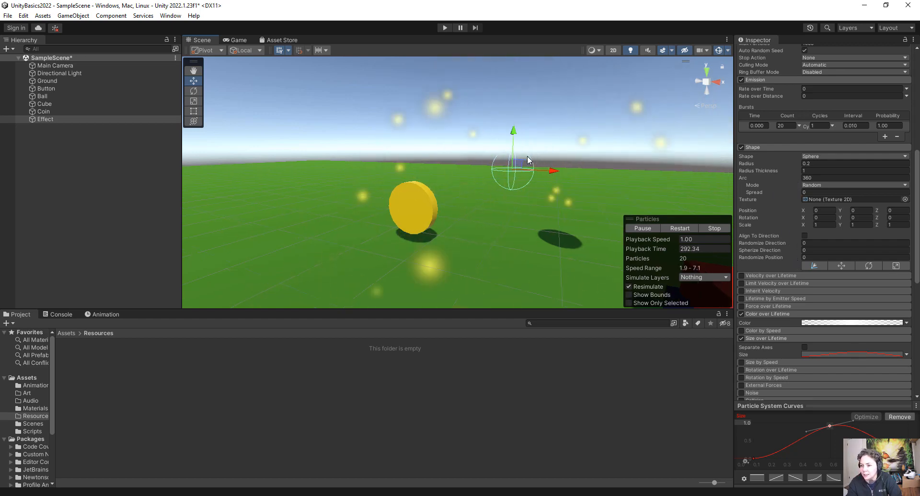
{"action": "left_click", "coordinate": [240, 38]}
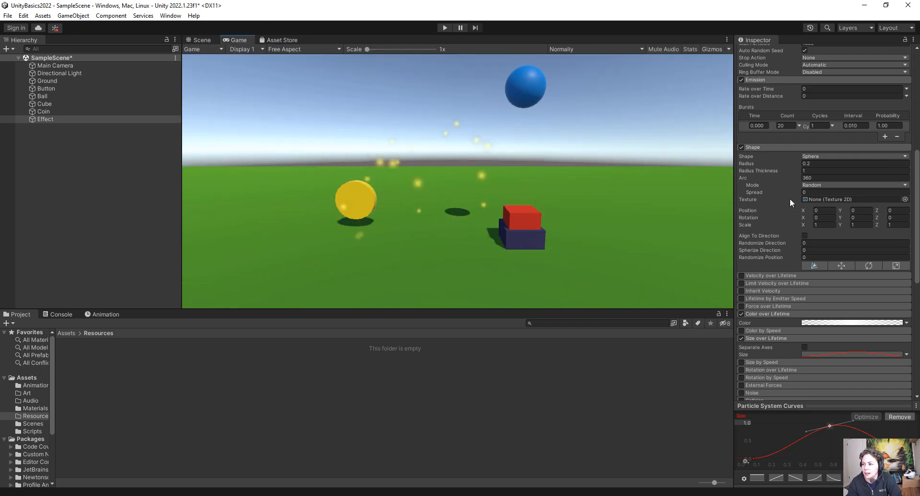
{"action": "scroll", "coordinate": [786, 214], "scroll_direction": "down", "scroll_amount": 3}
{"action": "scroll", "coordinate": [785, 220], "scroll_direction": "down", "scroll_amount": 2}
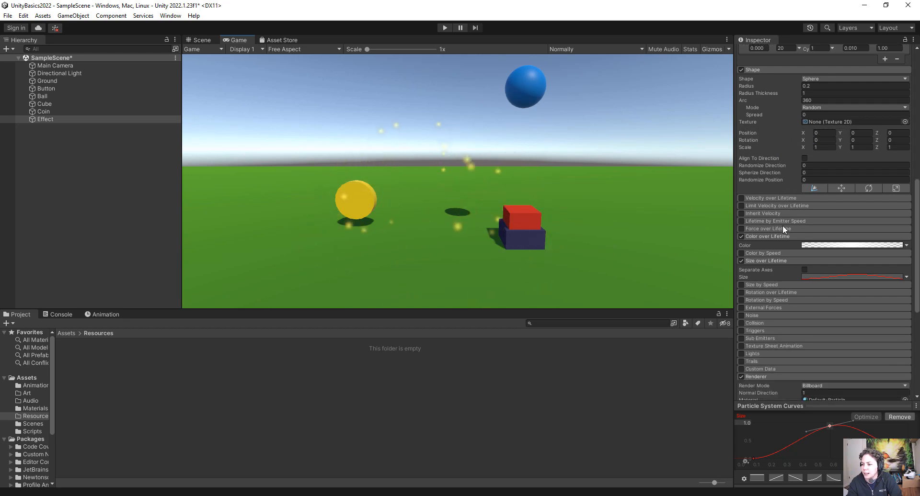
Enable Velocity over Lifetime on the Effect, switch its linear velocity to Curve mode and select the Y curve for editing
{"action": "left_click", "coordinate": [763, 197]}
{"action": "left_click", "coordinate": [741, 197]}
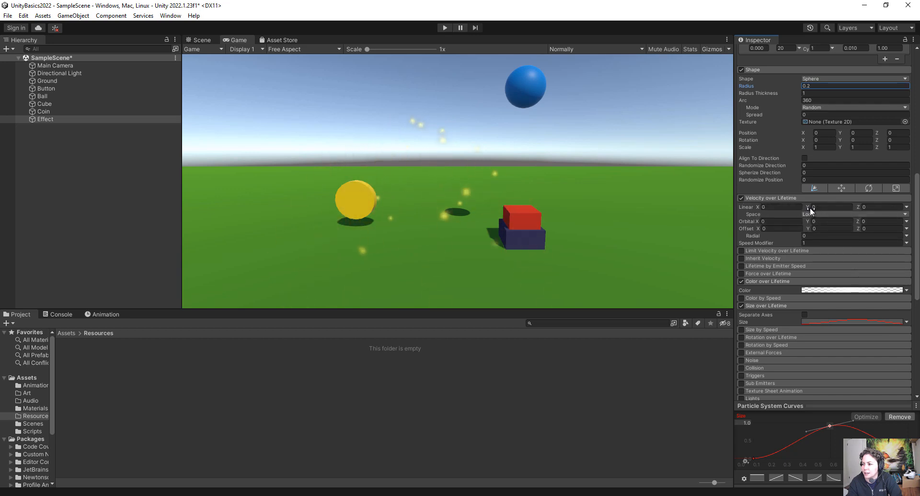
{"action": "left_click_drag", "start_coordinate": [808, 210], "coordinate": [906, 209]}
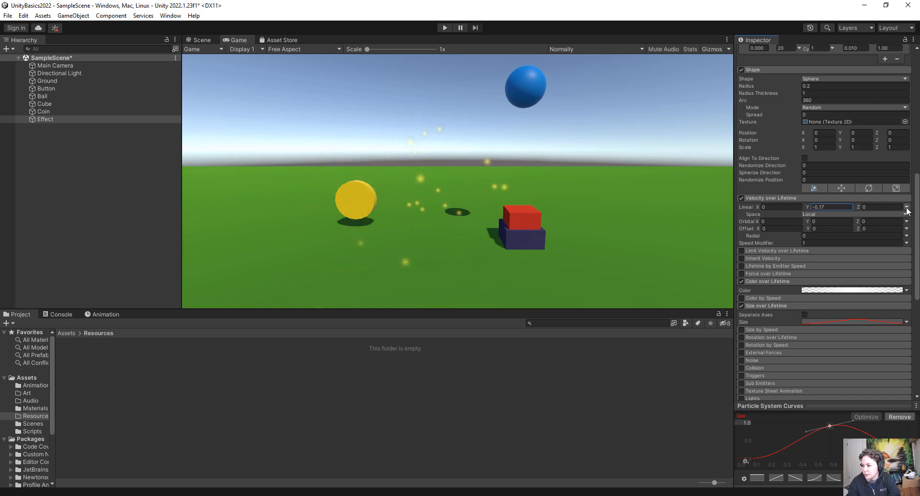
{"action": "left_click", "coordinate": [907, 208]}
{"action": "left_click", "coordinate": [865, 226]}
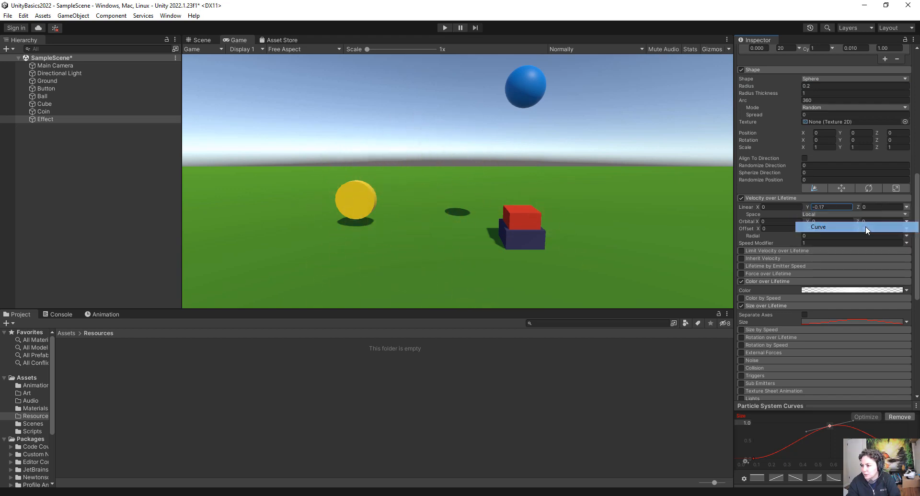
{"action": "left_click", "coordinate": [835, 207]}
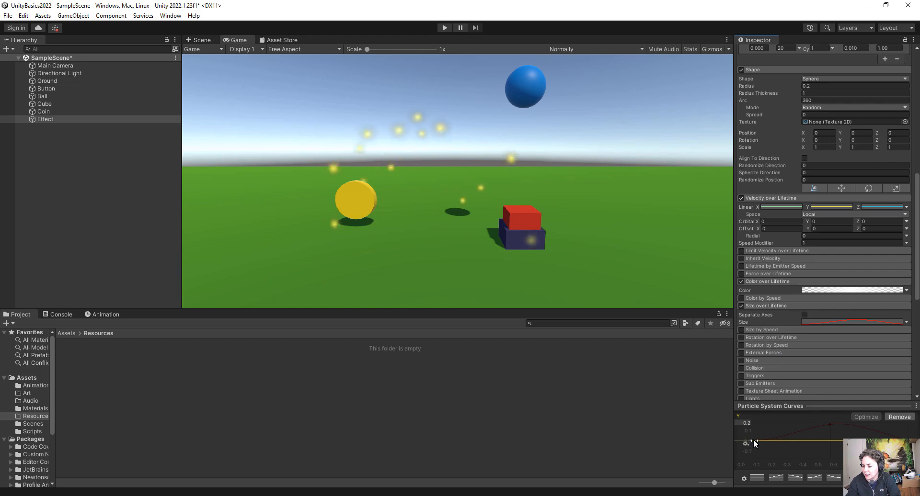
Raise the start of the Y velocity curve to the graph's upper limit and set that upper limit to 1
{"action": "left_click_drag", "start_coordinate": [752, 439], "coordinate": [751, 424]}
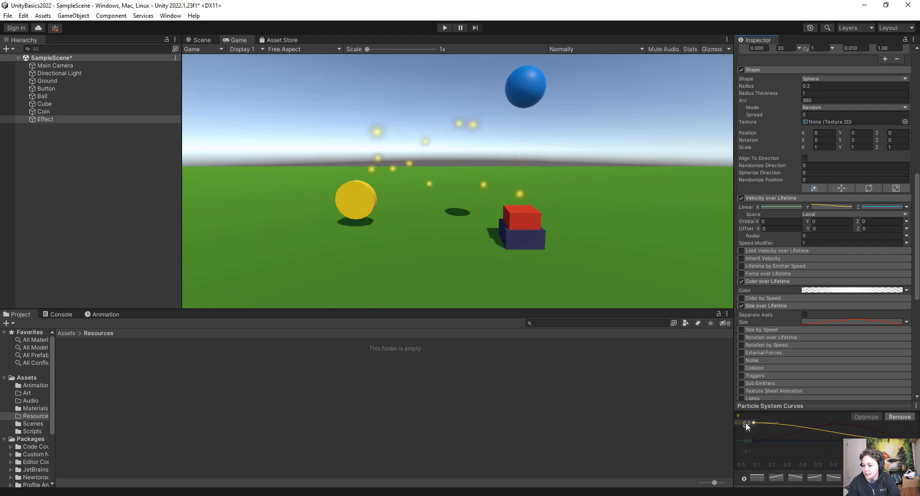
{"action": "left_click", "coordinate": [746, 426]}
{"action": "left_click", "coordinate": [745, 422]}
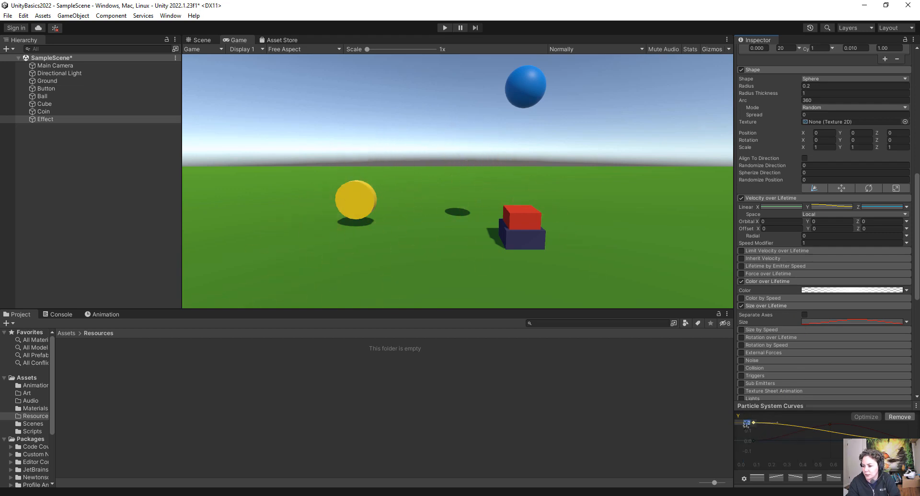
{"action": "type", "text": "3"}
{"action": "key", "text": "Return"}
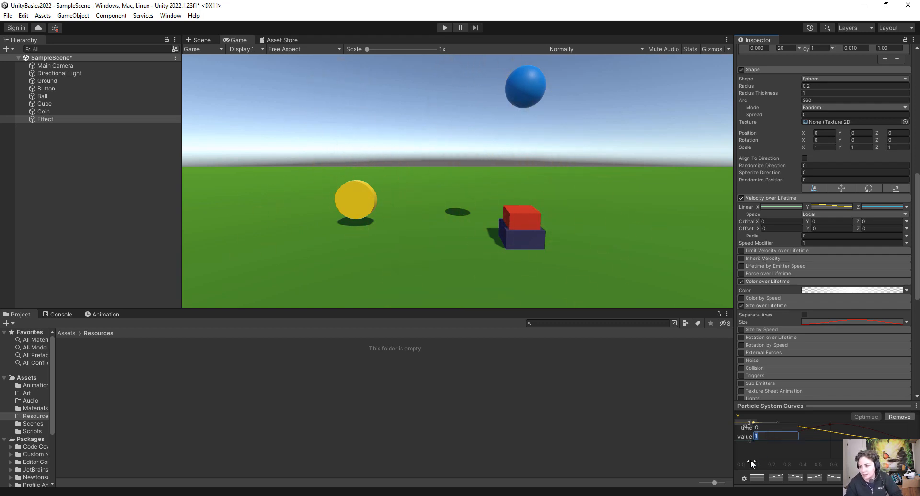
{"action": "left_click", "coordinate": [750, 464]}
{"action": "left_click", "coordinate": [747, 425]}
{"action": "type", "text": "1"}
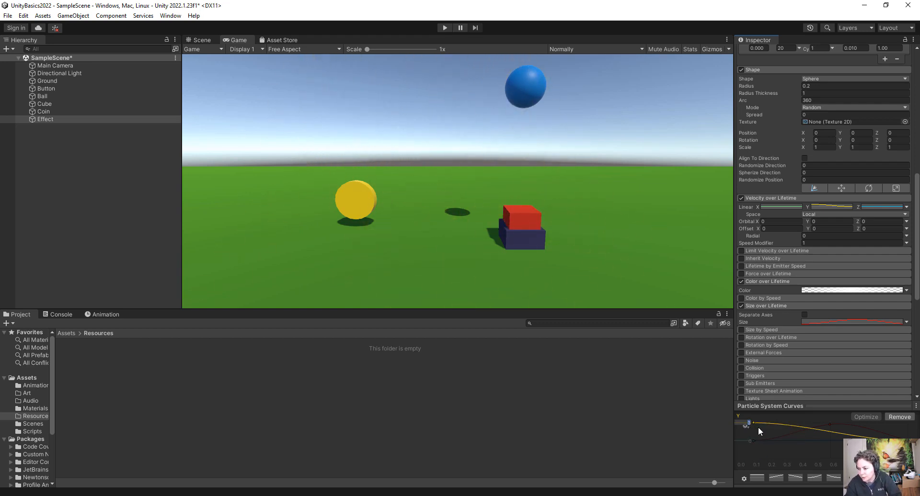
{"action": "key", "text": "Return"}
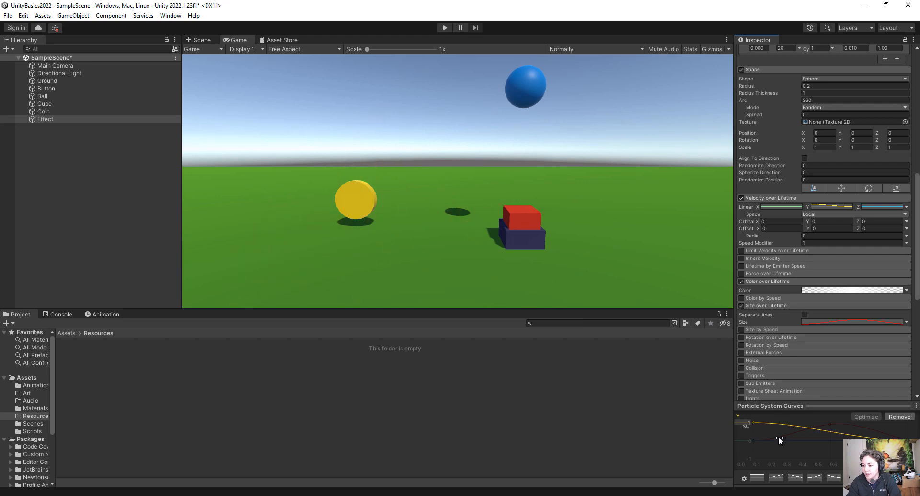
{"action": "left_click", "coordinate": [745, 427]}
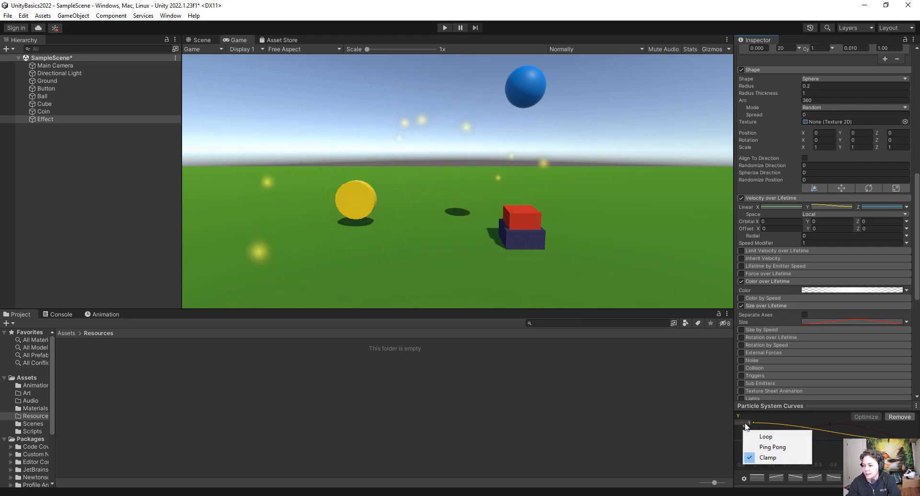
{"action": "left_click", "coordinate": [681, 350]}
Set the Effect's gravity modifier to 0.5 and its start speed to 2
{"action": "left_click", "coordinate": [67, 119]}
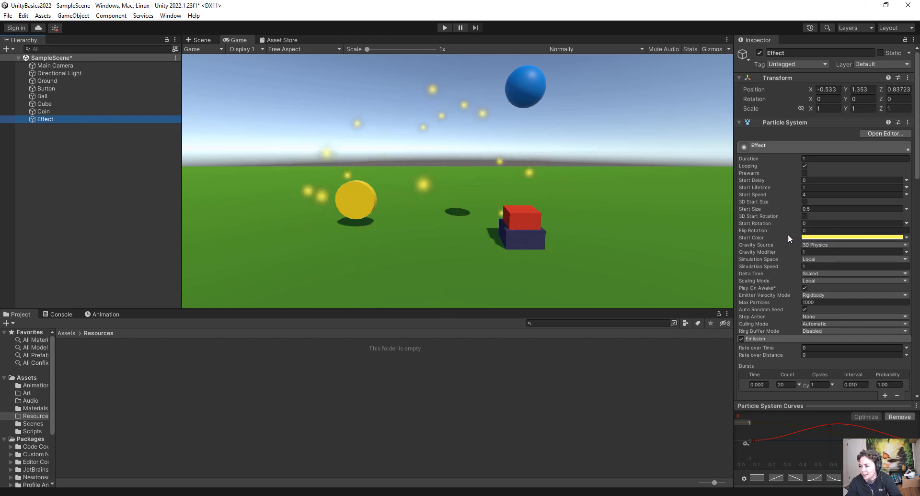
{"action": "left_click", "coordinate": [815, 252]}
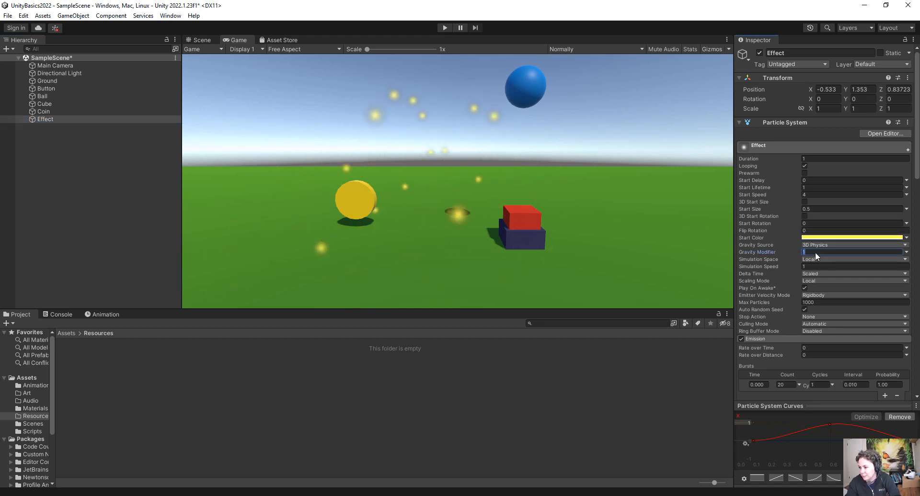
{"action": "type", "text": "0.5"}
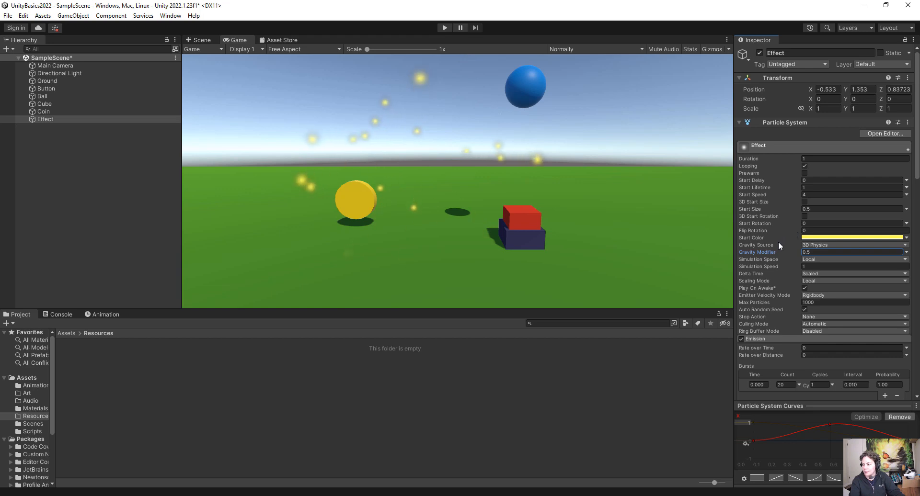
{"action": "left_click", "coordinate": [824, 195]}
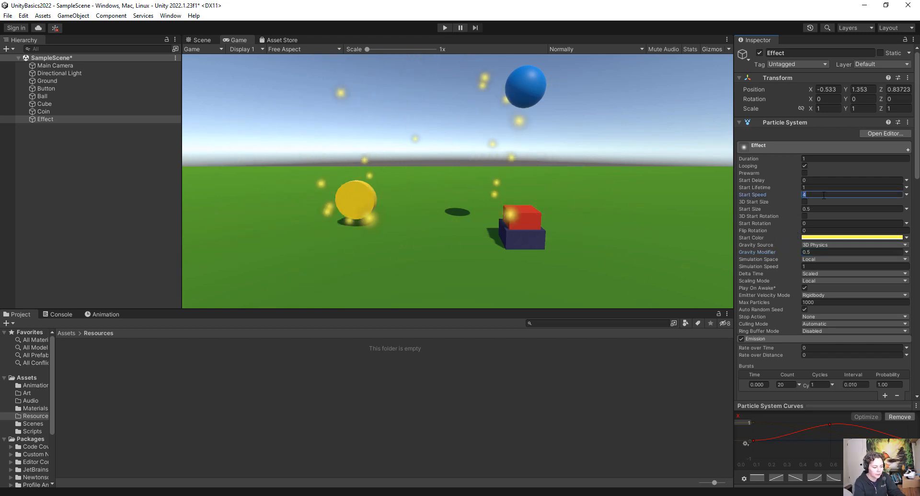
{"action": "type", "text": "2"}
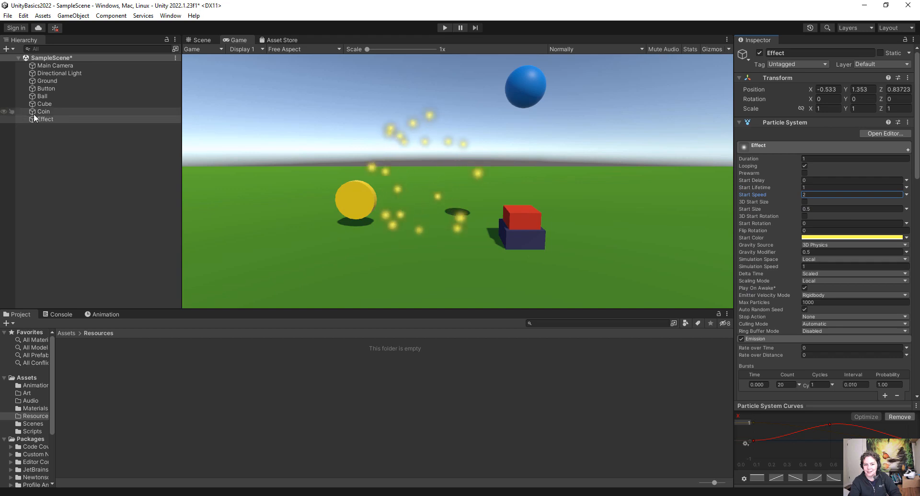
Turn off looping for the Effect and save it as a prefab in the Resources folder
{"action": "left_click", "coordinate": [804, 166]}
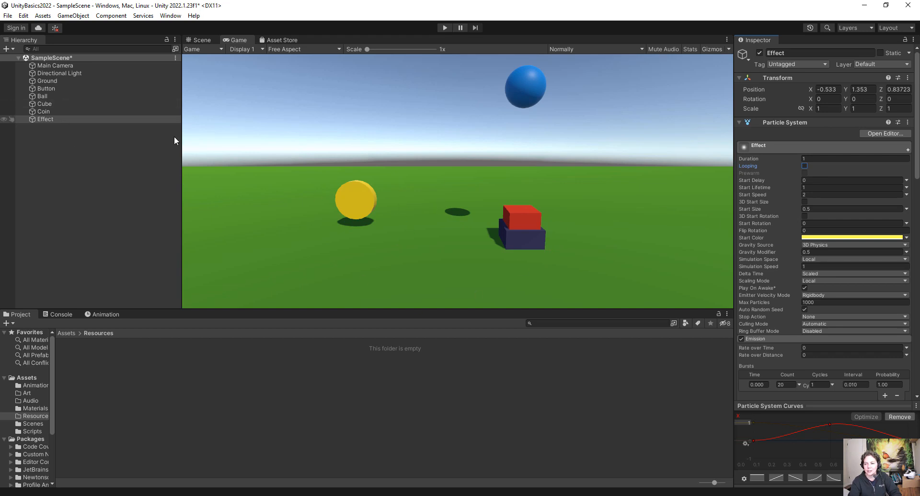
{"action": "left_click_drag", "start_coordinate": [72, 117], "coordinate": [136, 394]}
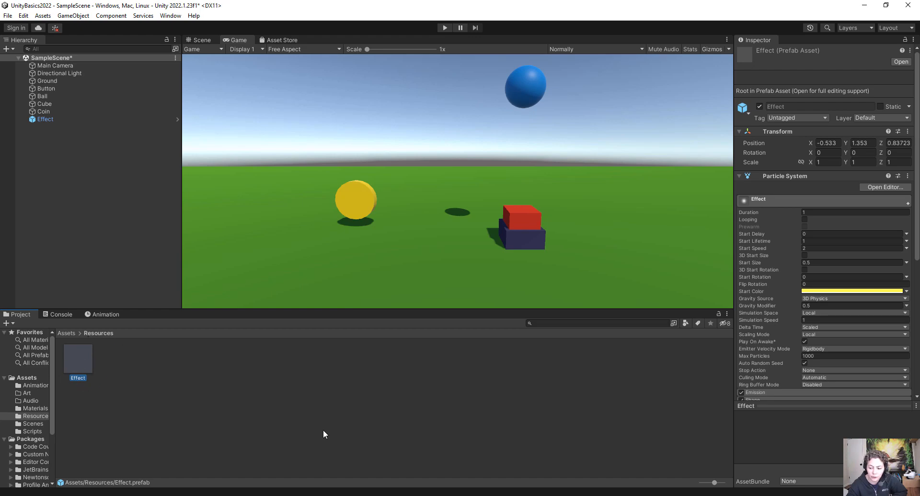
Switch to Visual Studio and begin an Instantiate call above the Destroy line in CollectCoin of collect.cs
{"action": "left_click", "coordinate": [481, 493]}
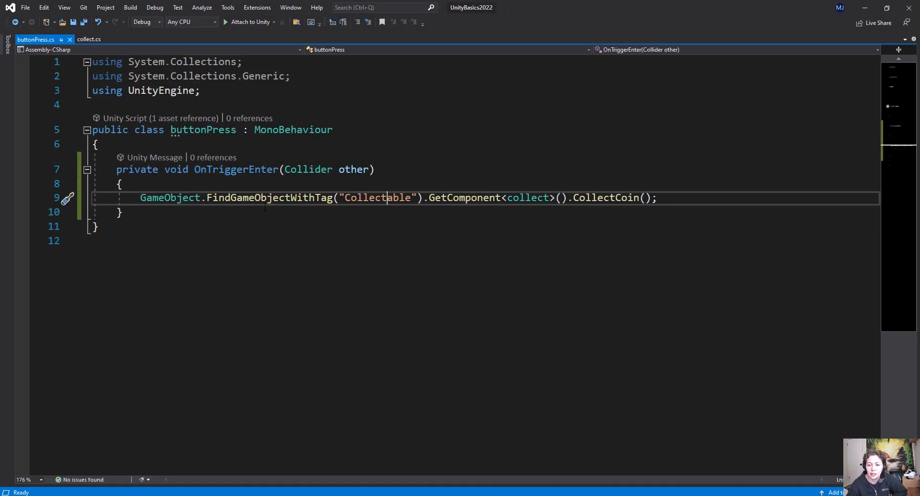
{"action": "left_click", "coordinate": [91, 41]}
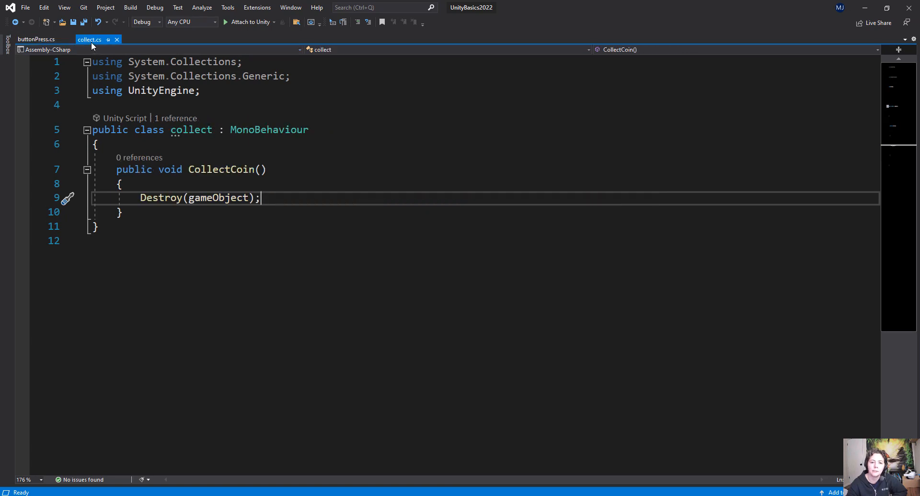
{"action": "left_click", "coordinate": [269, 186]}
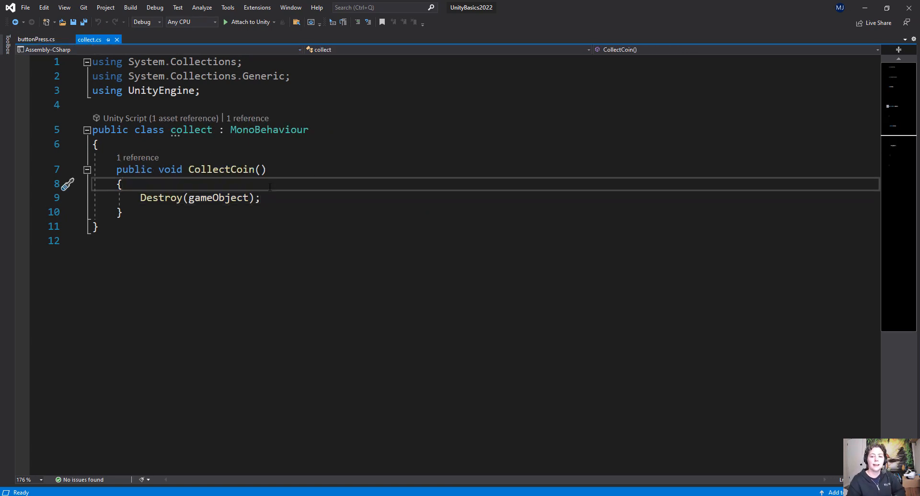
{"action": "key", "text": "Return"}
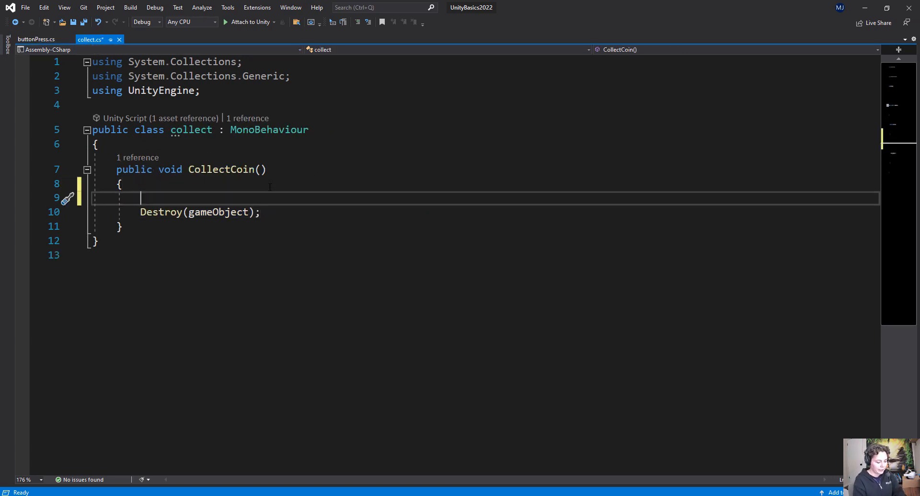
{"action": "type", "text": "Inst"}
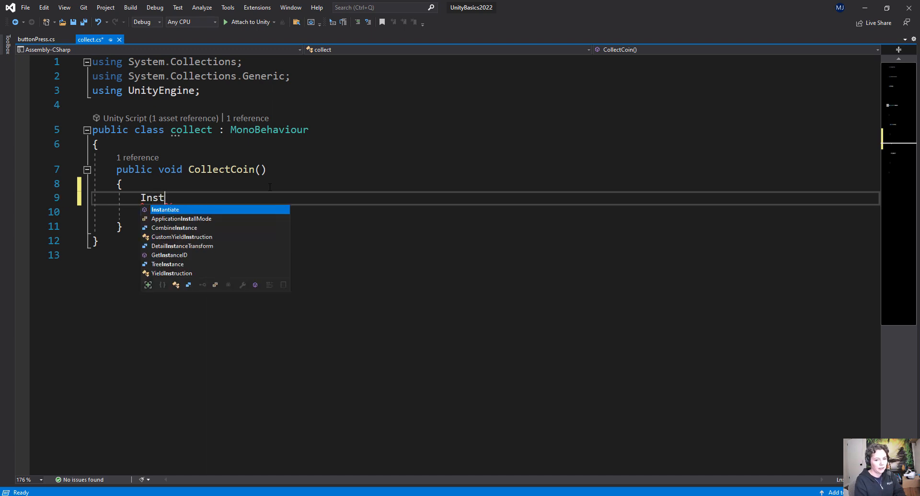
{"action": "key", "text": "BackSpace"}
{"action": "key", "text": "BackSpace"}
{"action": "key", "text": "BackSpace"}
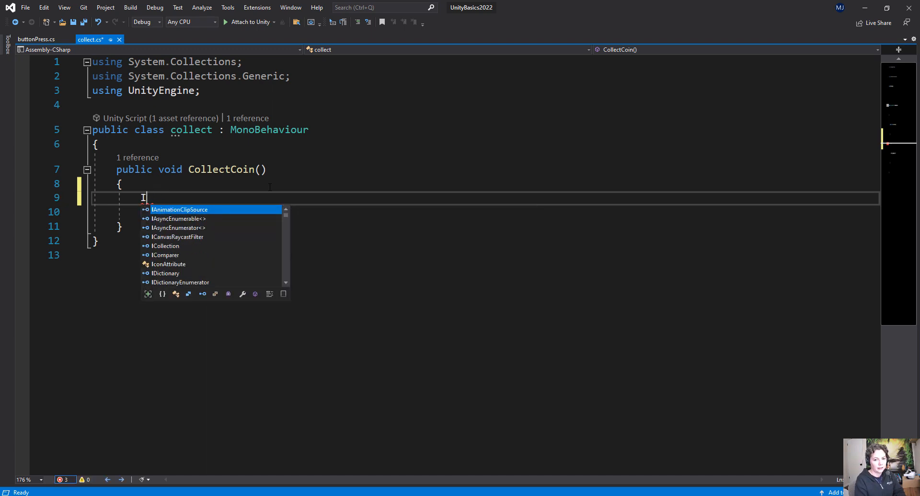
{"action": "type", "text": "nst"}
{"action": "key", "text": "Tab"}
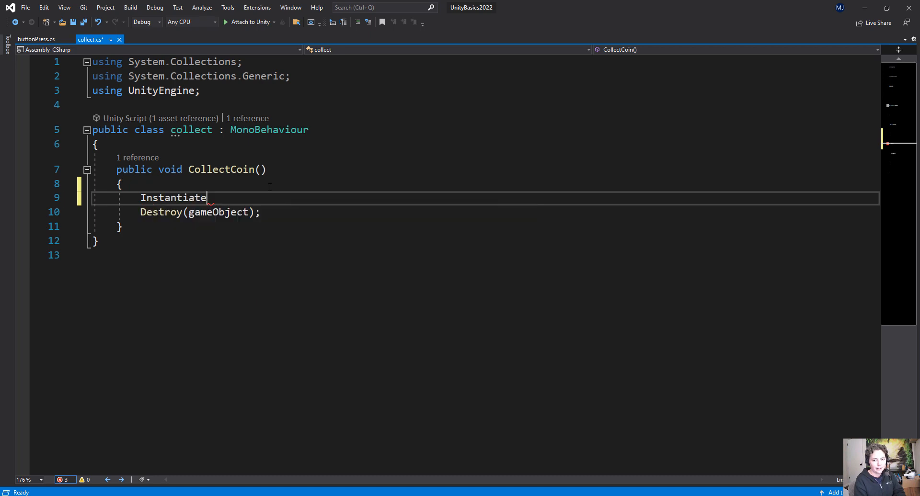
{"action": "key", "text": "ctrl+shift+Left"}
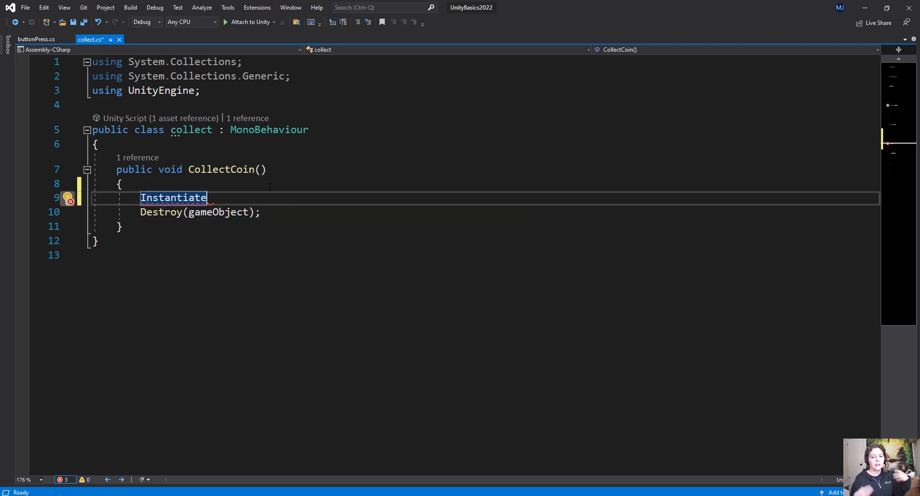
{"action": "type", "text": "("}
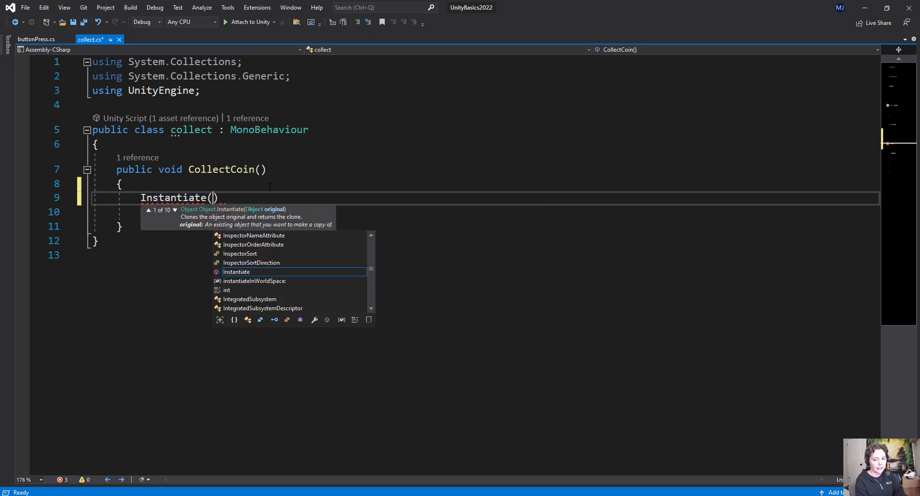
Pass Resources.Load("Effect") as the first argument of the Instantiate call
{"action": "type", "text": "Resou"}
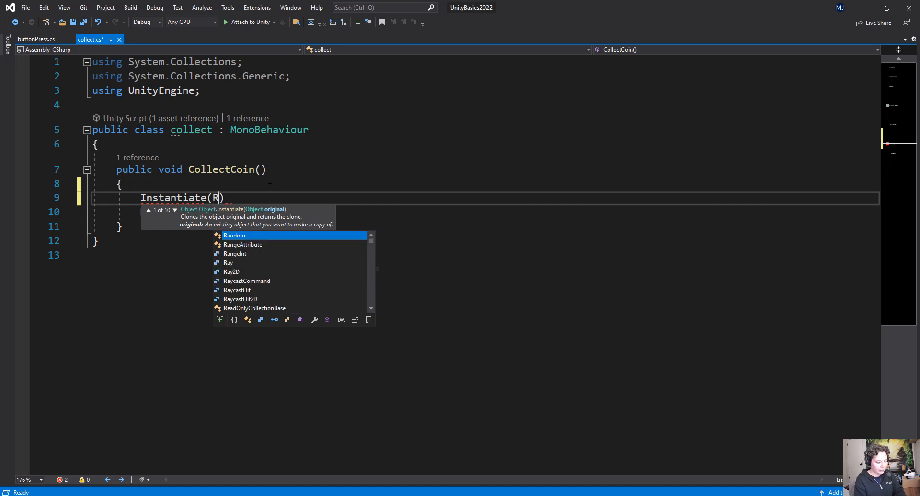
{"action": "key", "text": "Down"}
{"action": "key", "text": "Tab"}
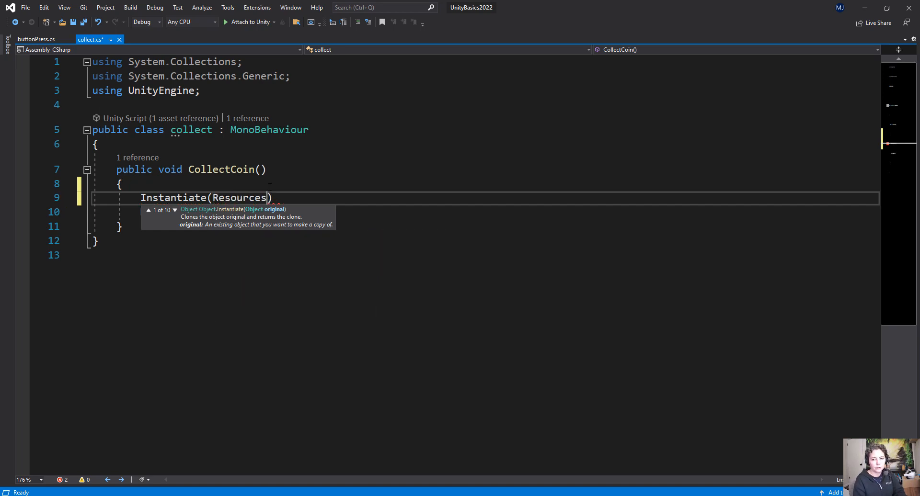
{"action": "type", "text": ".Lo"}
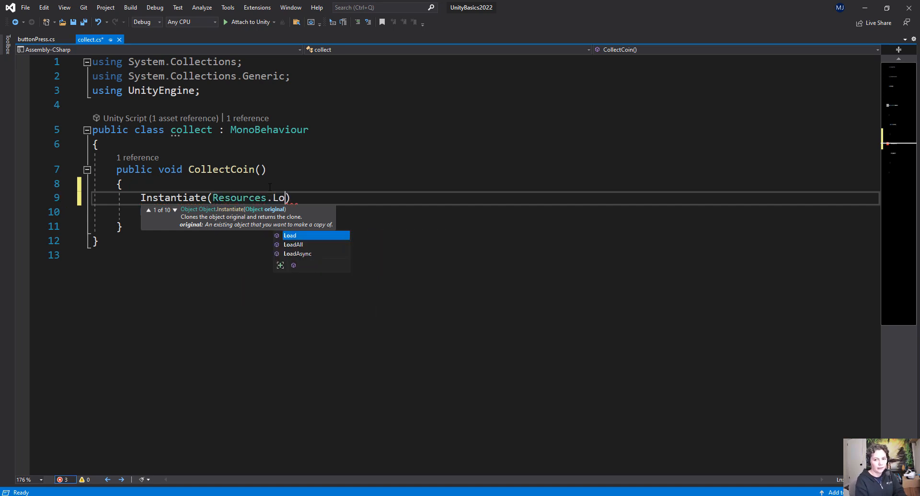
{"action": "key", "text": "Tab"}
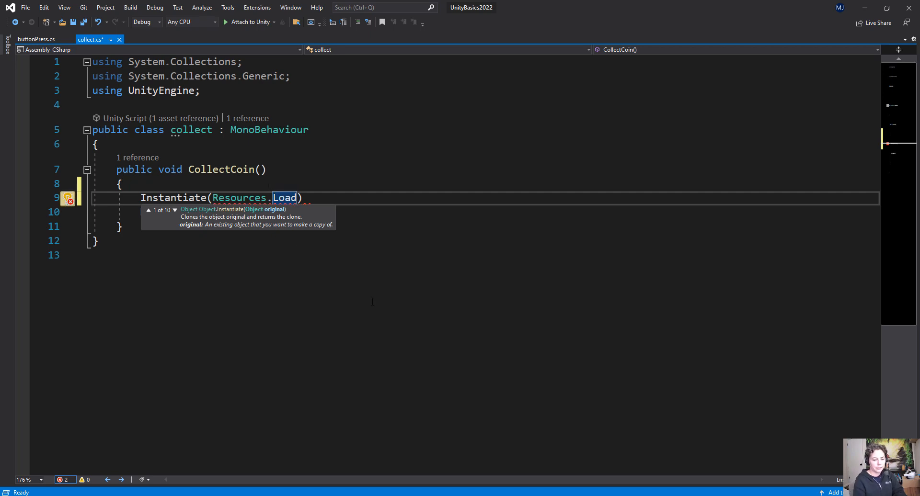
{"action": "type", "text": "("}
{"action": "key", "text": "Down"}
{"action": "type", "text": "Destroy(game"}
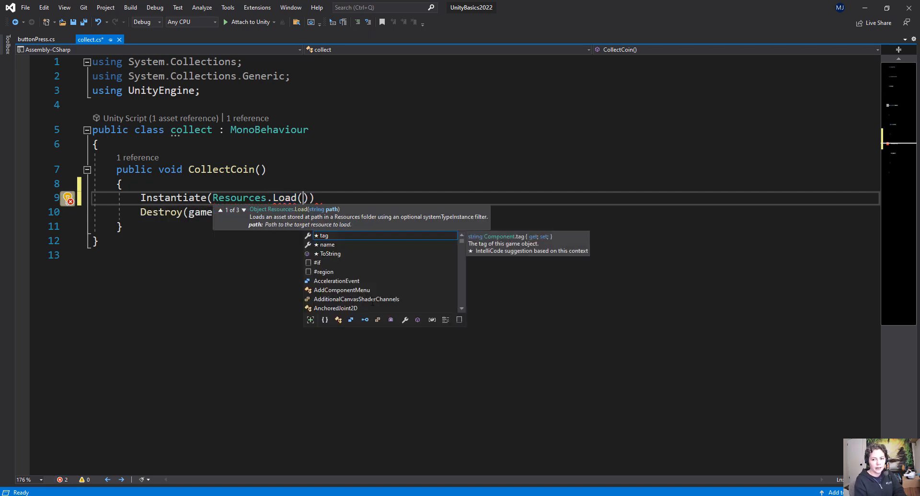
{"action": "type", "text": "\"Effect"}
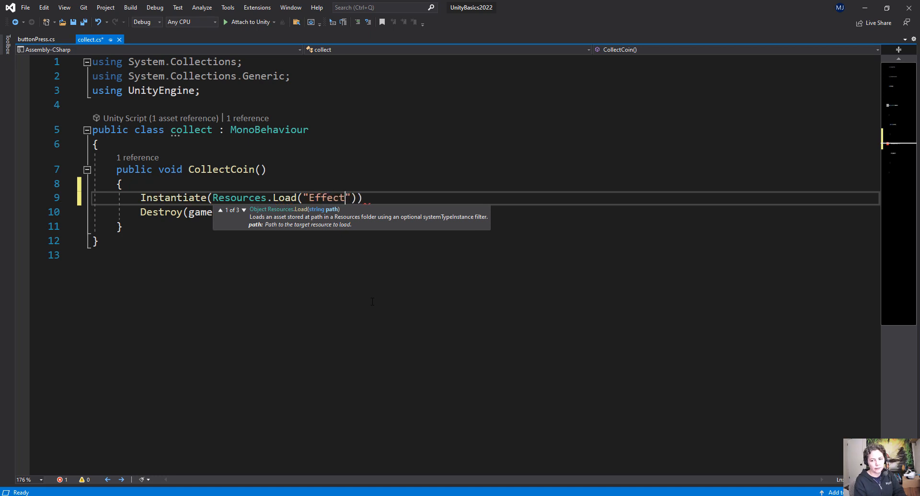
Pass transform.position as the second argument of the Instantiate call in CollectCoin
{"action": "key", "text": "Right"}
{"action": "key", "text": "Right"}
{"action": "type", "text": ","}
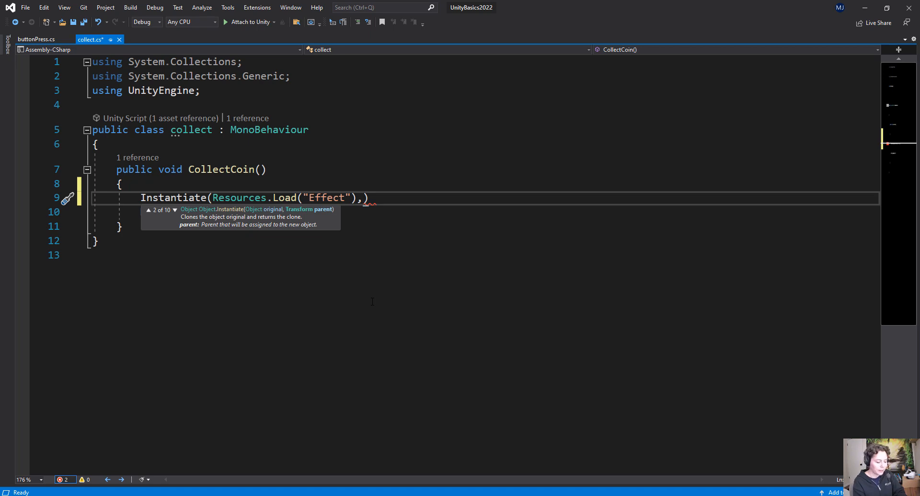
{"action": "type", "text": "transform"}
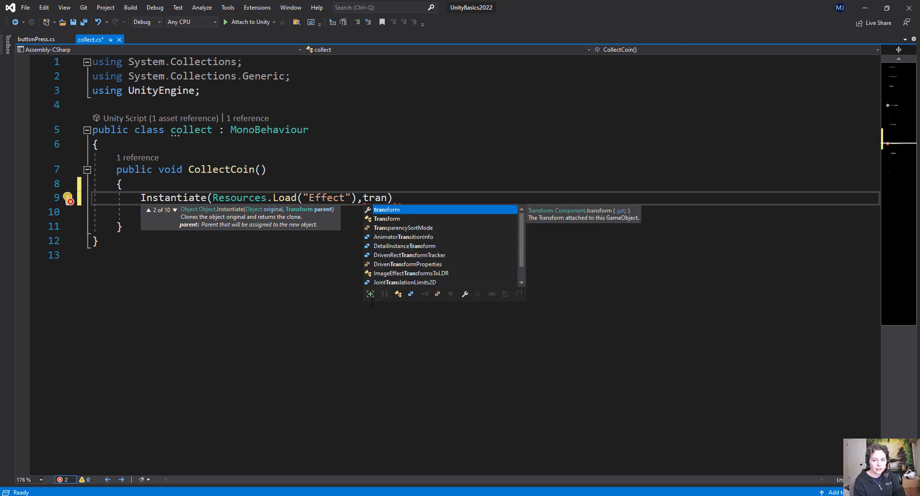
{"action": "type", "text": ".position"}
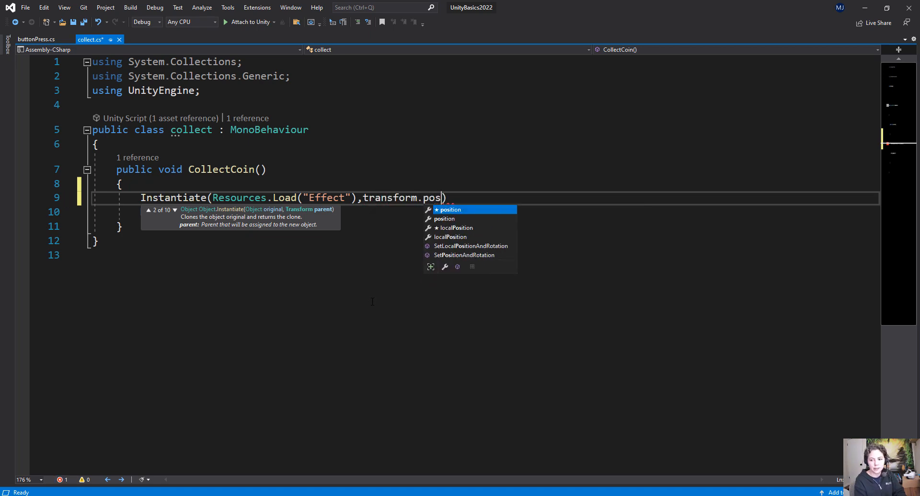
{"action": "key", "text": "ctrl+shift+Left"}
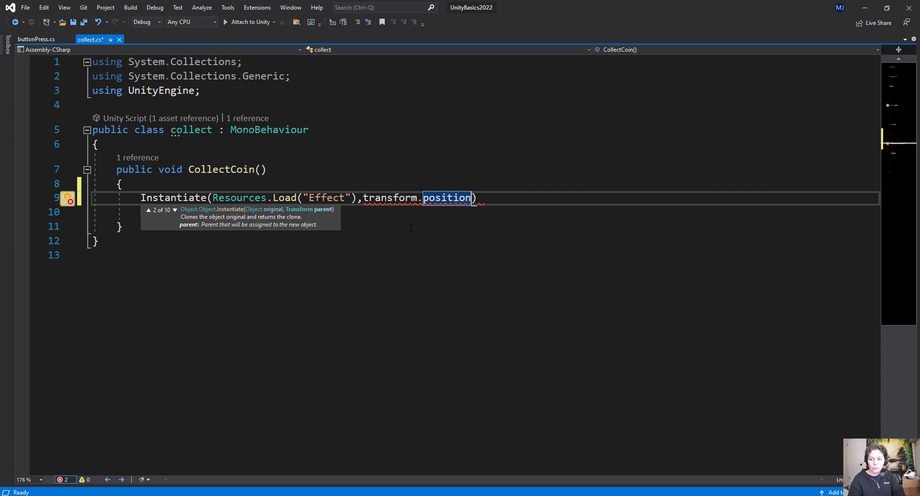
{"action": "left_click", "coordinate": [411, 229]}
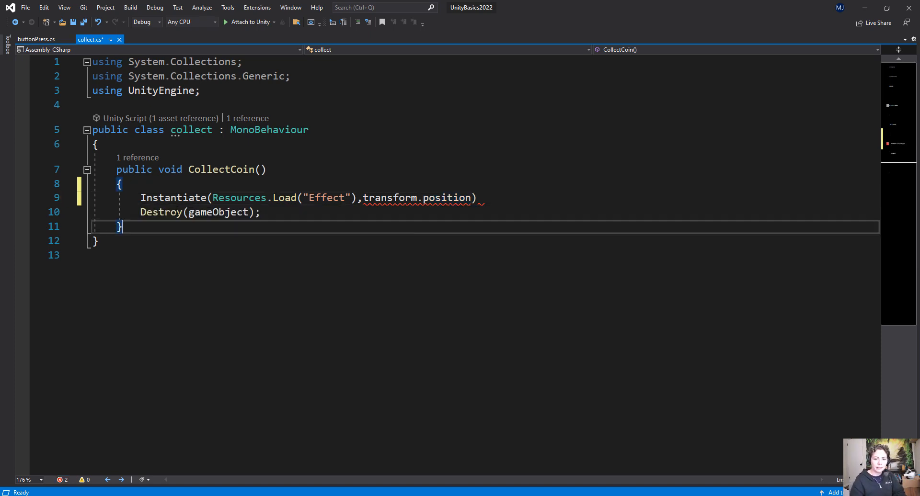
Pass Quaternion.identity as the third Instantiate argument, end the statement with a semicolon and save collect.cs
{"action": "left_click", "coordinate": [607, 191]}
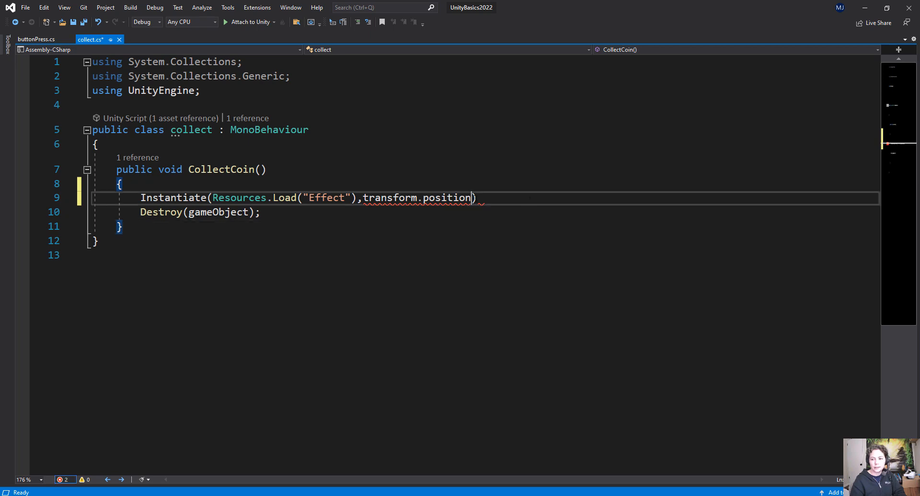
{"action": "key", "text": "Left"}
{"action": "type", "text": ","}
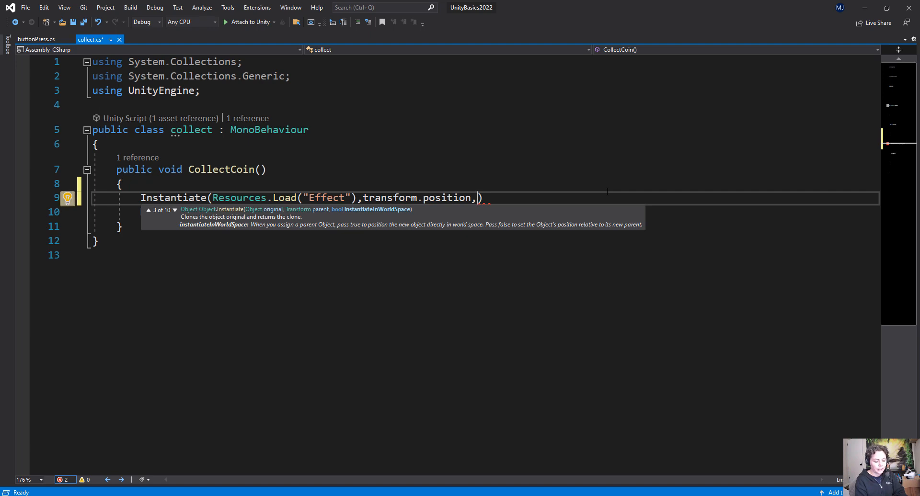
{"action": "type", "text": "Q"}
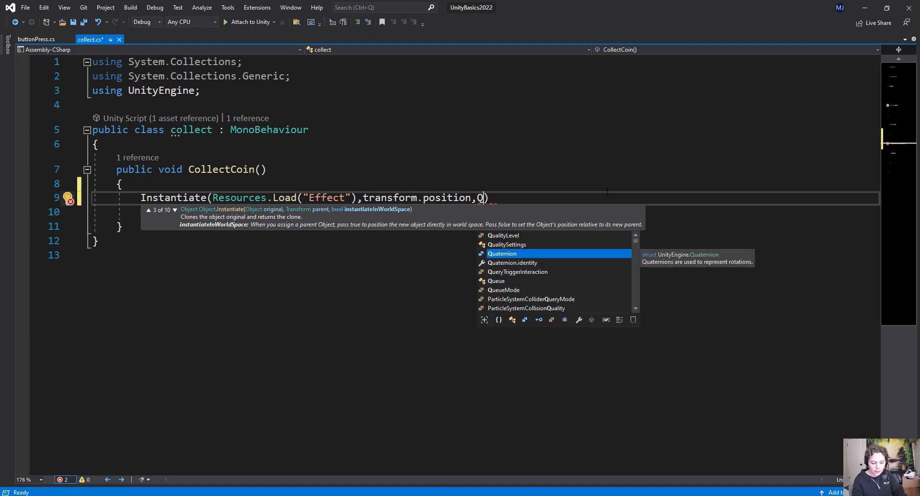
{"action": "key", "text": "Tab"}
{"action": "type", "text": ".I"}
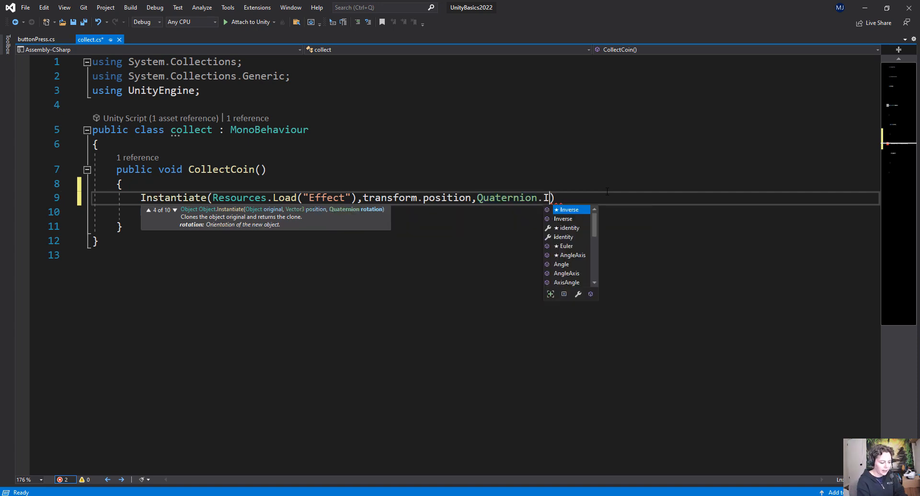
{"action": "type", "text": "de"}
{"action": "key", "text": "Tab"}
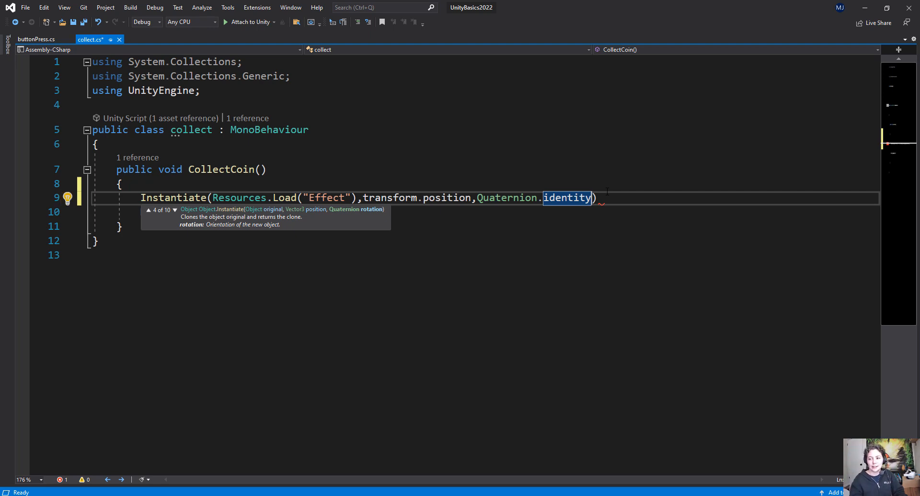
{"action": "left_click", "coordinate": [607, 197]}
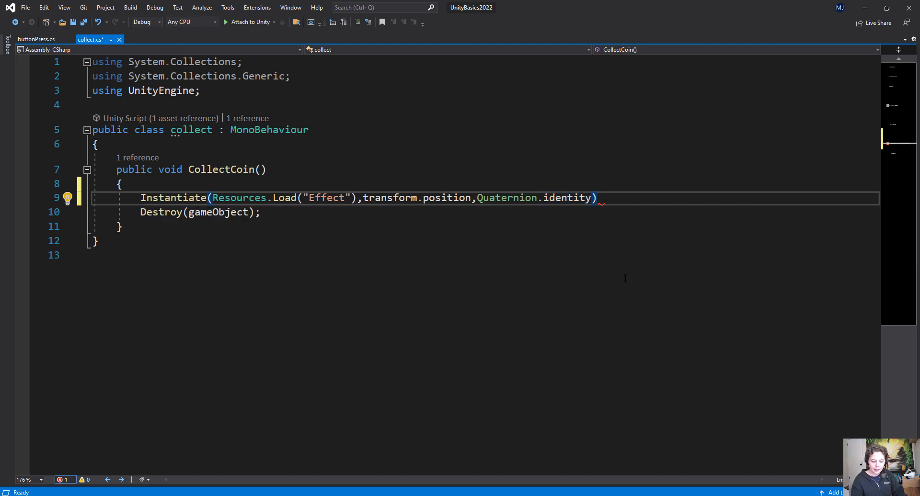
{"action": "type", "text": ";"}
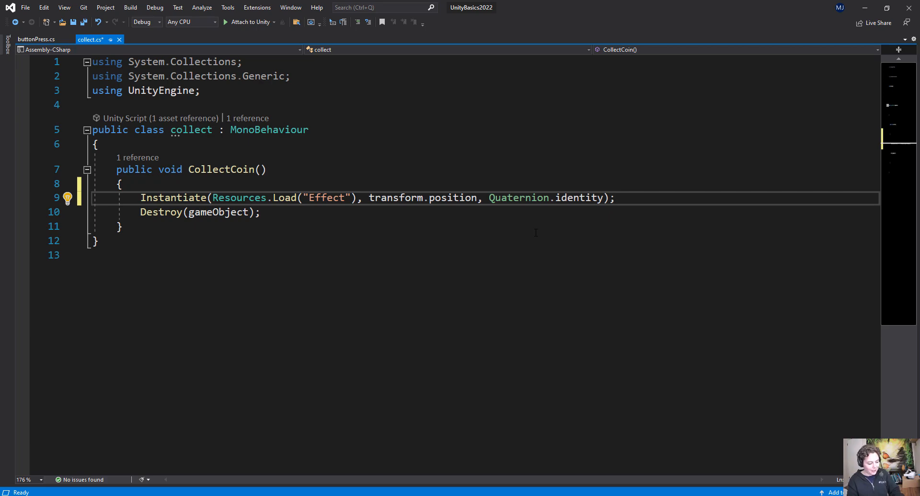
{"action": "key", "text": "ctrl+s"}
Switch to Unity, run the scene in play mode to check the coin effect, and stop it
{"action": "left_click", "coordinate": [859, 12]}
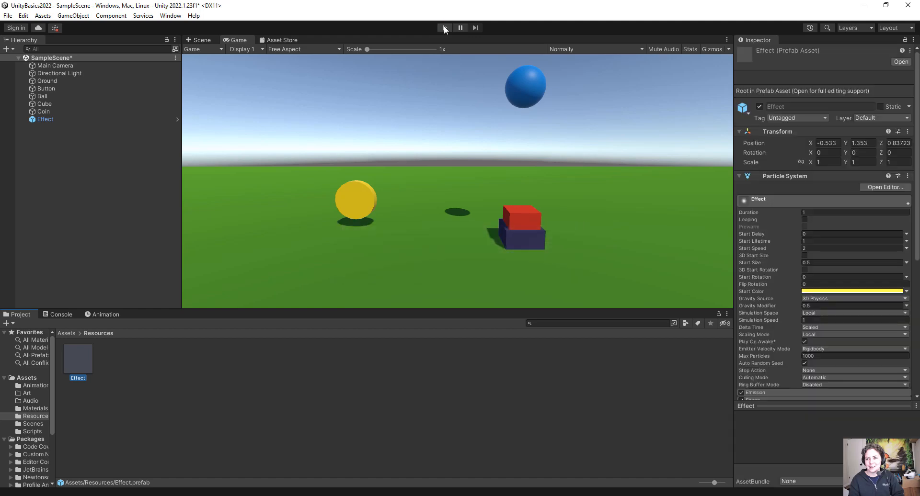
{"action": "left_click", "coordinate": [444, 27]}
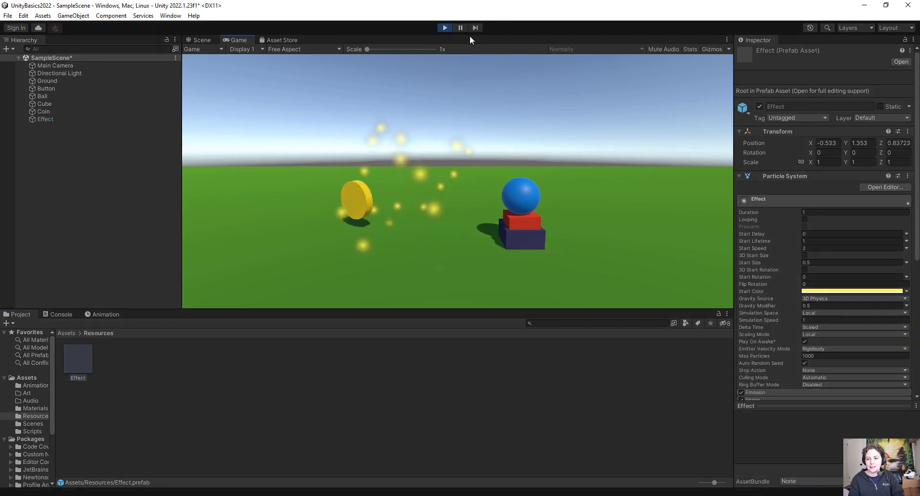
{"action": "left_click", "coordinate": [443, 27]}
Delete the Effect instance from SampleScene and play-test the coin collection again
{"action": "left_click", "coordinate": [55, 119]}
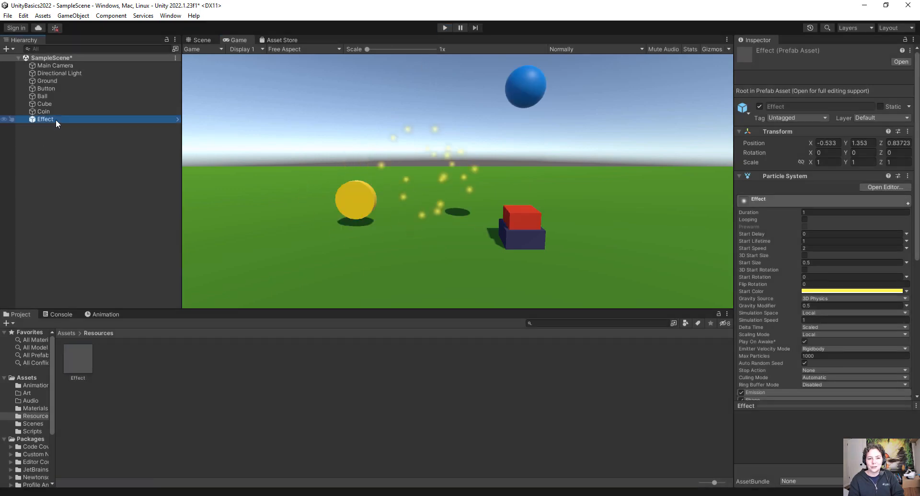
{"action": "key", "text": "Delete"}
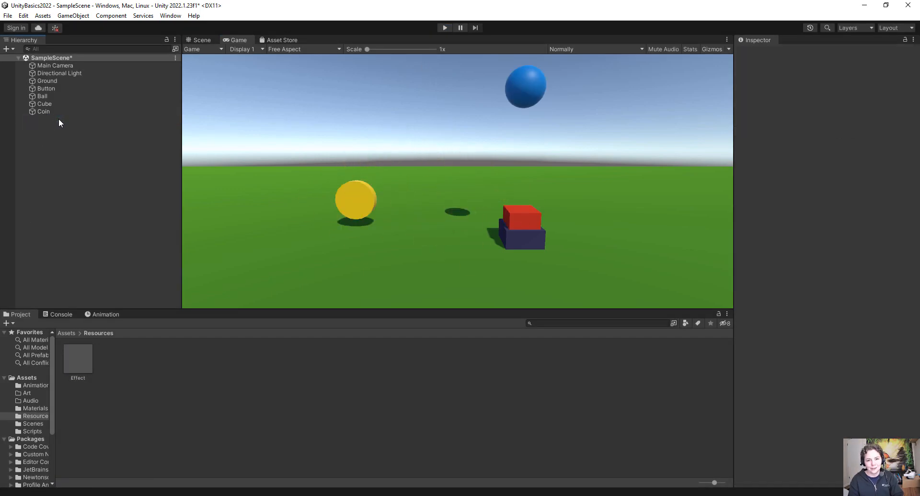
{"action": "left_click", "coordinate": [444, 28]}
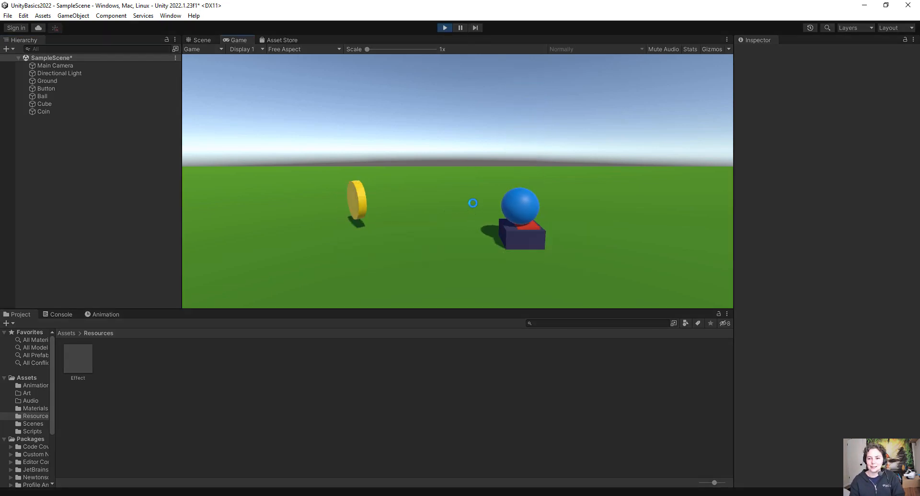
{"action": "left_click", "coordinate": [472, 203]}
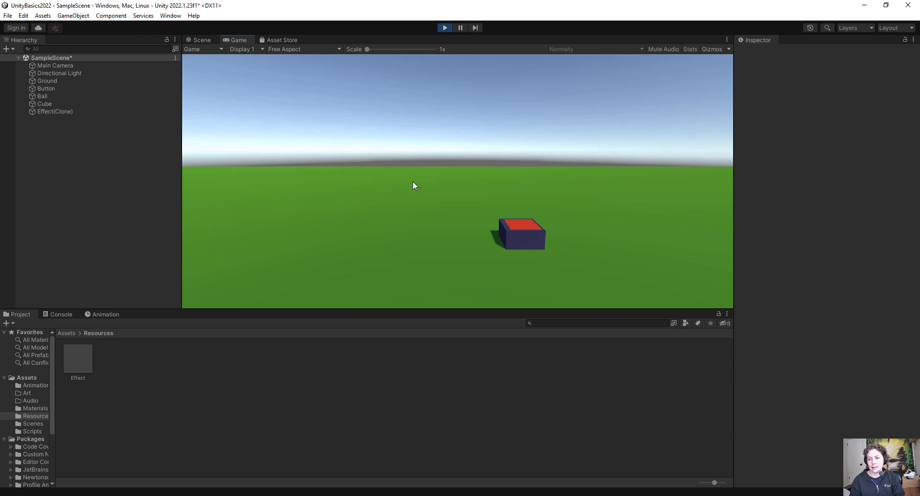
{"action": "left_click", "coordinate": [444, 27]}
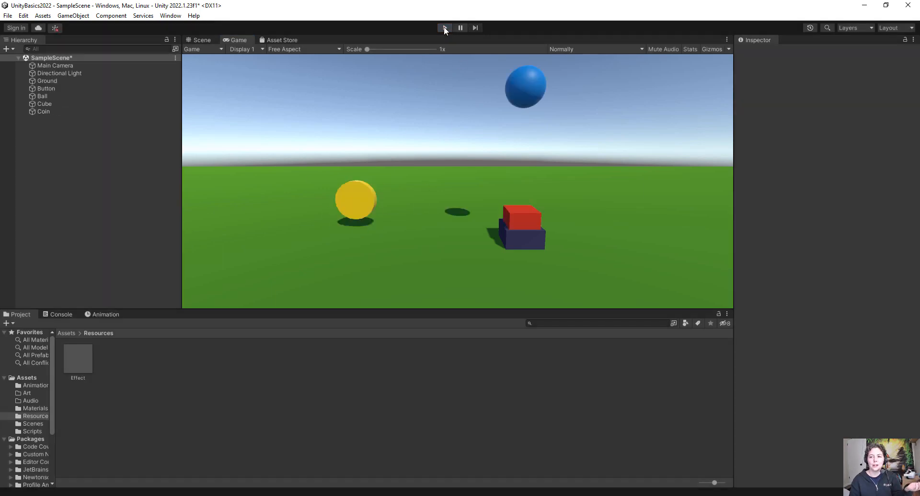
Switch to Firefox, preview GamecItemollectionSound.wav on its Freesound page, and return to Unity
{"action": "key", "text": "alt+Tab"}
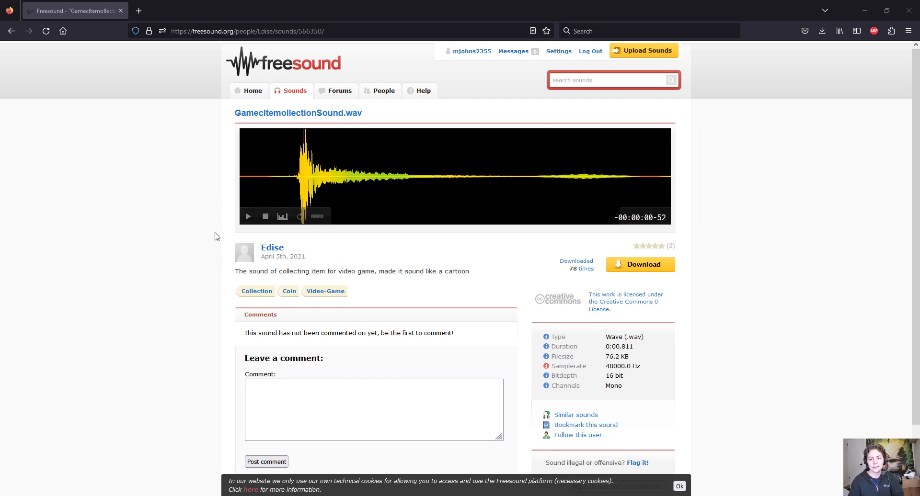
{"action": "left_click", "coordinate": [248, 220]}
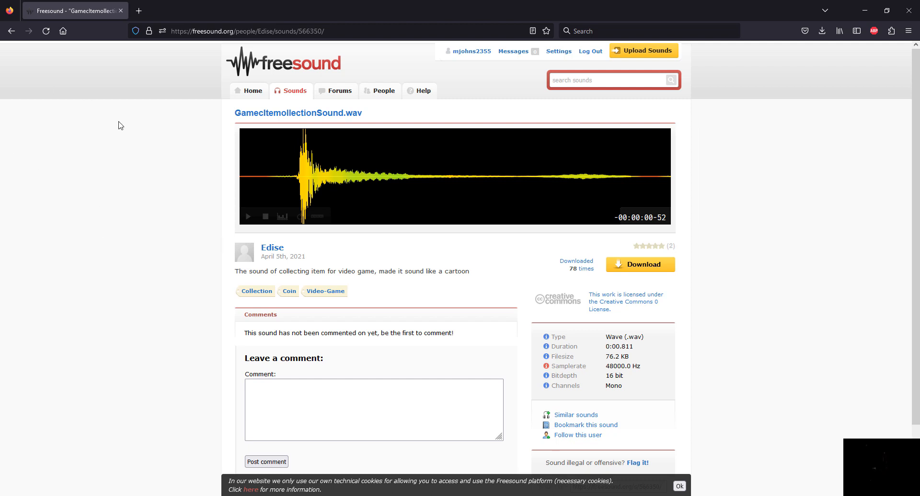
{"action": "key", "text": "alt+Tab"}
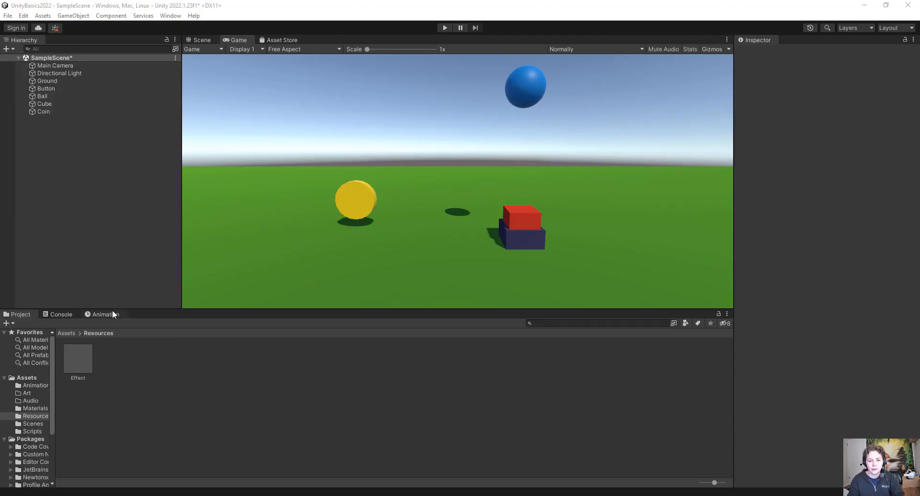
Import the downloaded gamecitemollectionsound.wav from D:\Downloads\sound into the project's Audio folder and inspect the imported clip
{"action": "left_click", "coordinate": [64, 333]}
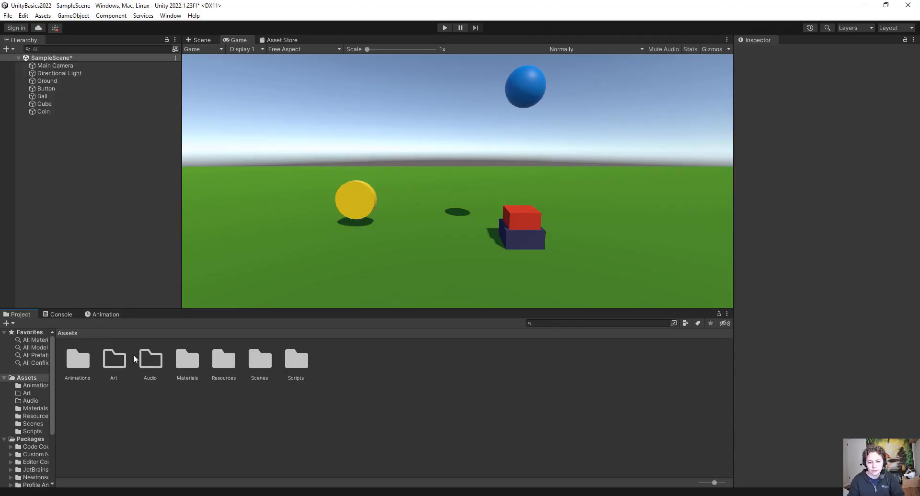
{"action": "double_click", "coordinate": [151, 360]}
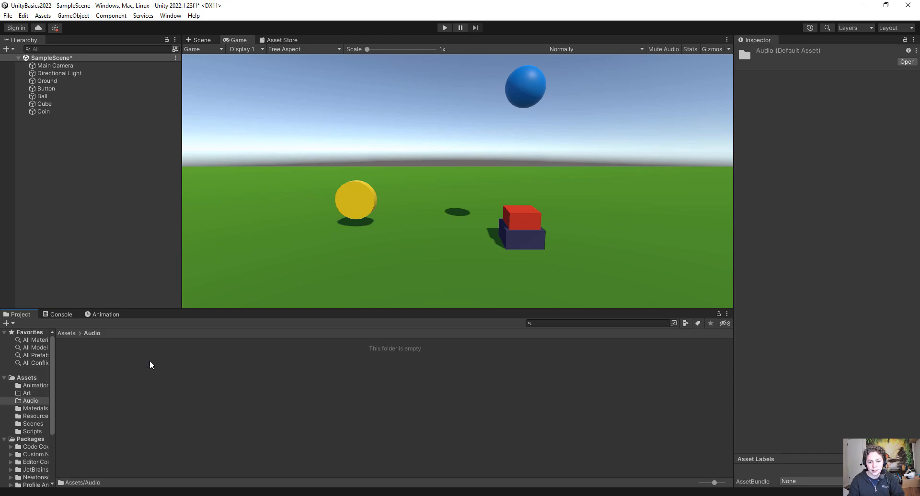
{"action": "key", "text": "alt+Tab"}
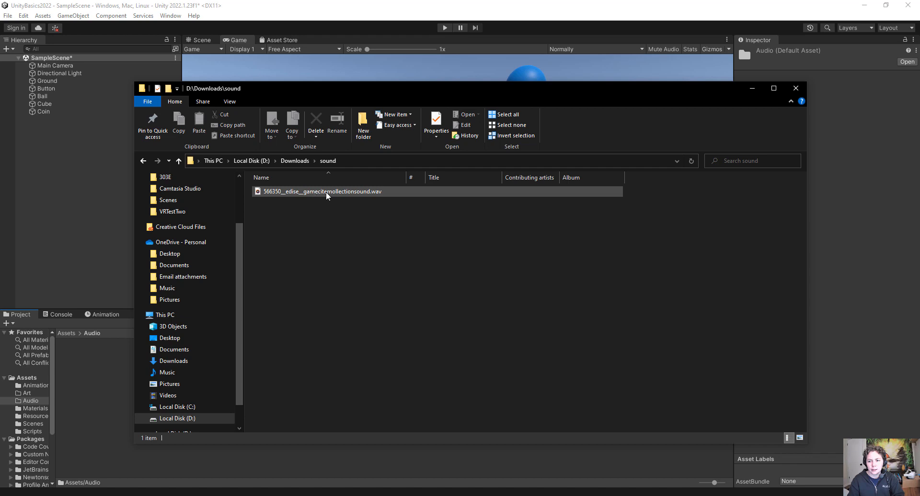
{"action": "left_click_drag", "start_coordinate": [393, 90], "coordinate": [493, 77]}
{"action": "left_click_drag", "start_coordinate": [408, 178], "coordinate": [120, 366]}
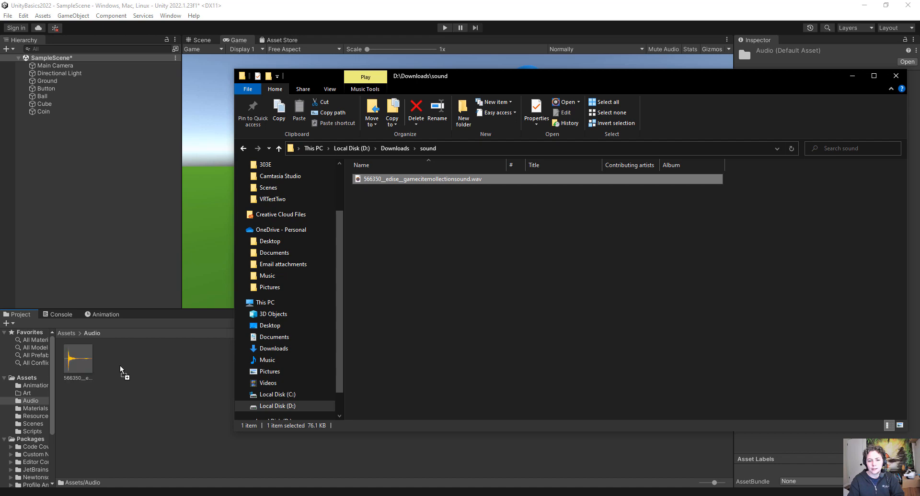
{"action": "left_click", "coordinate": [120, 365]}
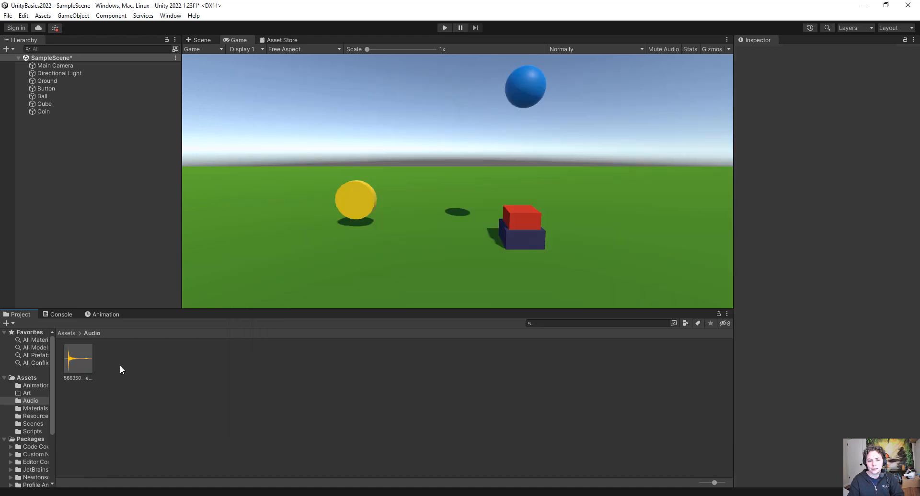
{"action": "left_click", "coordinate": [79, 360]}
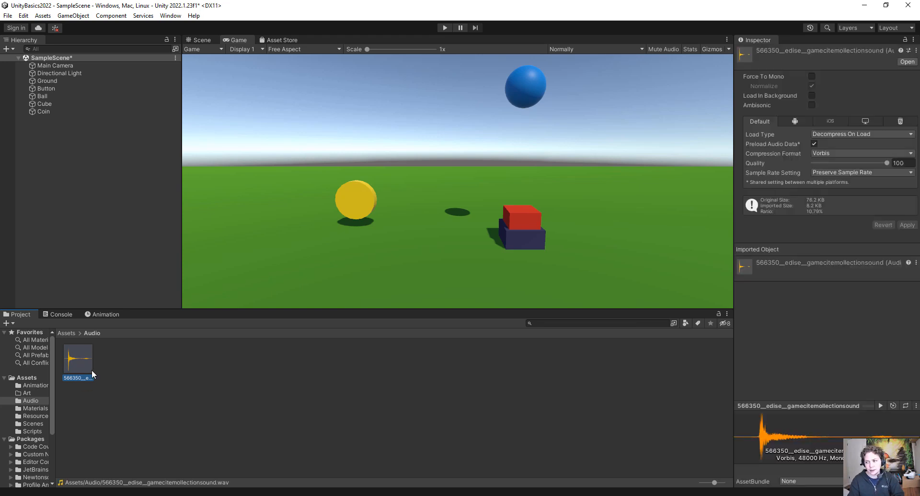
{"action": "left_click", "coordinate": [126, 373]}
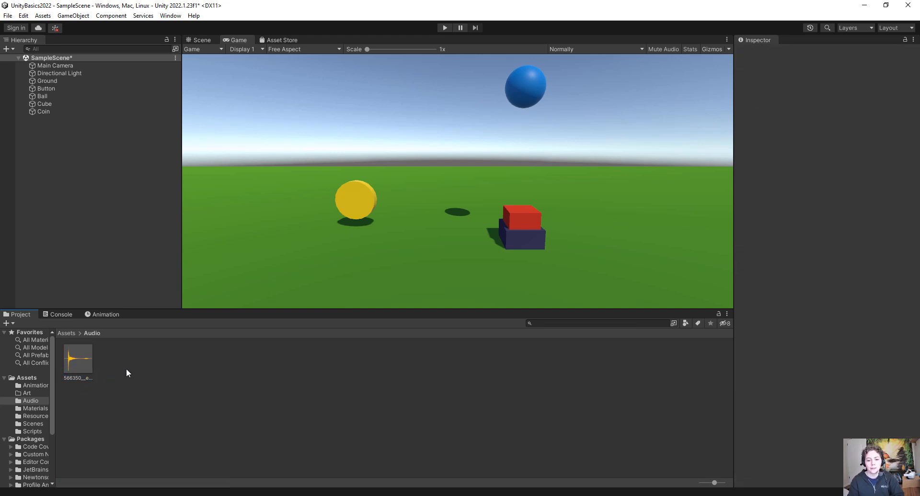
Open the Effect prefab from the Resources folder, examine it in the Scene view, and return to SampleScene
{"action": "left_click", "coordinate": [67, 334]}
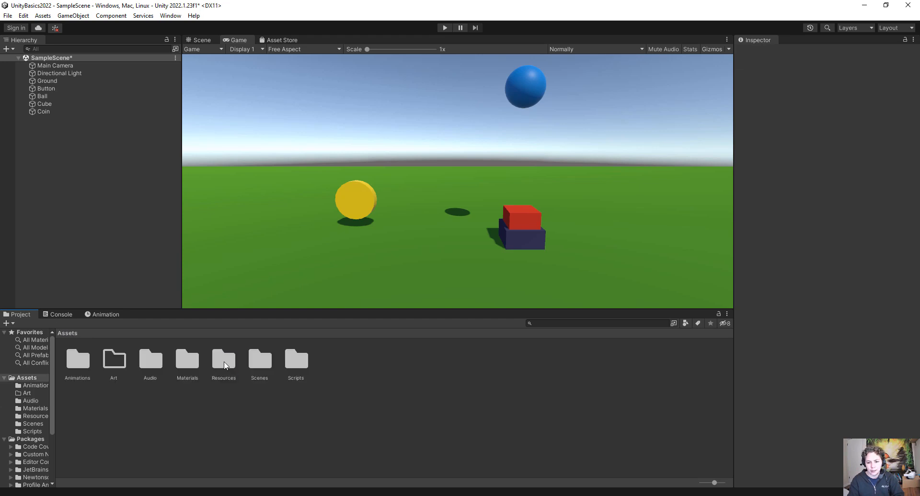
{"action": "double_click", "coordinate": [224, 360]}
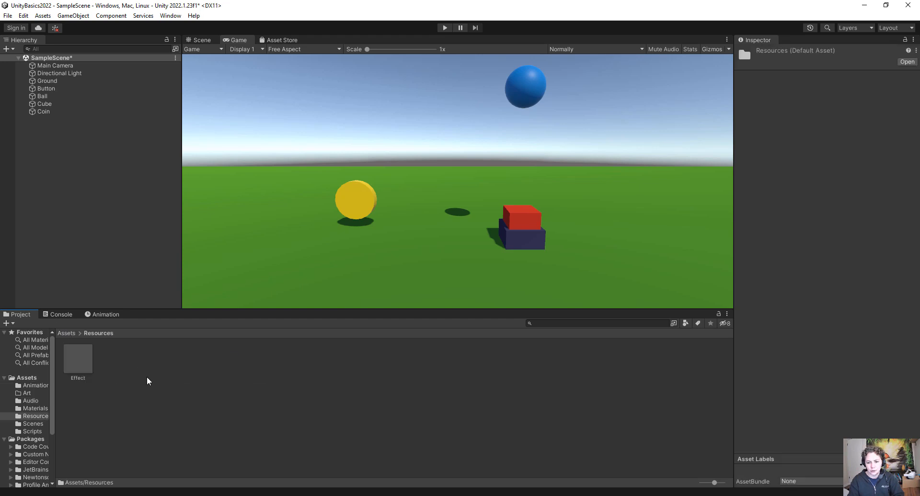
{"action": "left_click", "coordinate": [76, 360]}
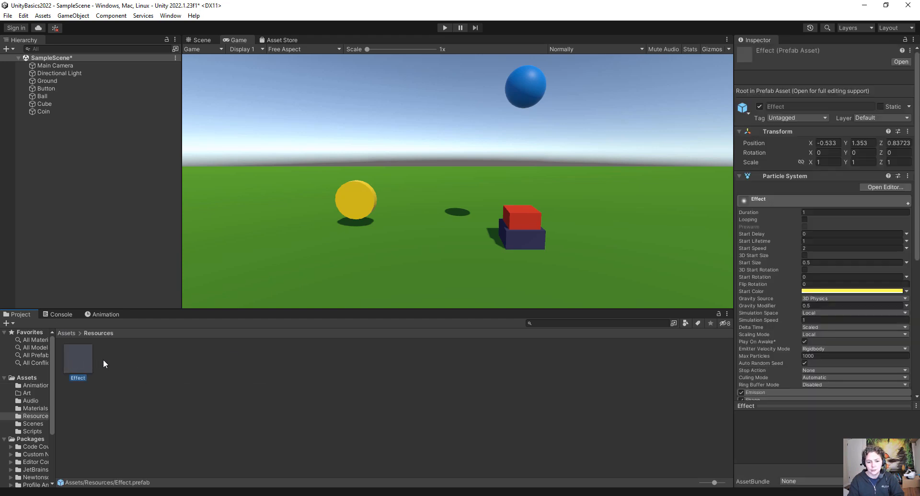
{"action": "double_click", "coordinate": [76, 365]}
{"action": "left_click", "coordinate": [67, 71]}
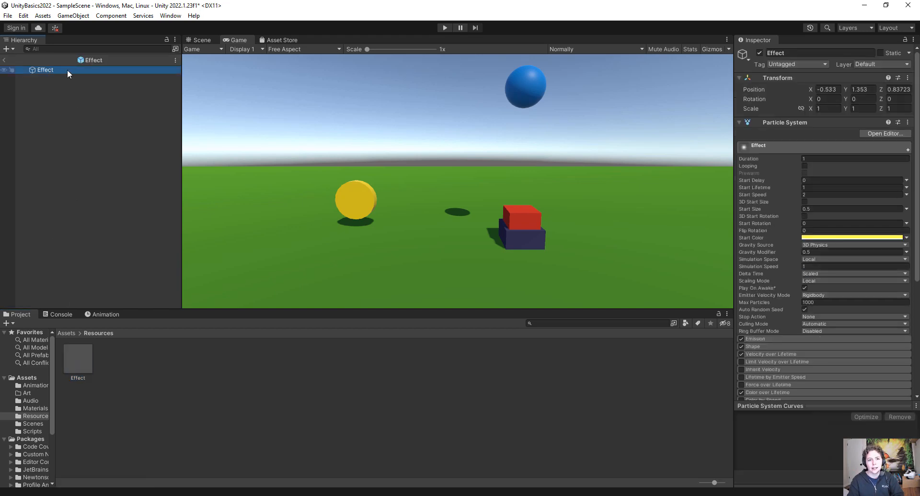
{"action": "left_click", "coordinate": [201, 41]}
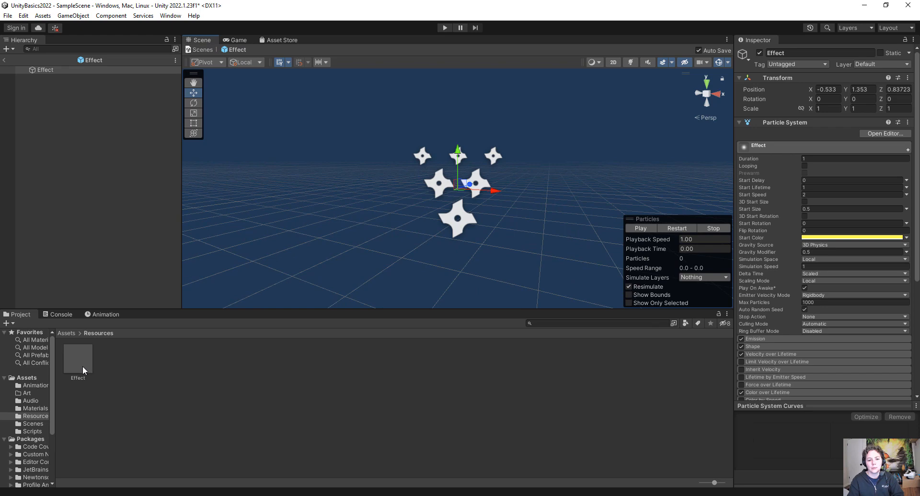
{"action": "left_click", "coordinate": [7, 59]}
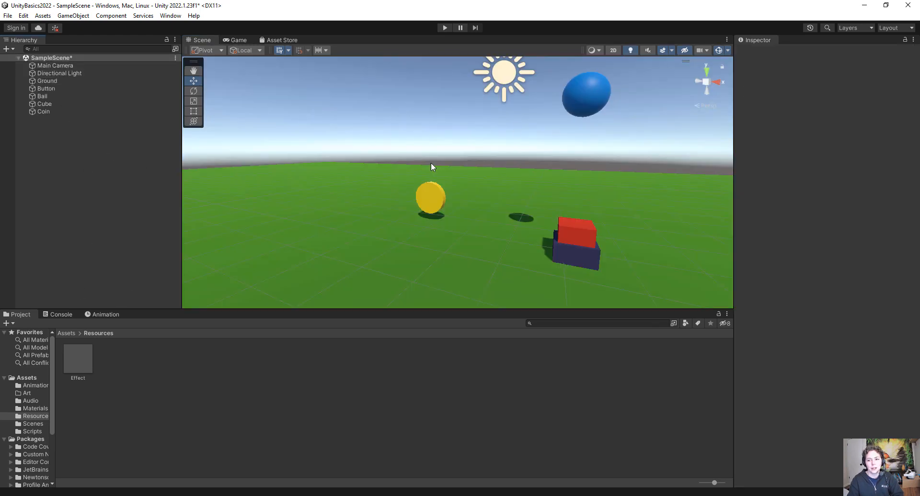
Open the Effect prefab from the Resources folder and add an Audio Source component to it
{"action": "left_click", "coordinate": [87, 366]}
{"action": "double_click", "coordinate": [81, 364]}
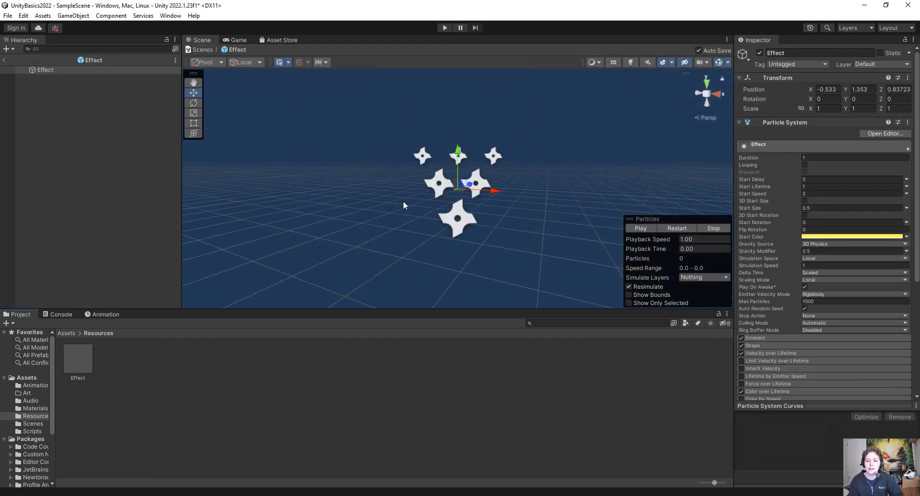
{"action": "middle_click_drag", "start_coordinate": [404, 205], "coordinate": [378, 182]}
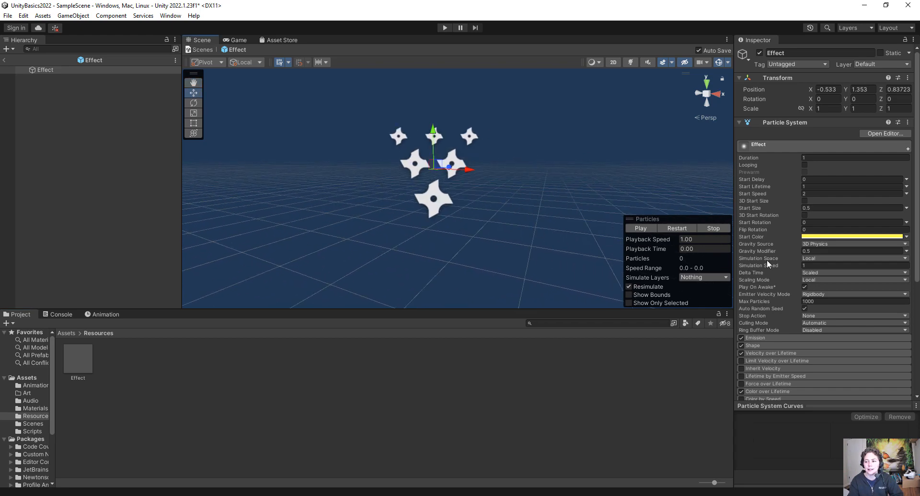
{"action": "scroll", "coordinate": [766, 260], "scroll_direction": "down", "scroll_amount": 6}
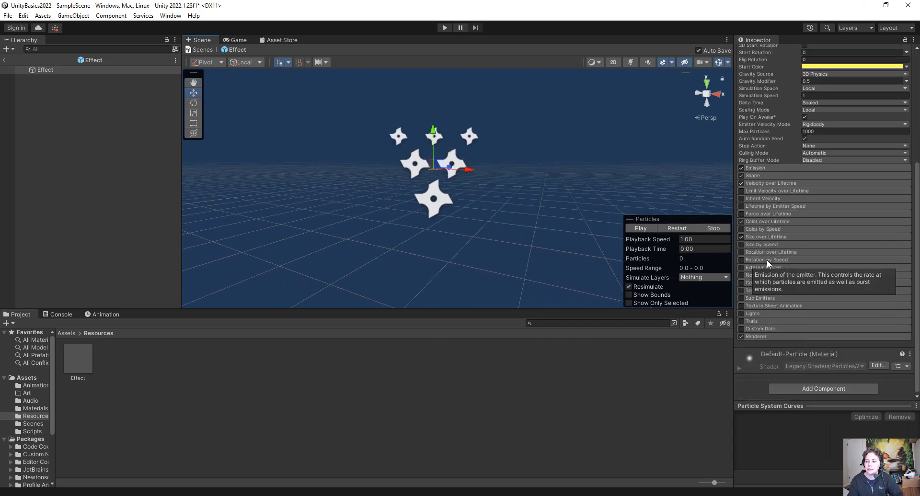
{"action": "left_click", "coordinate": [800, 387]}
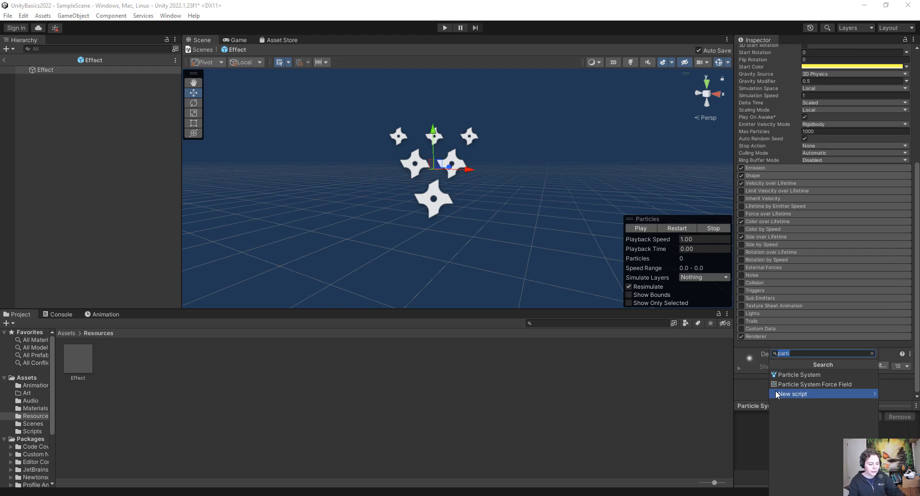
{"action": "type", "text": "audio"}
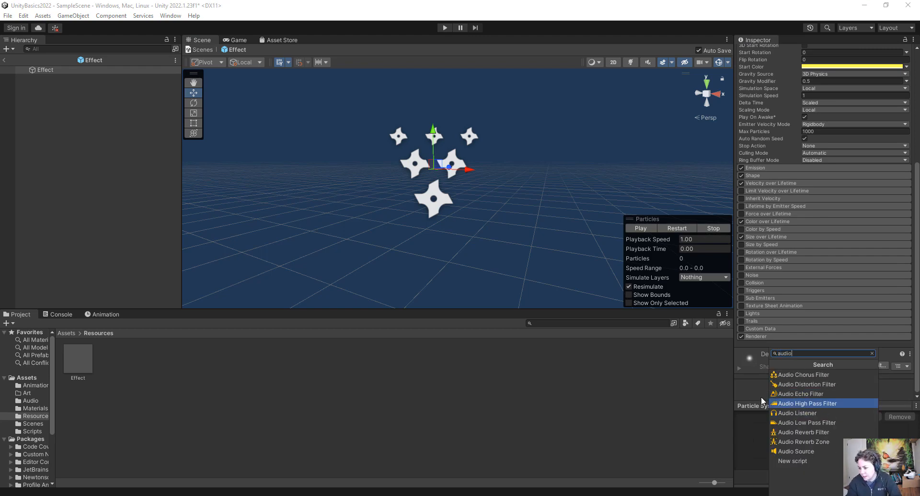
{"action": "left_click", "coordinate": [798, 451]}
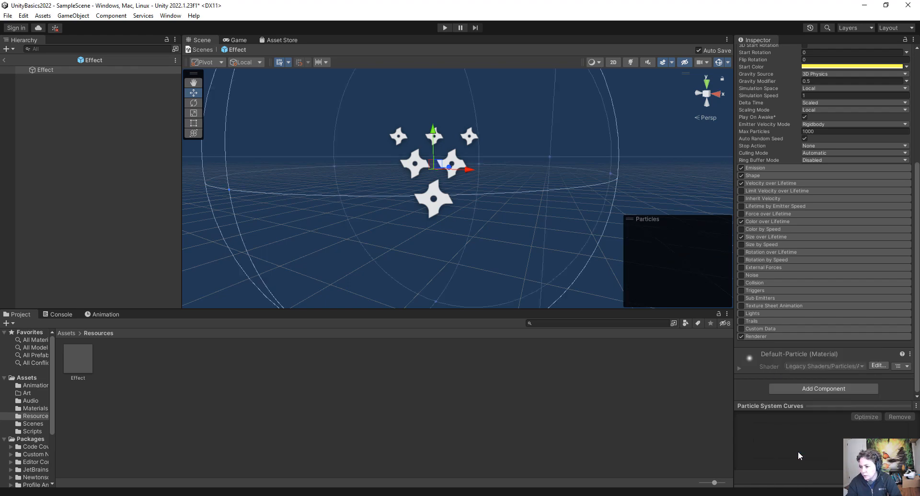
{"action": "scroll", "coordinate": [768, 380], "scroll_direction": "down", "scroll_amount": 5}
{"action": "scroll", "coordinate": [769, 385], "scroll_direction": "down", "scroll_amount": 2}
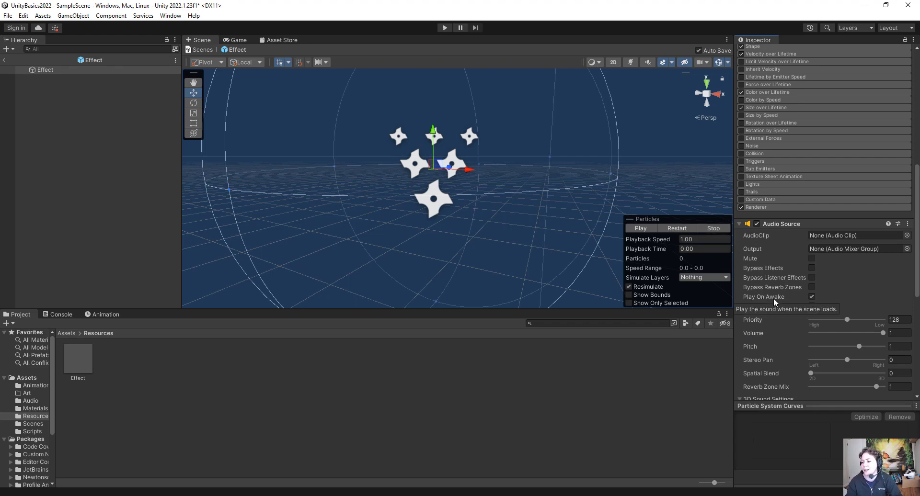
Assign the gamecitemollectionsound clip from the Audio folder as the AudioClip of the Effect prefab's Audio Source
{"action": "left_click", "coordinate": [66, 333]}
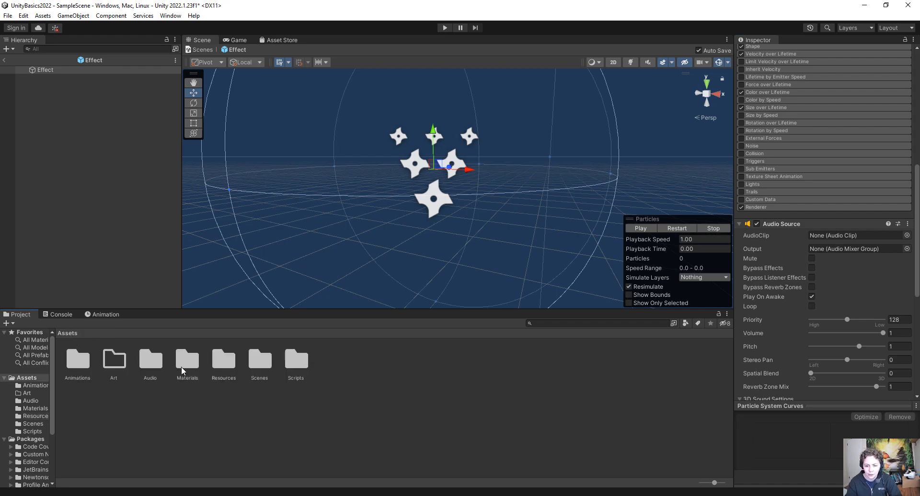
{"action": "double_click", "coordinate": [151, 363]}
{"action": "left_click", "coordinate": [77, 363]}
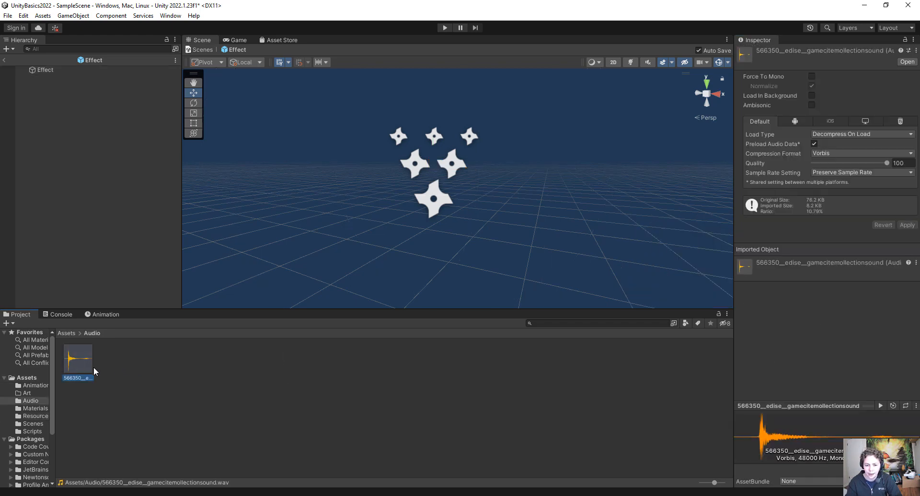
{"action": "left_click", "coordinate": [67, 216]}
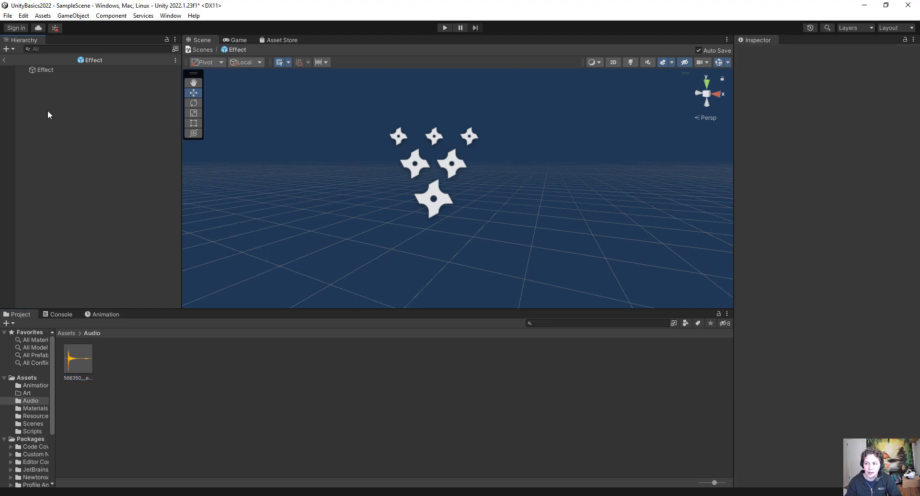
{"action": "left_click", "coordinate": [53, 70]}
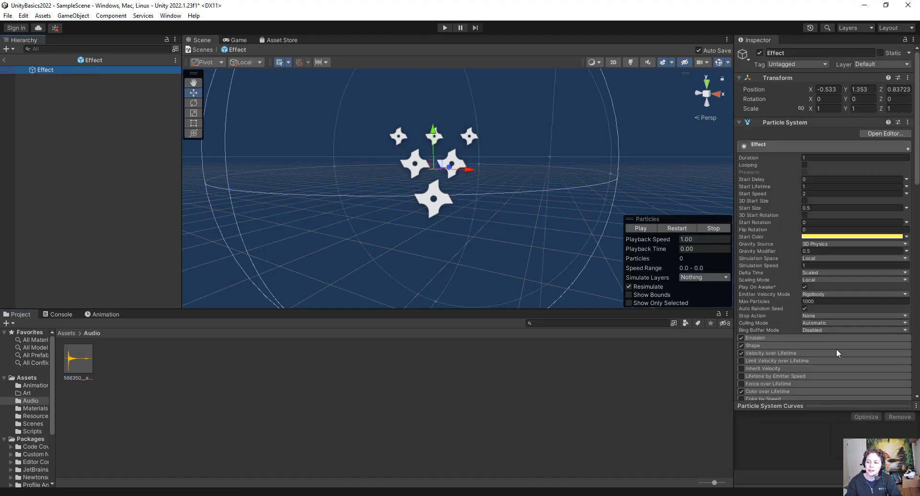
{"action": "scroll", "coordinate": [835, 349], "scroll_direction": "down", "scroll_amount": 10}
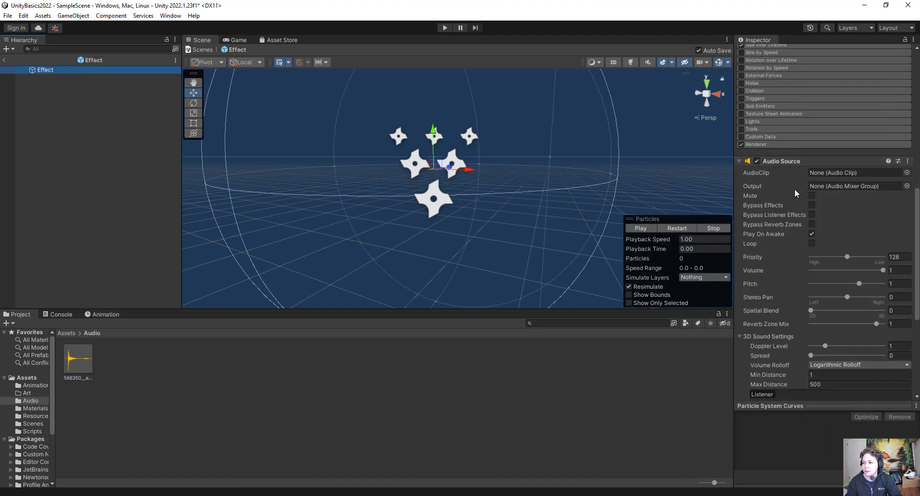
{"action": "left_click_drag", "start_coordinate": [79, 363], "coordinate": [834, 174]}
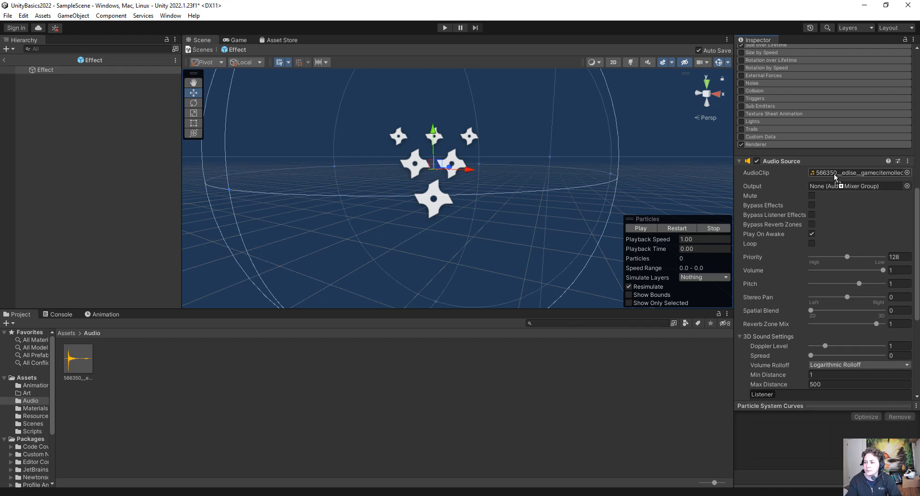
{"action": "left_click", "coordinate": [907, 173]}
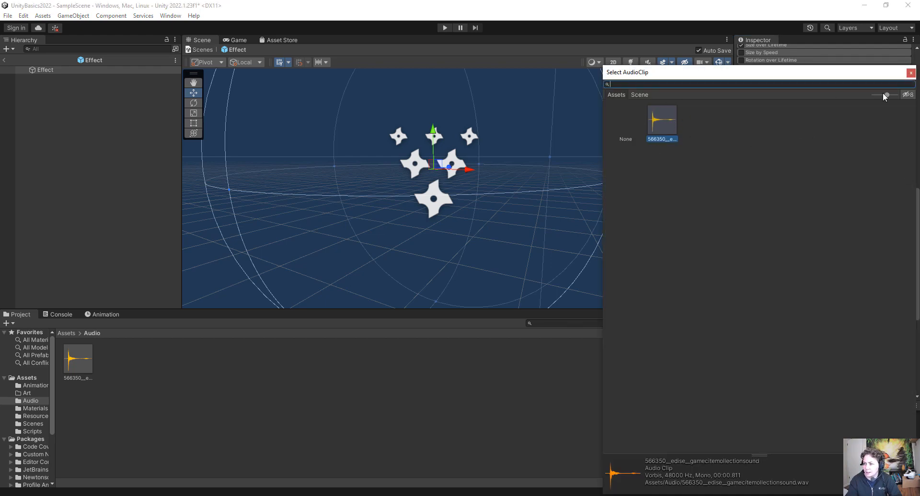
{"action": "left_click", "coordinate": [910, 73]}
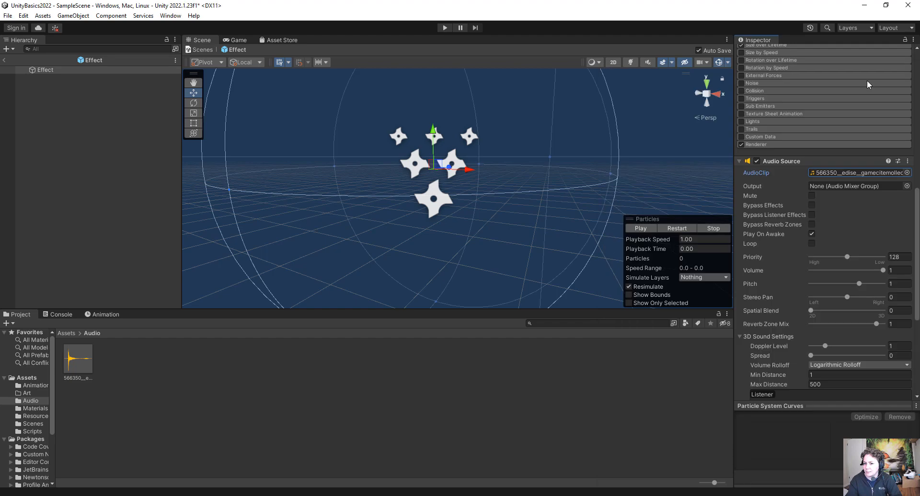
Return to SampleScene, save it, and play-test the coin collection with its sound
{"action": "left_click", "coordinate": [4, 60]}
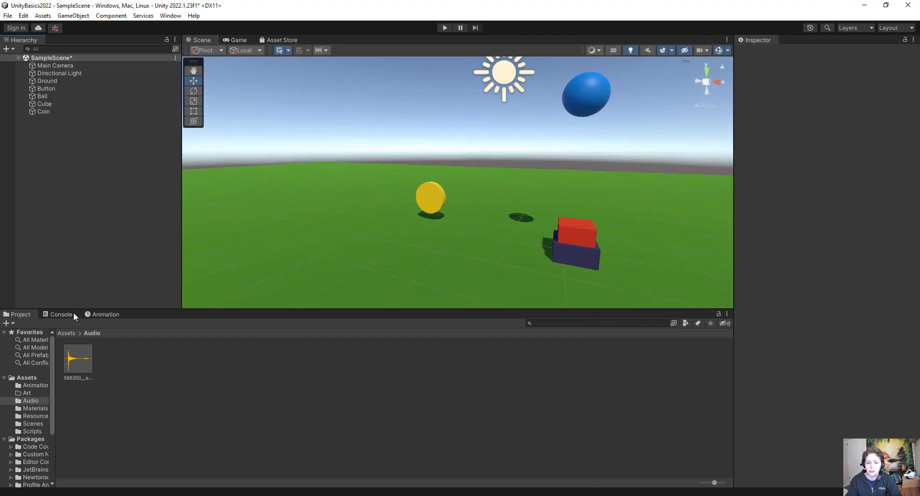
{"action": "left_click", "coordinate": [66, 333]}
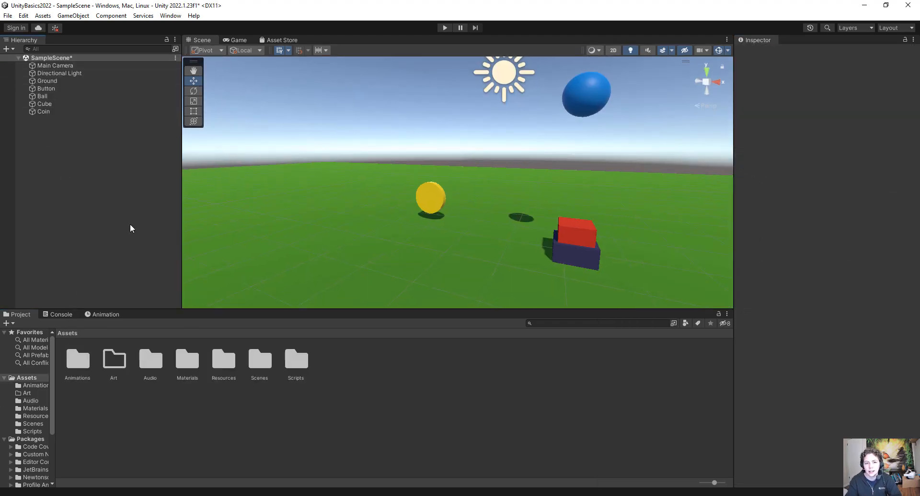
{"action": "key", "text": "ctrl+s"}
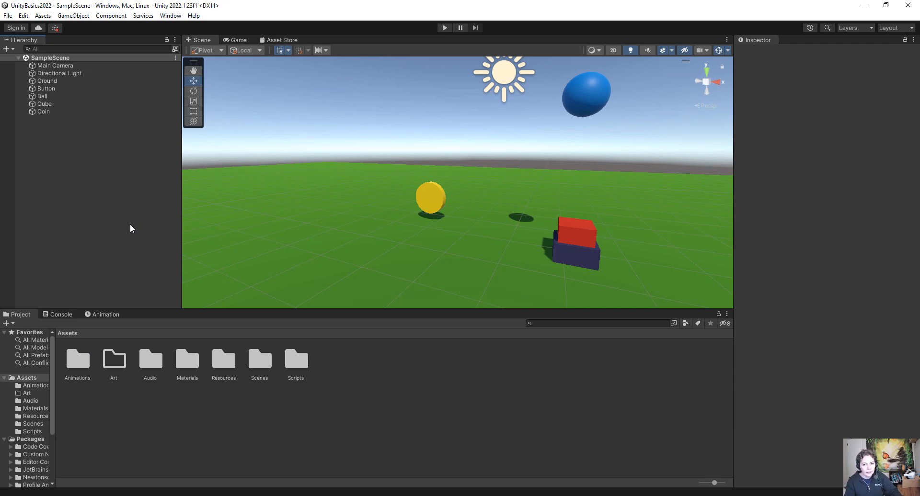
{"action": "left_click", "coordinate": [444, 27]}
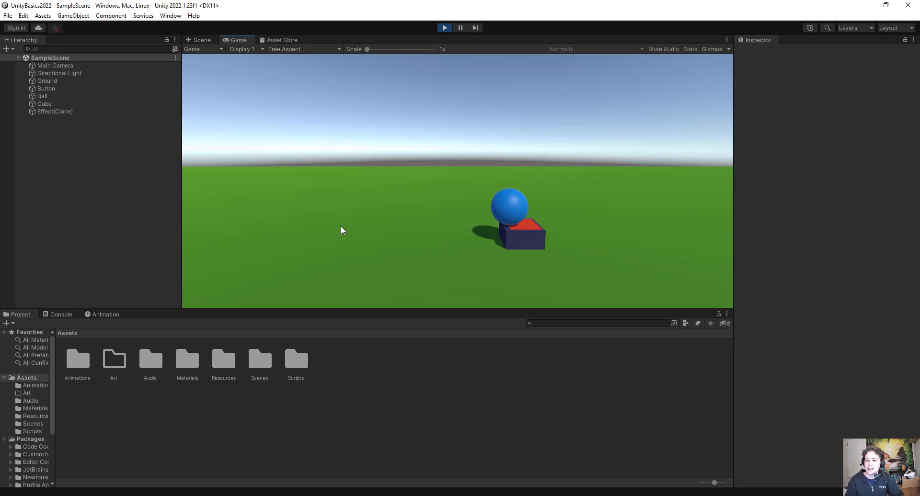
{"action": "left_click", "coordinate": [444, 28]}
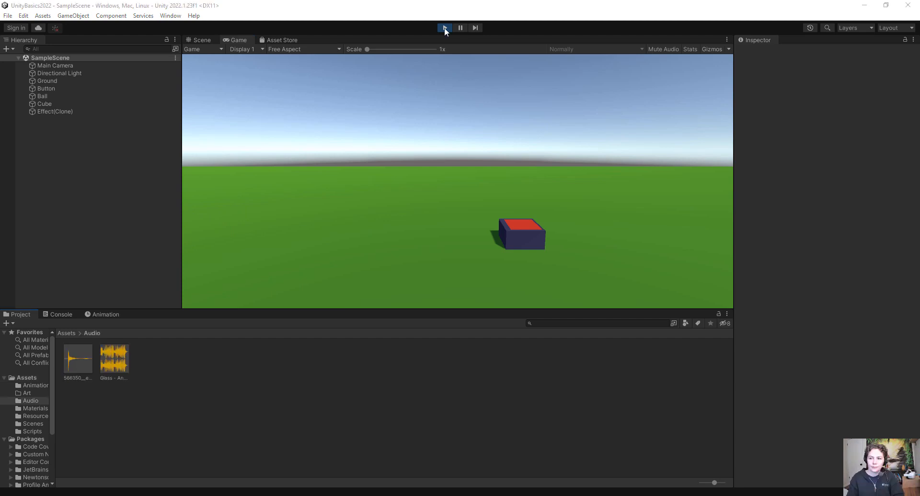
{"action": "left_click", "coordinate": [444, 27]}
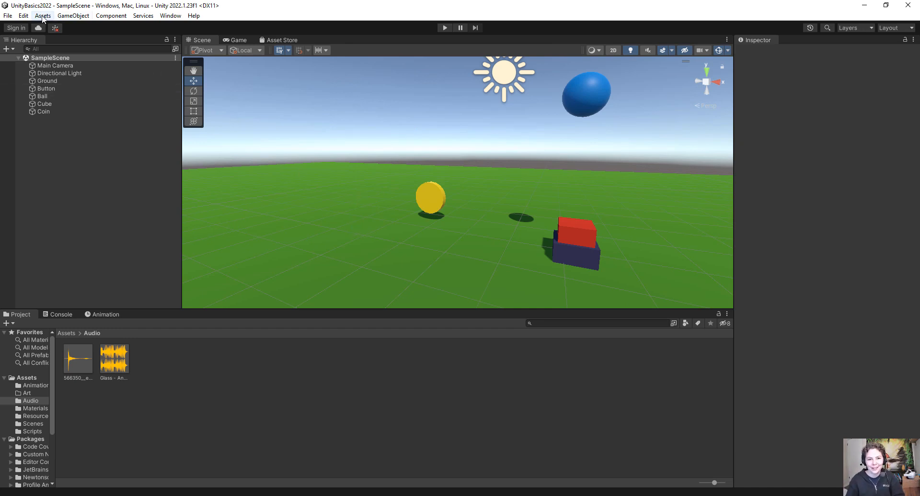
Create an empty GameObject in SampleScene and name it BG Music
{"action": "left_click", "coordinate": [57, 17]}
{"action": "left_click", "coordinate": [77, 27]}
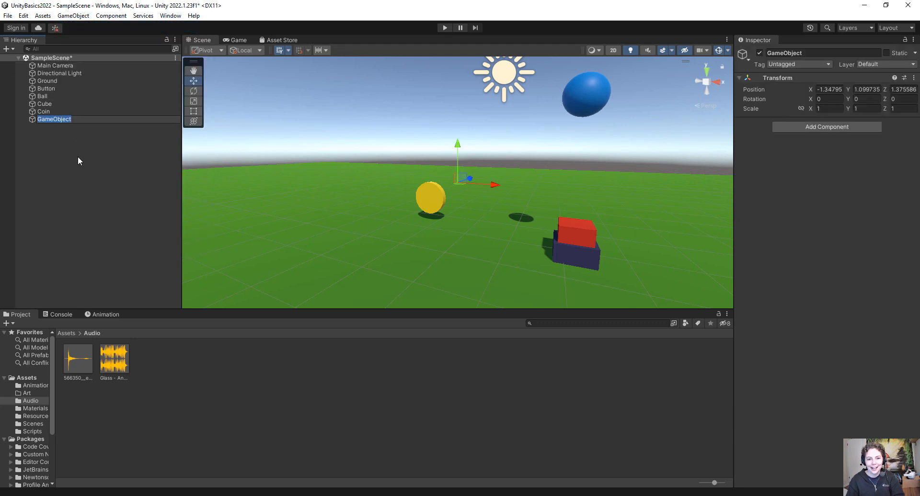
{"action": "type", "text": "BG M"}
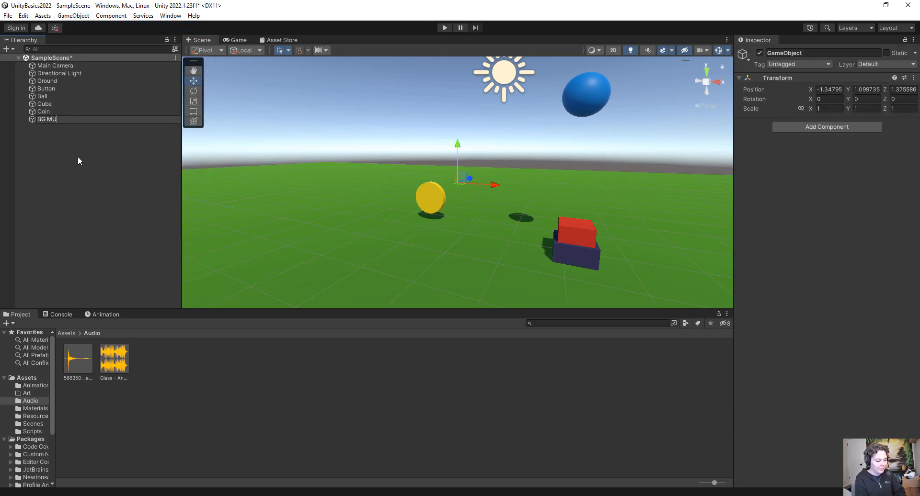
{"action": "type", "text": "usic"}
{"action": "key", "text": "Return"}
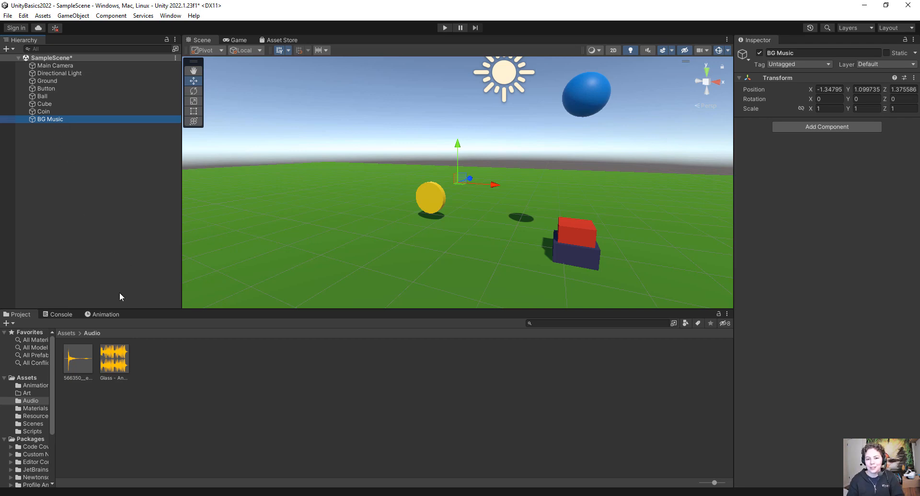
Add an Audio Source to BG Music with the Glass - Anno Domini Beats clip, Loop enabled and its volume lowered
{"action": "left_click", "coordinate": [115, 367]}
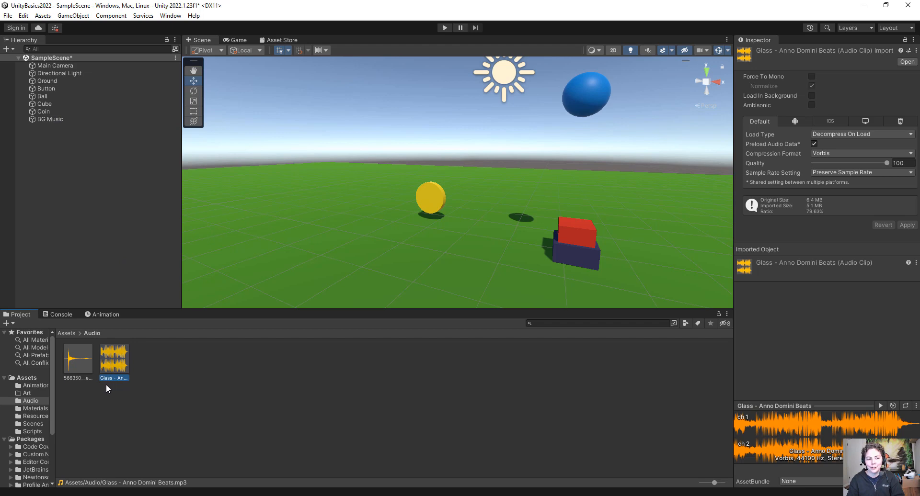
{"action": "left_click", "coordinate": [59, 120]}
{"action": "left_click", "coordinate": [810, 127]}
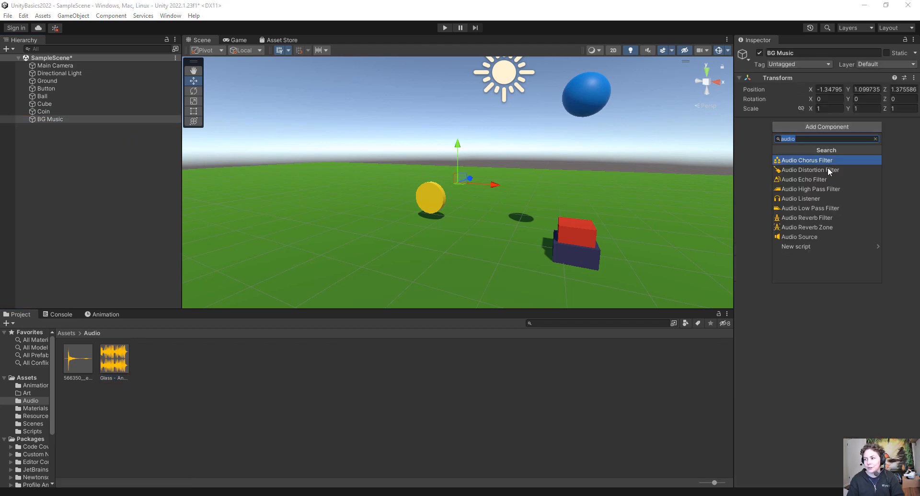
{"action": "left_click", "coordinate": [817, 237]}
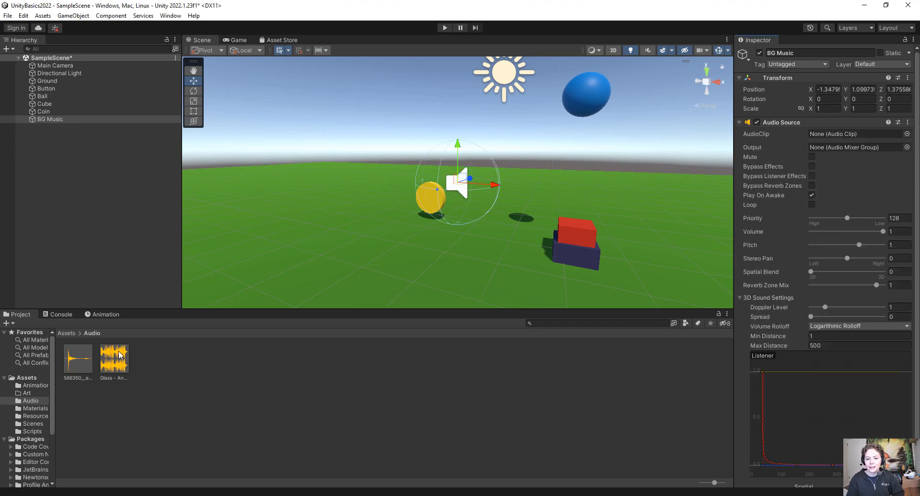
{"action": "left_click_drag", "start_coordinate": [113, 368], "coordinate": [832, 137]}
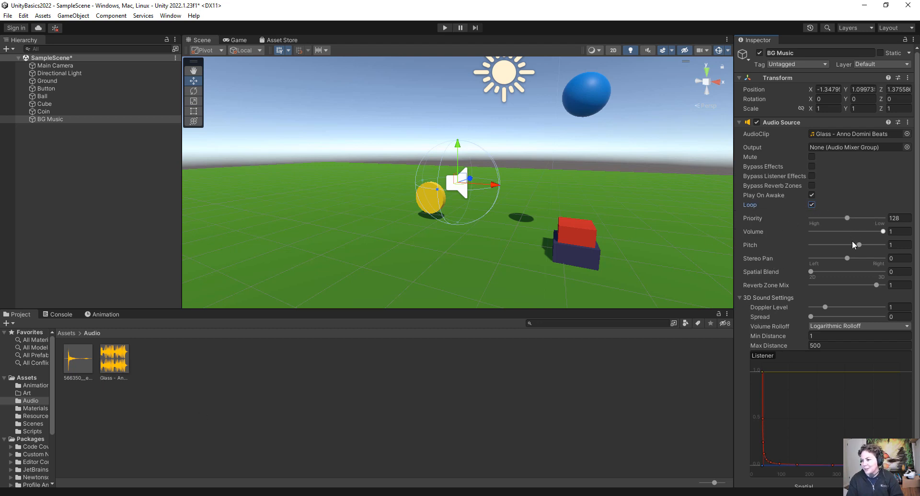
{"action": "left_click_drag", "start_coordinate": [883, 232], "coordinate": [837, 237]}
Save SampleScene and start play mode to test the background music
{"action": "left_click", "coordinate": [143, 226]}
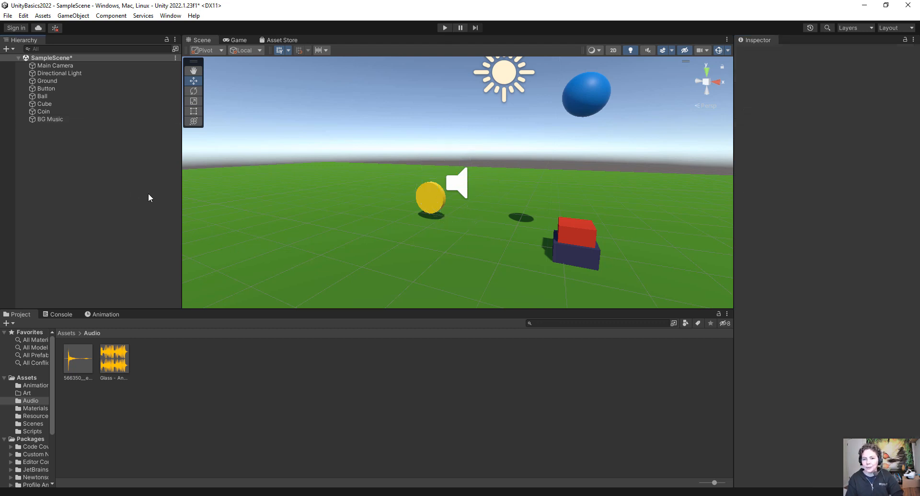
{"action": "key", "text": "ctrl+s"}
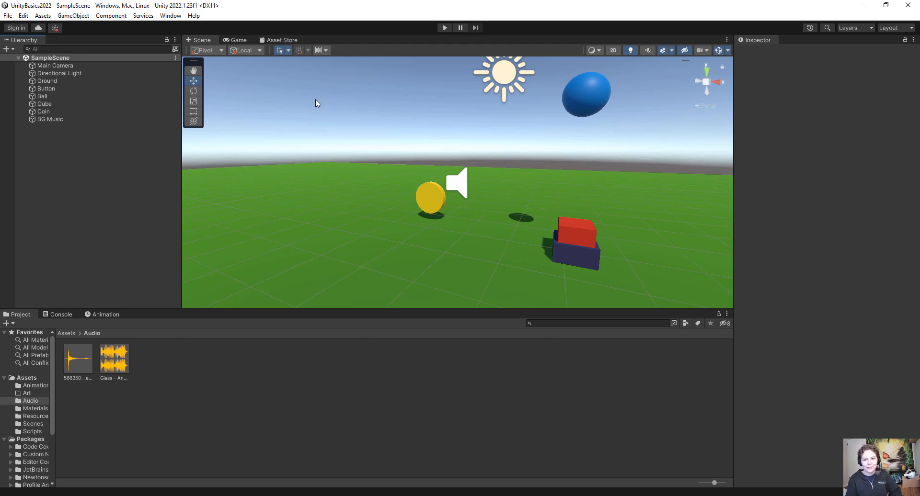
{"action": "left_click", "coordinate": [445, 28]}
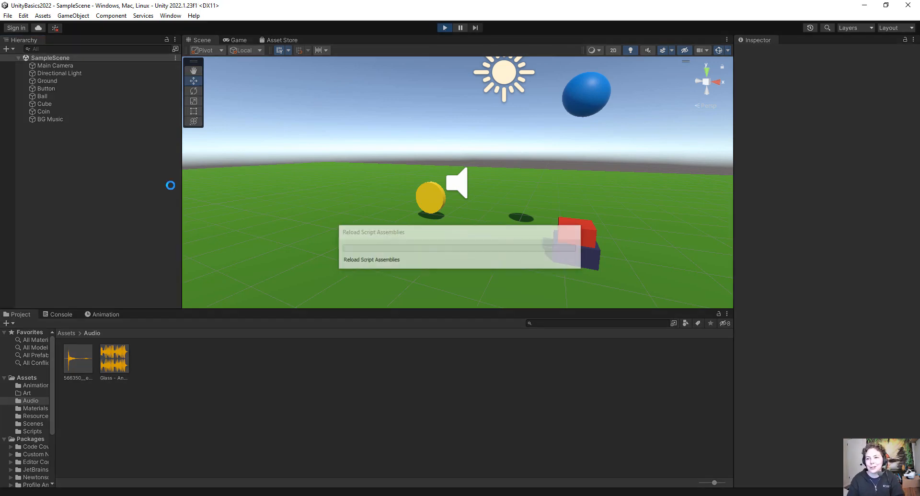